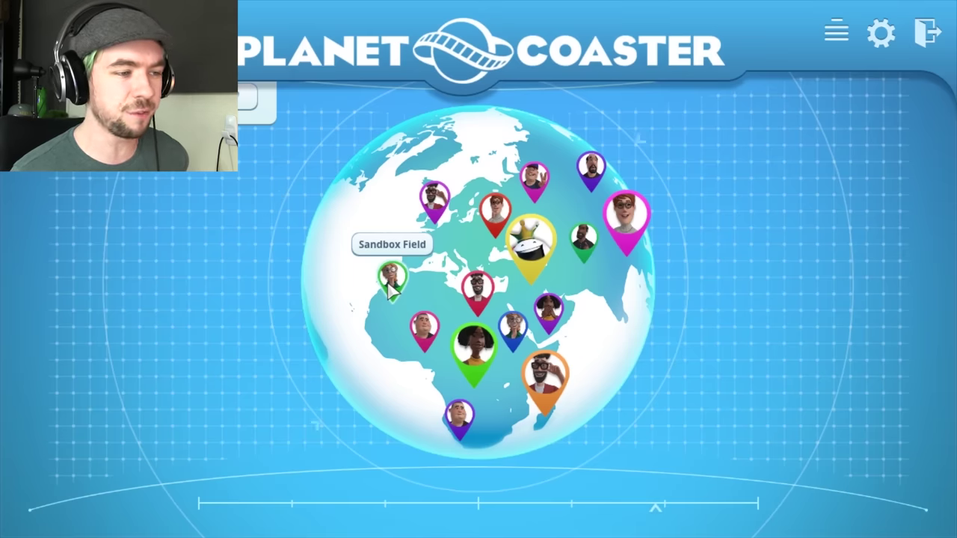
Select the Sandbox Field pin on the globe and load that park
left_click(392, 280)
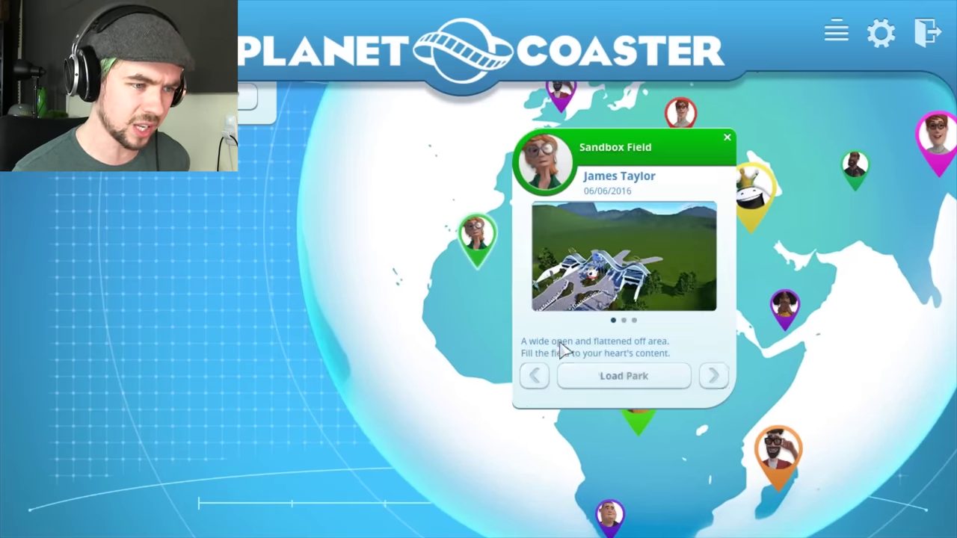
left_click(597, 376)
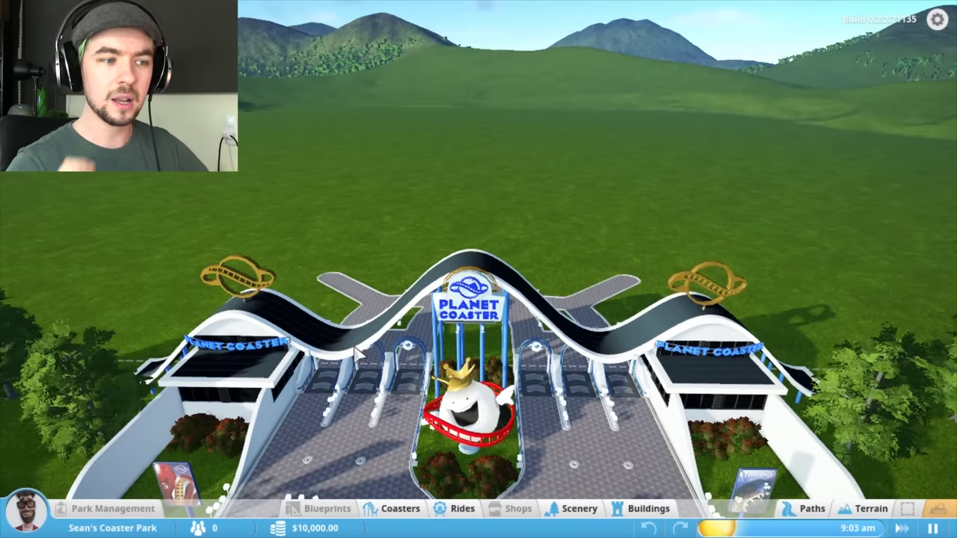
middle_click(432, 252)
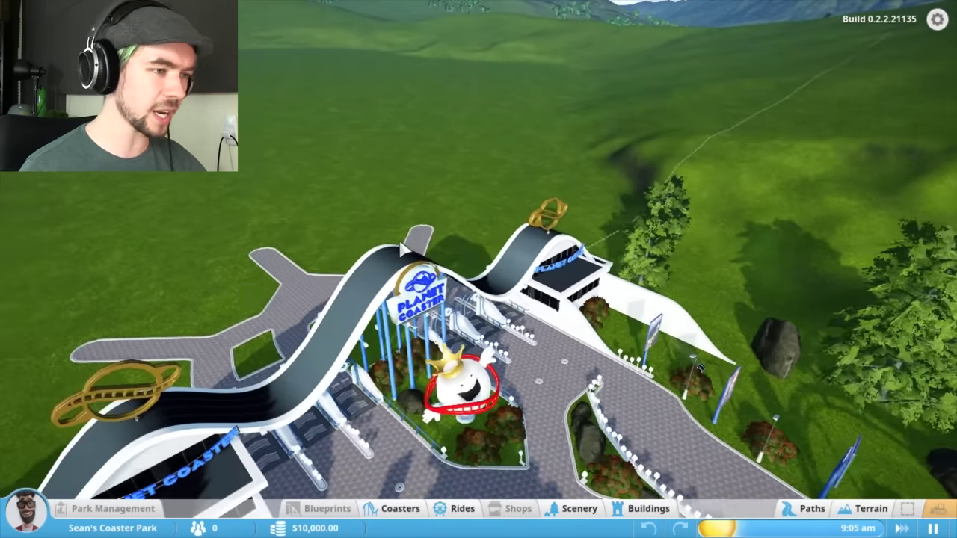
scroll(403, 256, "down", 5)
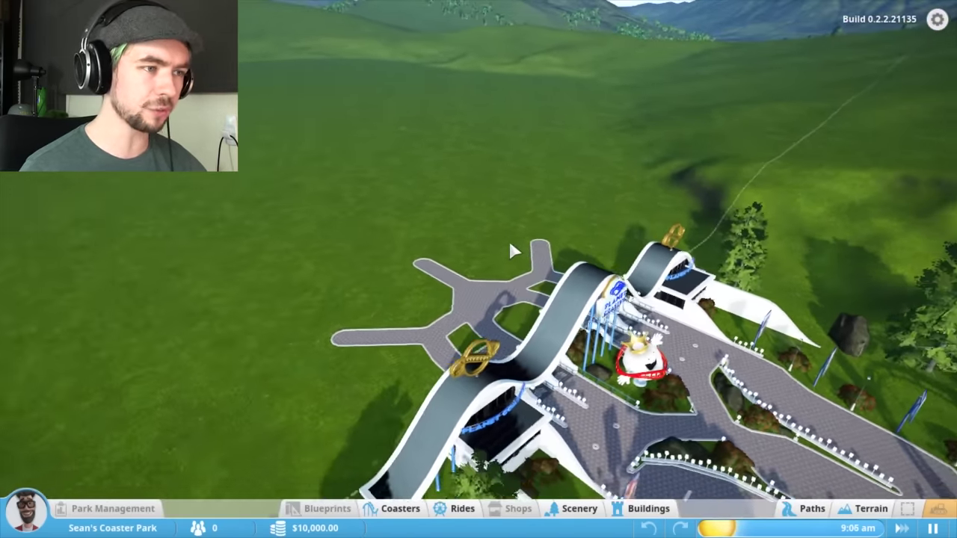
scroll(535, 248, "down", 5)
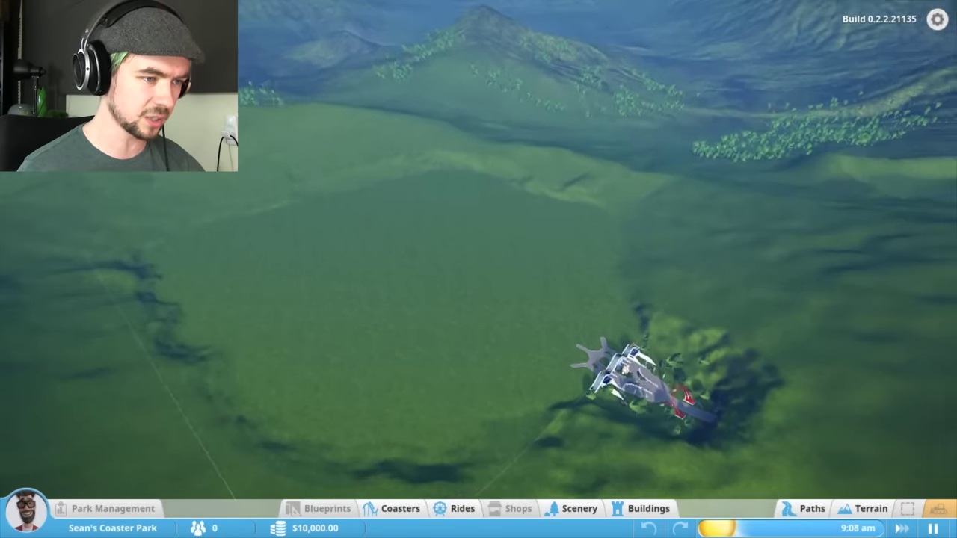
middle_click(507, 268)
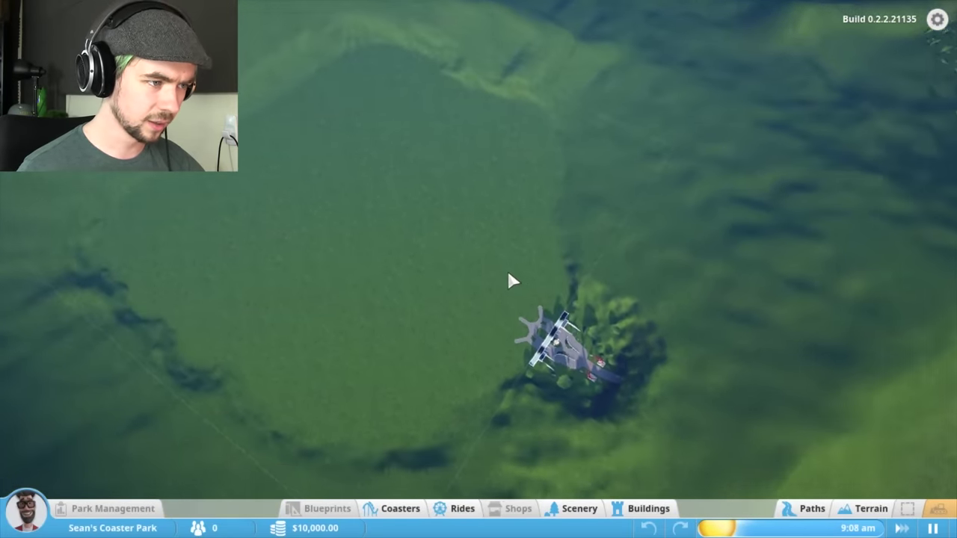
scroll(507, 267, "up", 5)
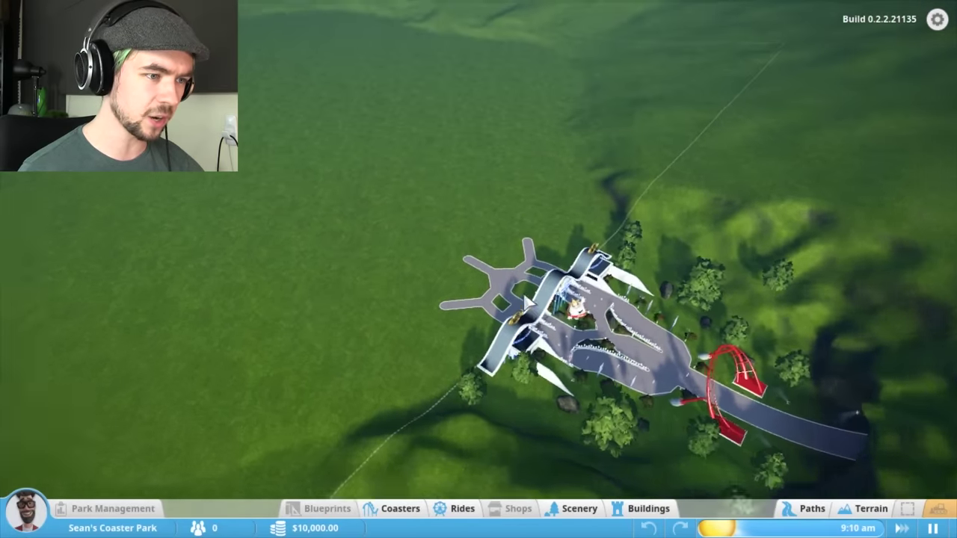
scroll(518, 278, "up", 5)
middle_click(522, 245)
scroll(477, 213, "down", 3)
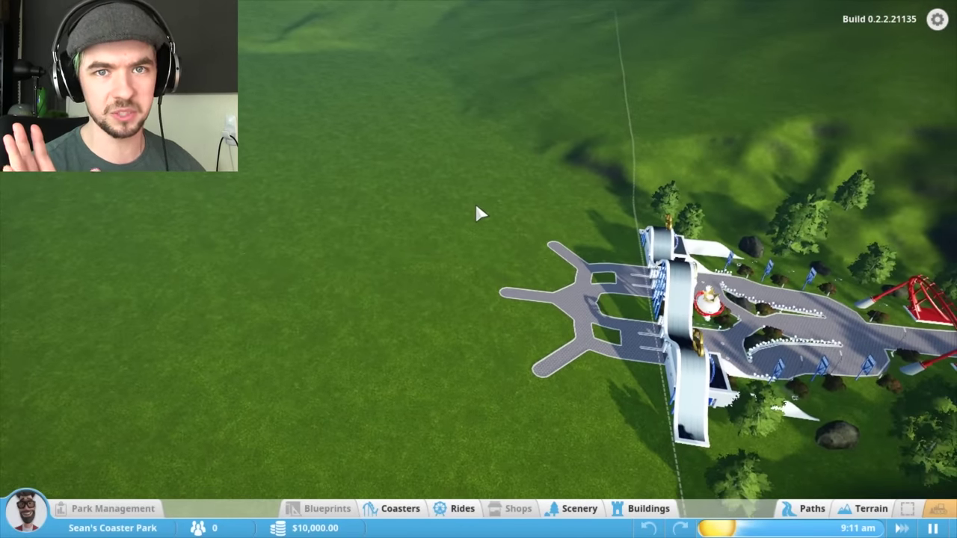
scroll(477, 213, "down", 2)
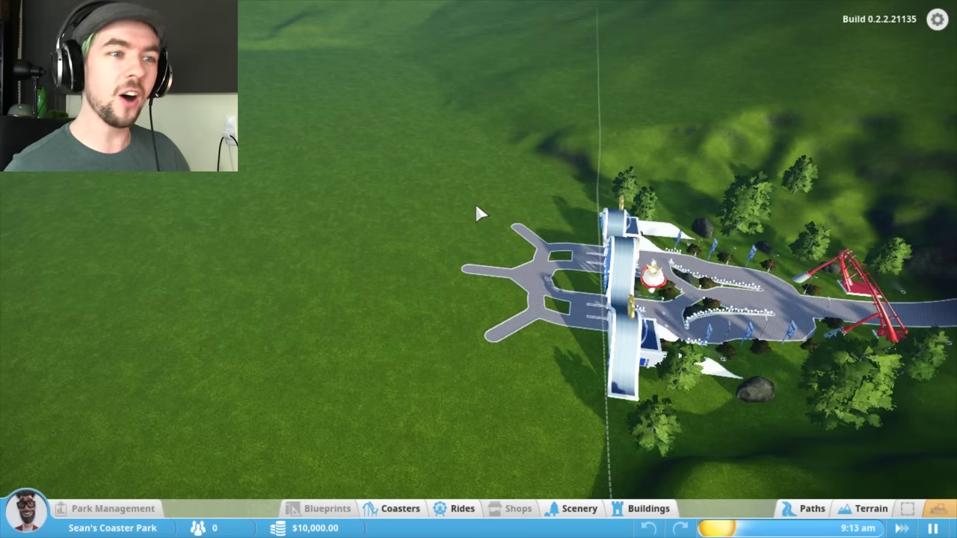
key("e")
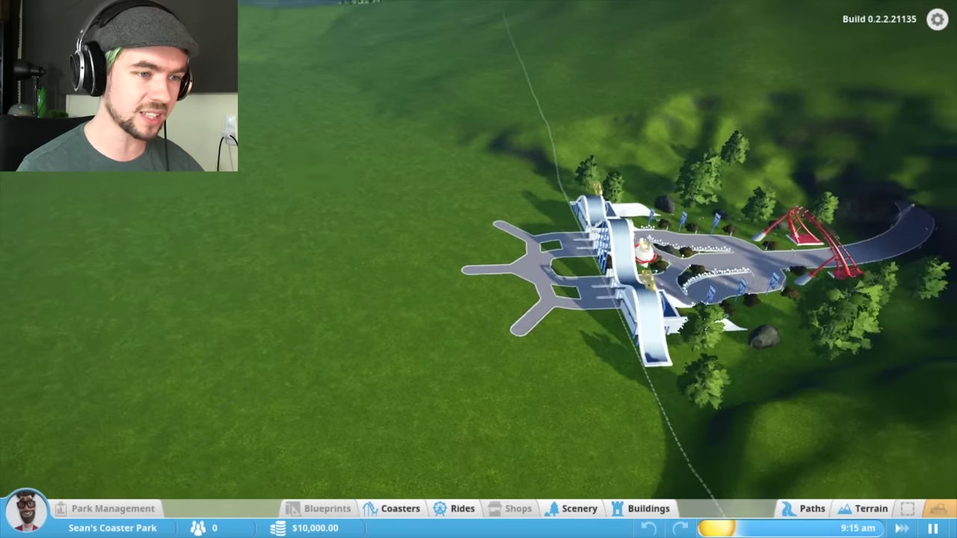
scroll(404, 194, "up", 4)
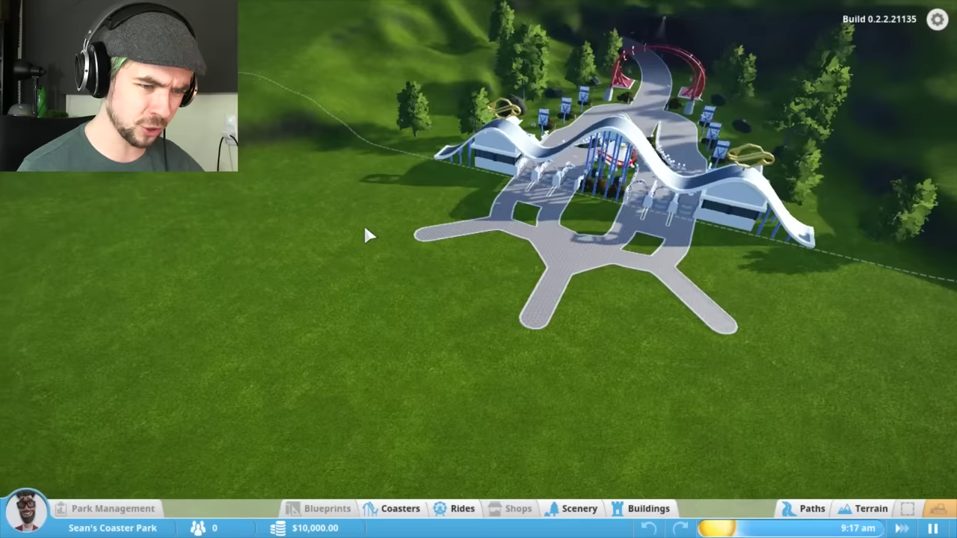
scroll(367, 223, "up", 3)
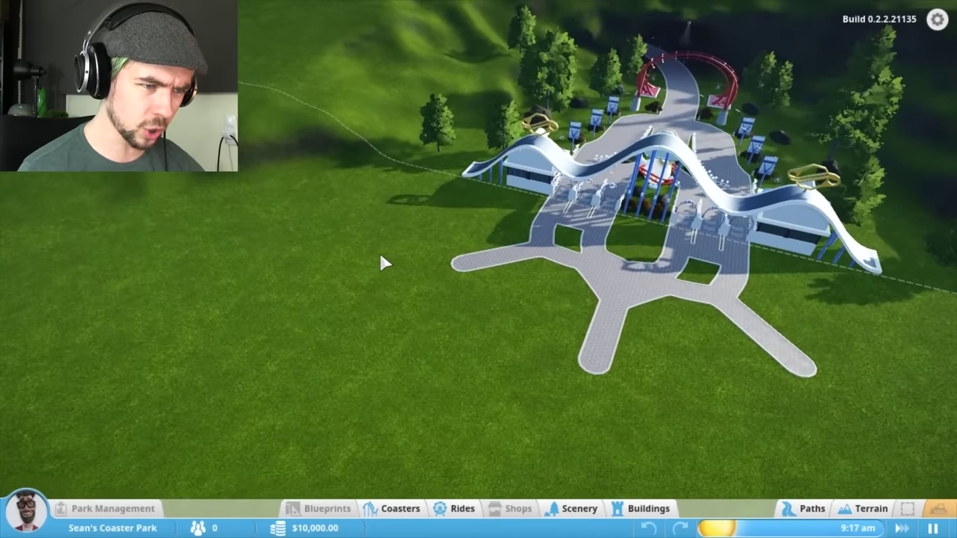
scroll(530, 262, "up", 3)
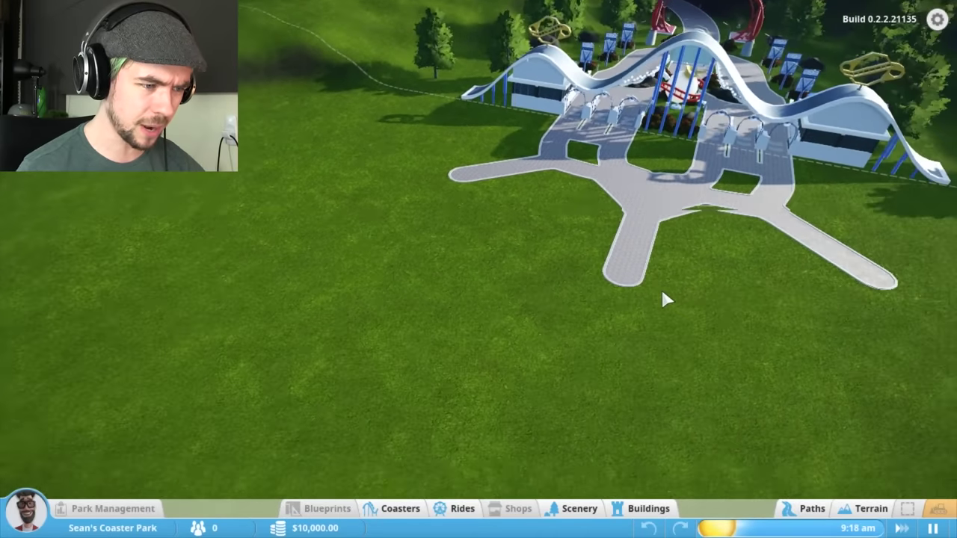
scroll(661, 298, "up", 2)
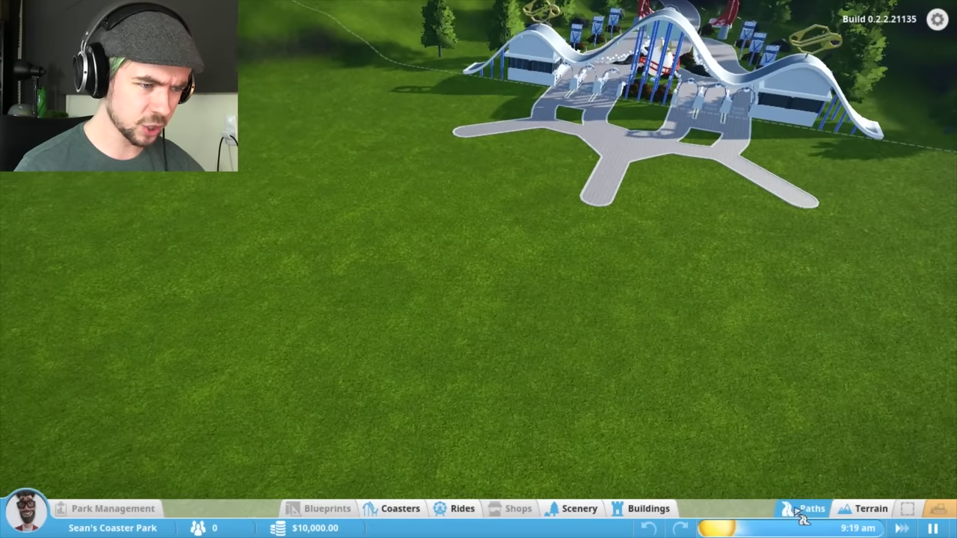
Extend a straight central path from the entrance plaza, undoing the misplaced last pieces
left_click(803, 508)
left_click(568, 237)
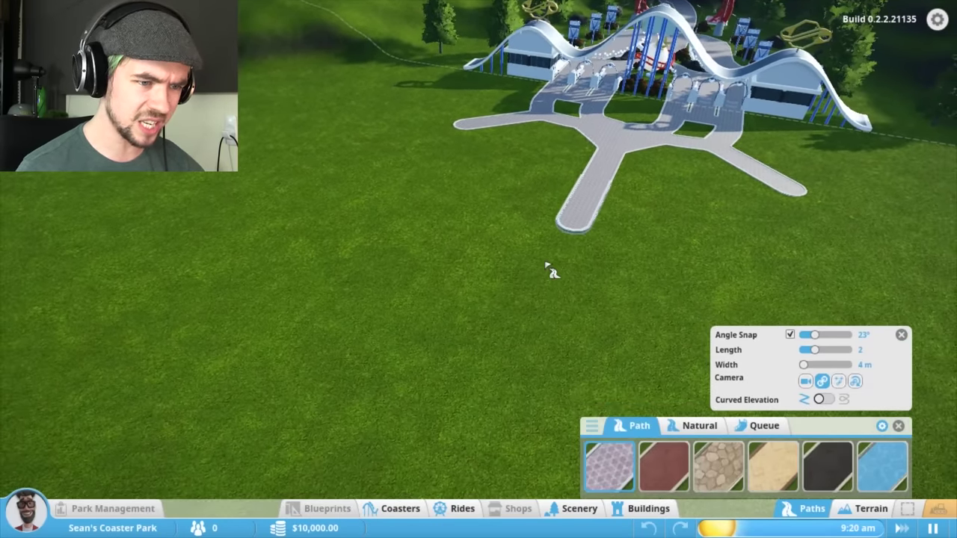
left_click(553, 266)
left_click(523, 296)
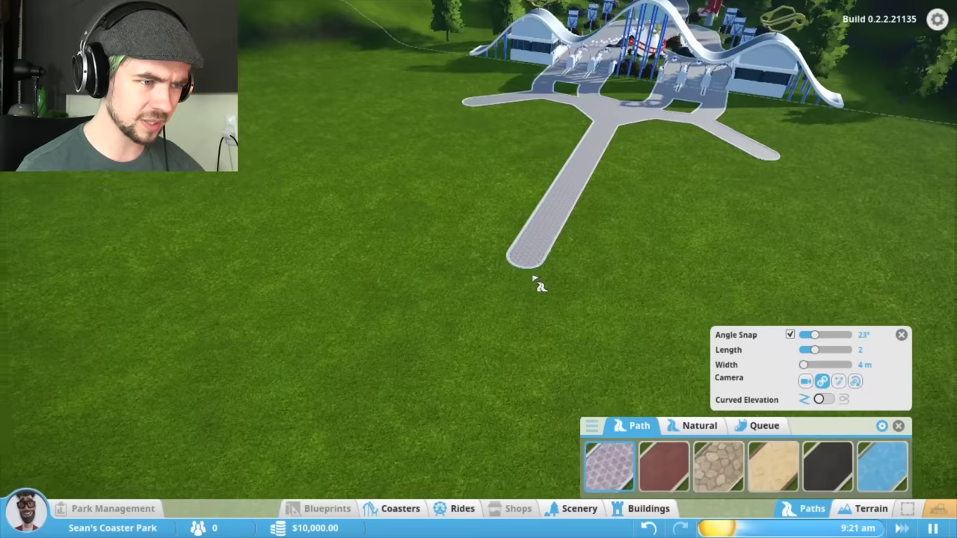
left_click(518, 290)
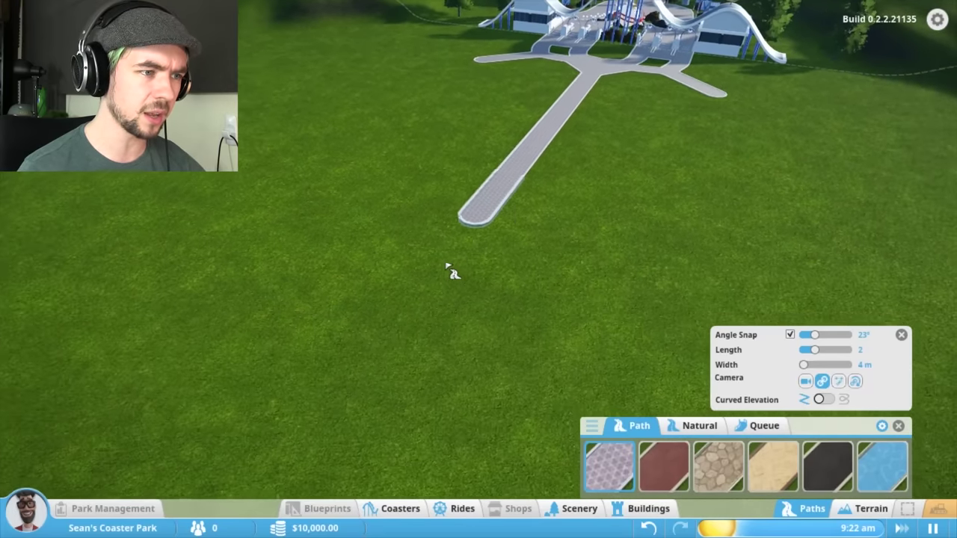
key("ctrl+z")
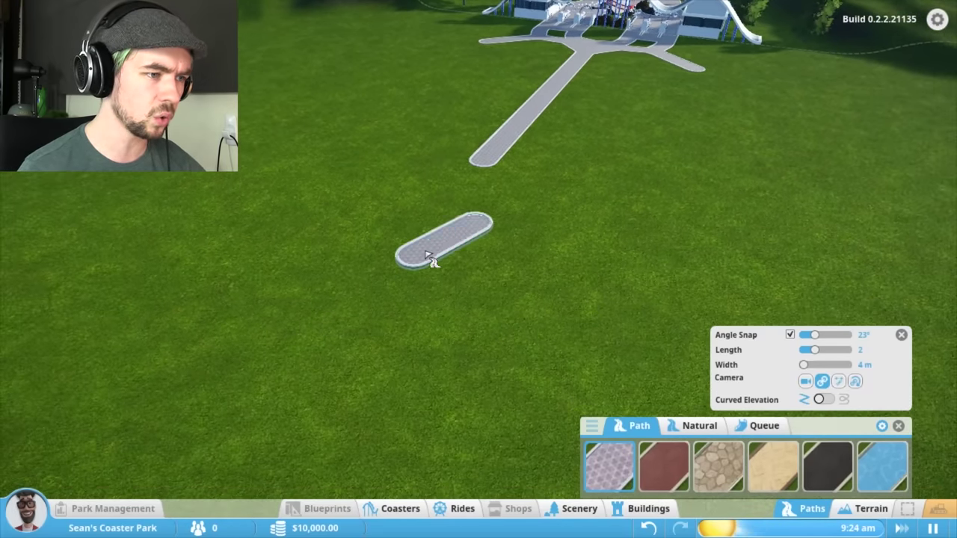
right_click(497, 254)
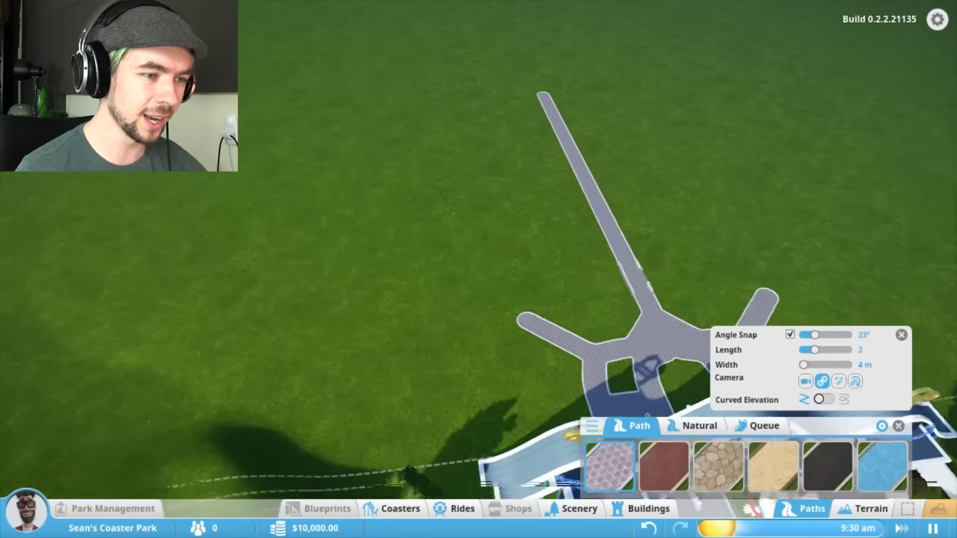
Review the new path layout from a tilted angle and finish path building
left_click_drag(637, 256, 763, 105)
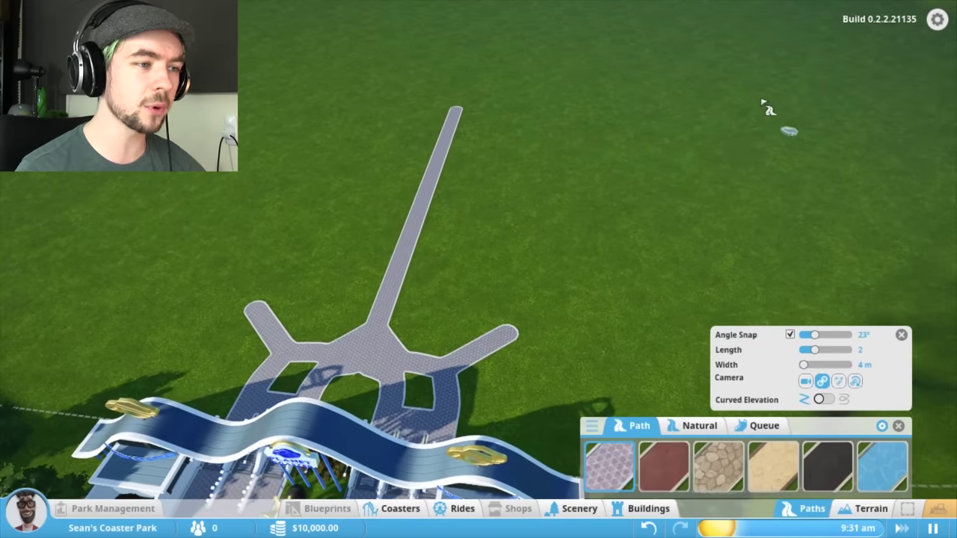
left_click_drag(296, 360, 523, 284)
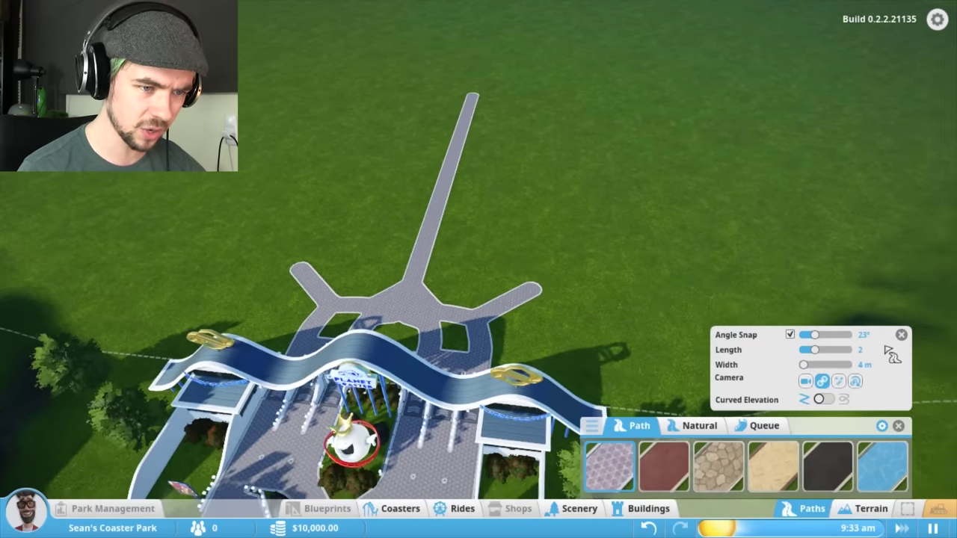
left_click(901, 335)
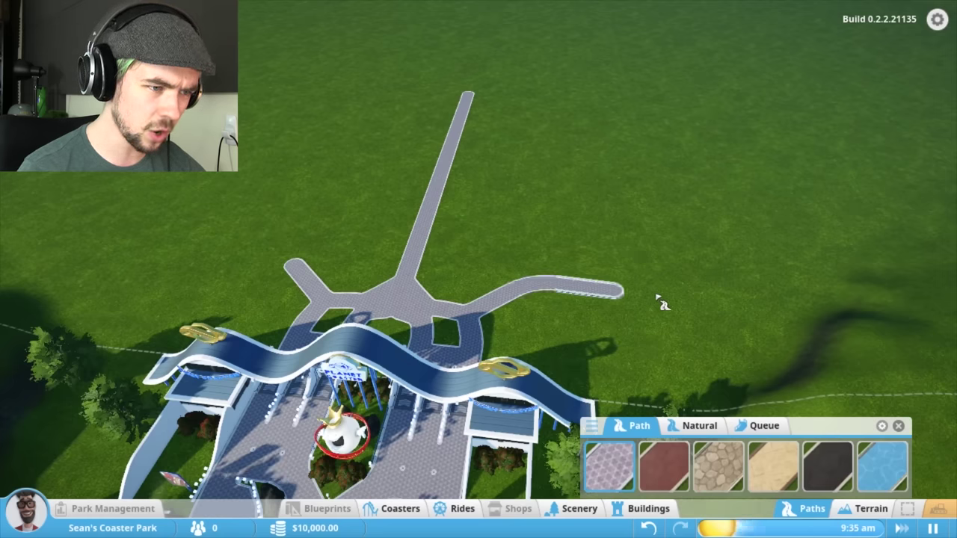
mouse_move(661, 302)
left_mouse_down()
mouse_move(637, 247)
mouse_move(591, 225)
left_mouse_up()
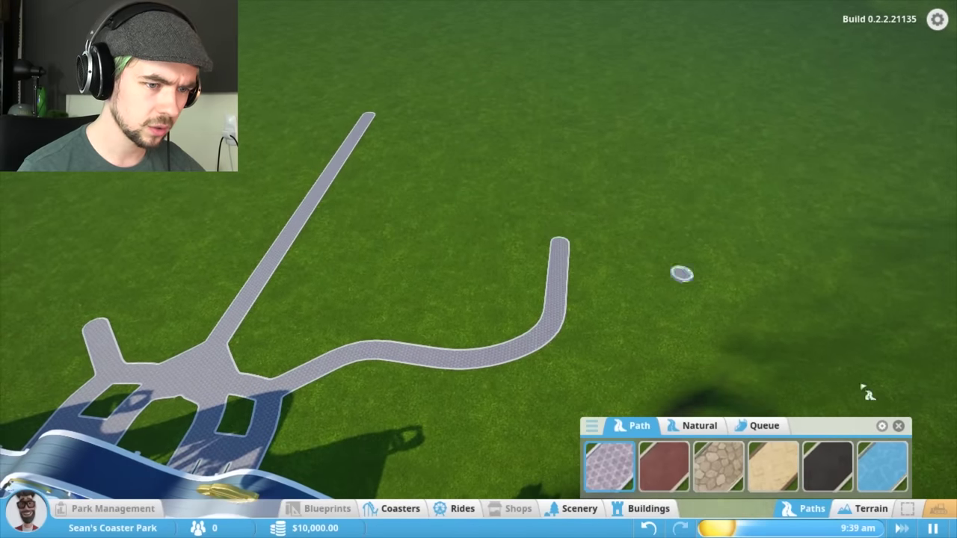
left_click(898, 425)
left_click(456, 509)
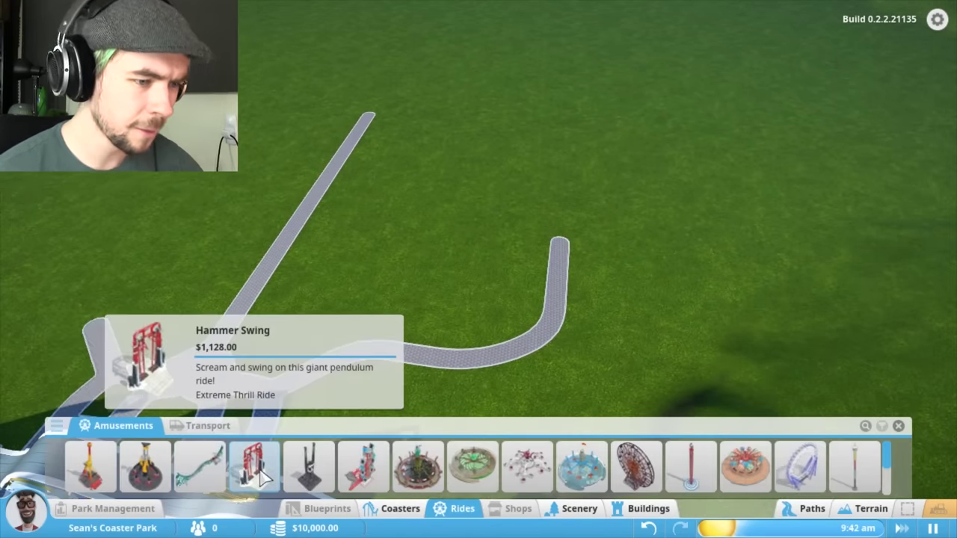
Glance at the Coasters catalogue, then pick the Rocktopus from Amusements for placement
left_click(400, 508)
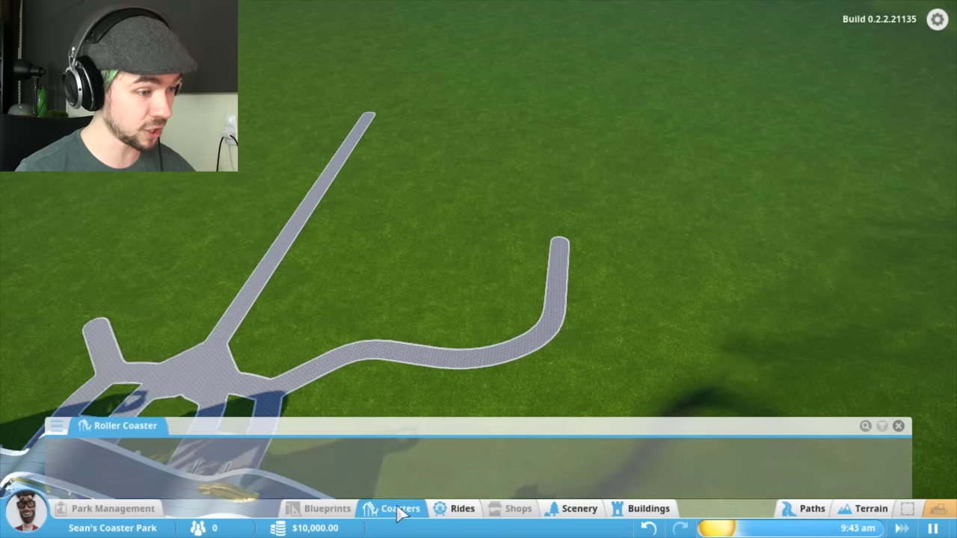
left_click(456, 509)
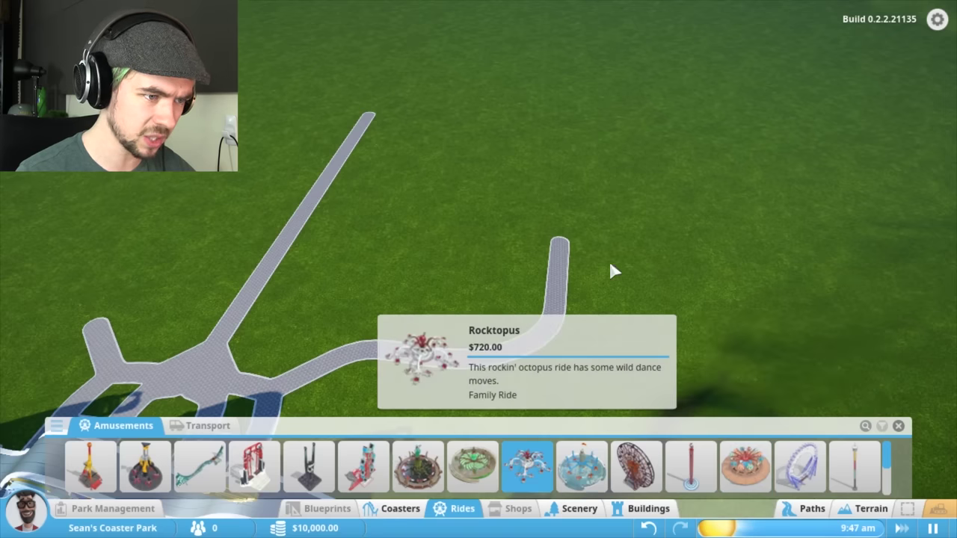
left_click(527, 466)
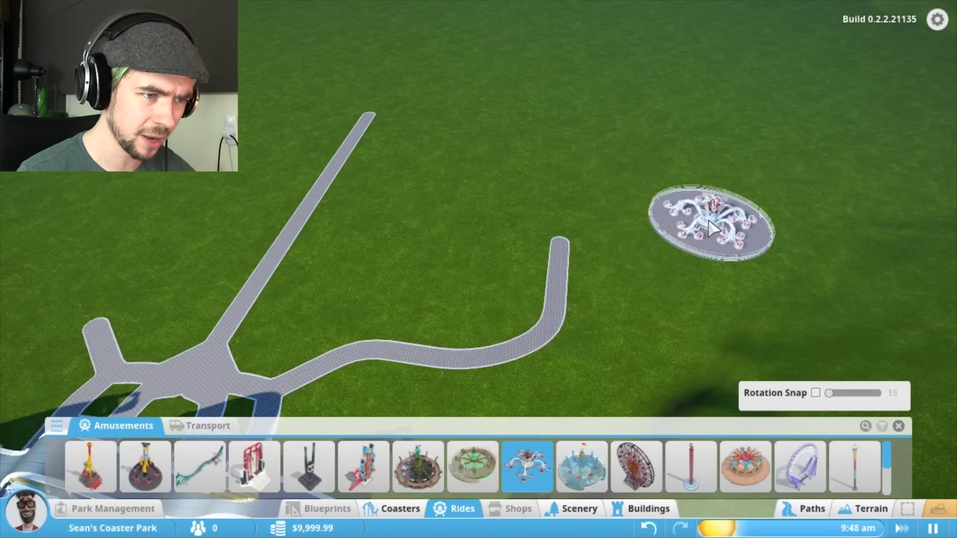
Set the Rocktopus on the grass, put its entrance and exit on the rim, and start its queue
left_click(688, 225)
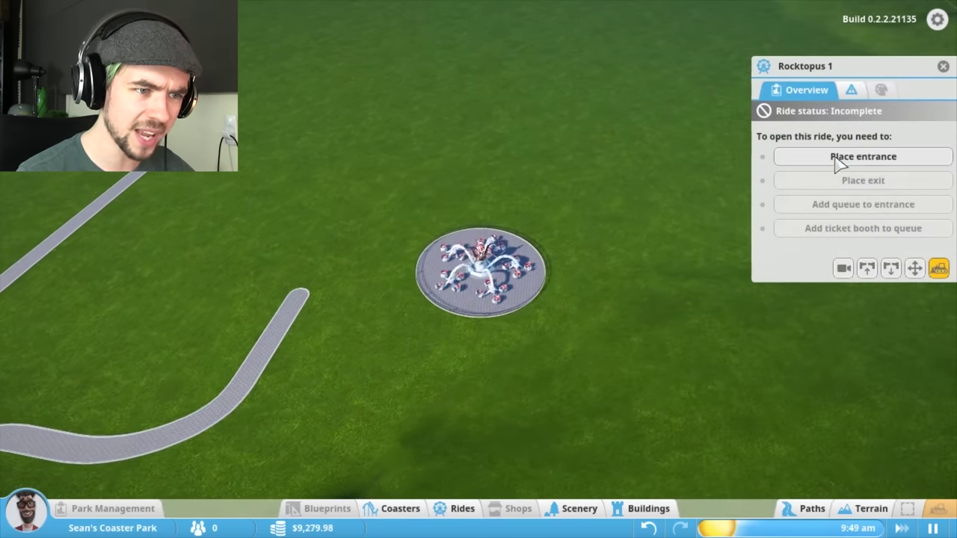
scroll(548, 323, "up", 3)
scroll(548, 323, "up", 2)
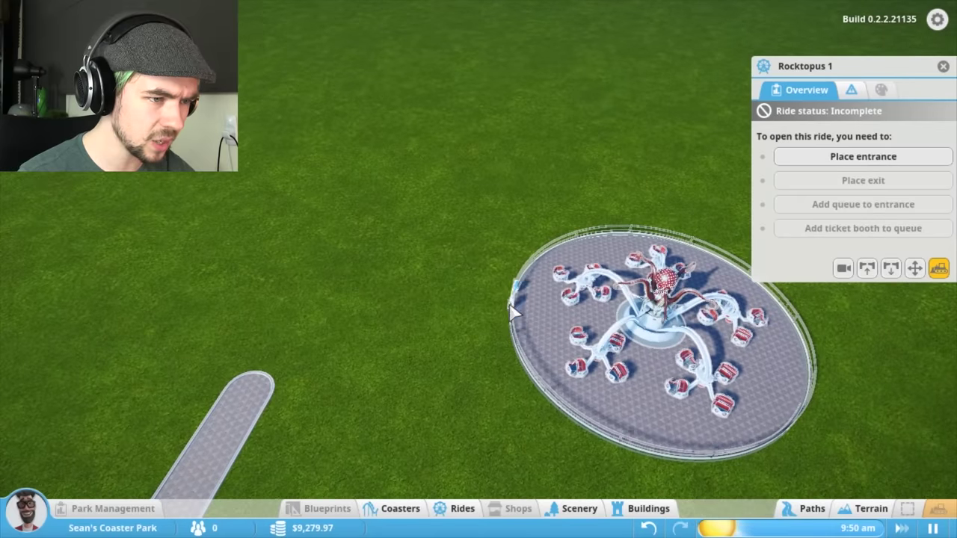
scroll(509, 297, "down", 3)
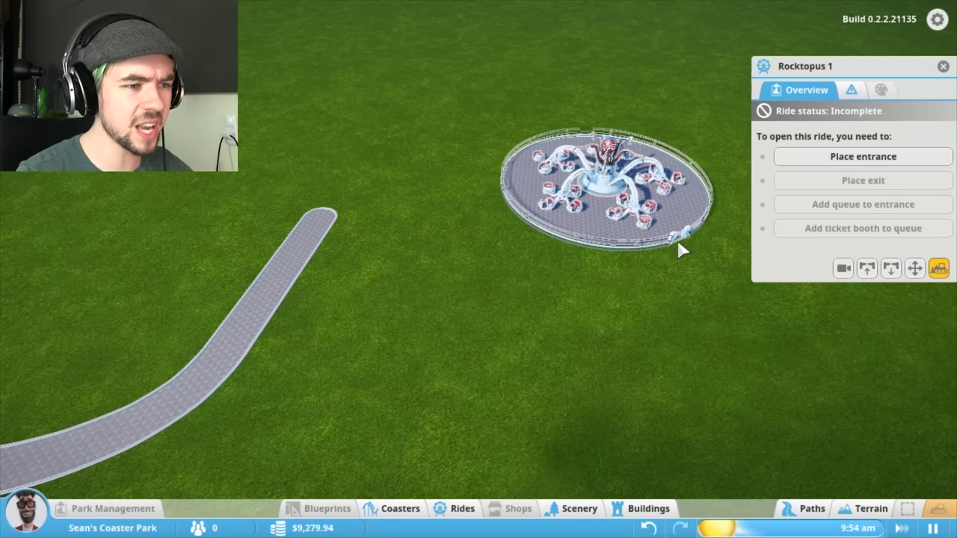
left_click(628, 252)
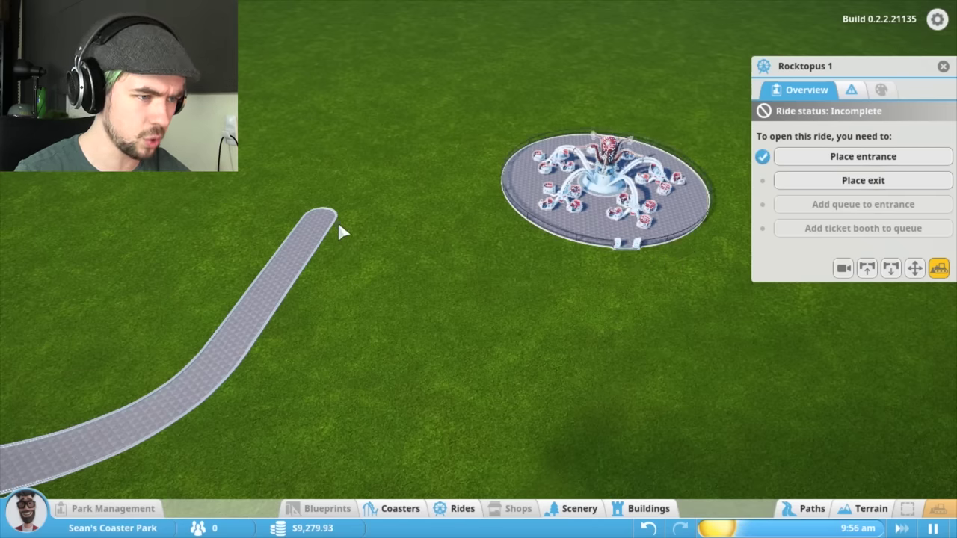
left_click(810, 180)
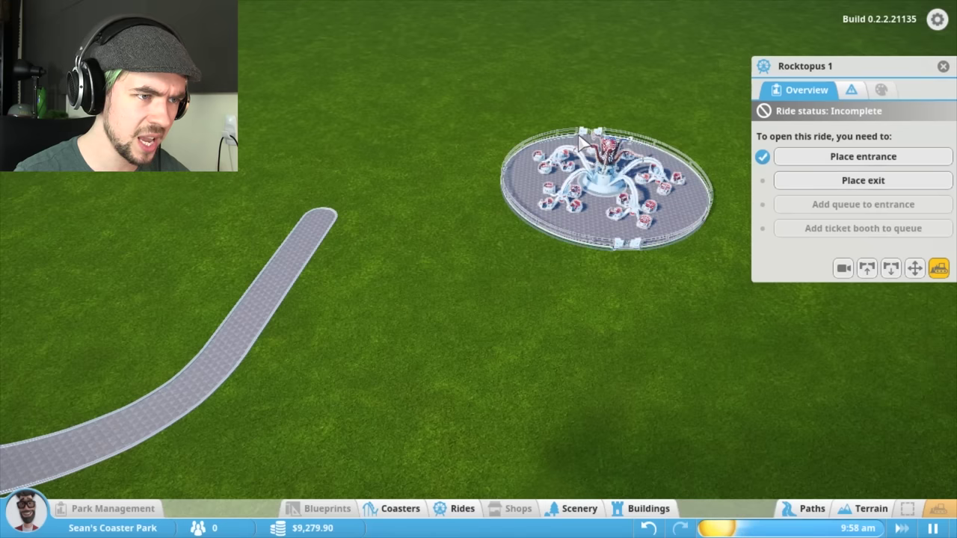
left_click(544, 142)
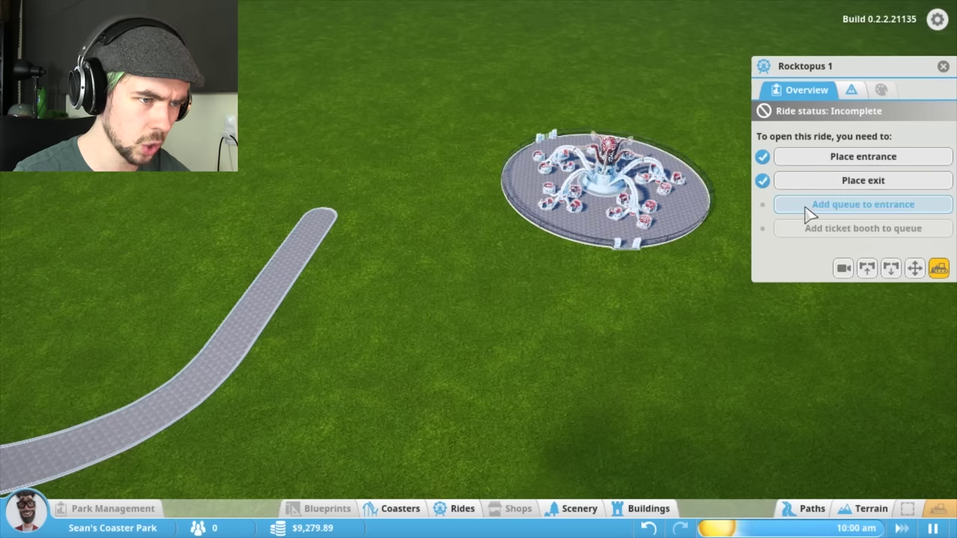
left_click(818, 204)
left_click(626, 258)
Lay an S-curved queue with Length 2 from the Rocktopus entrance, ending in a ticket booth
left_click(639, 319)
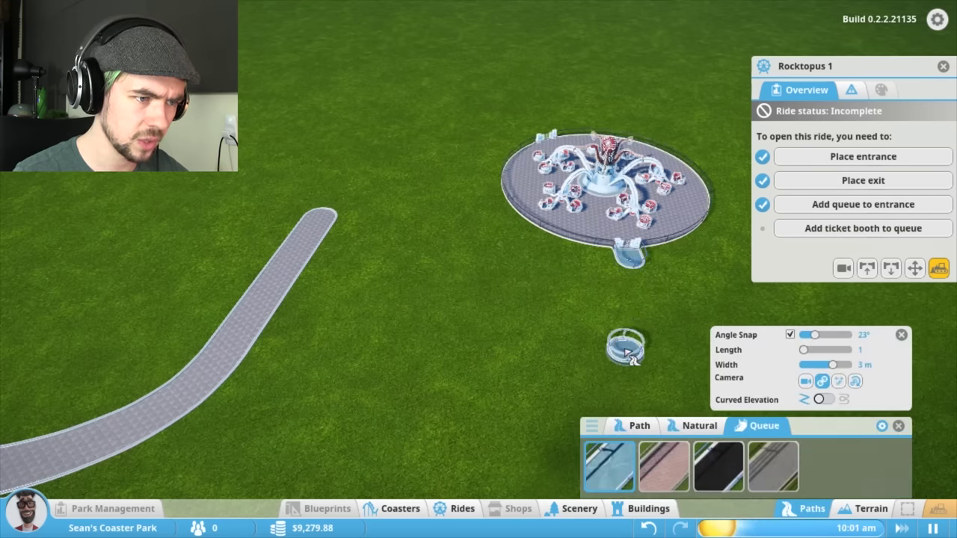
scroll(639, 320, "down", 3)
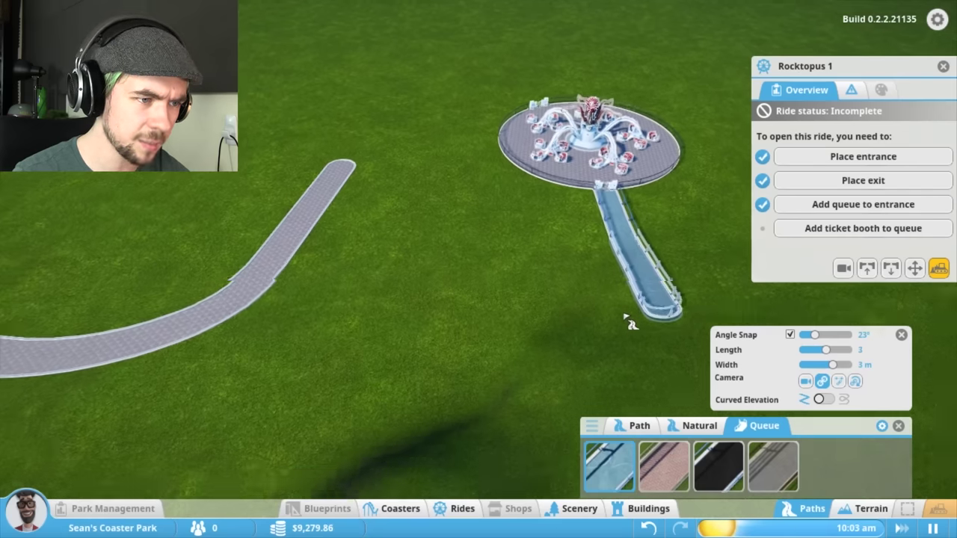
middle_click(620, 284)
left_click(544, 239)
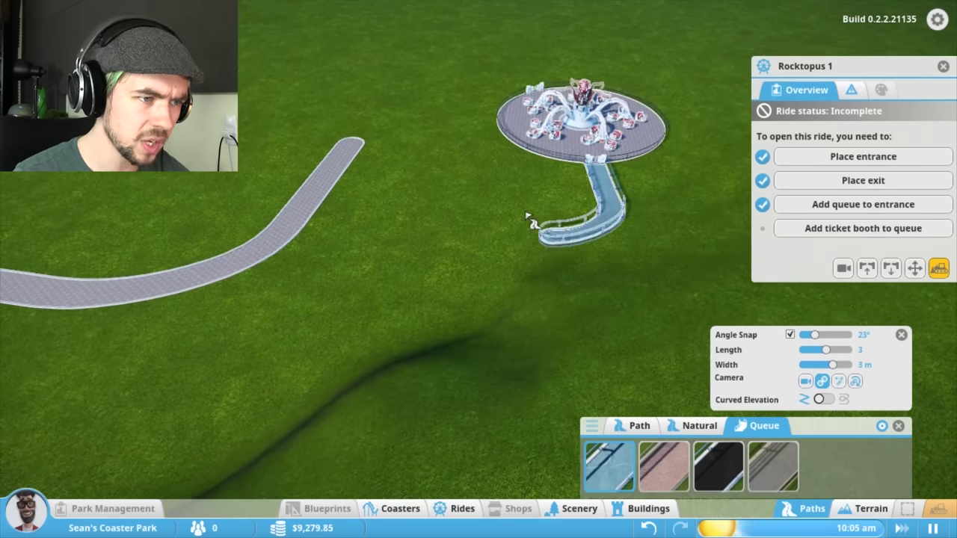
scroll(611, 170, "up", 3)
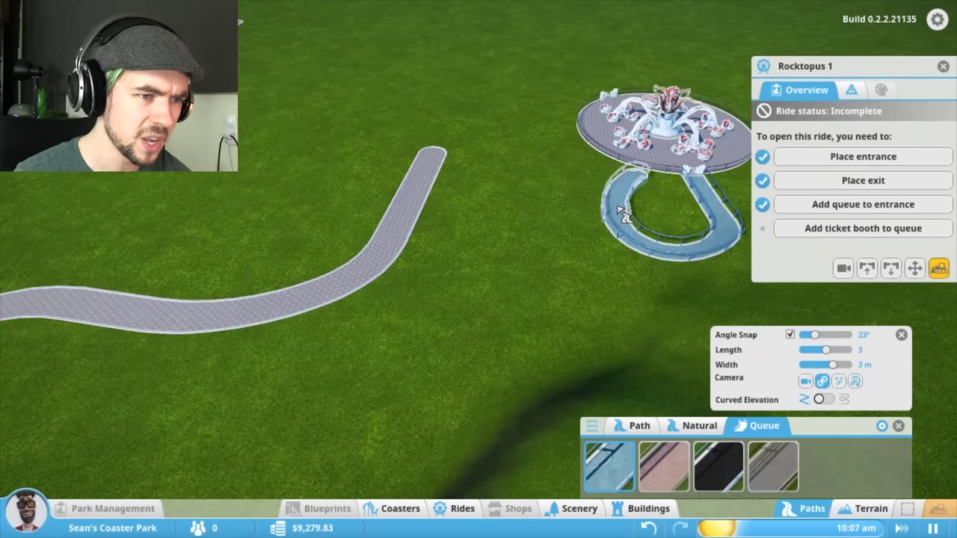
left_click(814, 349)
scroll(614, 155, "up", 3)
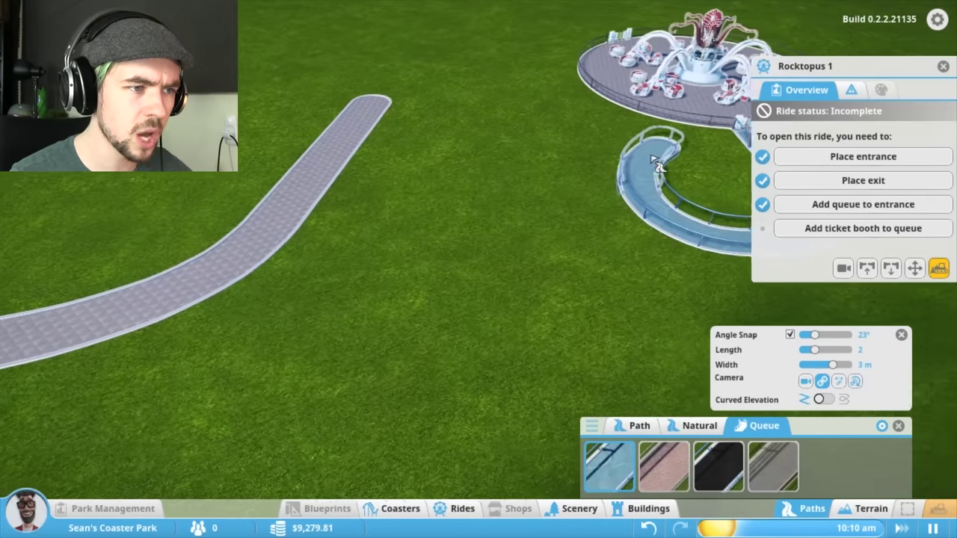
left_click(613, 155)
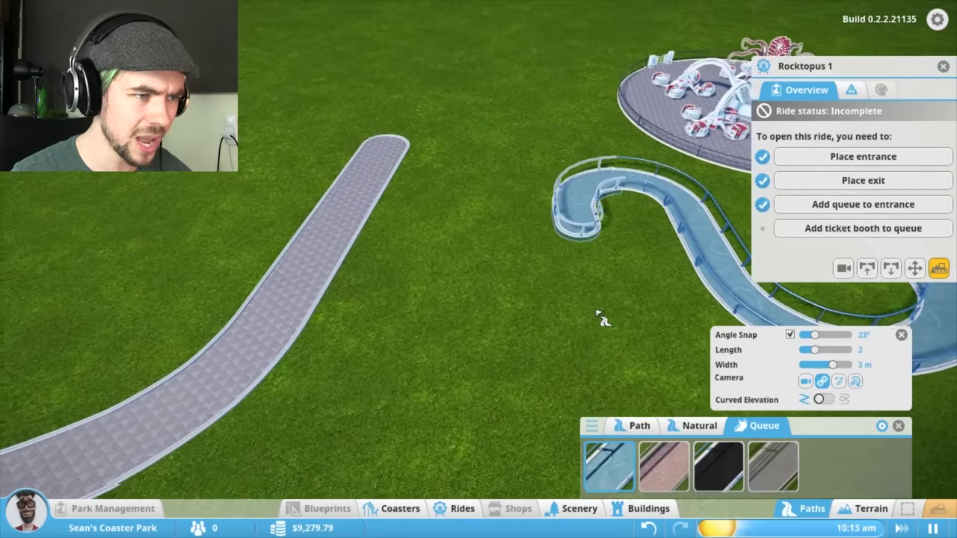
left_click_drag(535, 193, 597, 307)
middle_click(591, 219)
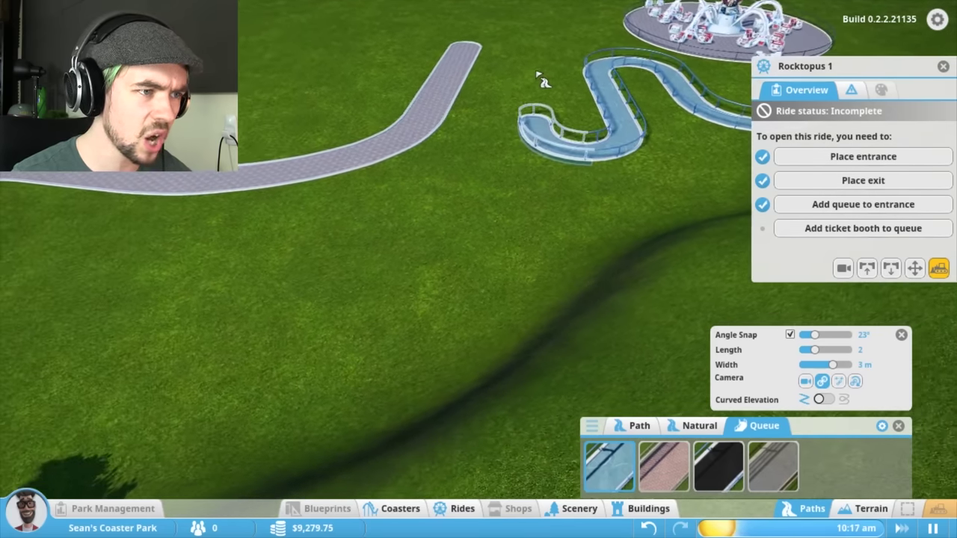
middle_click(538, 79)
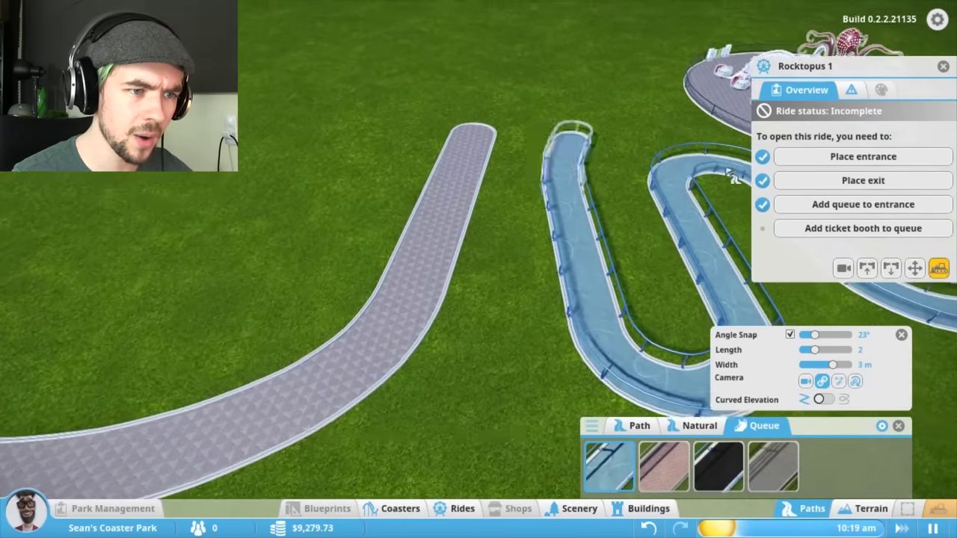
left_click(942, 66)
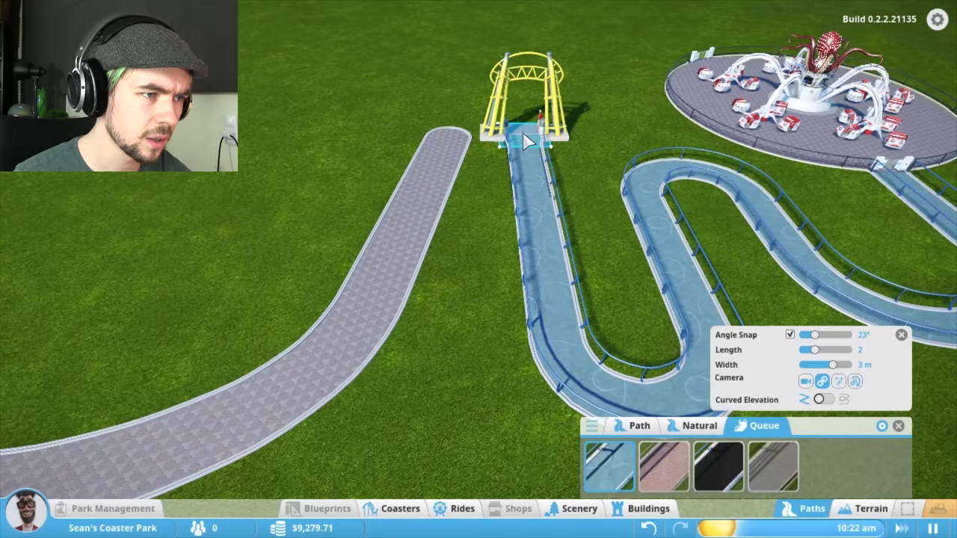
Draw a curved footpath from the ticket booth back toward the main grey path
left_click(568, 220)
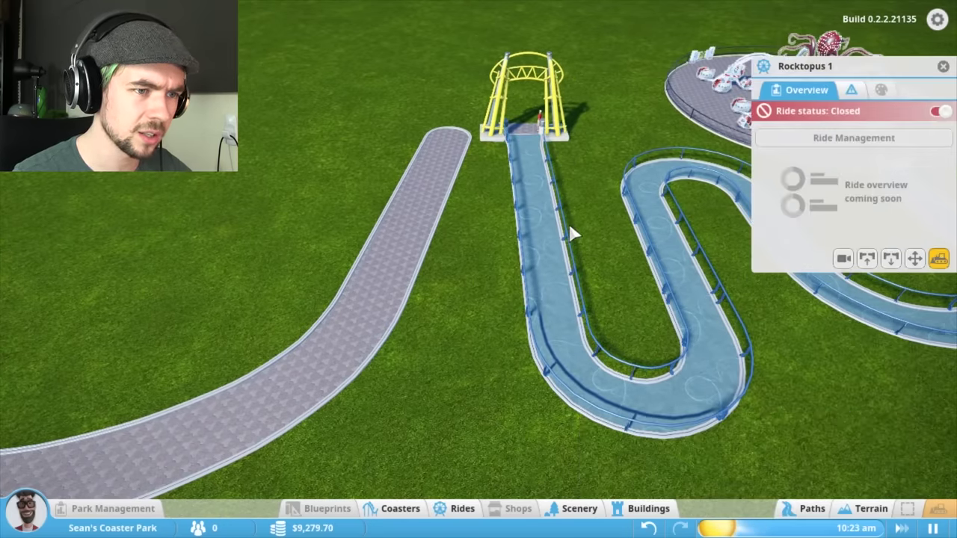
left_click(805, 508)
scroll(545, 228, "up", 3)
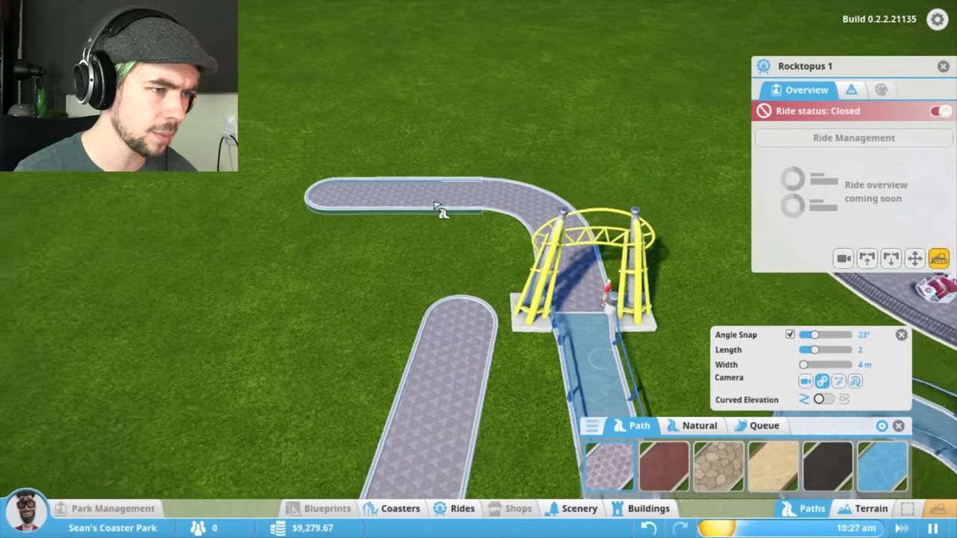
mouse_move(441, 212)
left_mouse_down()
mouse_move(569, 344)
mouse_move(531, 177)
left_mouse_up()
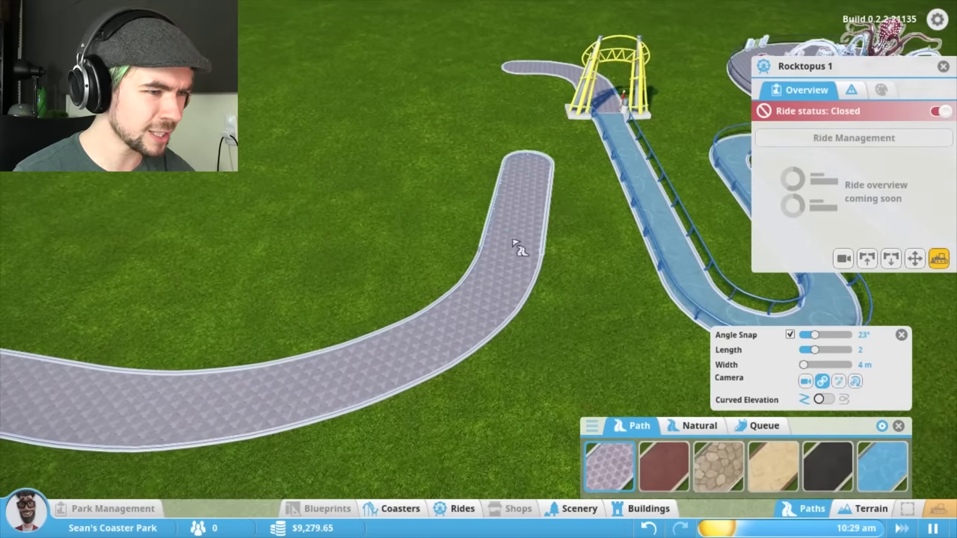
mouse_move(530, 178)
left_mouse_down()
mouse_move(482, 155)
mouse_move(509, 180)
left_mouse_up()
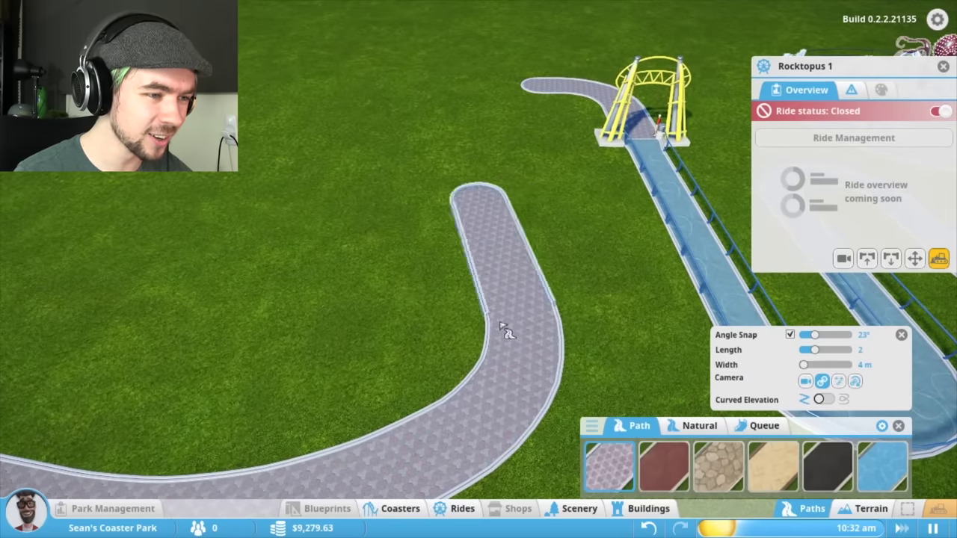
left_click_drag(505, 331, 549, 219)
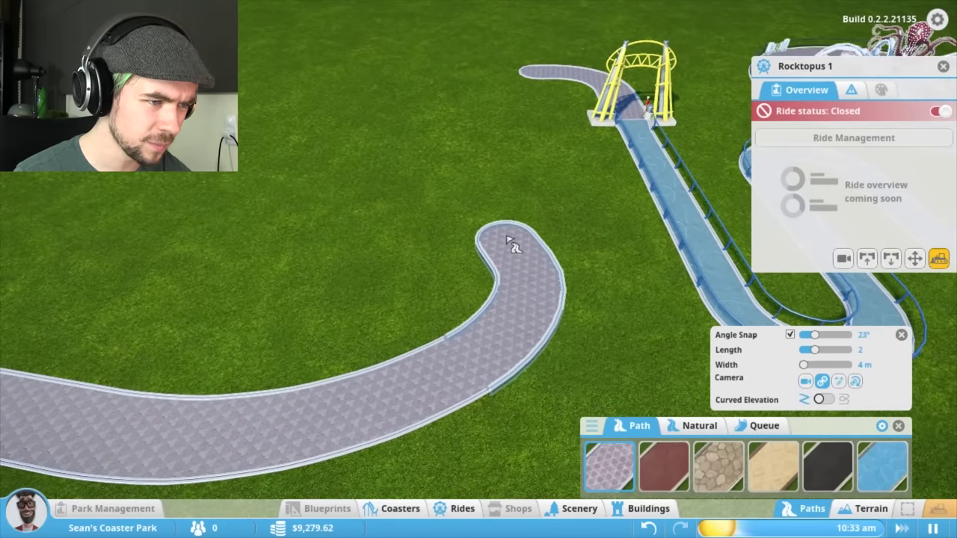
left_click_drag(537, 182, 568, 277)
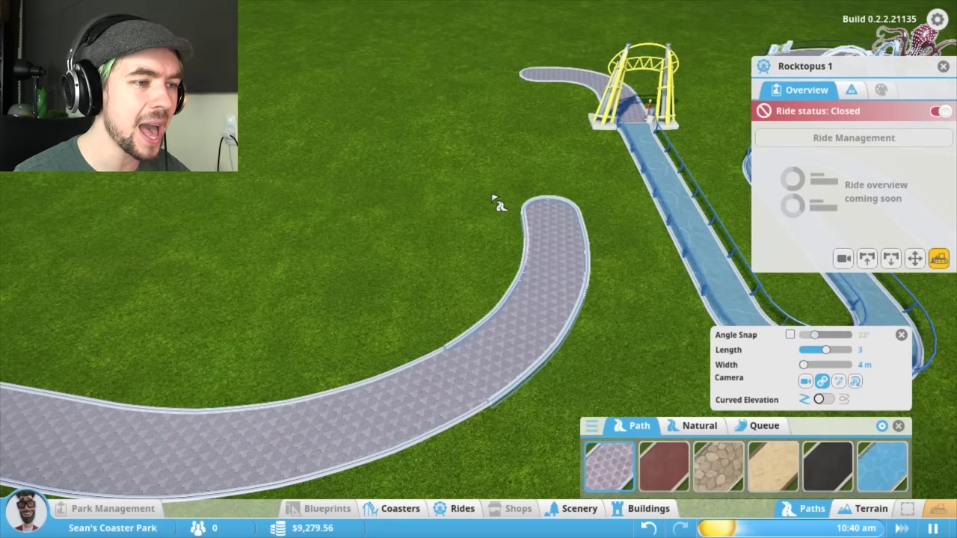
key("q")
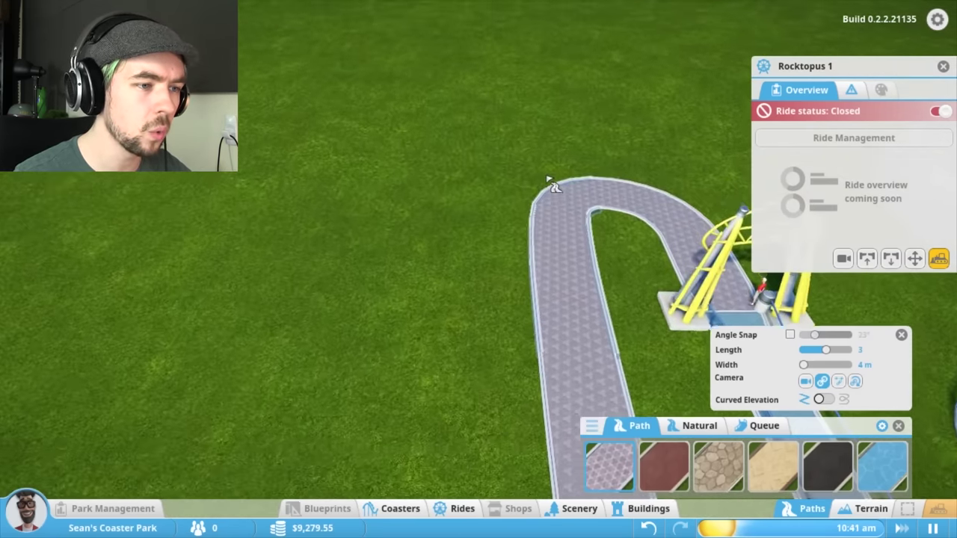
key("q")
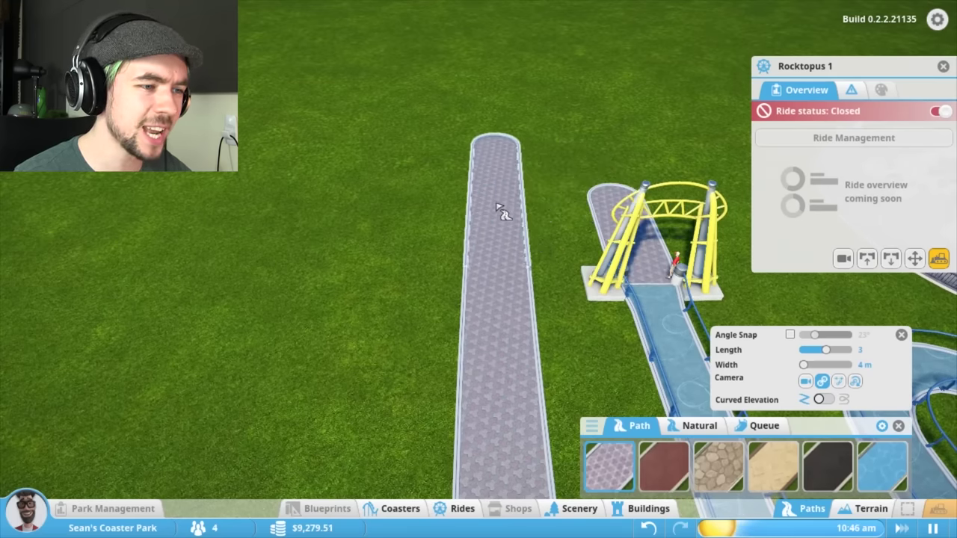
key("q")
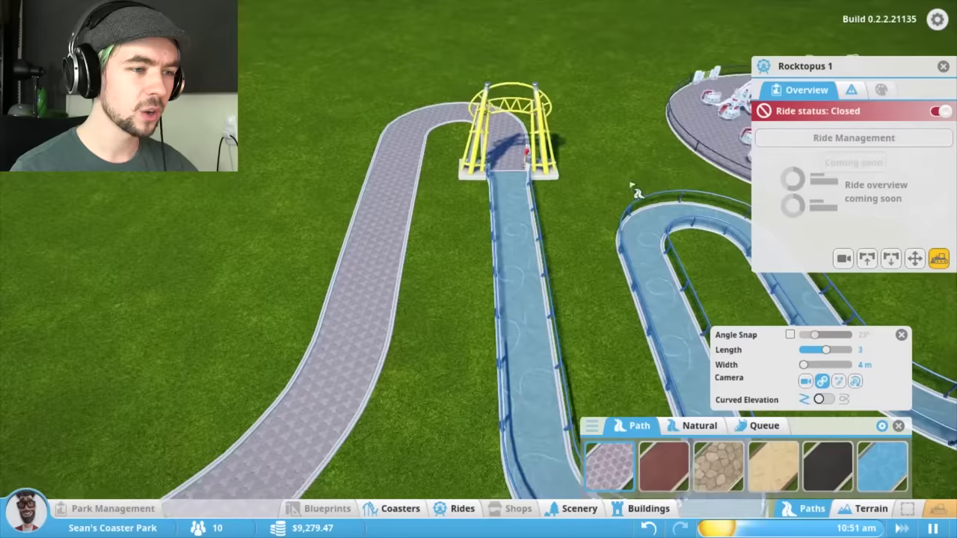
scroll(635, 191, "down", 4)
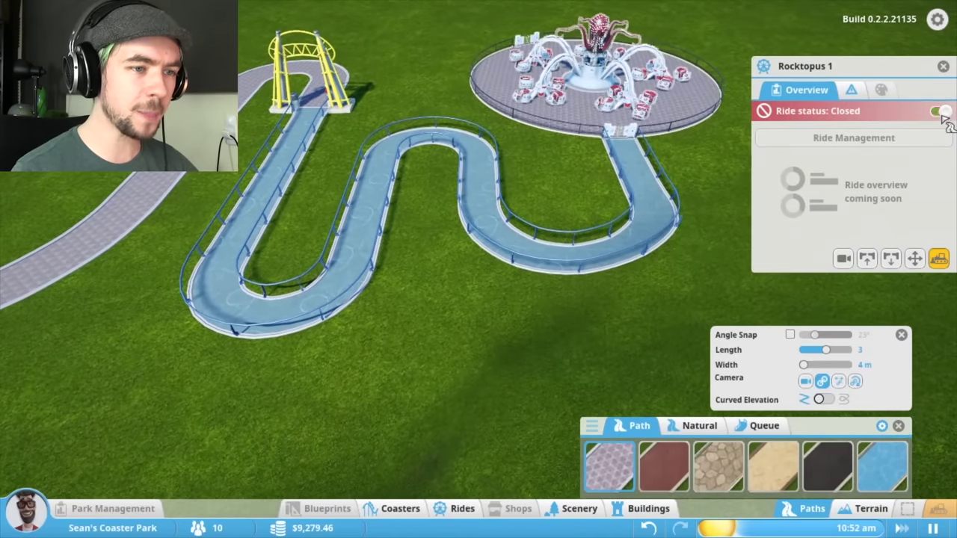
Open the Rocktopus to guests and pan the view back to the ride
left_click(940, 111)
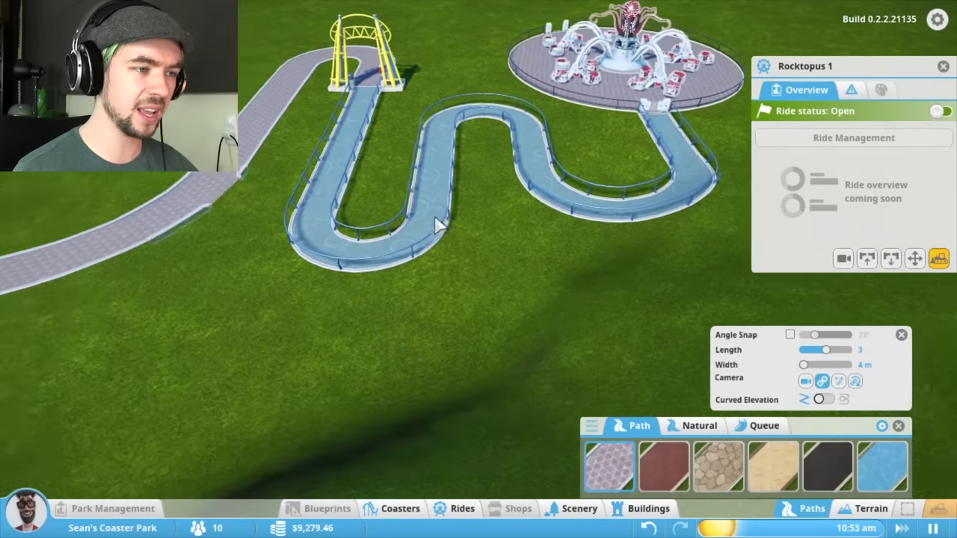
scroll(404, 288, "down", 5)
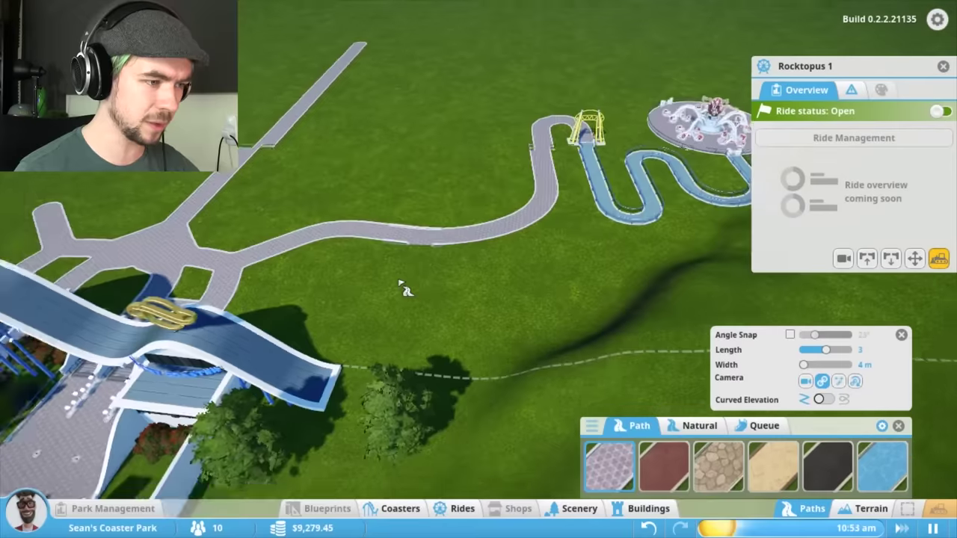
scroll(404, 289, "down", 5)
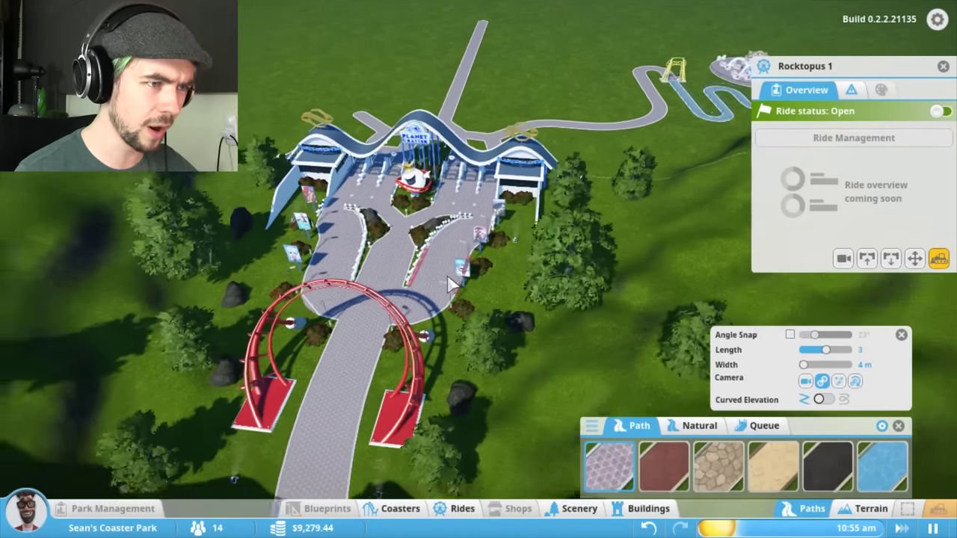
scroll(453, 284, "up", 3)
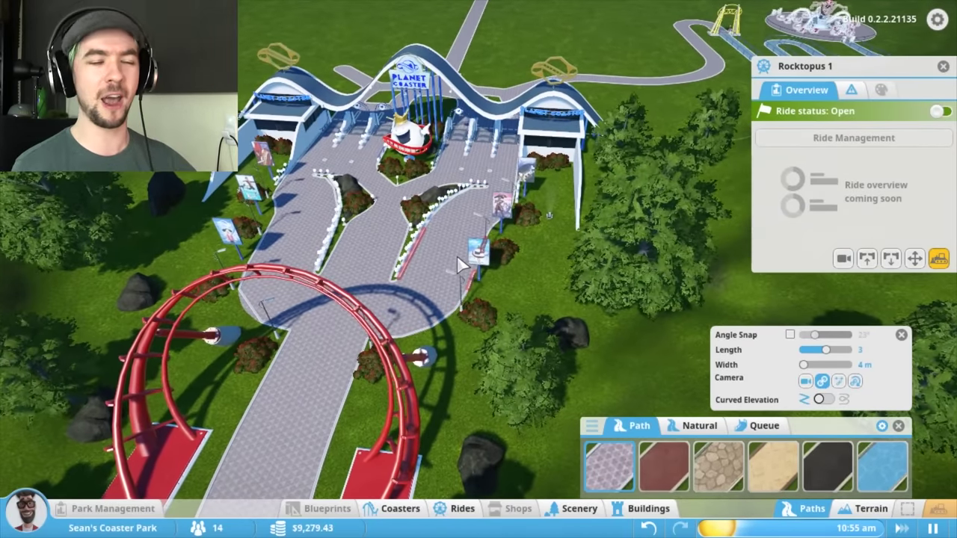
left_click_drag(461, 263, 672, 149)
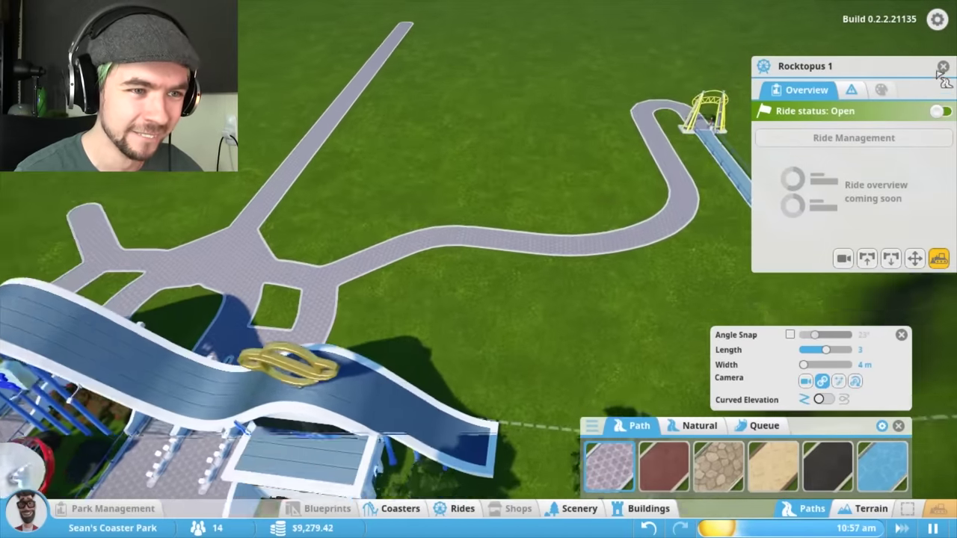
key("a")
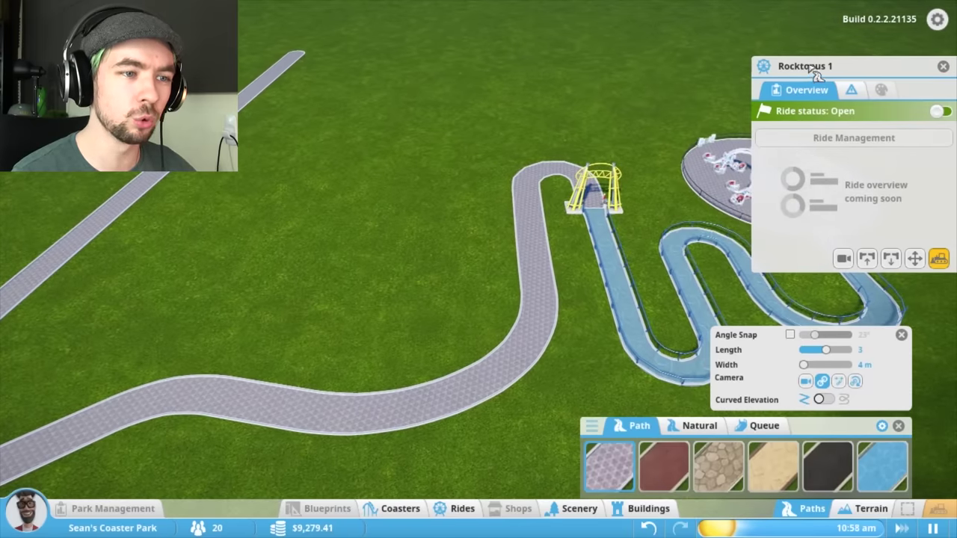
key("a")
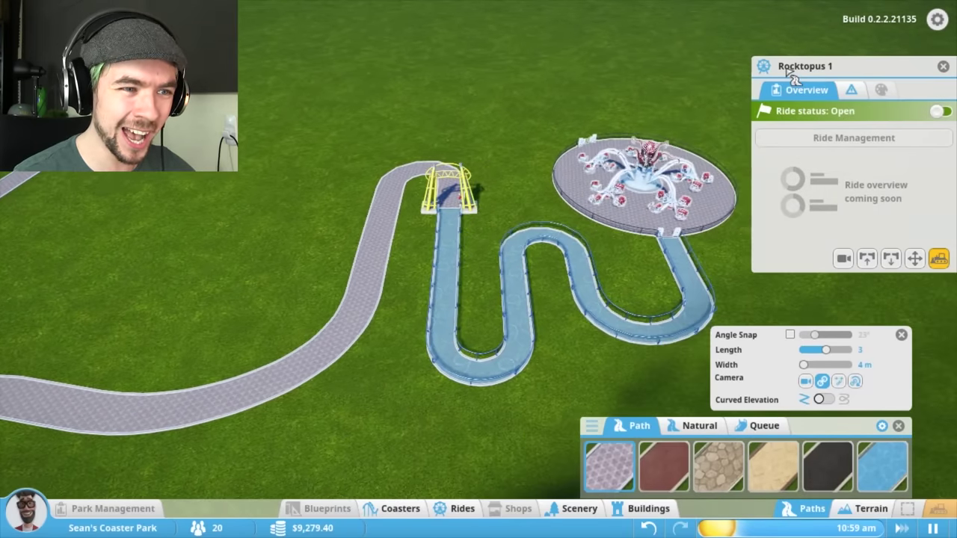
Drag an exit path from the Rocktopus plaza to a T-junction with the entrance path
left_click(943, 66)
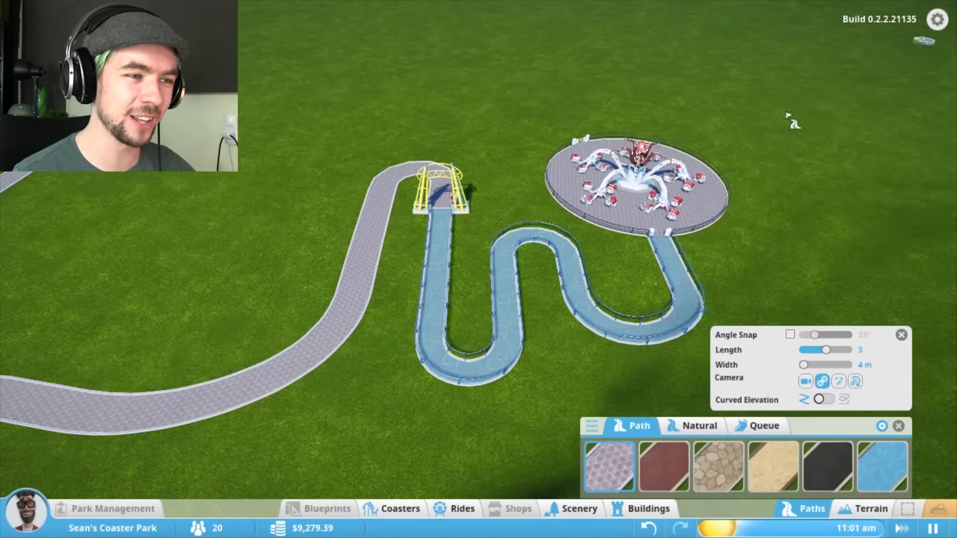
scroll(672, 187, "up", 4)
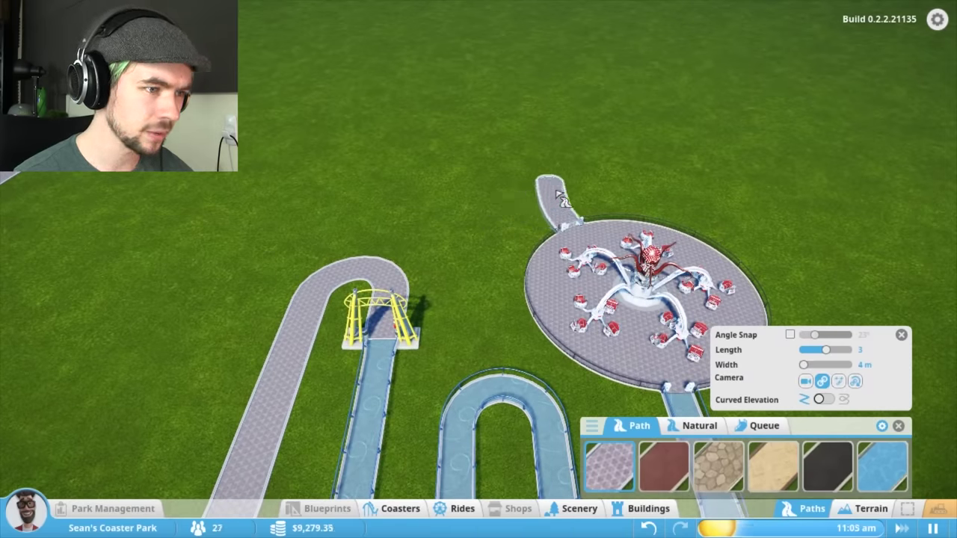
left_click_drag(556, 192, 557, 161)
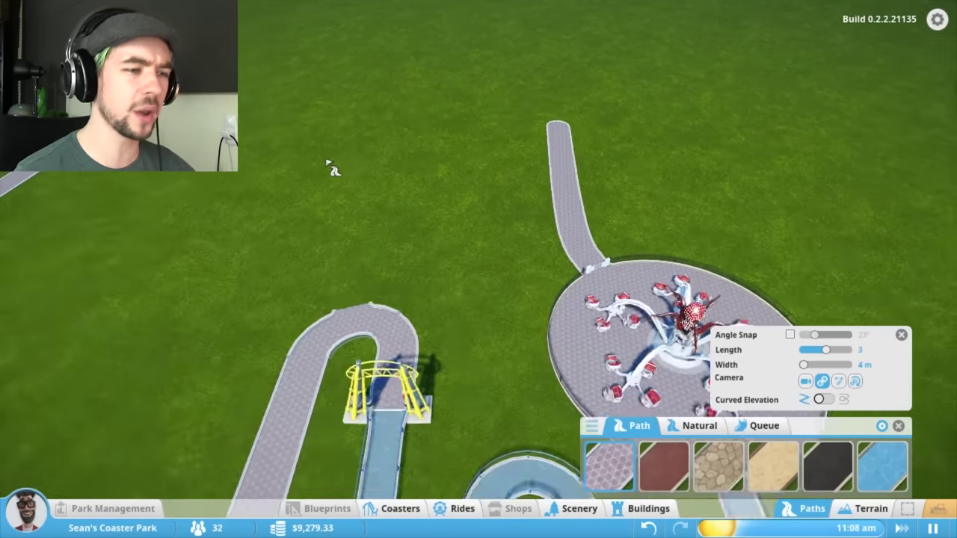
scroll(330, 165, "down", 5)
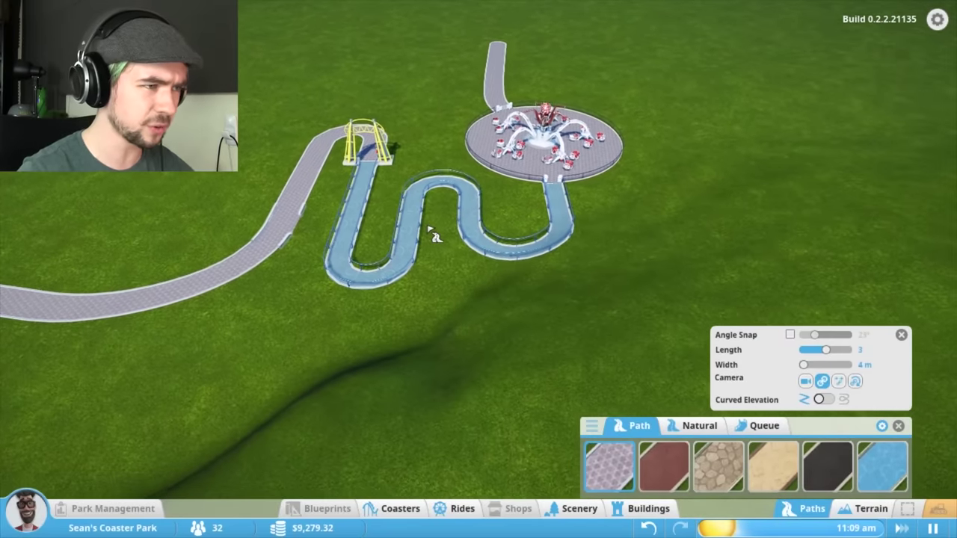
scroll(427, 222, "up", 5)
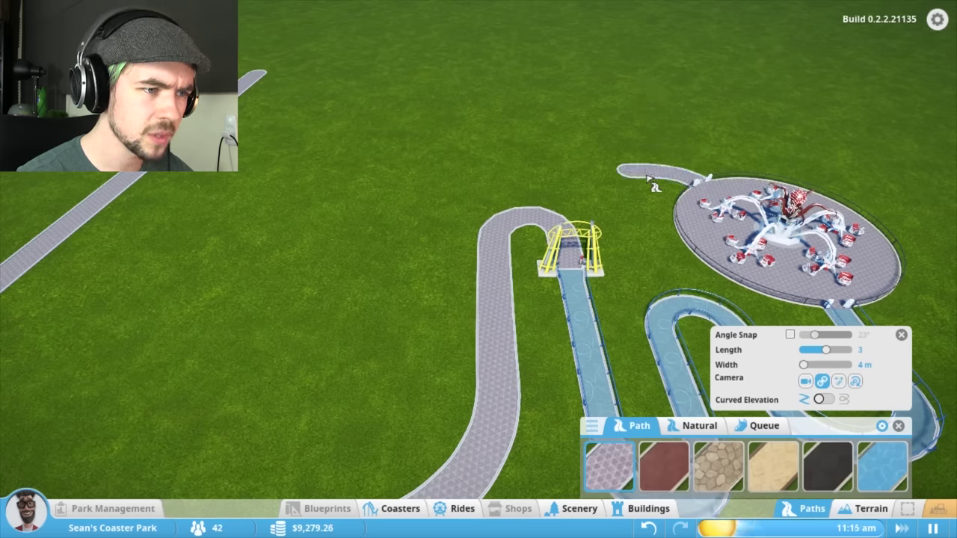
key("a")
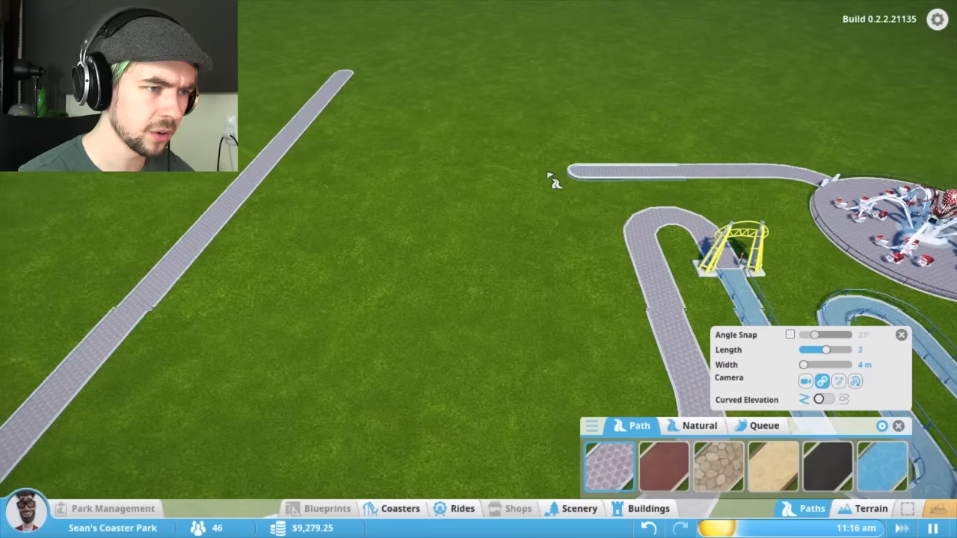
scroll(550, 182, "up", 3)
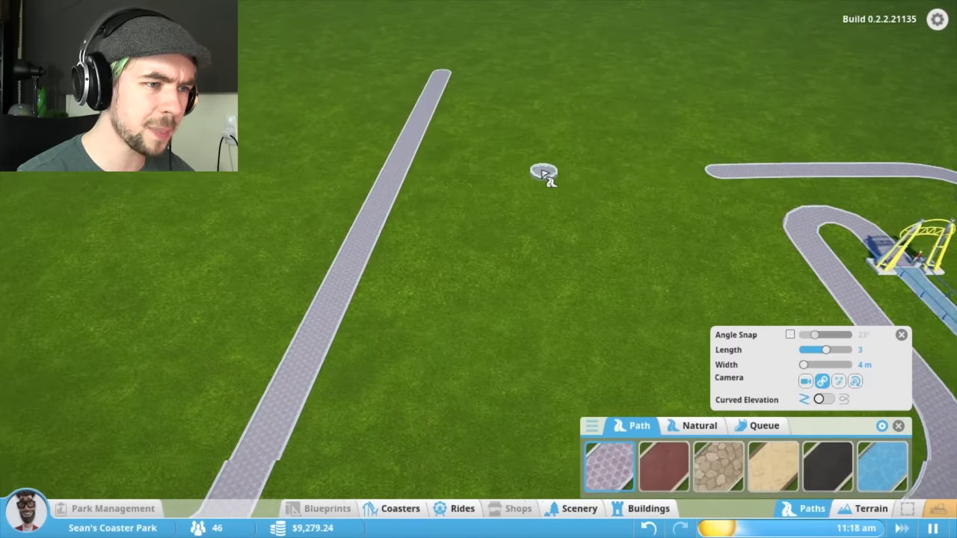
key("q")
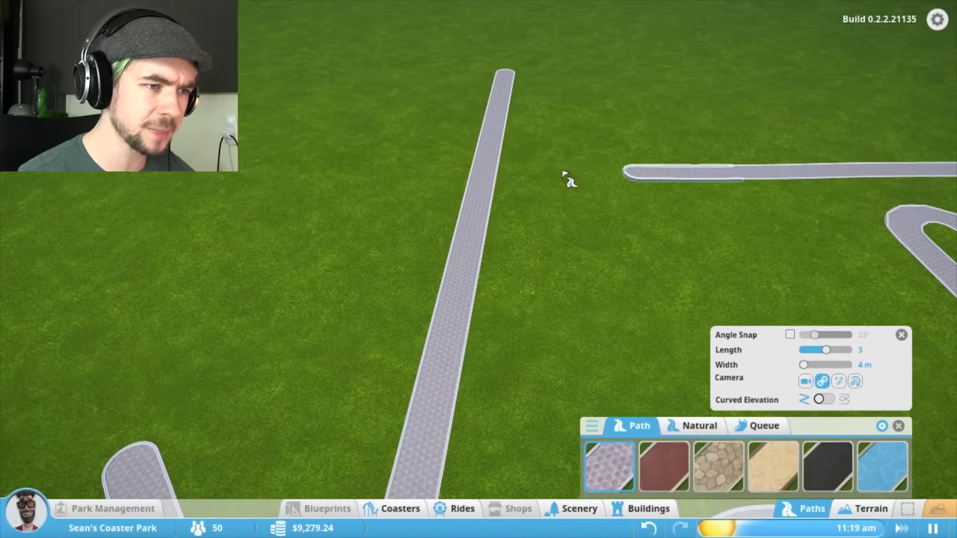
key("q")
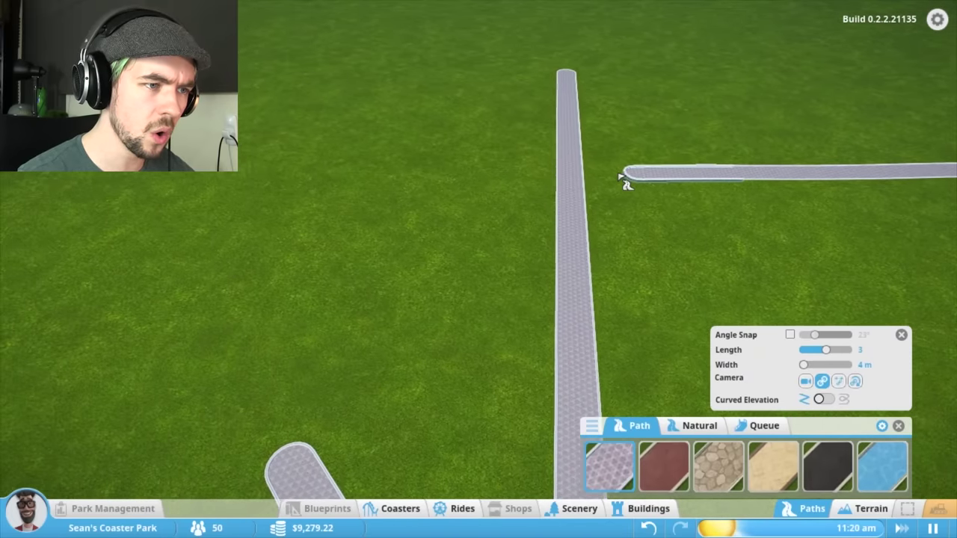
scroll(605, 178, "down", 3)
scroll(629, 236, "down", 5)
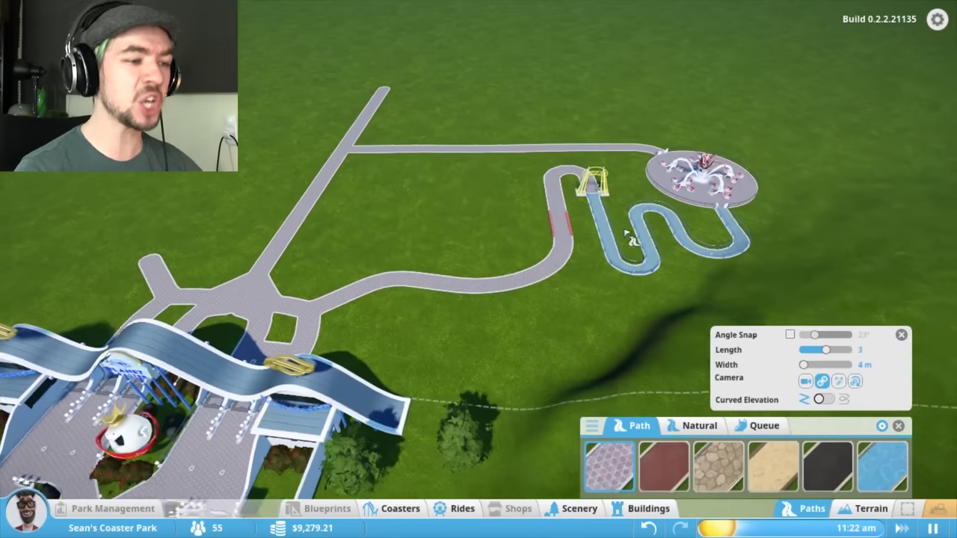
scroll(626, 235, "down", 1)
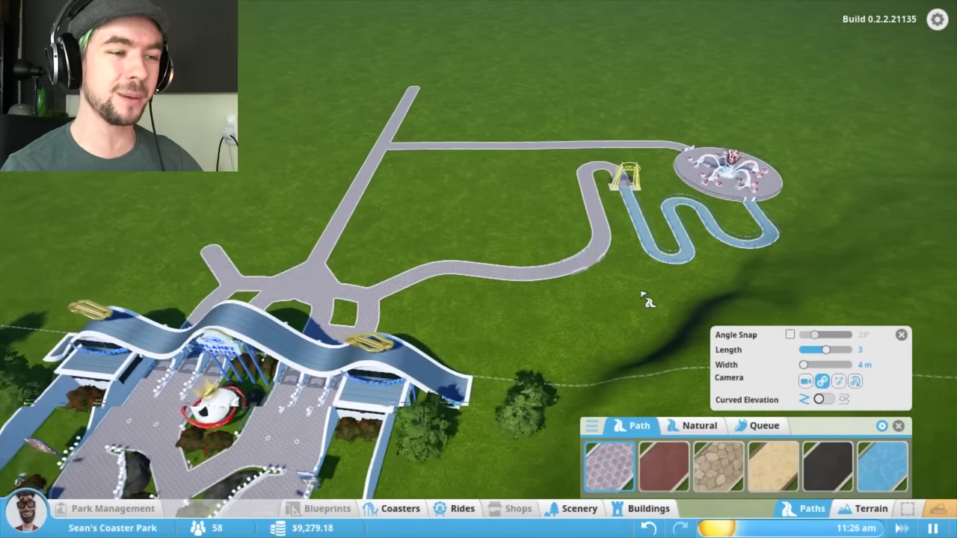
left_click_drag(612, 283, 644, 300)
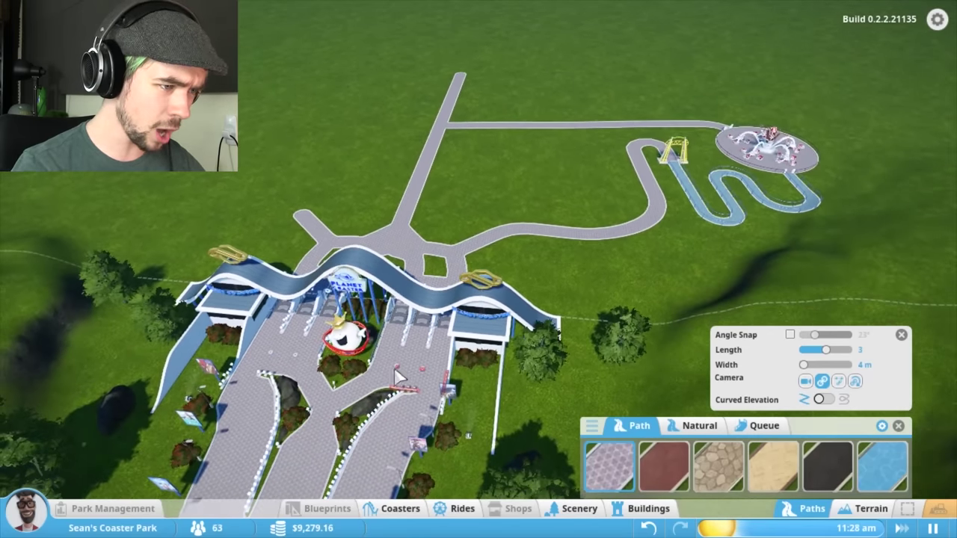
scroll(507, 289, "up", 2)
scroll(458, 349, "up", 3)
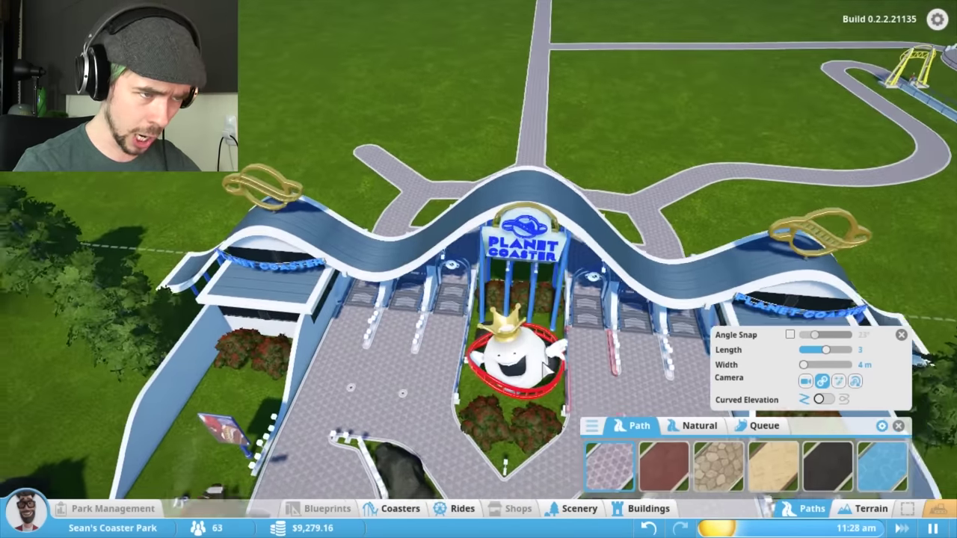
scroll(585, 251, "up", 3)
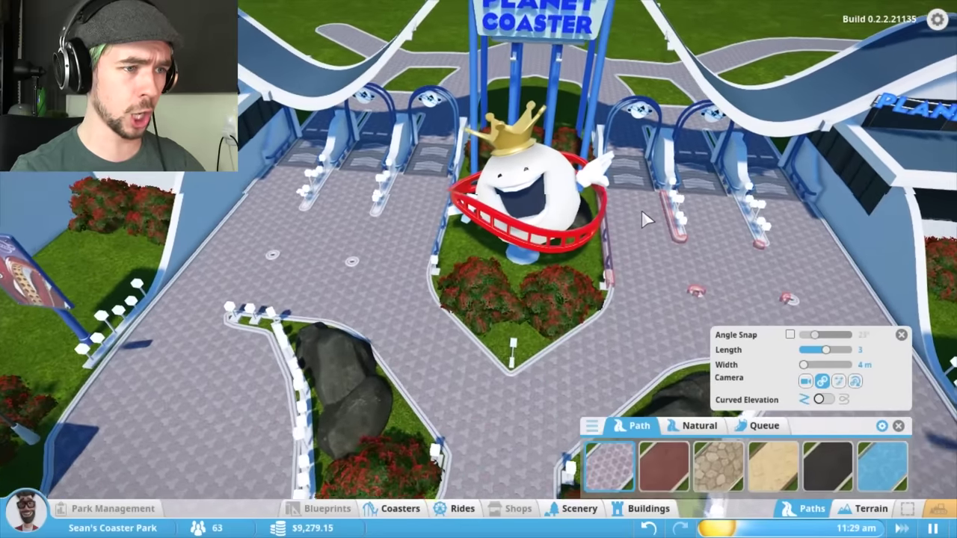
scroll(640, 208, "up", 2)
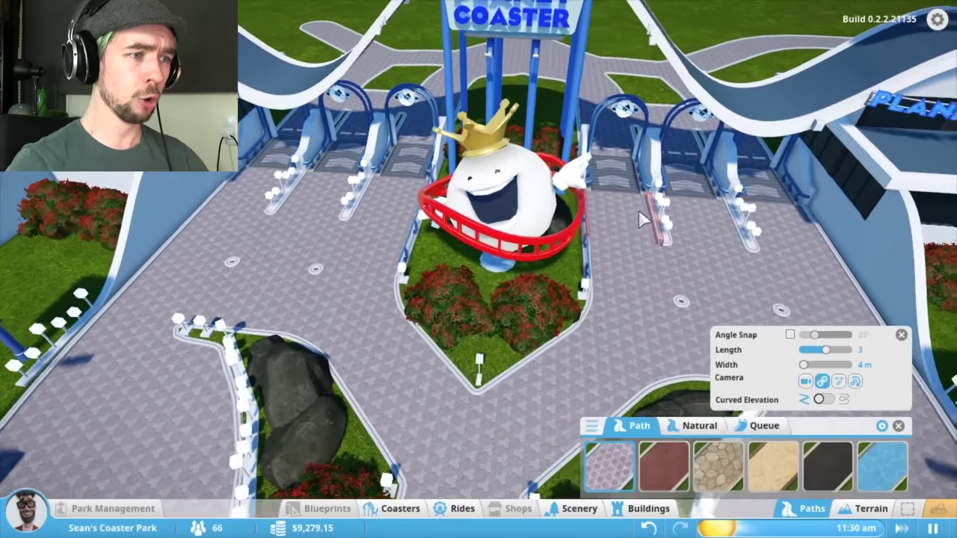
scroll(638, 208, "up", 2)
scroll(636, 206, "up", 2)
scroll(673, 194, "up", 2)
scroll(718, 181, "down", 3)
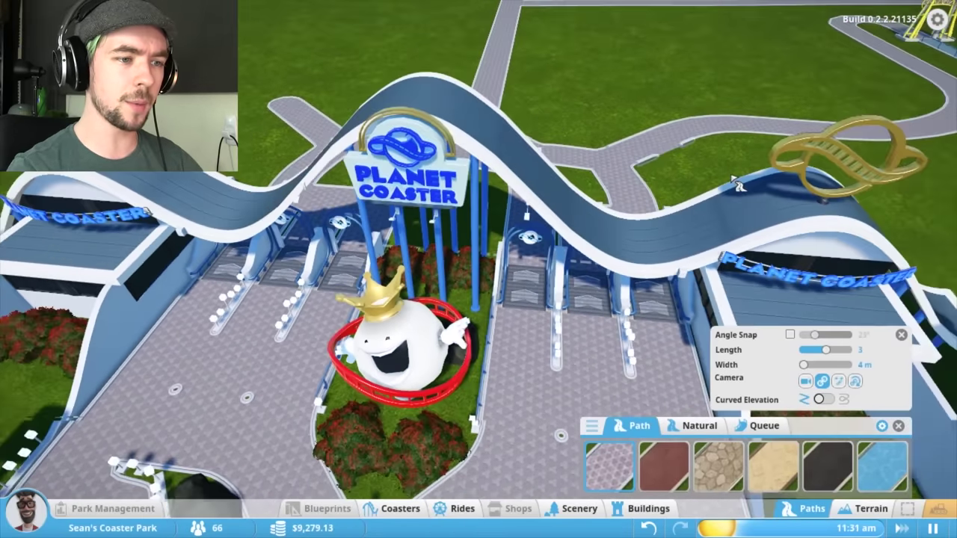
scroll(719, 181, "down", 3)
key("w")
key("w")
scroll(856, 226, "down", 2)
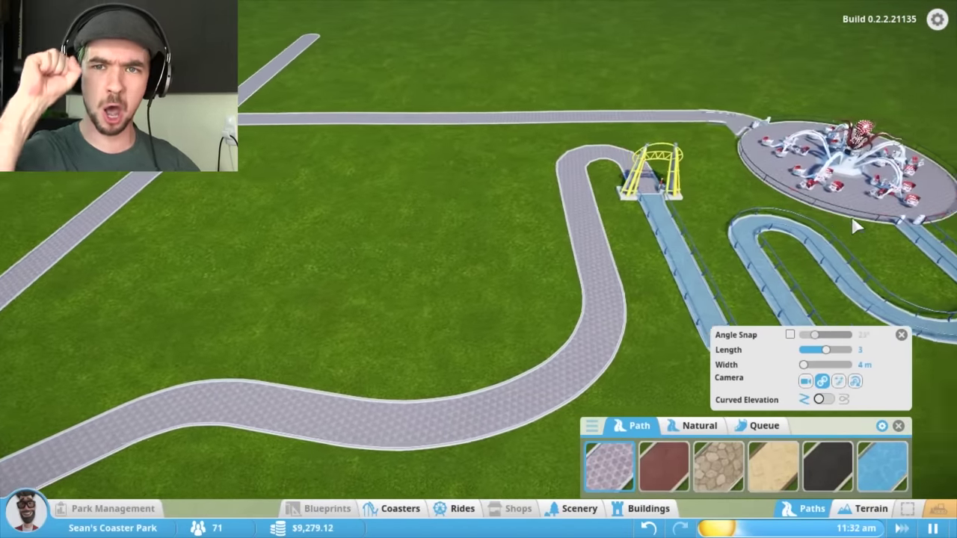
key("w")
key("w")
scroll(744, 280, "up", 2)
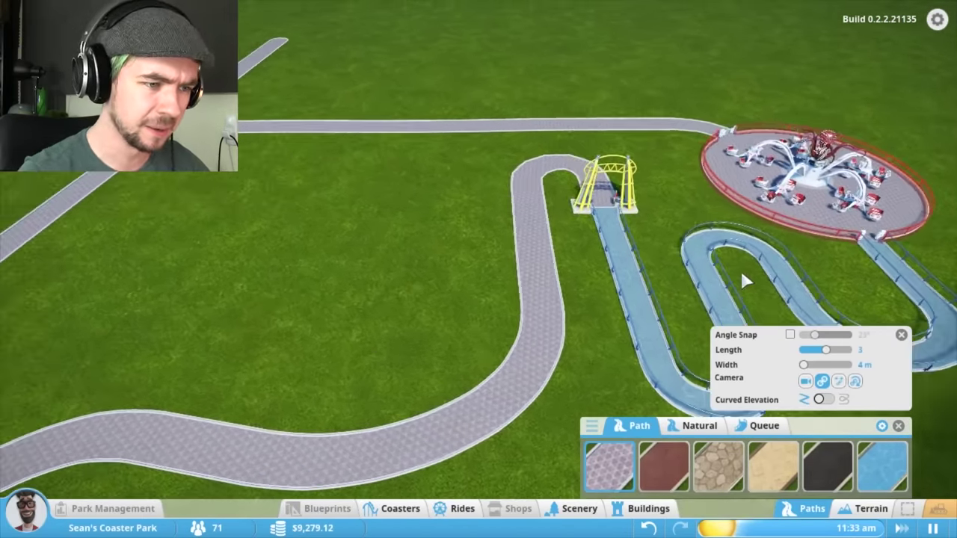
scroll(740, 280, "down", 3)
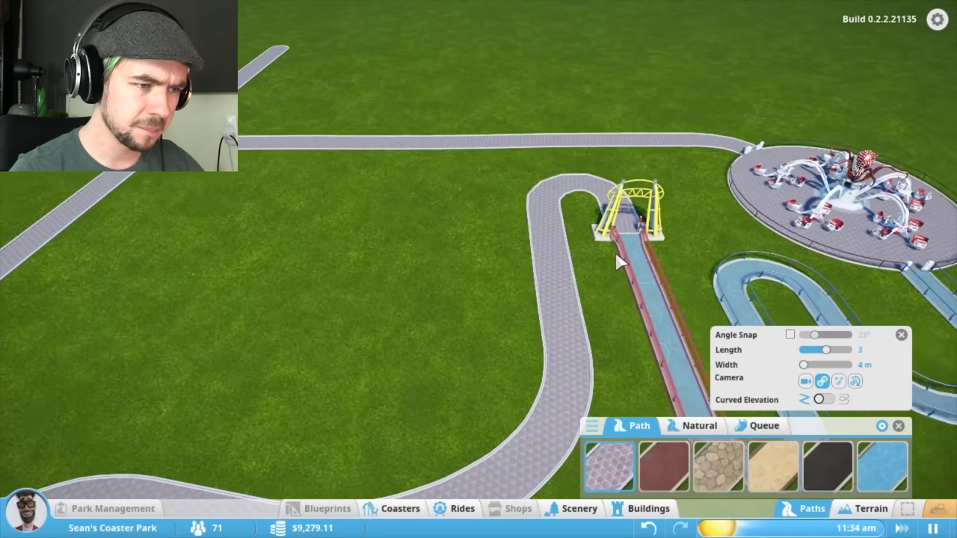
scroll(636, 239, "down", 2)
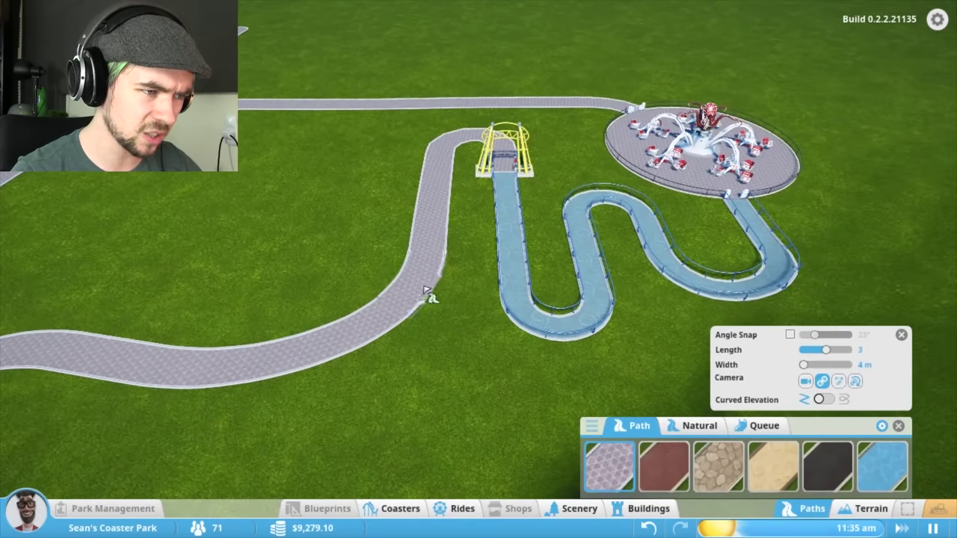
scroll(427, 293, "down", 3)
key("a")
scroll(514, 321, "up", 3)
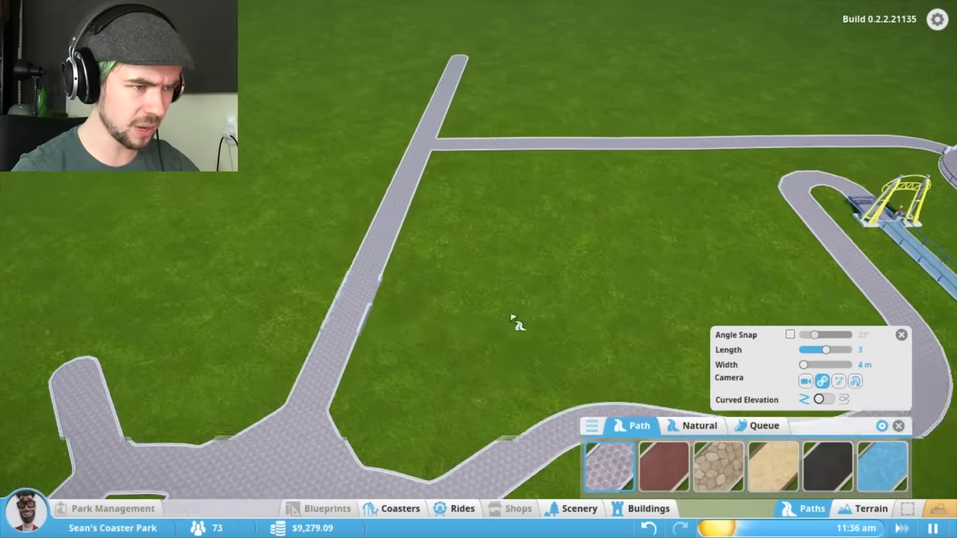
scroll(516, 322, "down", 4)
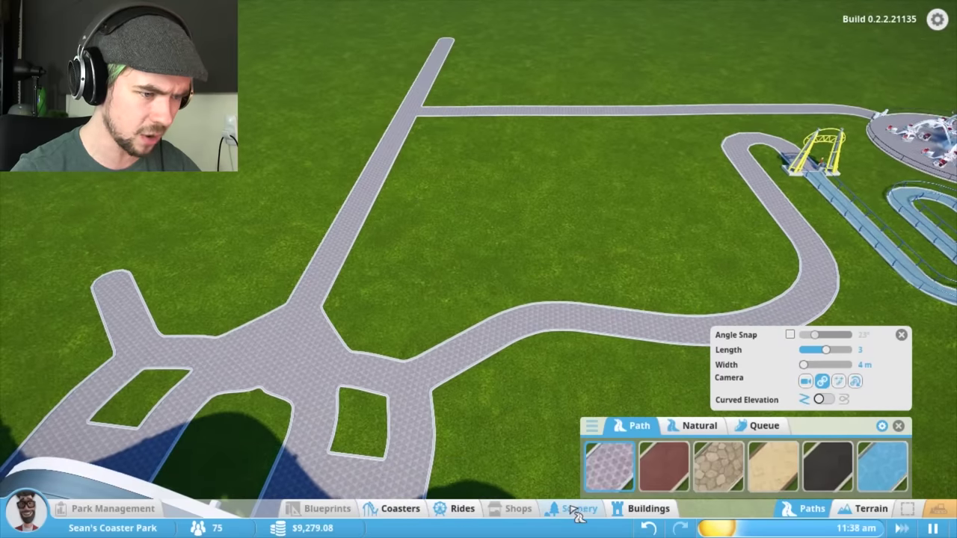
Place Kraken props, rotated a quarter turn and raised, beside the Rocktopus
left_click(576, 512)
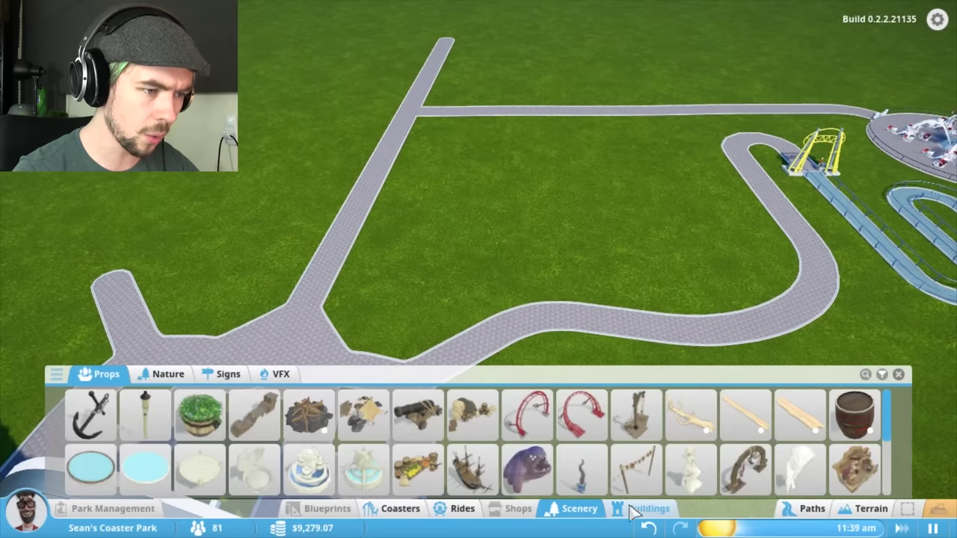
left_click(527, 470)
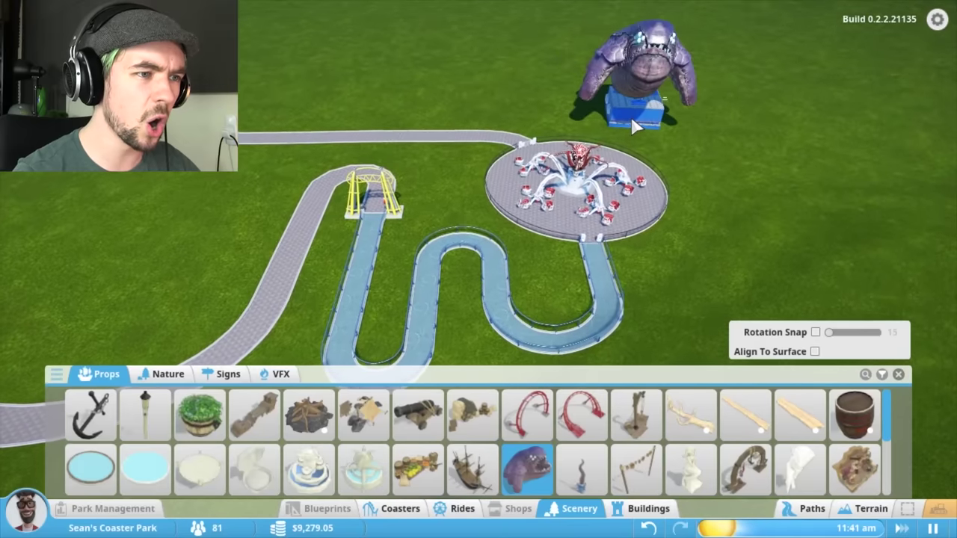
key("z")
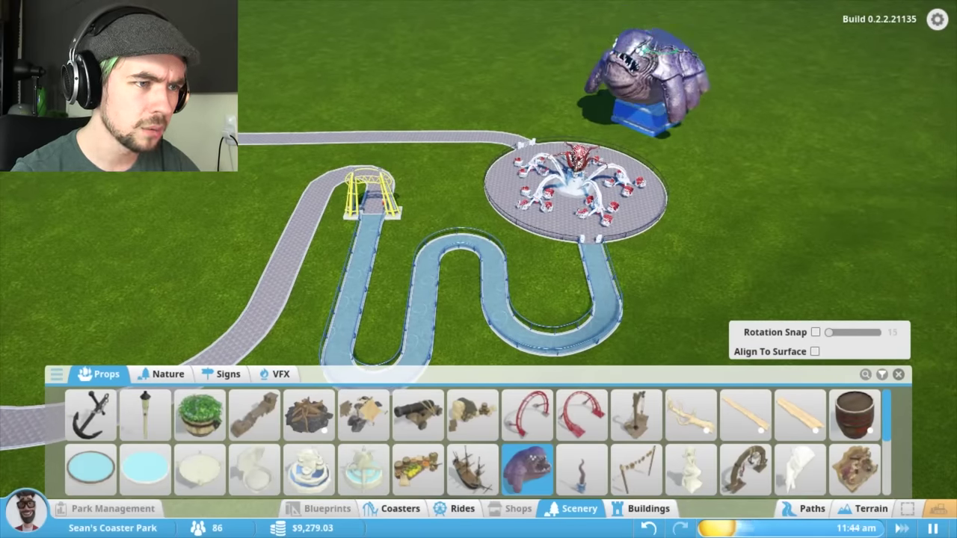
key("shift")
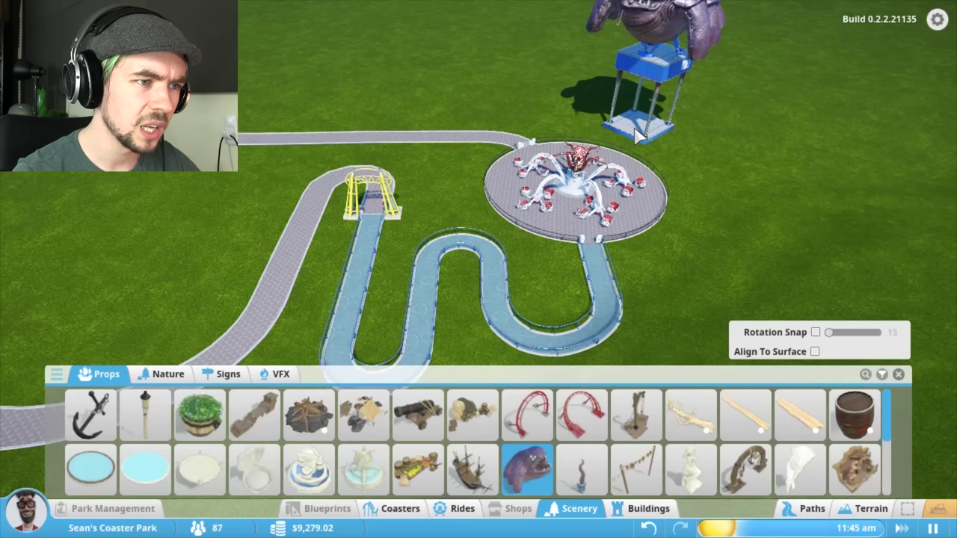
left_click(637, 133)
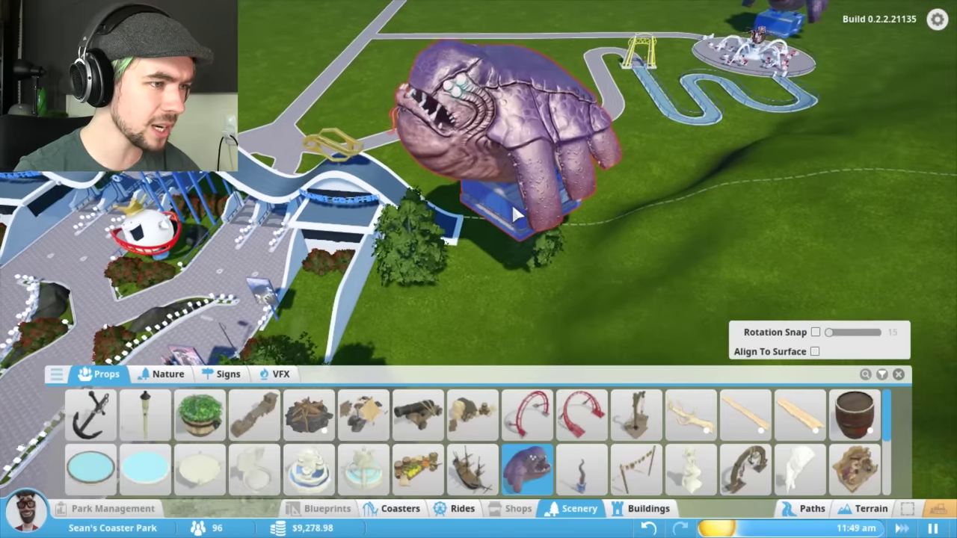
left_click(511, 201)
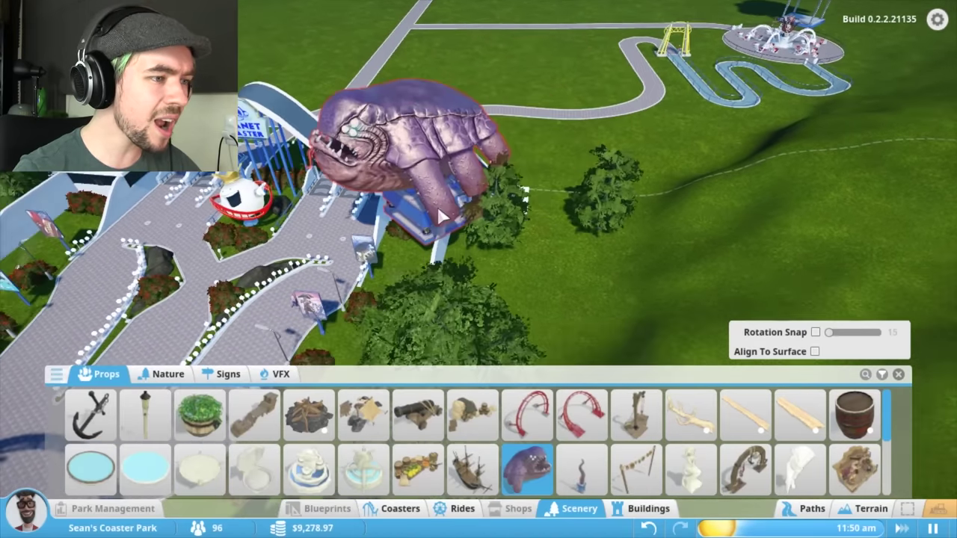
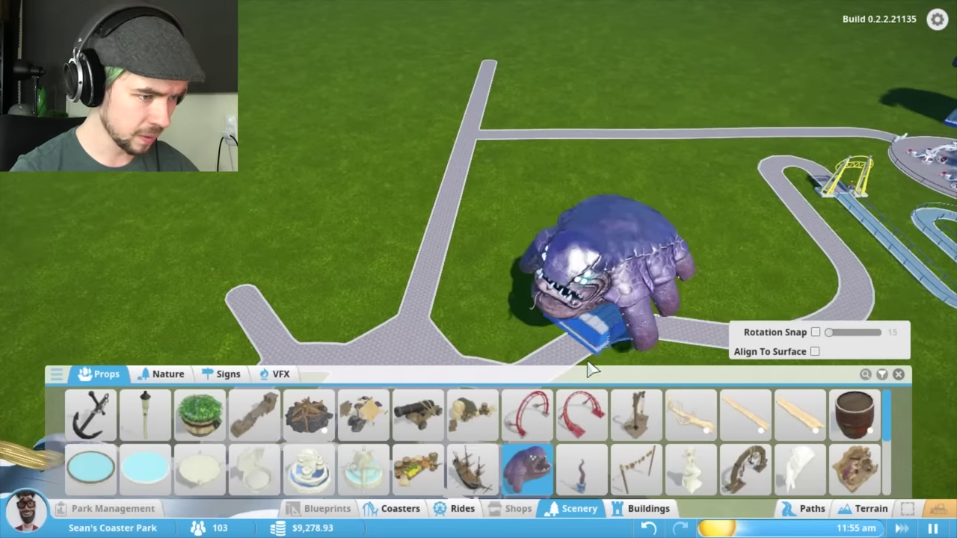
Switch the Buildings catalogue to the Facilities tab to browse toilet blocks
left_click(648, 508)
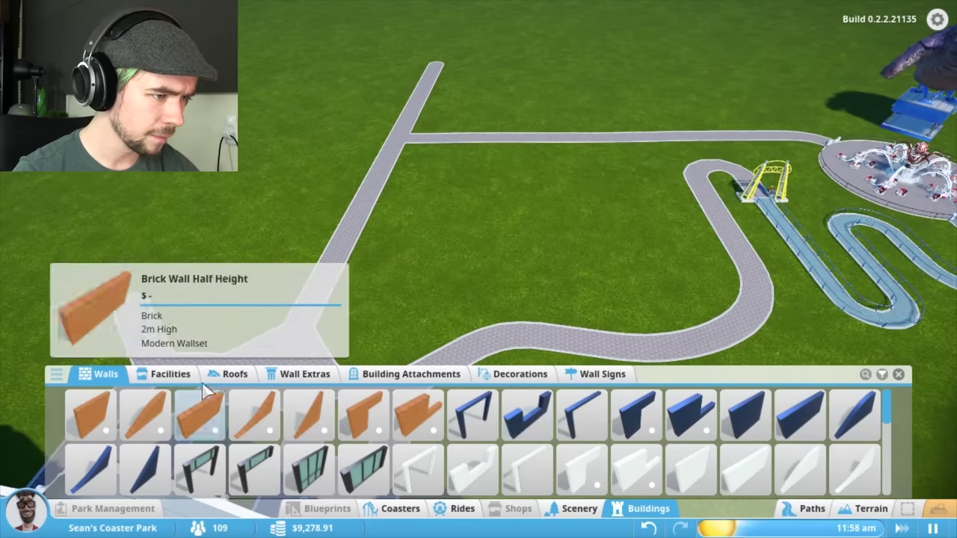
left_click(163, 374)
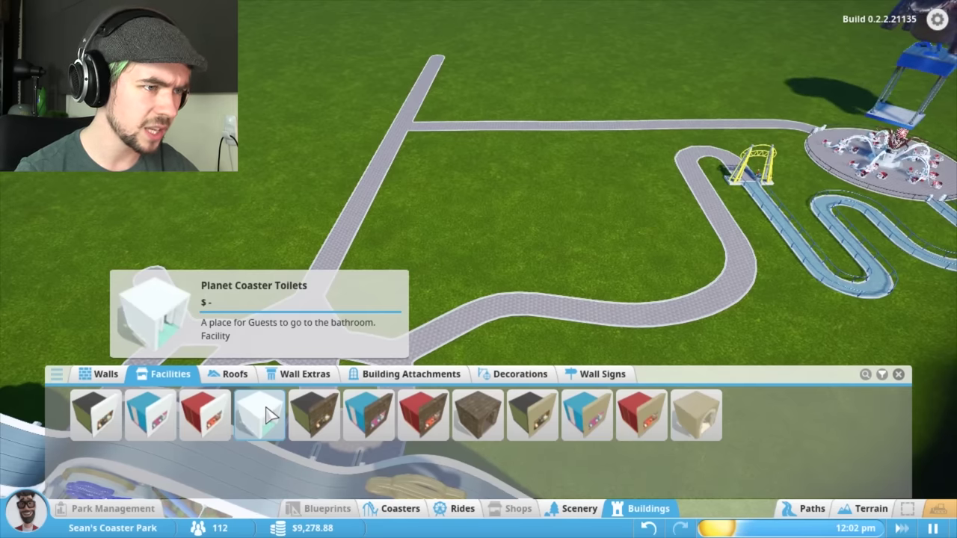
scroll(673, 224, "up", 4)
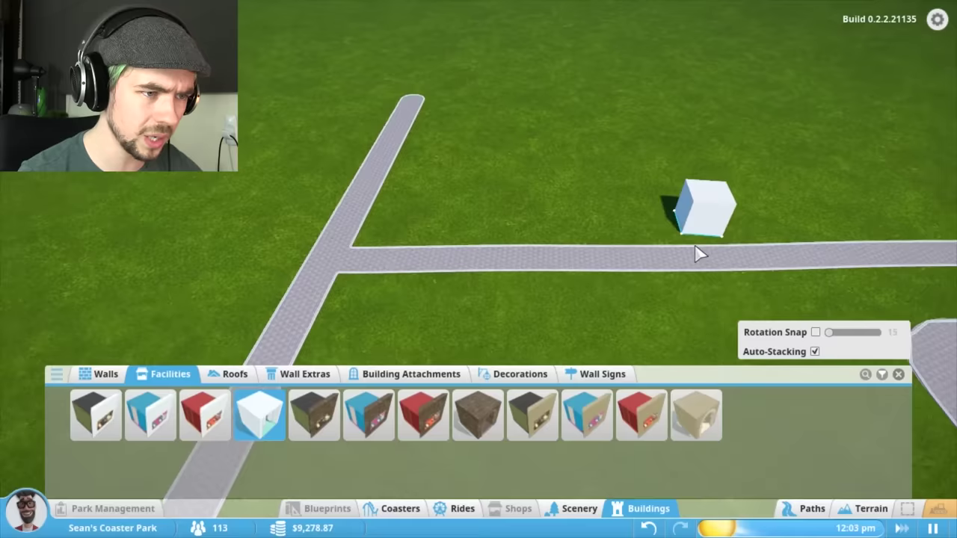
Place a toilet block on the grass, then delete the misplaced building
left_click(723, 203)
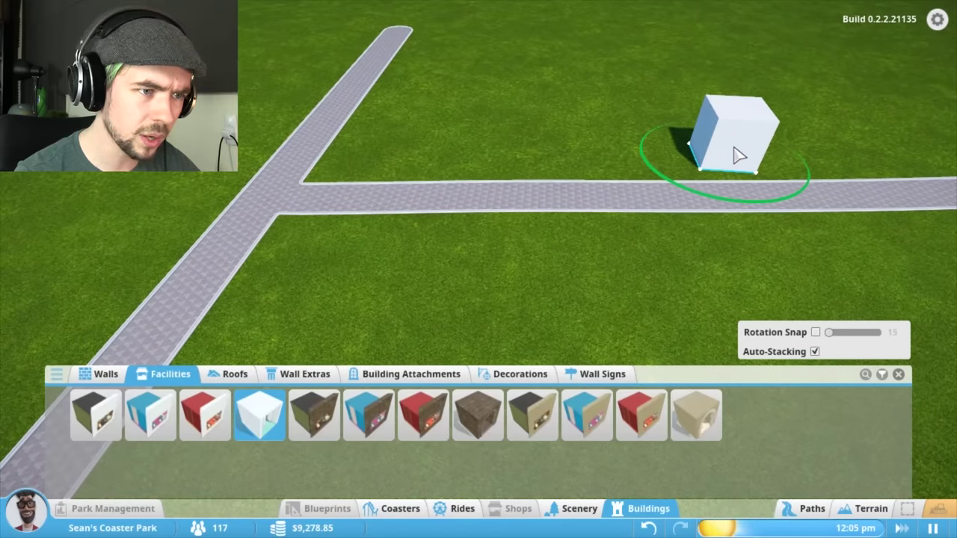
double_click(736, 150)
left_click(760, 148)
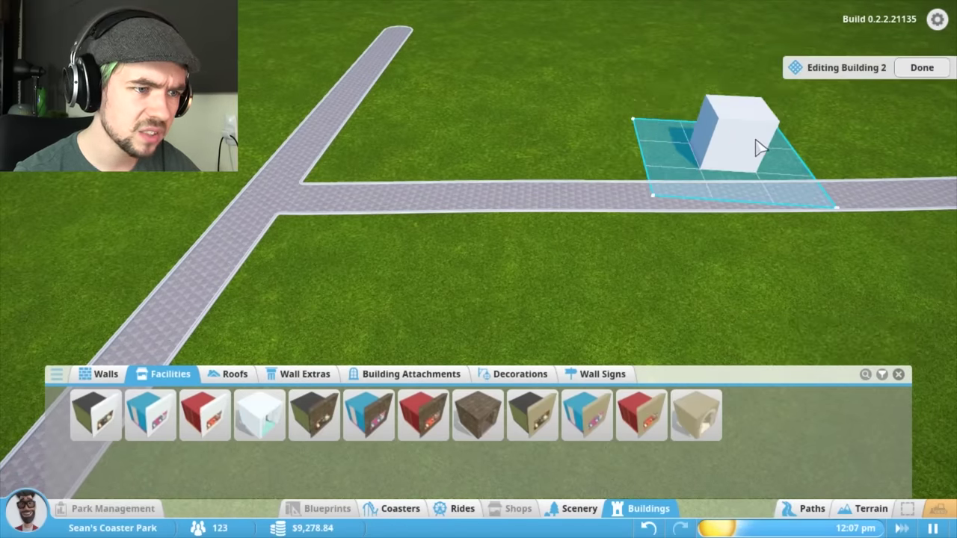
key("Delete")
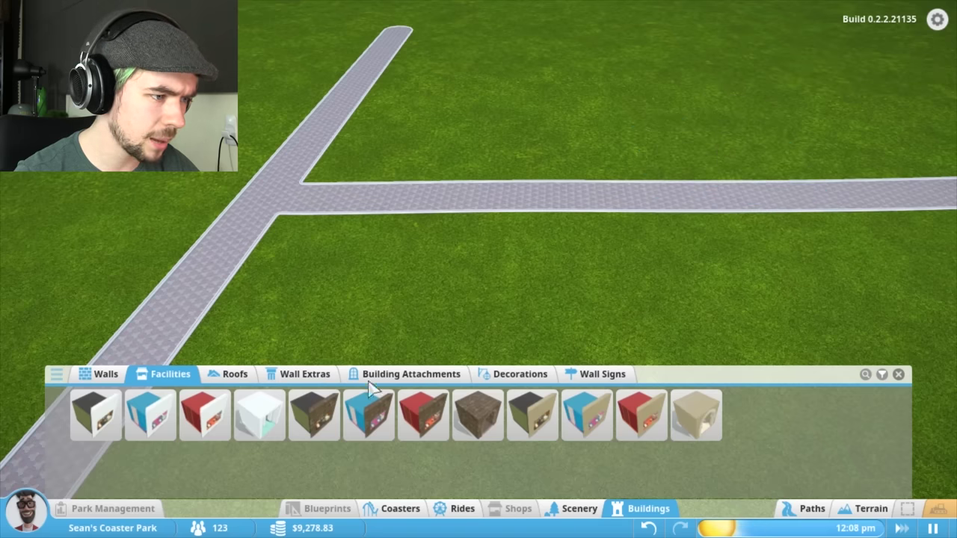
Place two Planet Coaster Toilets blocks at the path, then undo both
left_click(259, 414)
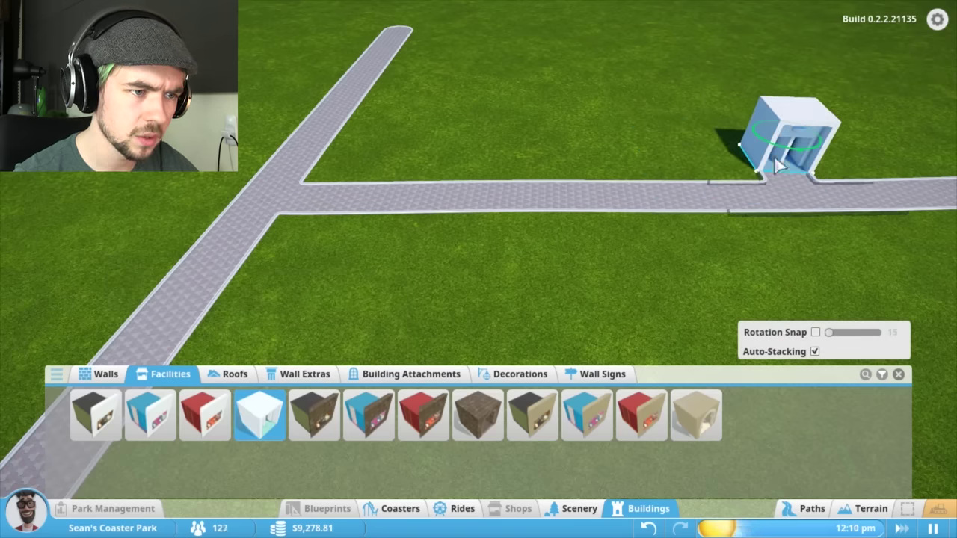
left_click(779, 166)
left_click(706, 172)
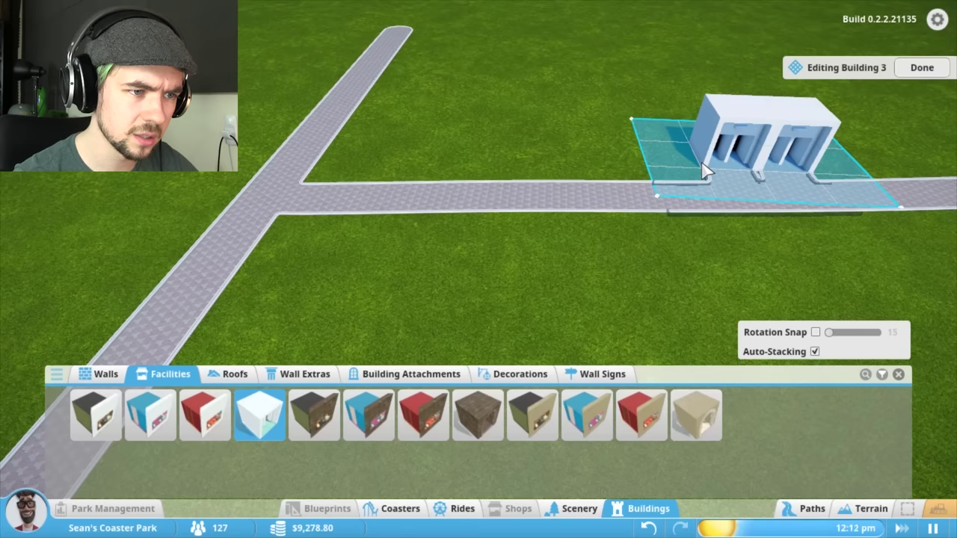
key("ctrl+z")
key("Escape")
key("ctrl+z")
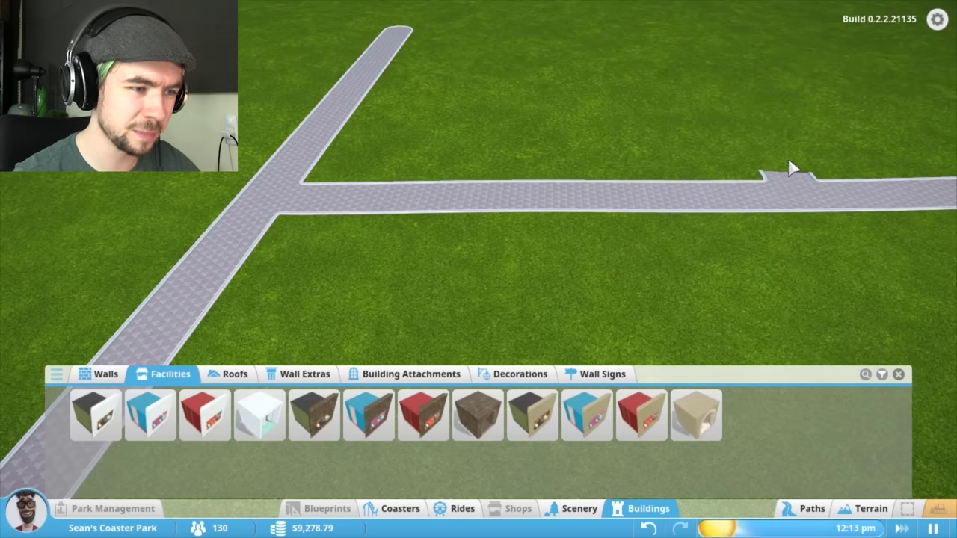
Set the Planet Coaster Toilets block on the straight path's edge and switch to Paths
left_click(259, 414)
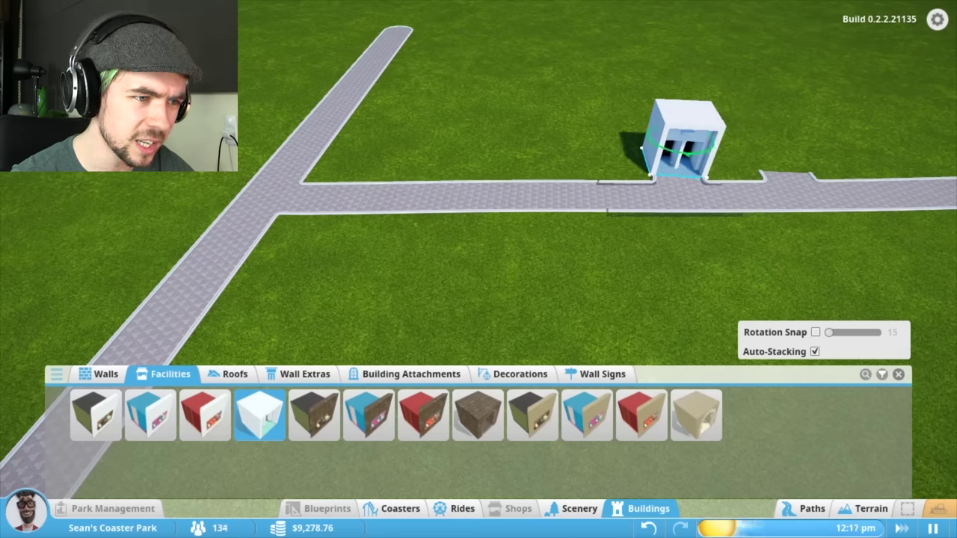
left_click(677, 170)
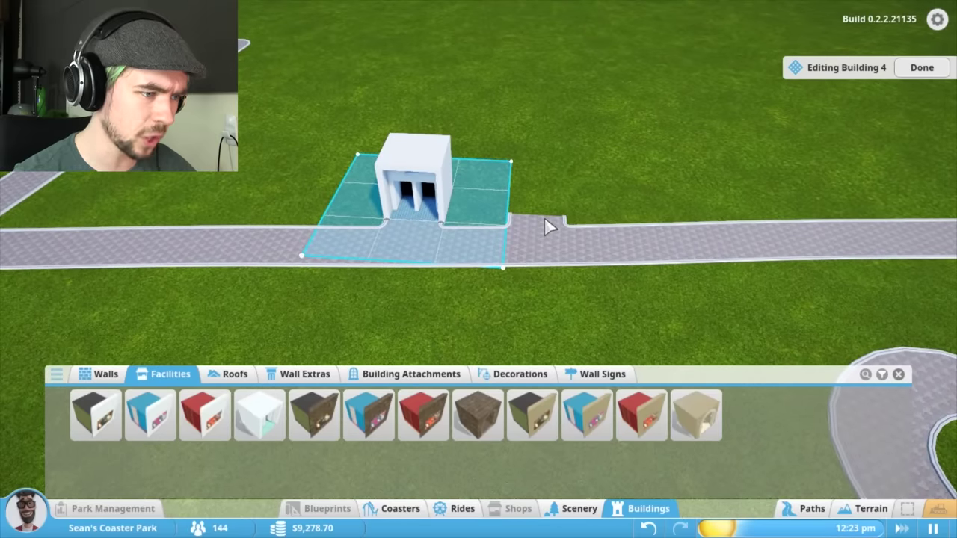
left_click(799, 509)
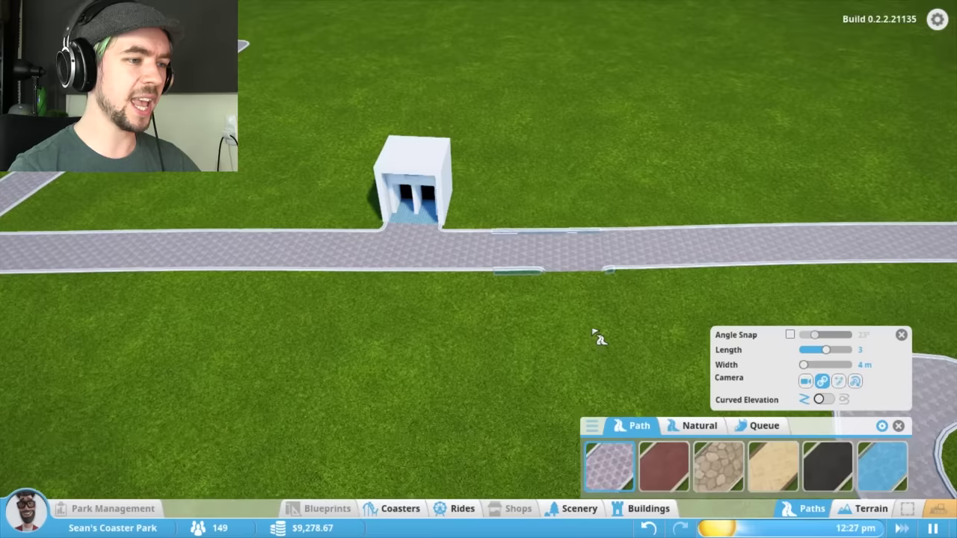
scroll(557, 243, "up", 4)
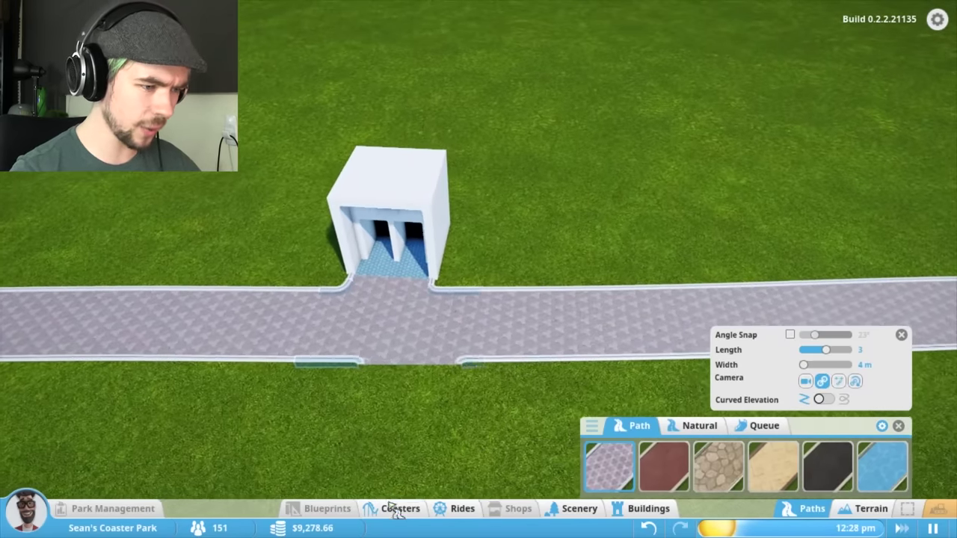
Pick a white panelled wall piece from the Walls catalogue and view around the toilet
left_click(461, 508)
left_click(643, 508)
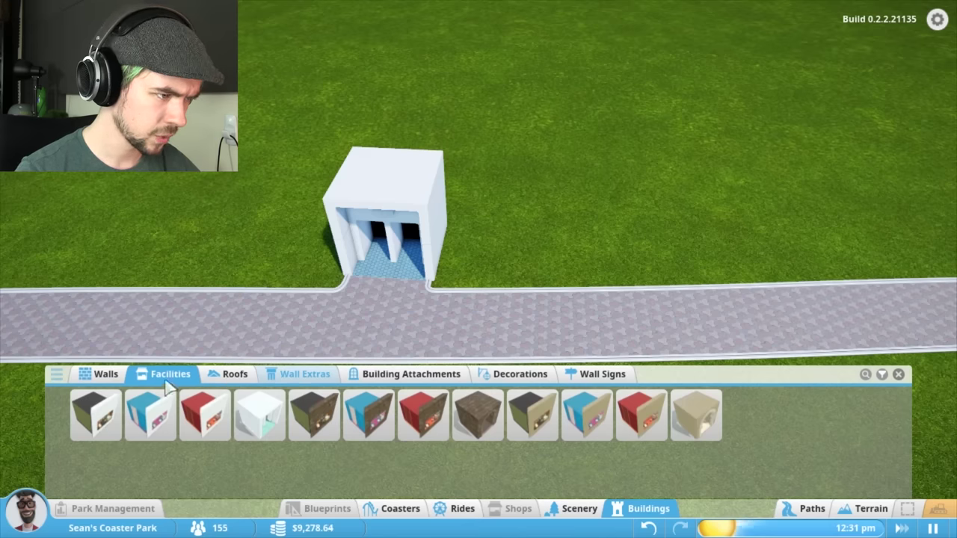
left_click(98, 375)
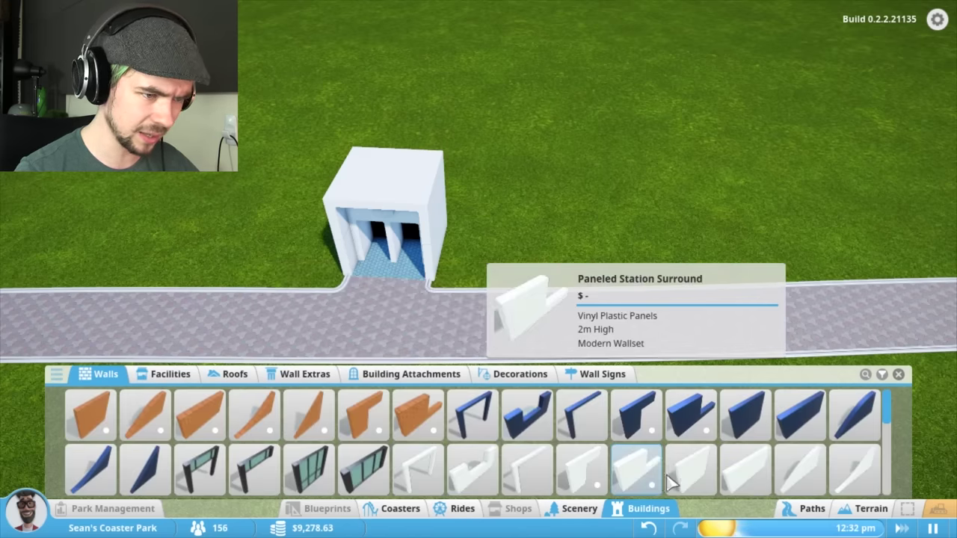
left_click(688, 472)
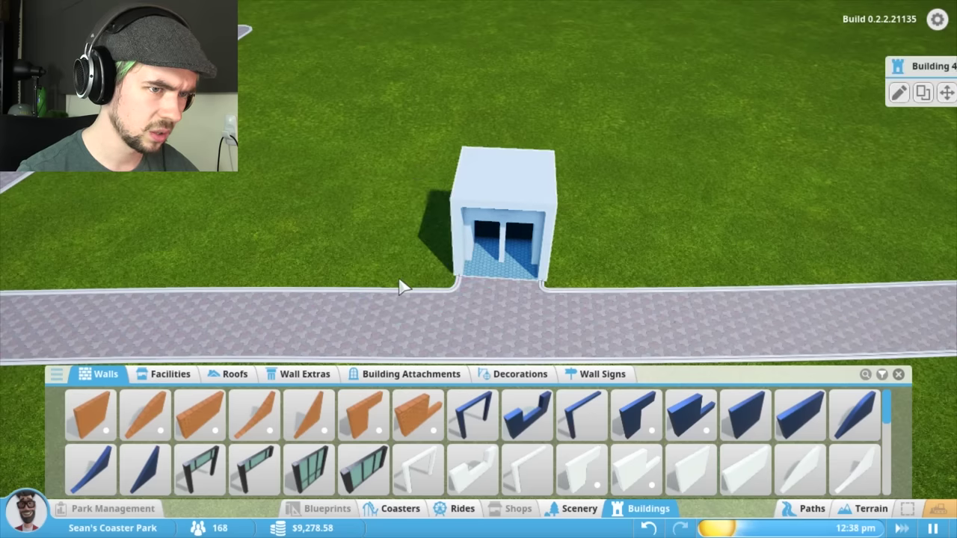
mouse_move(681, 235)
left_mouse_down()
mouse_move(486, 236)
mouse_move(456, 262)
left_mouse_up()
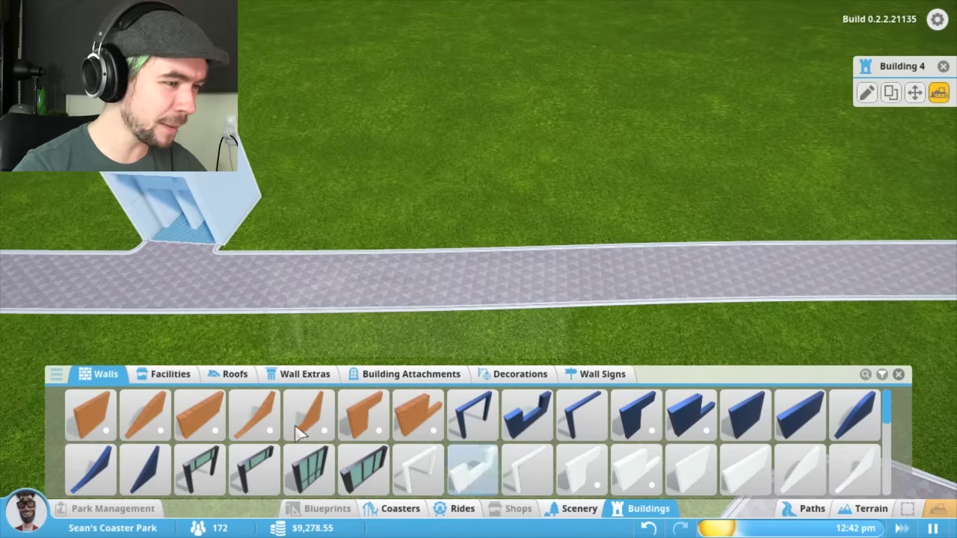
Place a Paneled Premium Drink Shop and a red Premium Food Shop beside the side path
left_click(171, 373)
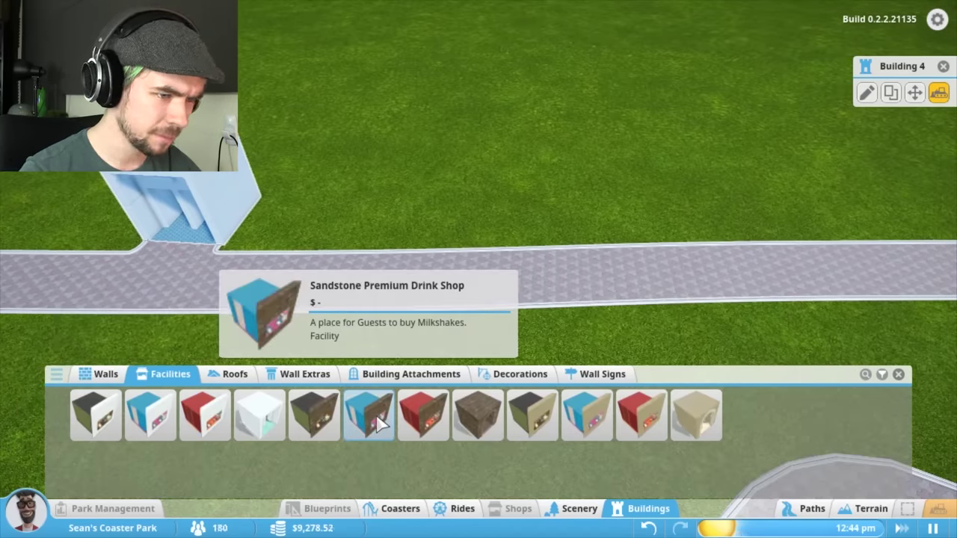
scroll(478, 225, "down", 5)
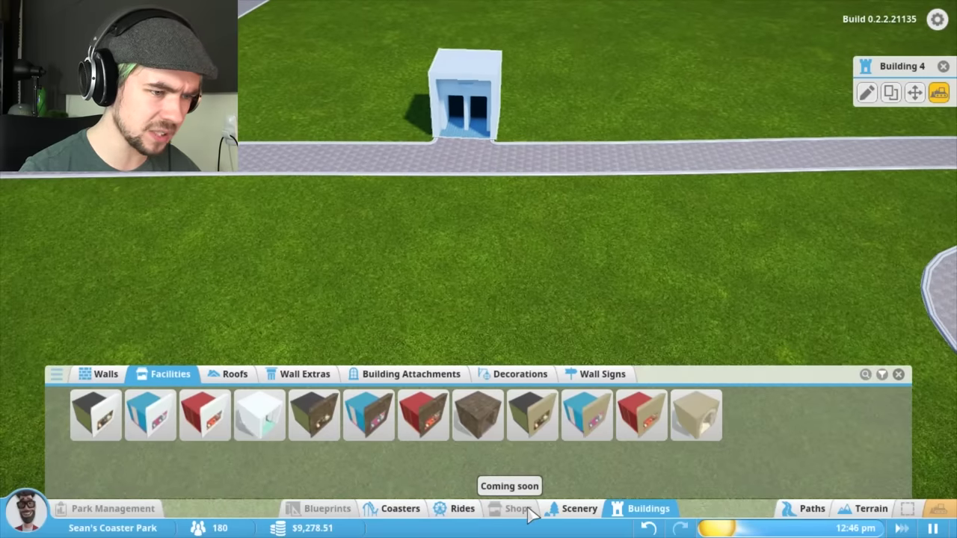
scroll(478, 224, "down", 2)
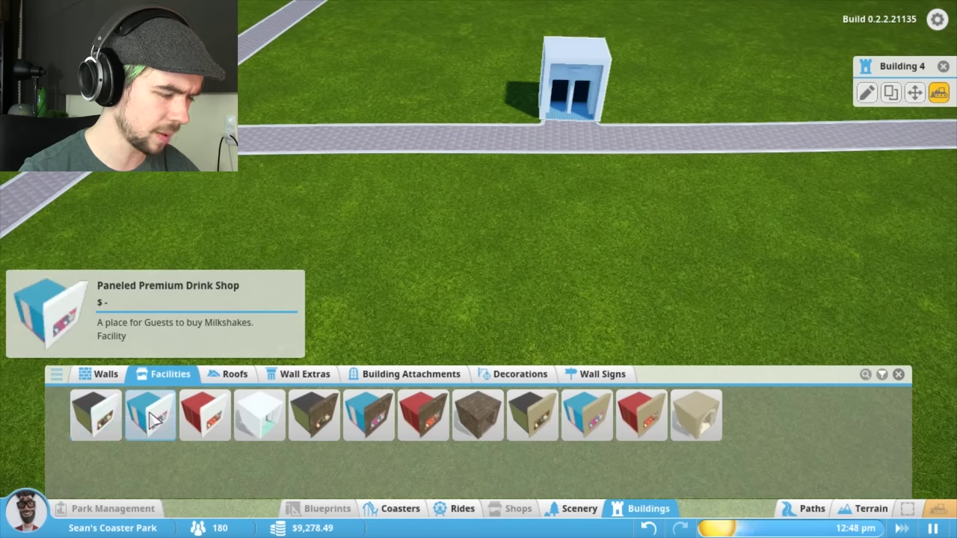
left_click(157, 417)
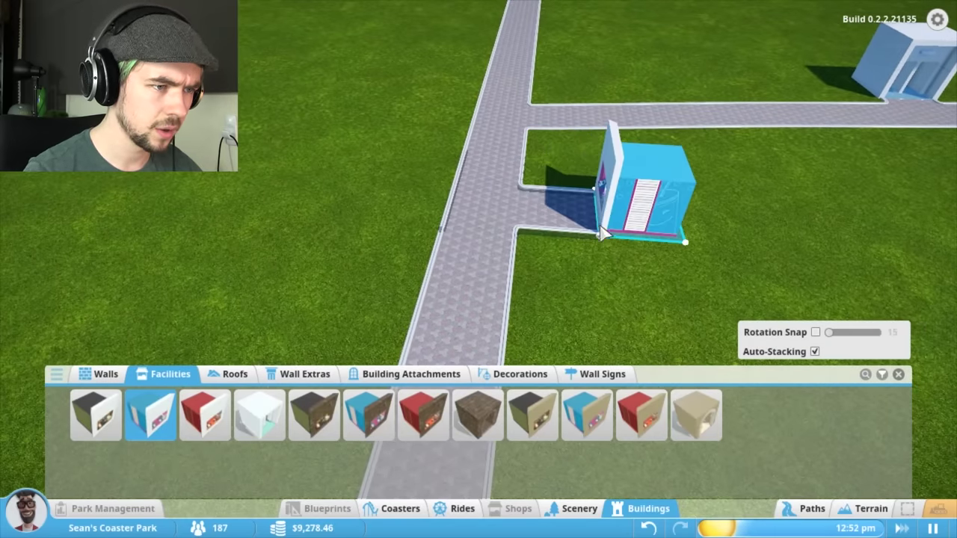
left_click(605, 276)
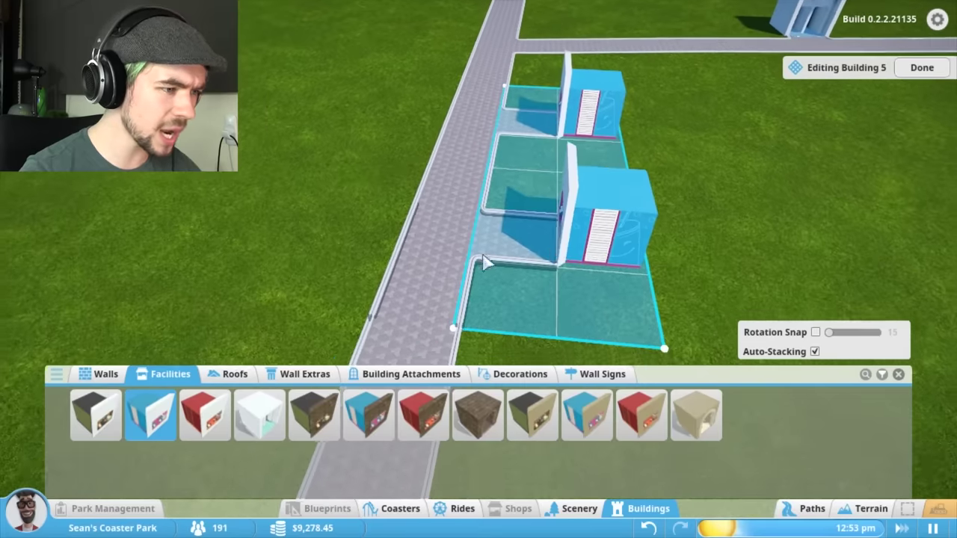
left_click(217, 411)
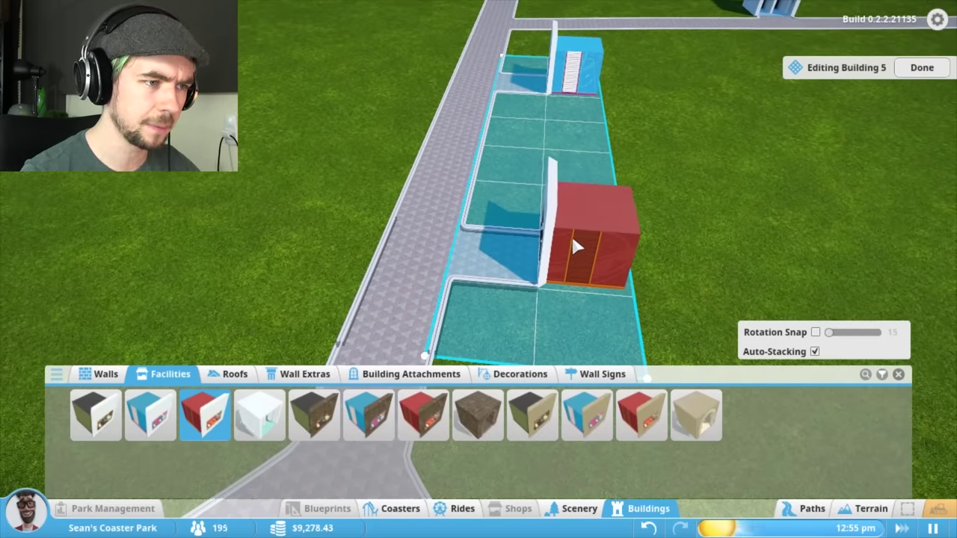
left_click(571, 233)
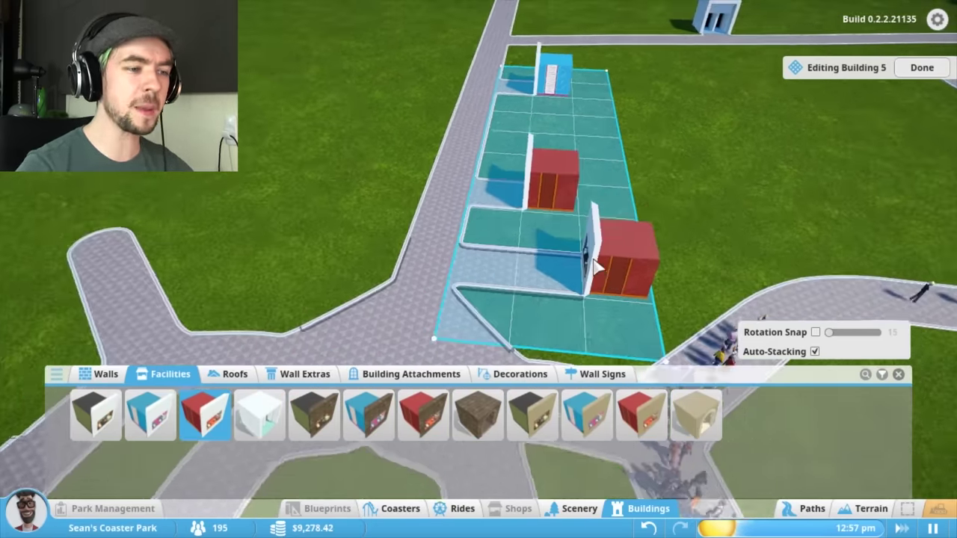
Cancel the red shop preview and bring the shop building plot back into view
left_click_drag(592, 265, 832, 228)
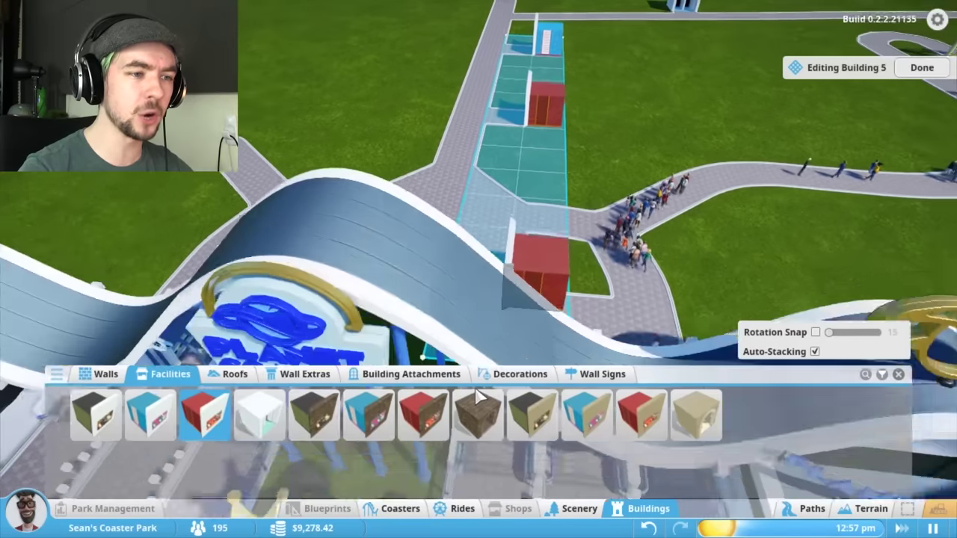
scroll(822, 239, "up", 6)
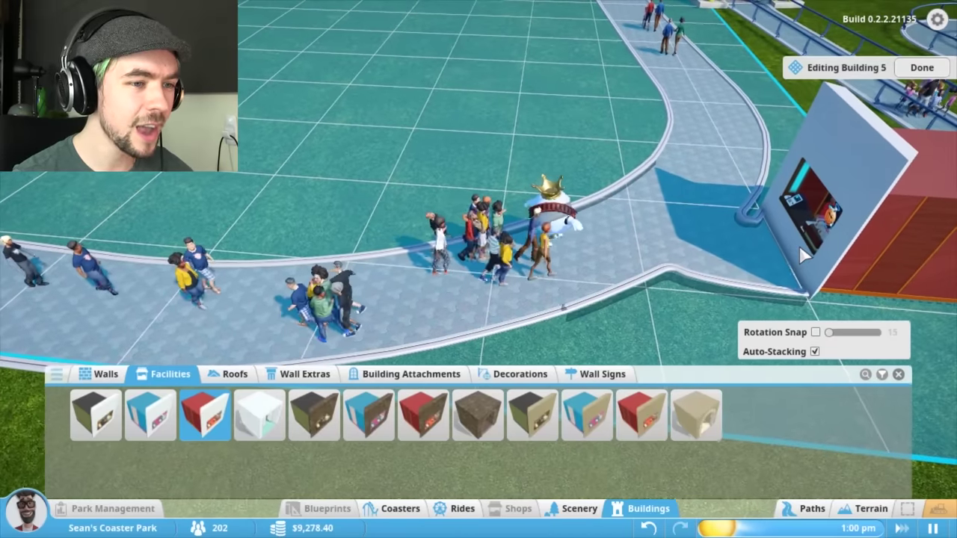
right_click(799, 244)
left_click_drag(798, 242, 677, 190)
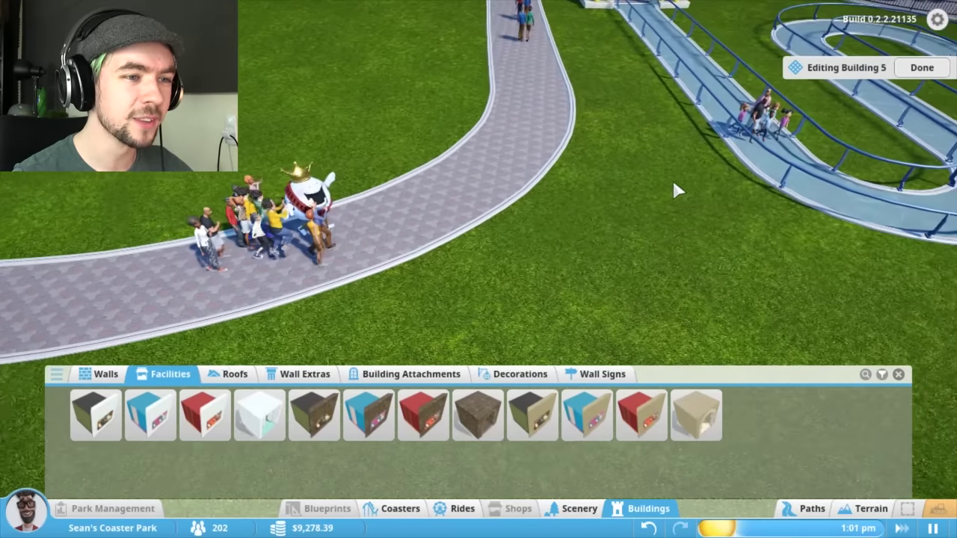
scroll(672, 177, "down", 4)
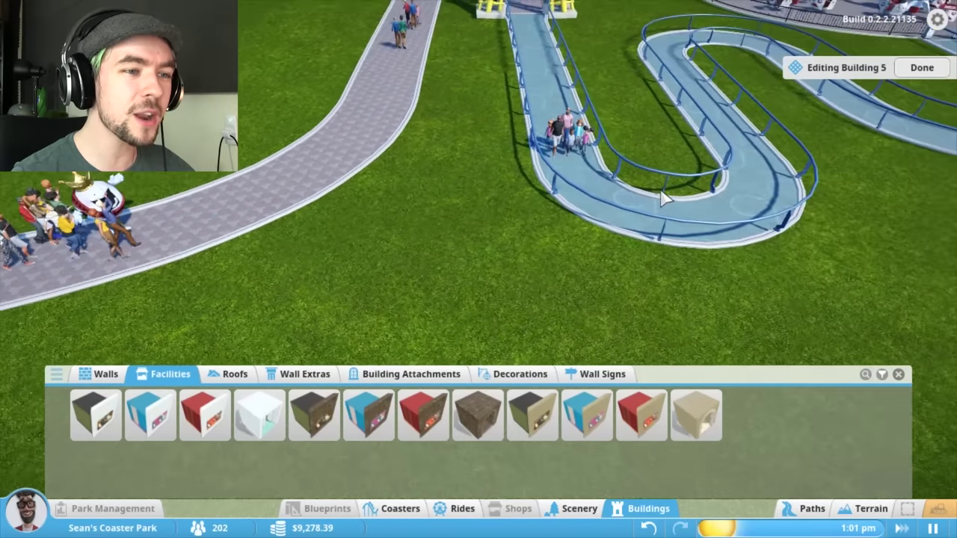
scroll(635, 198, "down", 4)
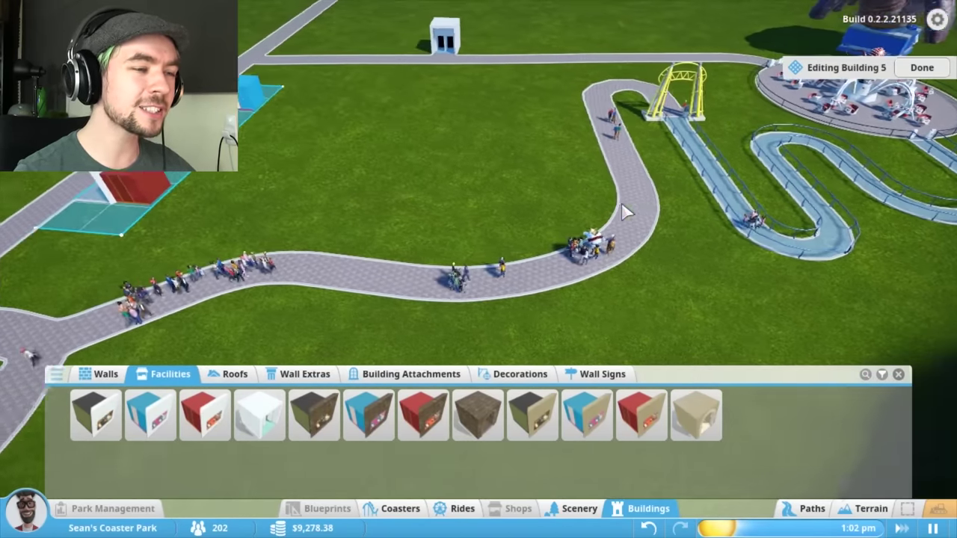
mouse_move(621, 212)
left_mouse_down()
mouse_move(758, 194)
mouse_move(673, 194)
left_mouse_up()
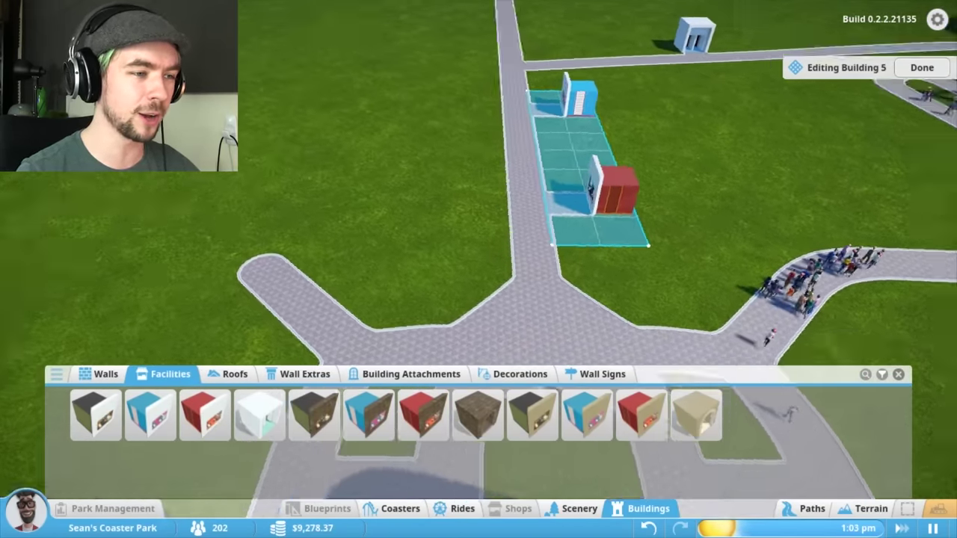
middle_click(788, 413)
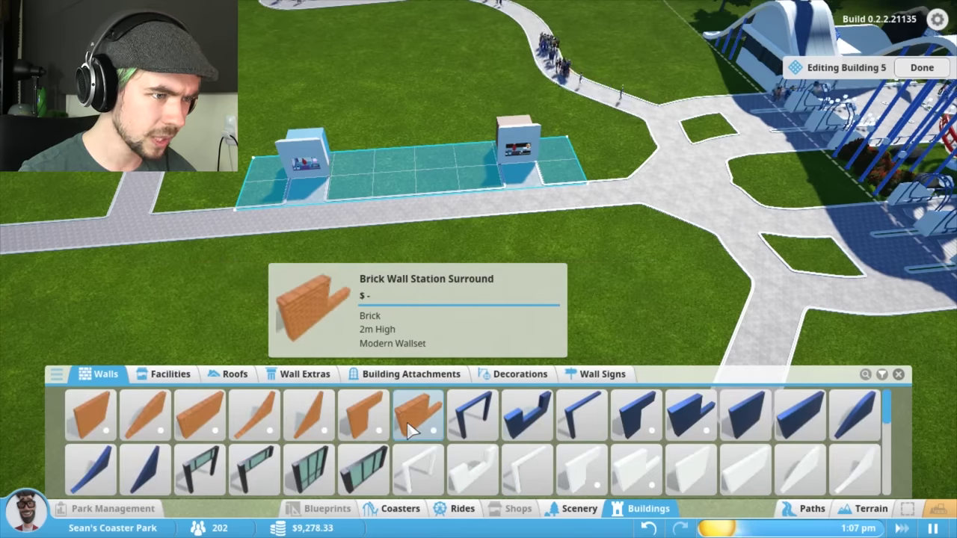
Lay full-height Brick Wall sections along the counter's side, pillar corner and back edge
left_click(410, 426)
scroll(577, 222, "up", 5)
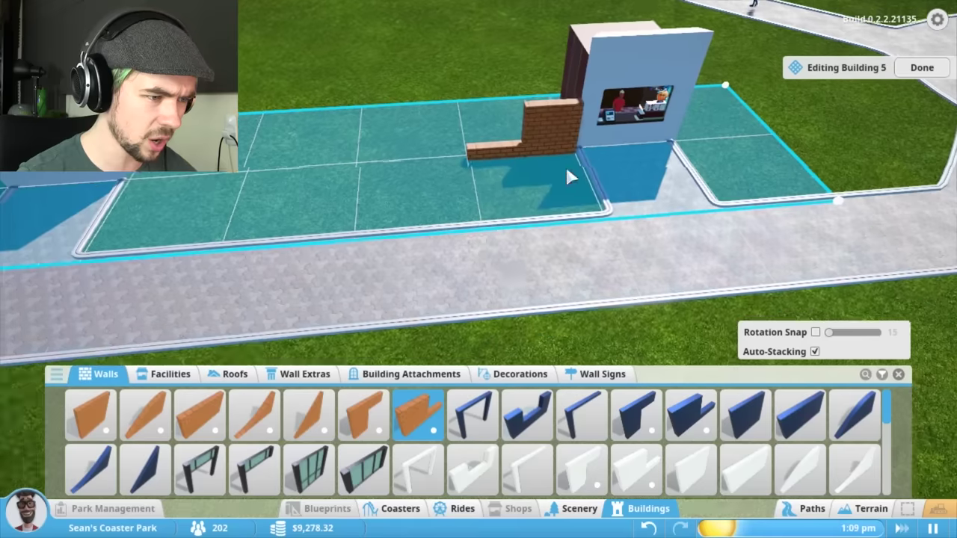
left_click(200, 414)
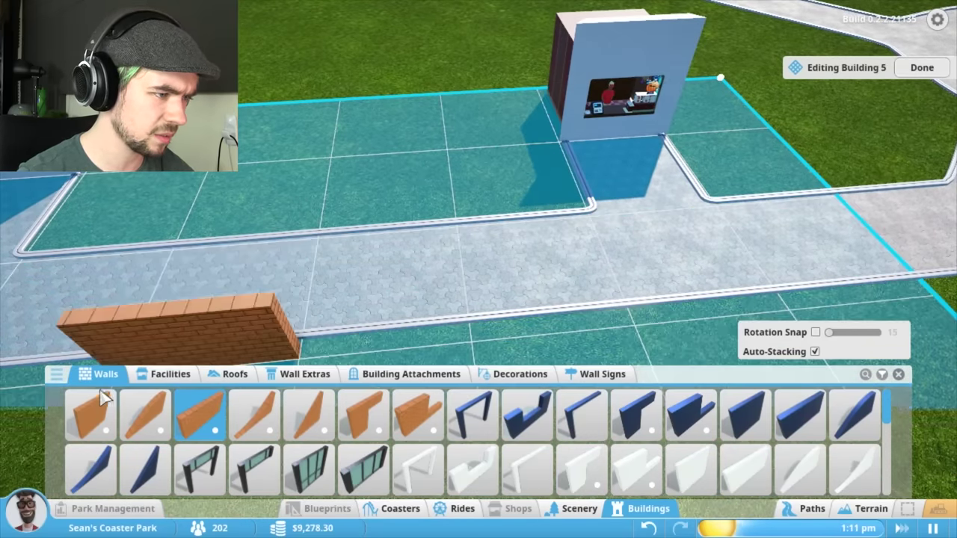
left_click(92, 413)
left_click(521, 133)
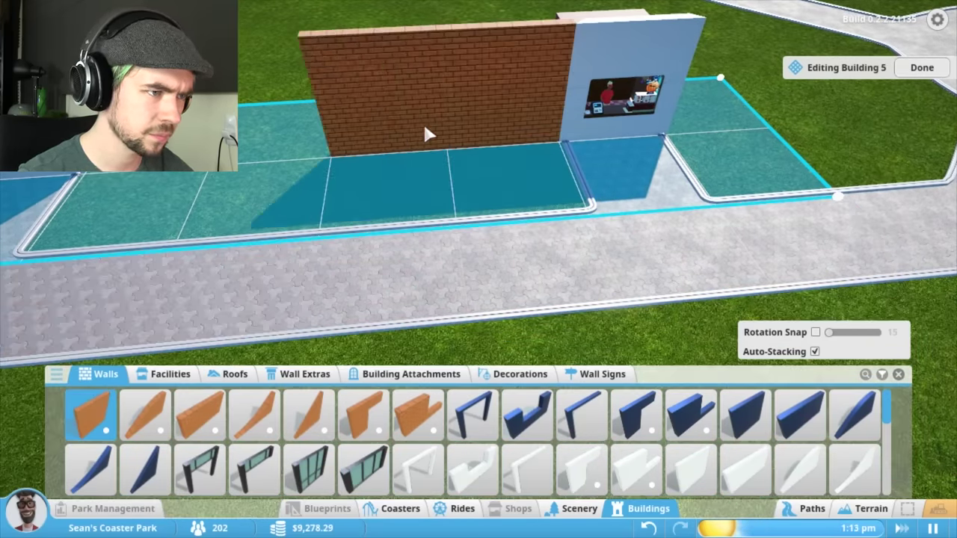
left_click(426, 135)
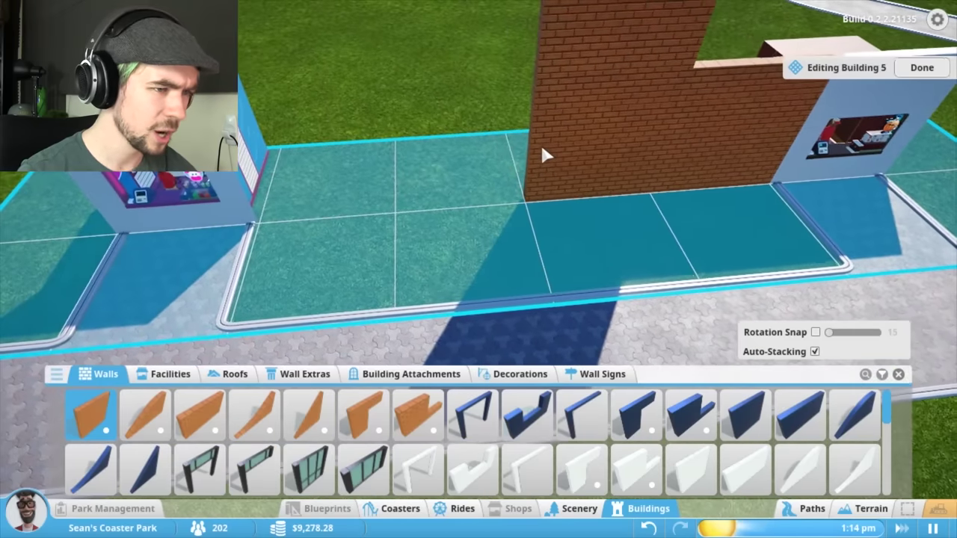
left_click(508, 153)
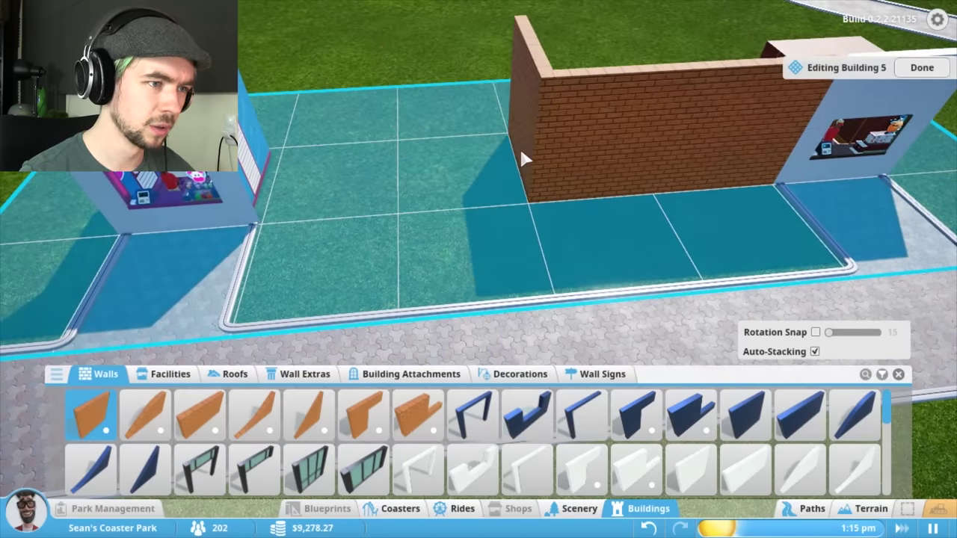
scroll(519, 145, "up", 3)
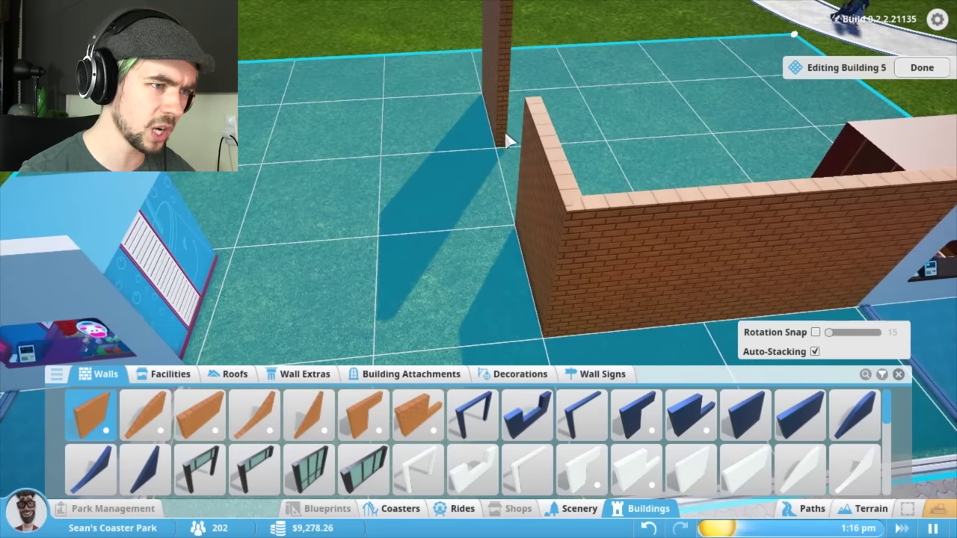
mouse_move(508, 155)
left_mouse_down()
mouse_move(326, 104)
mouse_move(648, 89)
mouse_move(579, 88)
left_mouse_up()
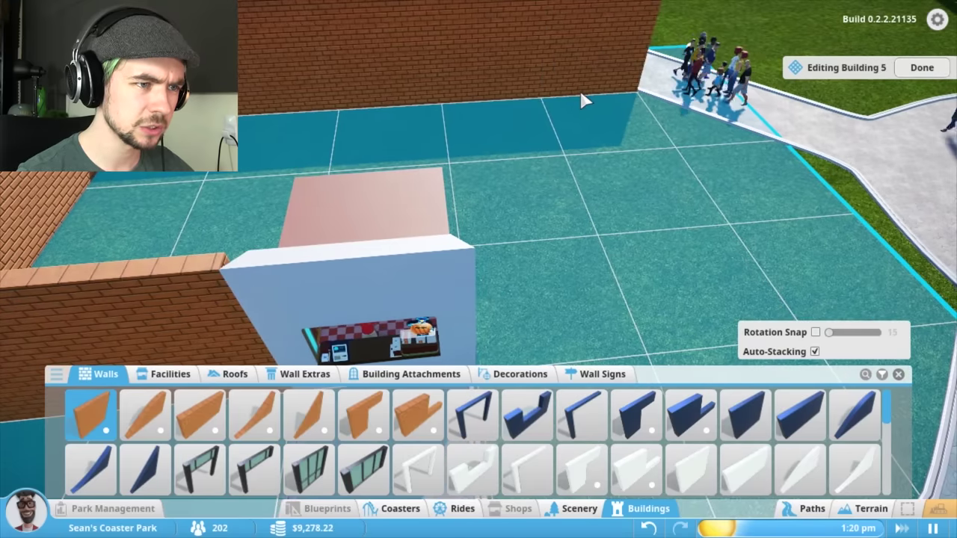
left_click(633, 123)
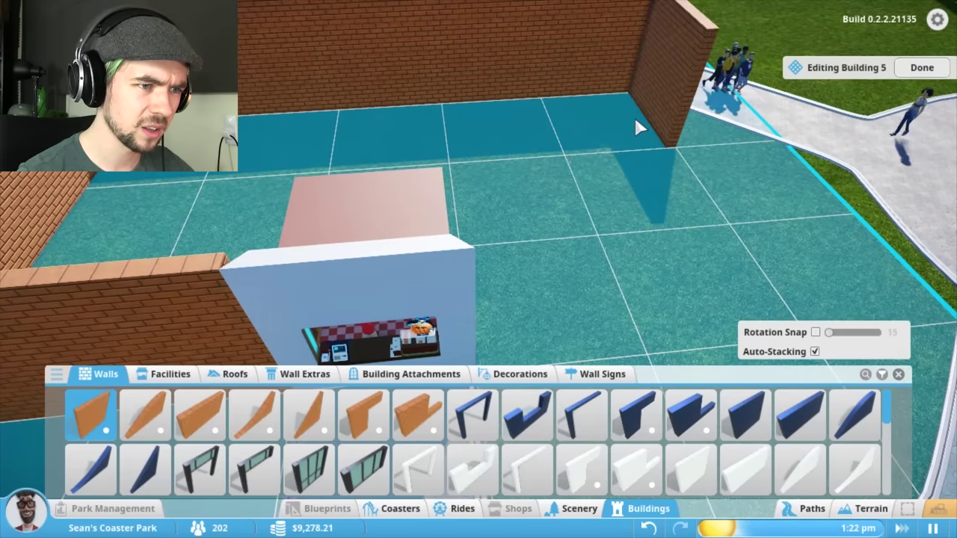
mouse_move(634, 123)
left_mouse_down()
mouse_move(676, 154)
mouse_move(503, 206)
mouse_move(374, 225)
left_mouse_up()
Select the flat blue roof piece from the Roofs catalogue
left_click(228, 374)
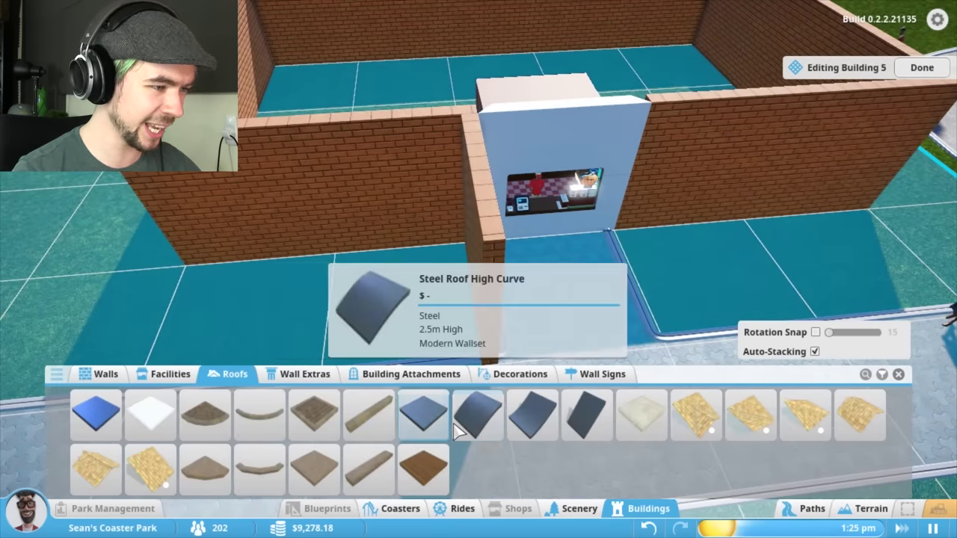
left_click(97, 414)
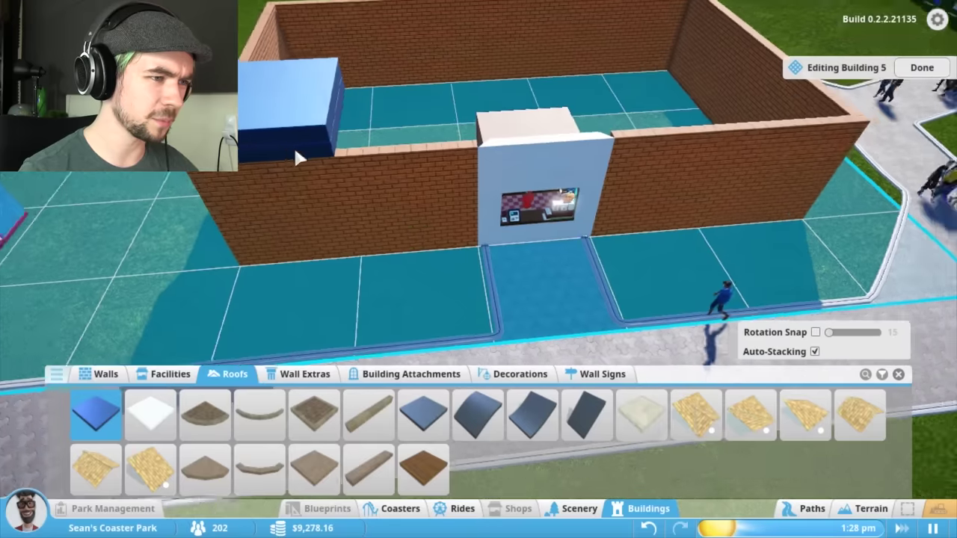
scroll(383, 171, "down", 3)
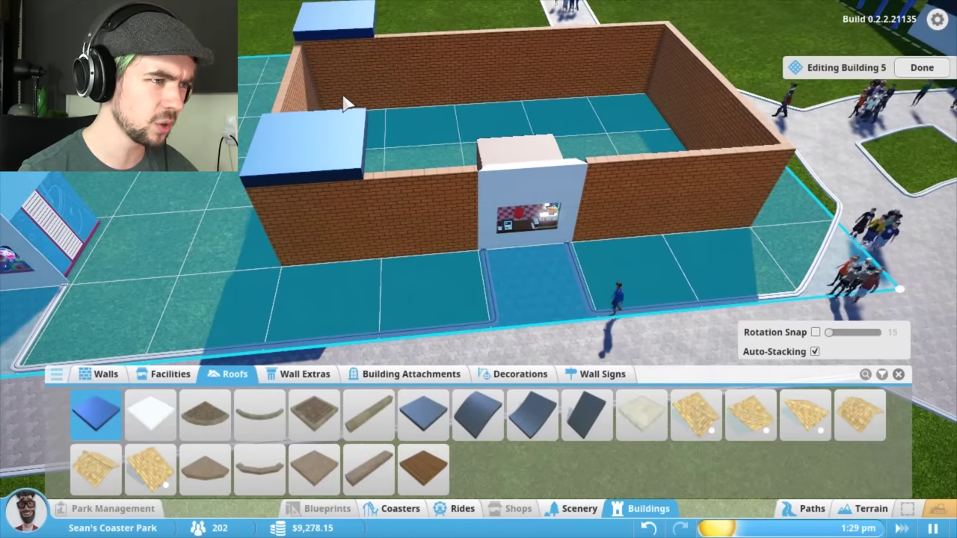
scroll(345, 104, "up", 4)
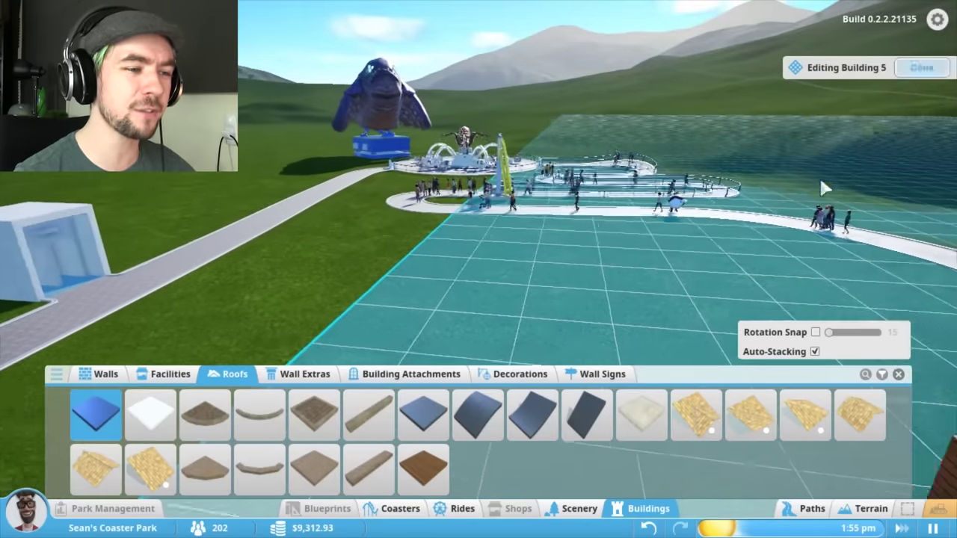
Pan back to the second shop plot and select the Brick Wall piece
left_click_drag(692, 213, 444, 346)
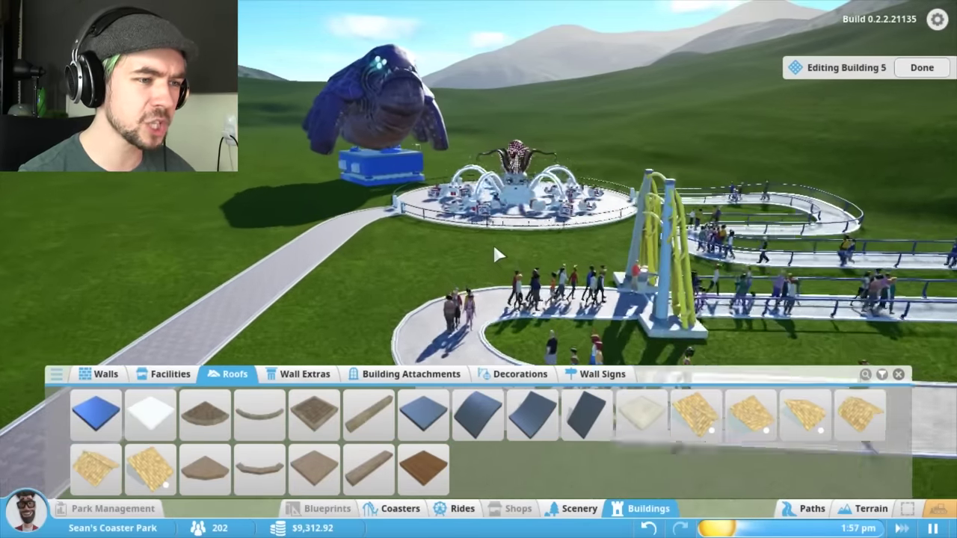
scroll(493, 241, "up", 3)
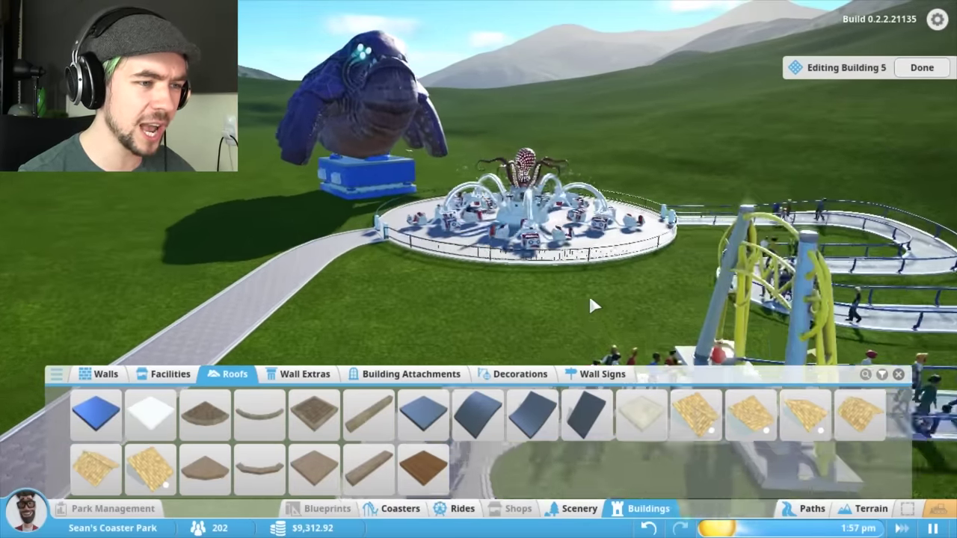
scroll(588, 292, "up", 4)
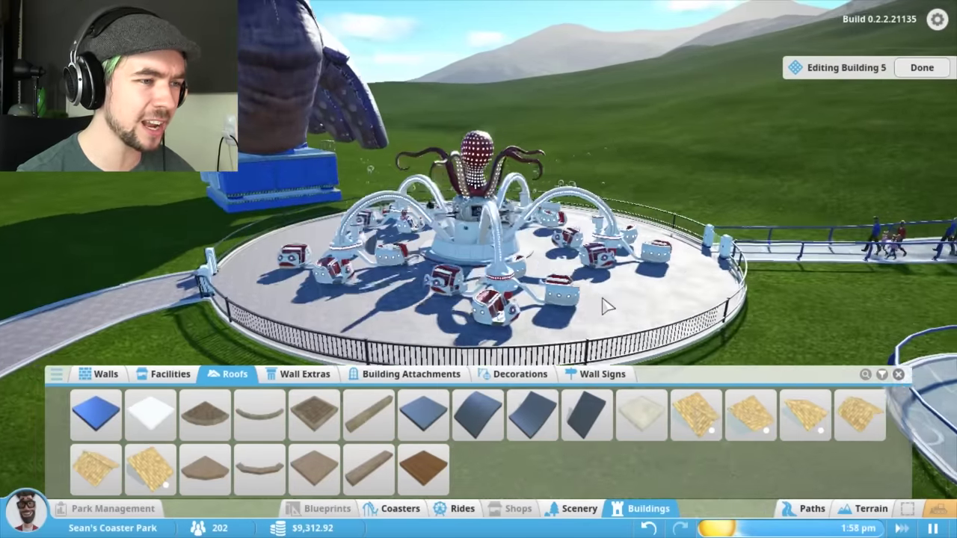
scroll(605, 305, "up", 2)
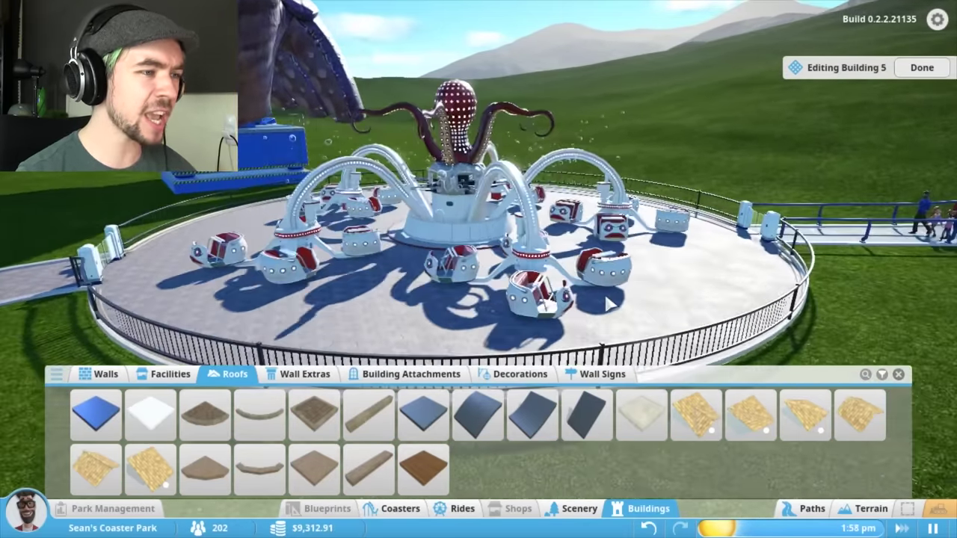
scroll(620, 302, "up", 2)
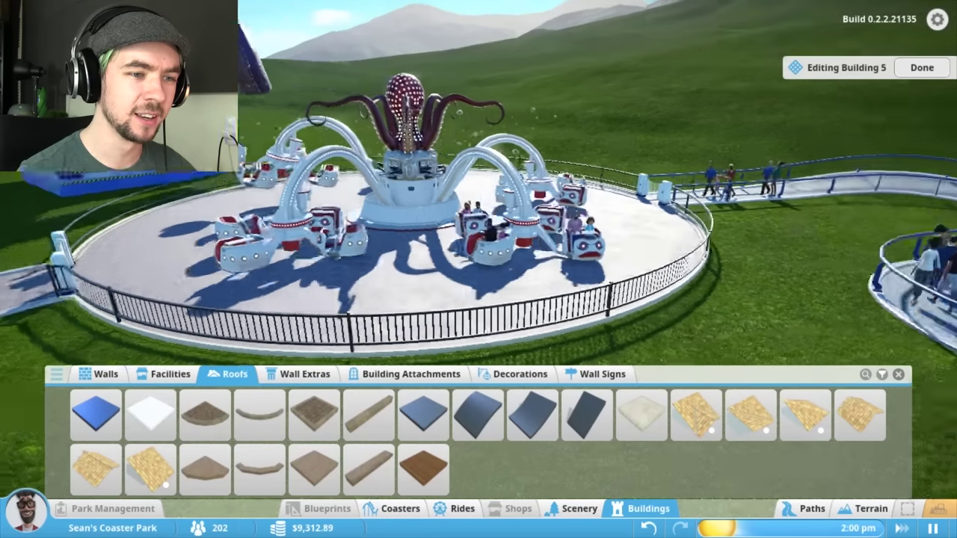
mouse_move(636, 300)
left_mouse_down()
mouse_move(523, 224)
mouse_move(508, 243)
mouse_move(433, 221)
mouse_move(506, 245)
mouse_move(448, 201)
mouse_move(441, 183)
left_mouse_up()
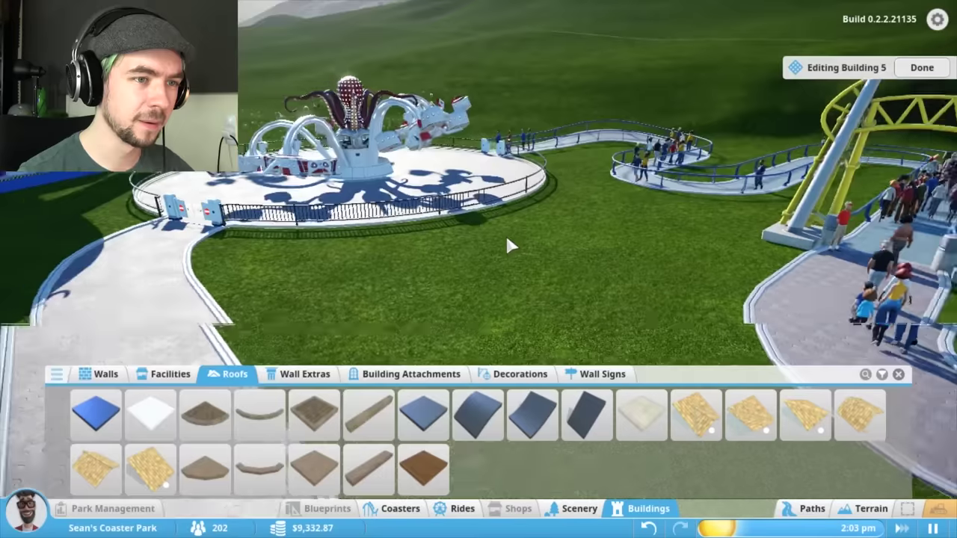
scroll(507, 245, "down", 5)
scroll(444, 183, "up", 3)
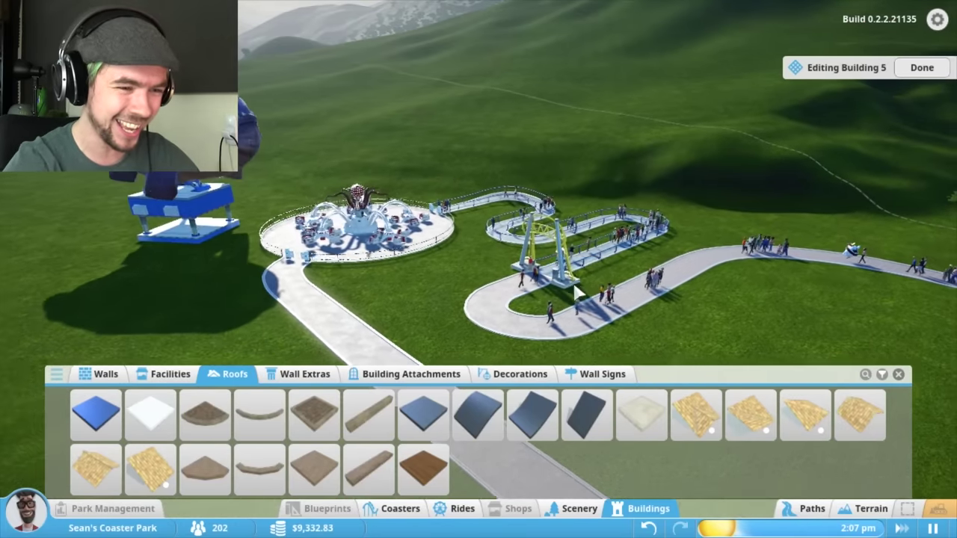
mouse_move(445, 183)
left_mouse_down()
mouse_move(617, 326)
mouse_move(580, 273)
mouse_move(508, 232)
mouse_move(336, 299)
mouse_move(224, 359)
left_mouse_up()
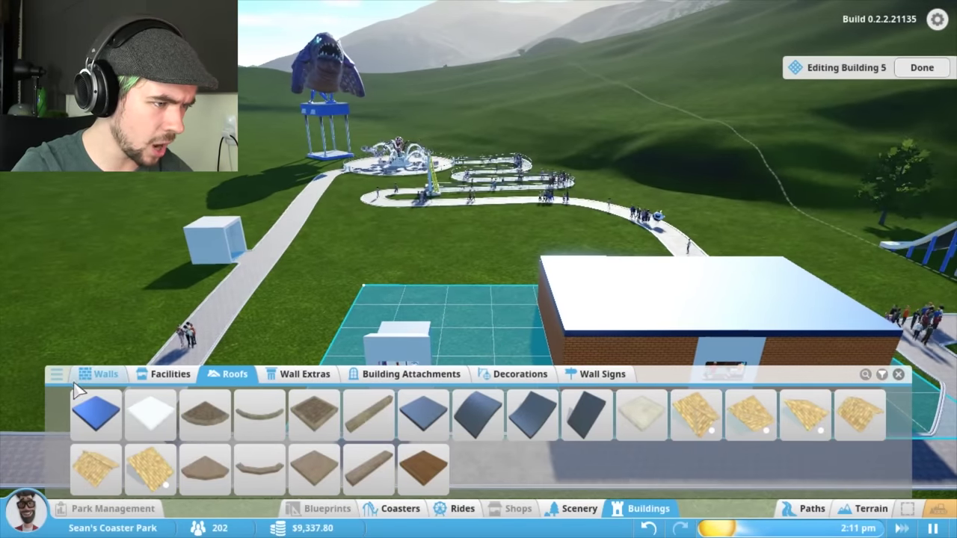
left_click(98, 374)
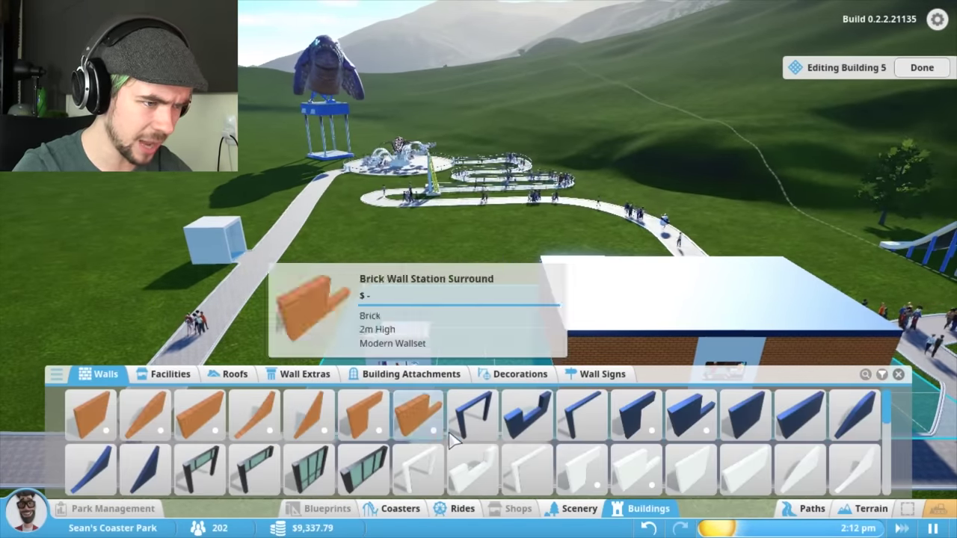
left_click(91, 415)
scroll(523, 299, "up", 3)
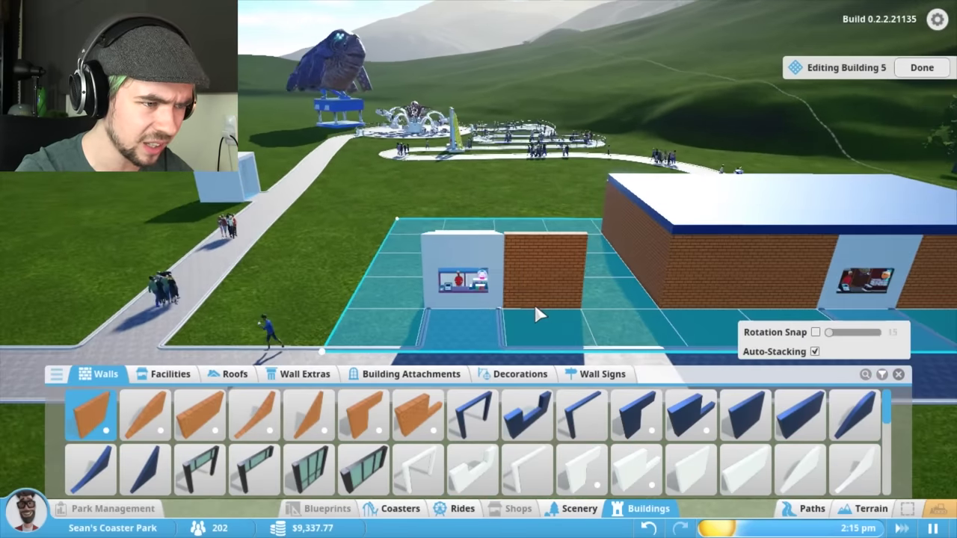
Lay a brick wall row and a corner around the second counter
left_click(532, 299)
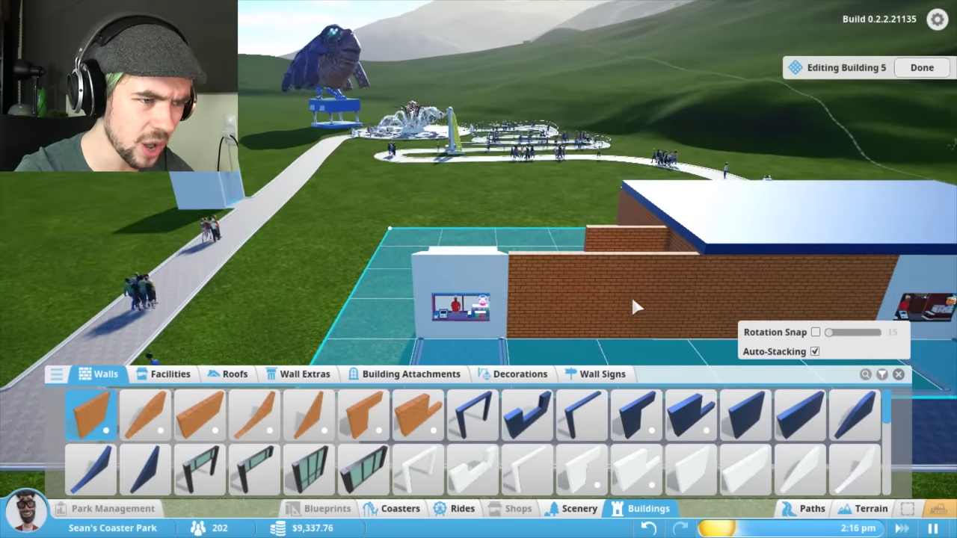
right_click(620, 260)
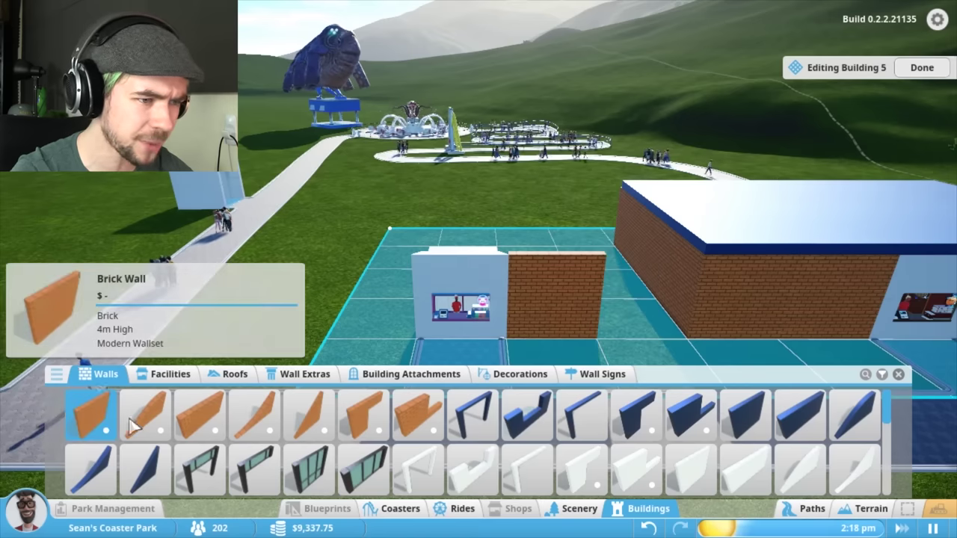
left_click(131, 424)
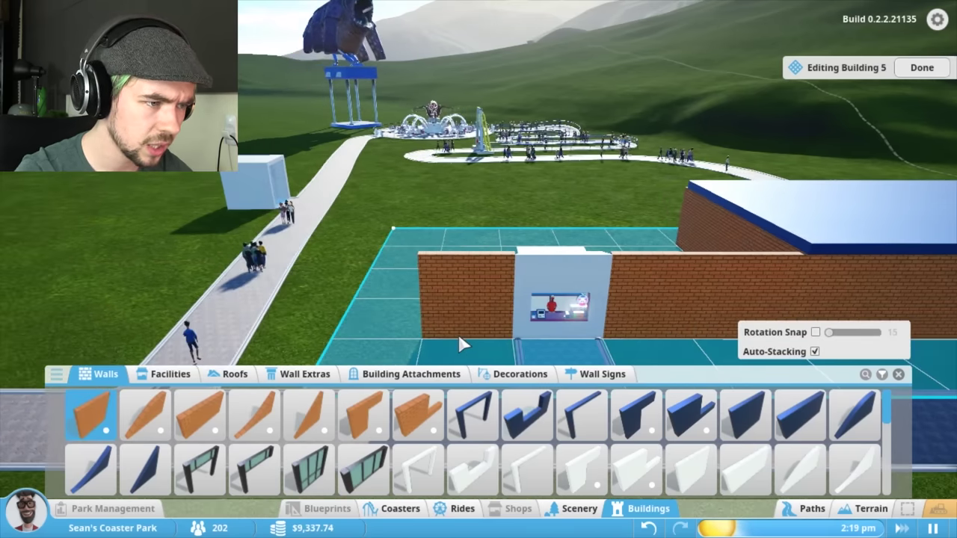
mouse_move(458, 331)
left_mouse_down()
mouse_move(337, 320)
mouse_move(371, 259)
left_mouse_up()
key("q")
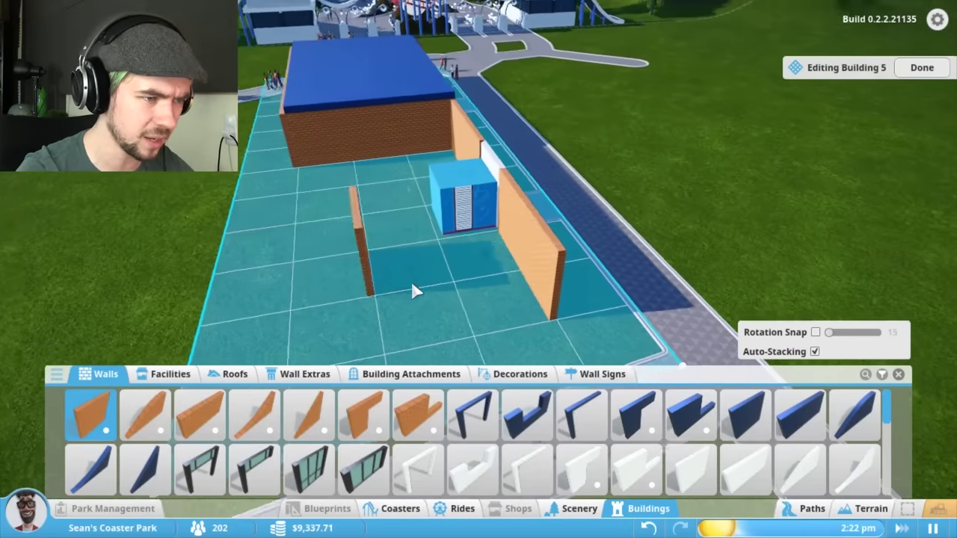
left_click_drag(544, 313, 453, 330)
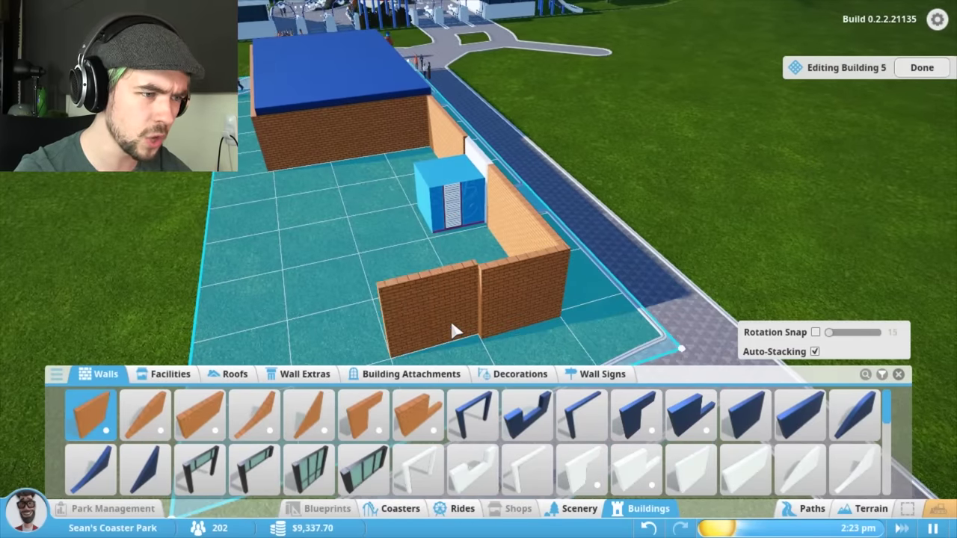
scroll(411, 299, "down", 2)
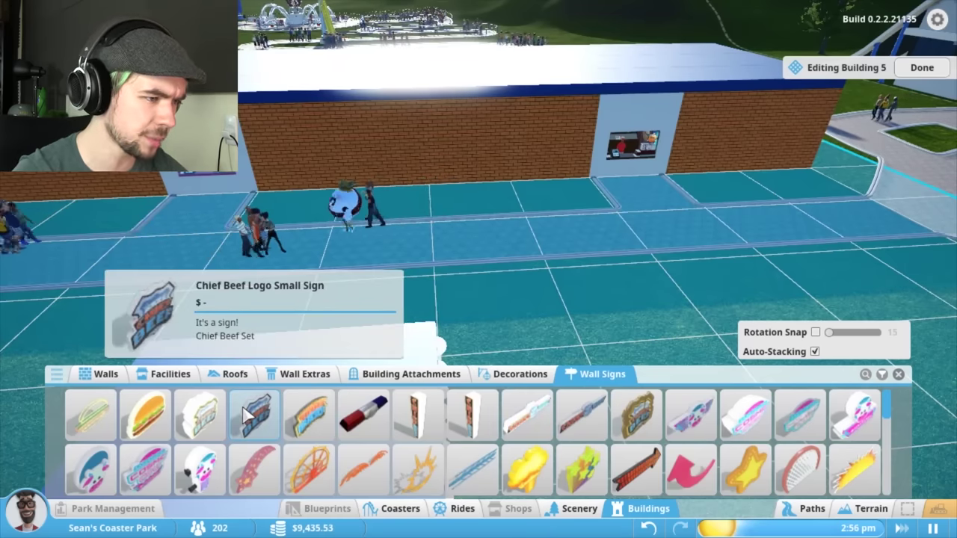
Put a beef logo above the counter and choose burger, Cosmic Cow and UFO signs
left_click(147, 413)
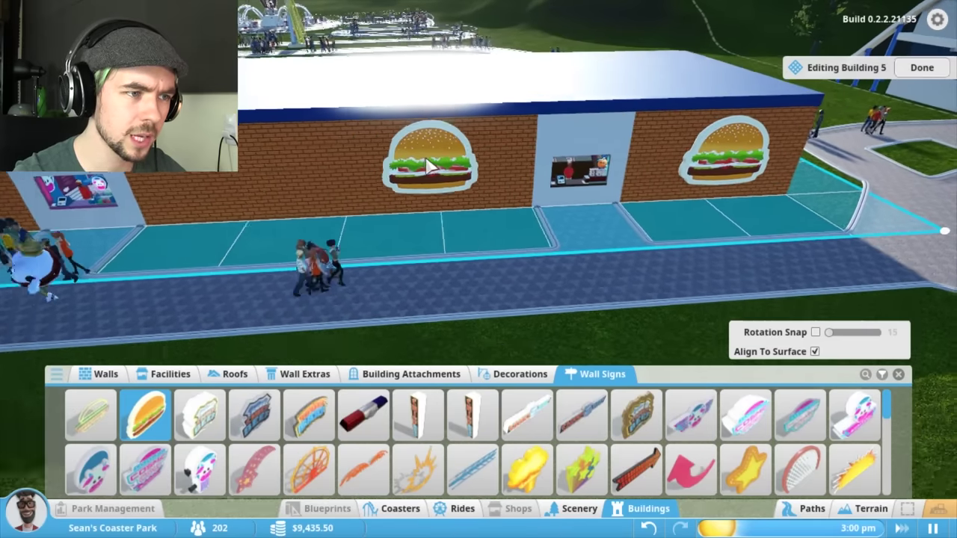
scroll(624, 170, "down", 2)
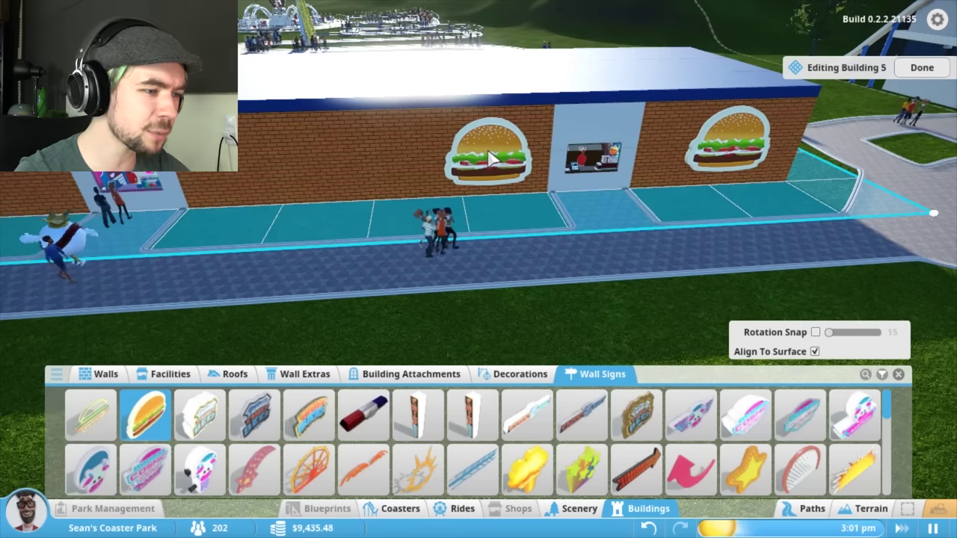
left_click(254, 413)
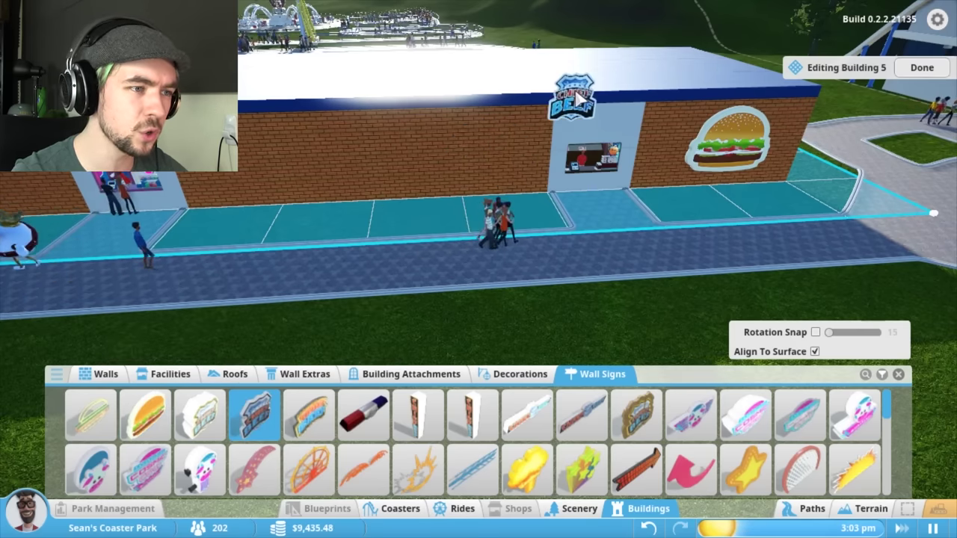
left_click(516, 153)
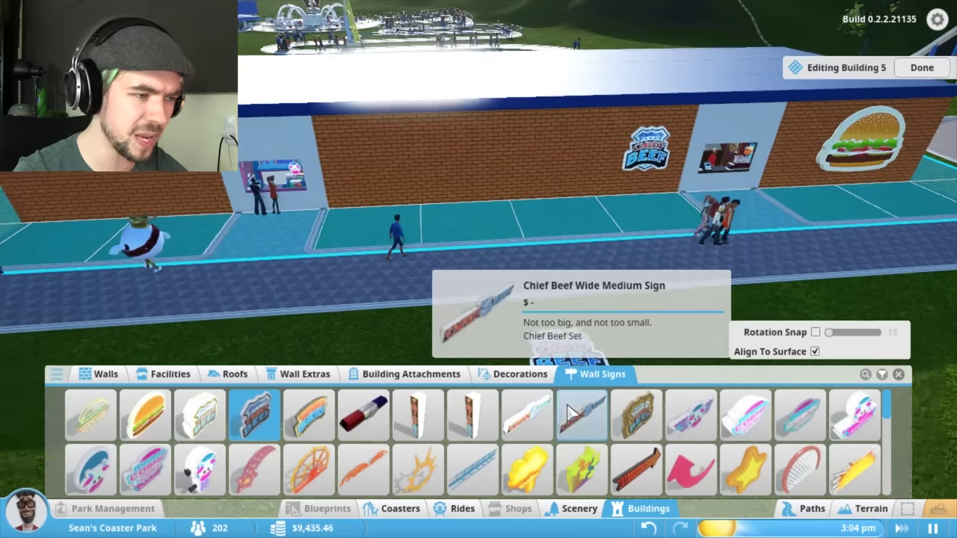
scroll(493, 426, "down", 1)
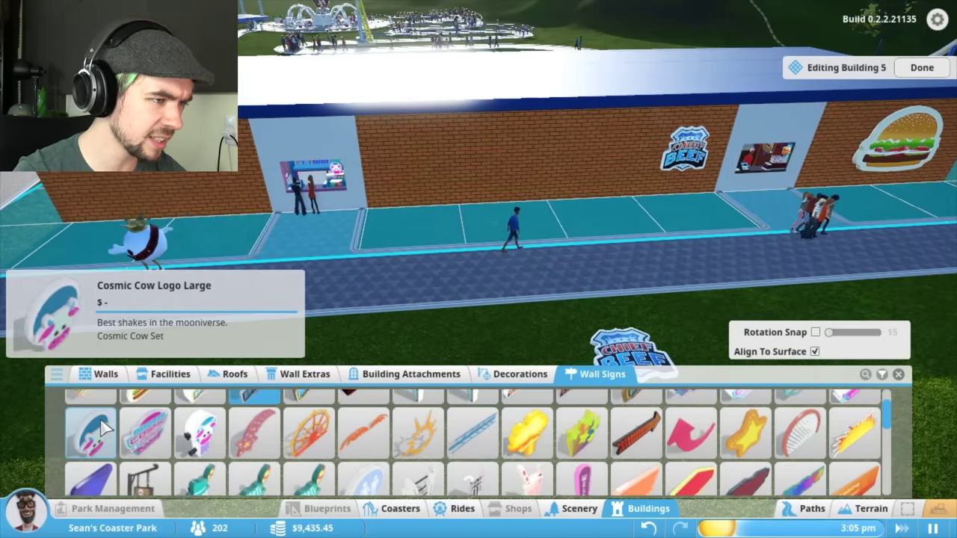
left_click(91, 430)
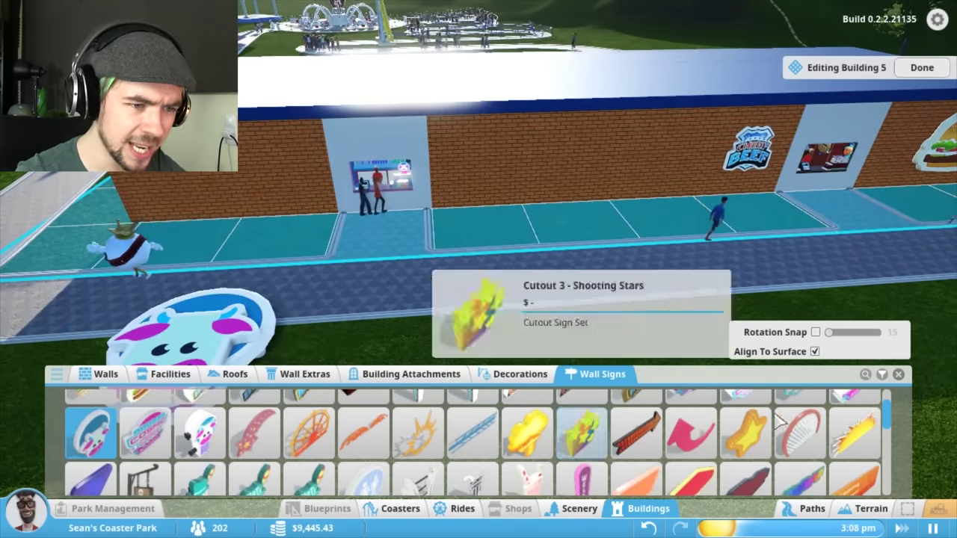
scroll(848, 441, "up", 1)
left_click(858, 410)
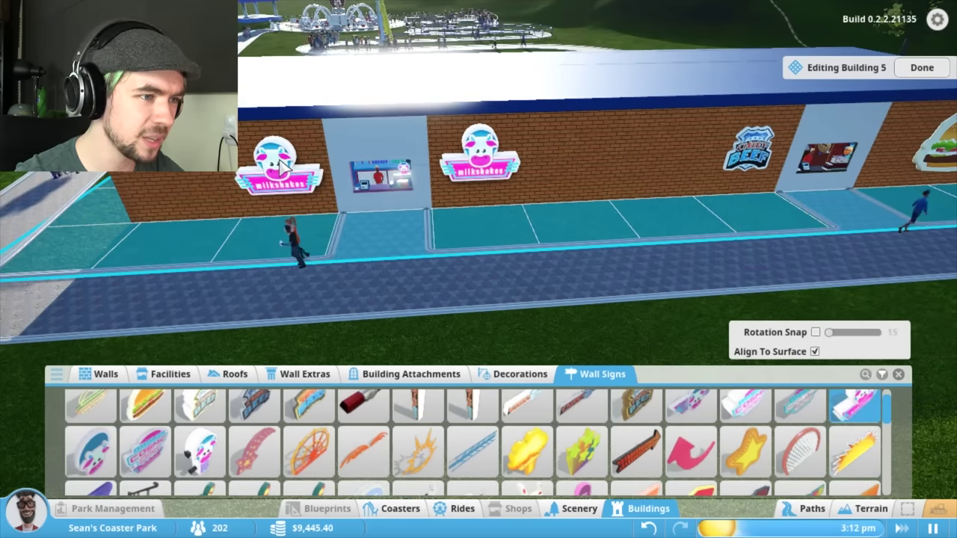
scroll(478, 239, "down", 6)
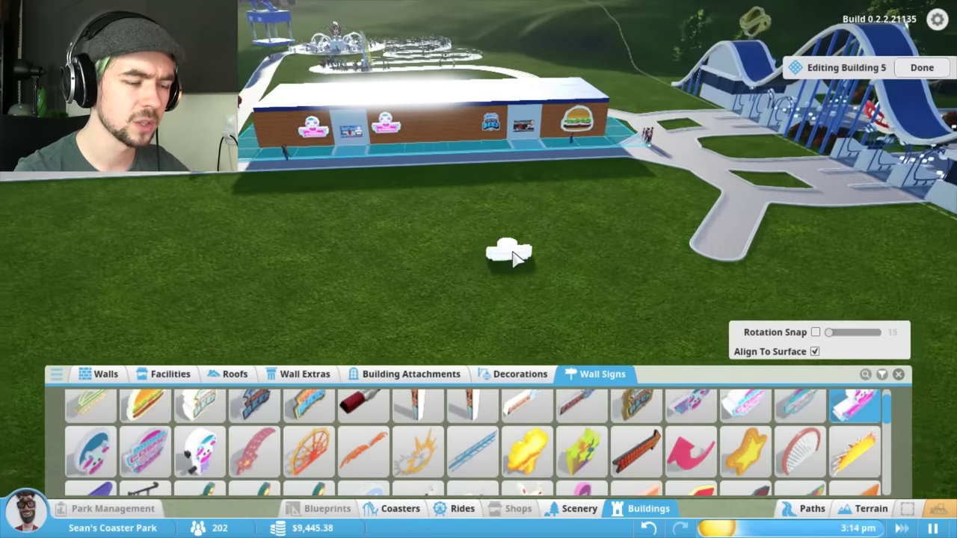
scroll(515, 257, "down", 2)
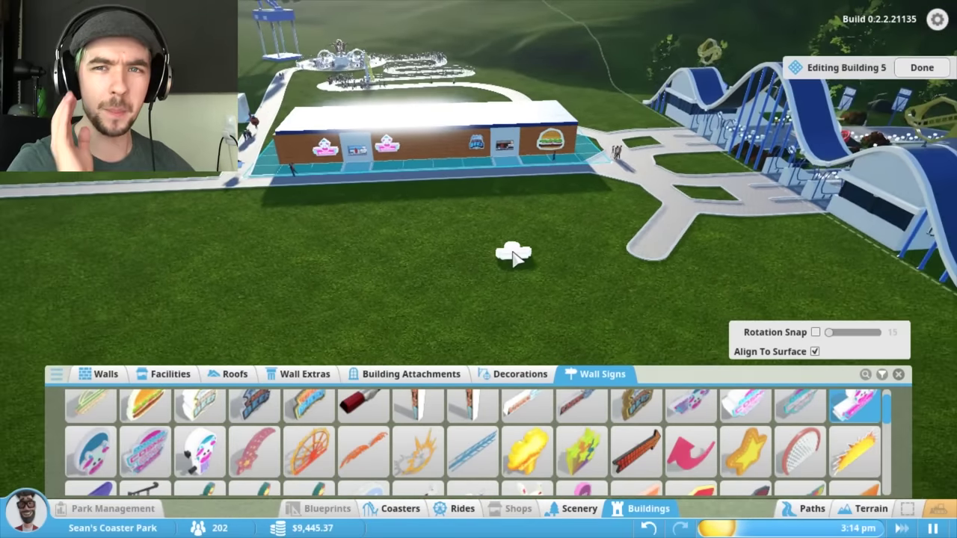
Place a white facility block beside the path, then cancel further placement
key("q")
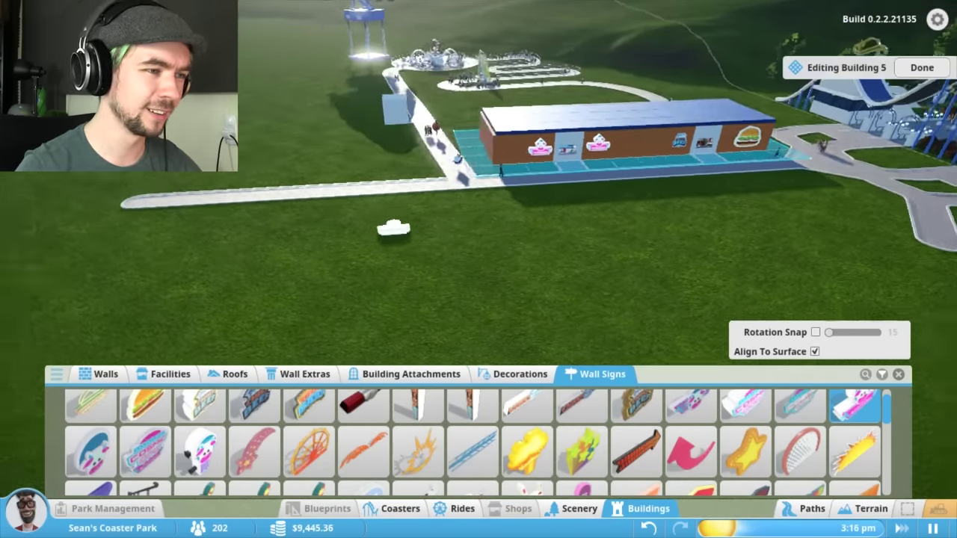
key("q")
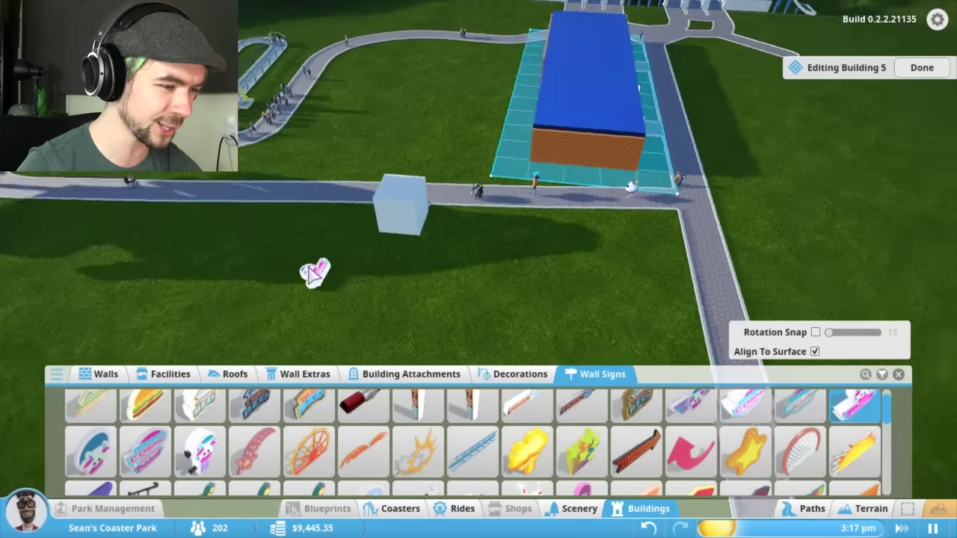
left_click(170, 374)
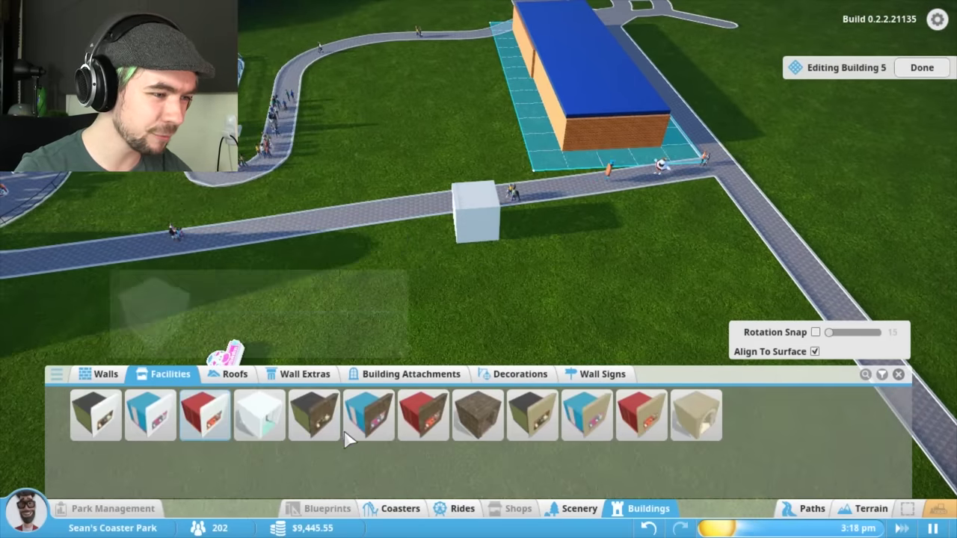
left_click(260, 414)
scroll(448, 261, "down", 3)
left_click(538, 262)
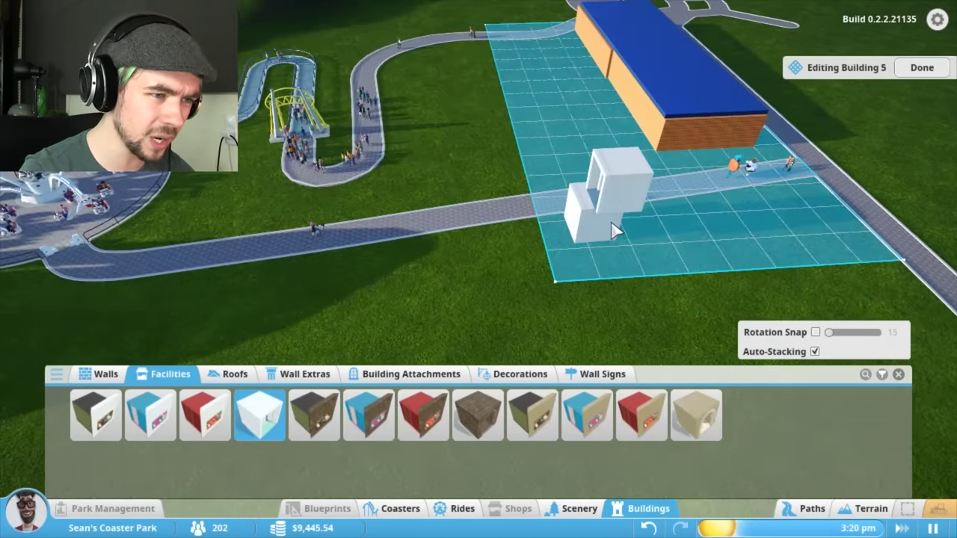
scroll(523, 224, "up", 3)
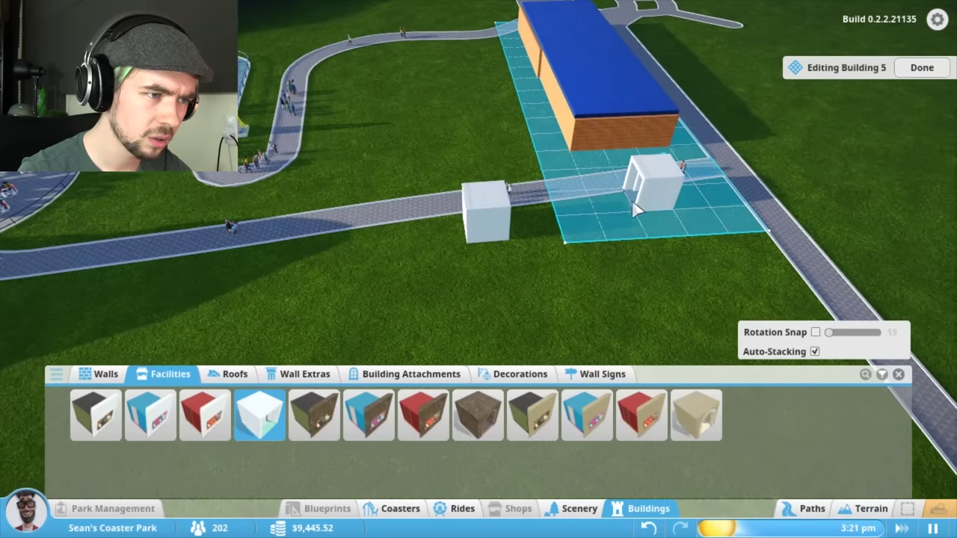
key("Escape")
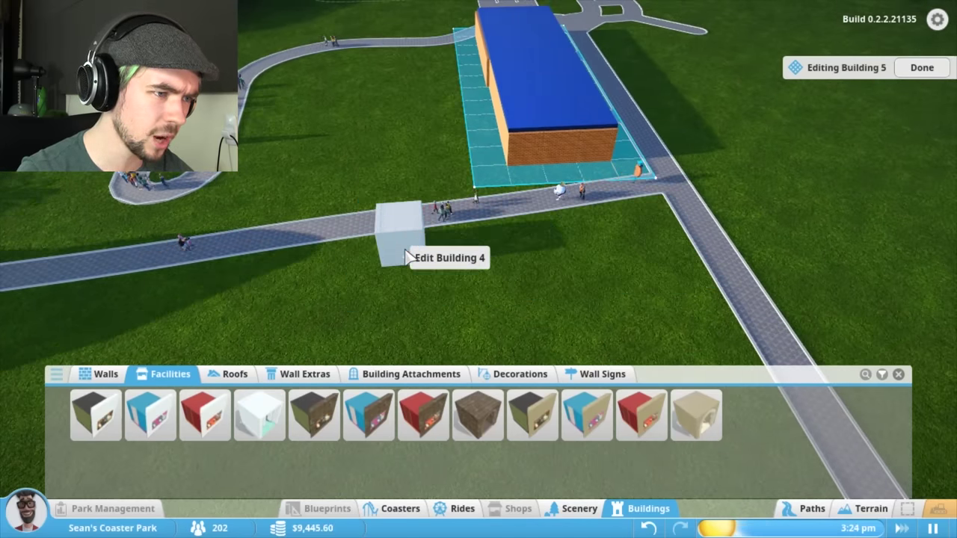
scroll(448, 225, "up", 3)
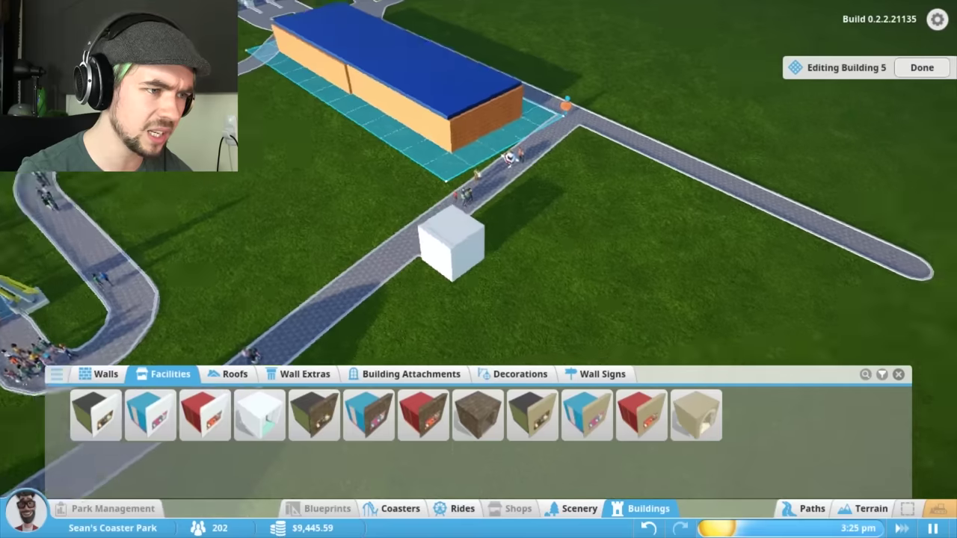
Add two Toilets blocks beside the path to the lone white cube building
left_click(471, 254)
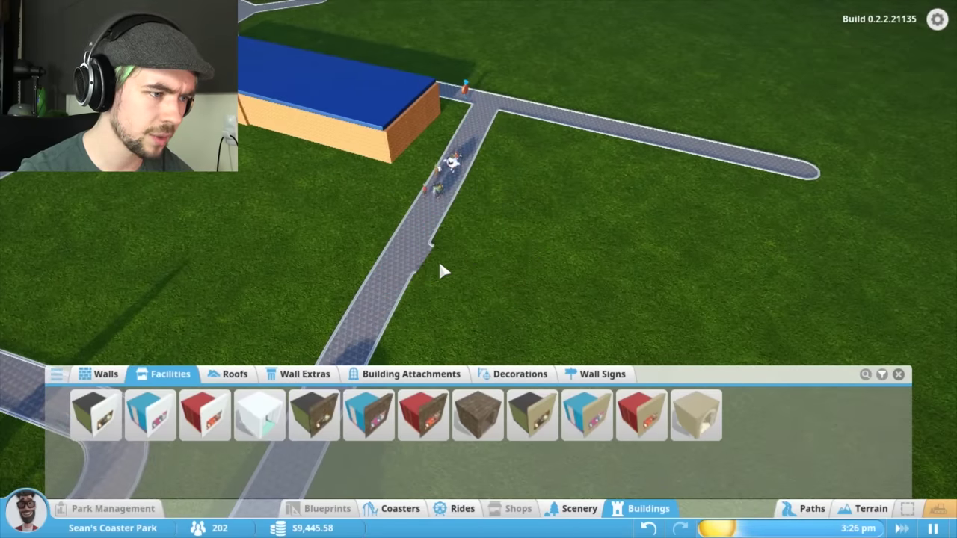
left_click(259, 415)
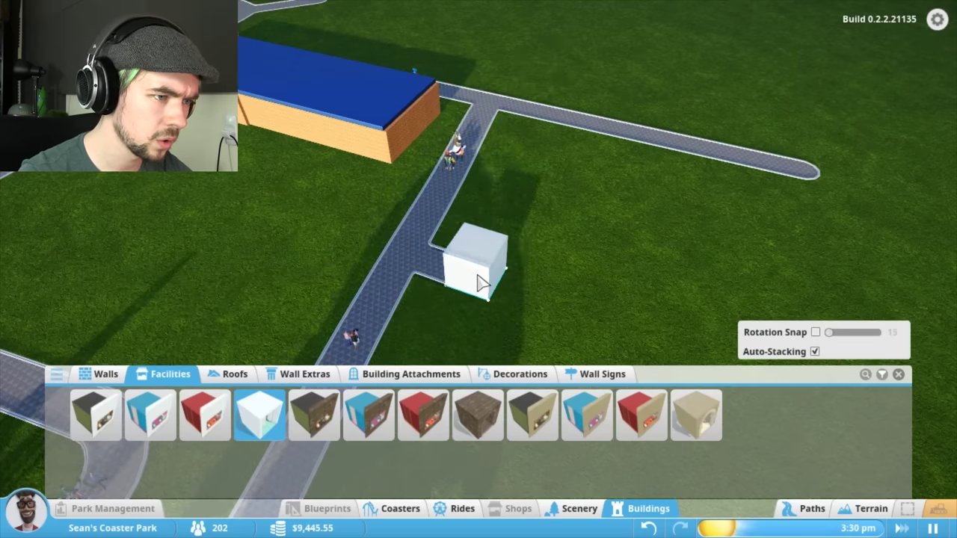
left_click(484, 282)
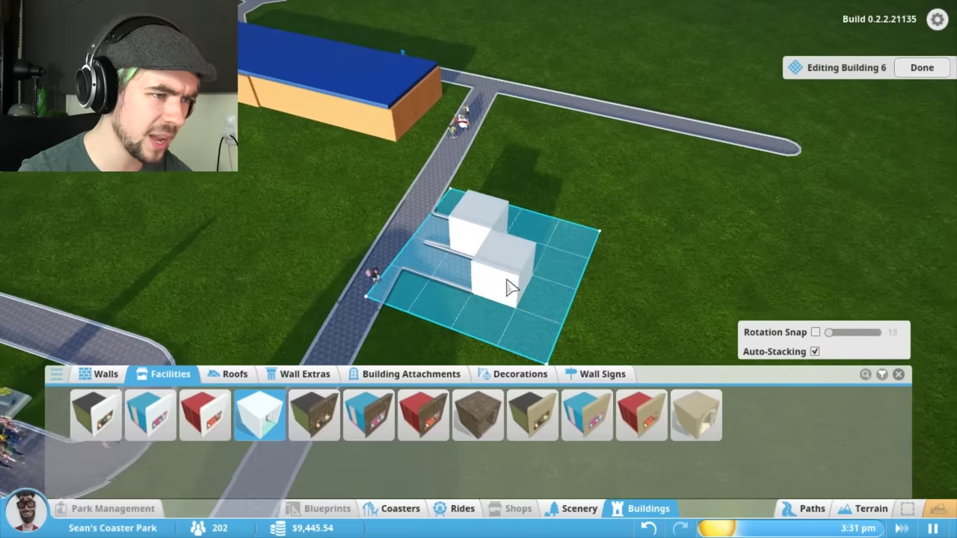
left_click(419, 314)
scroll(328, 336, "down", 3)
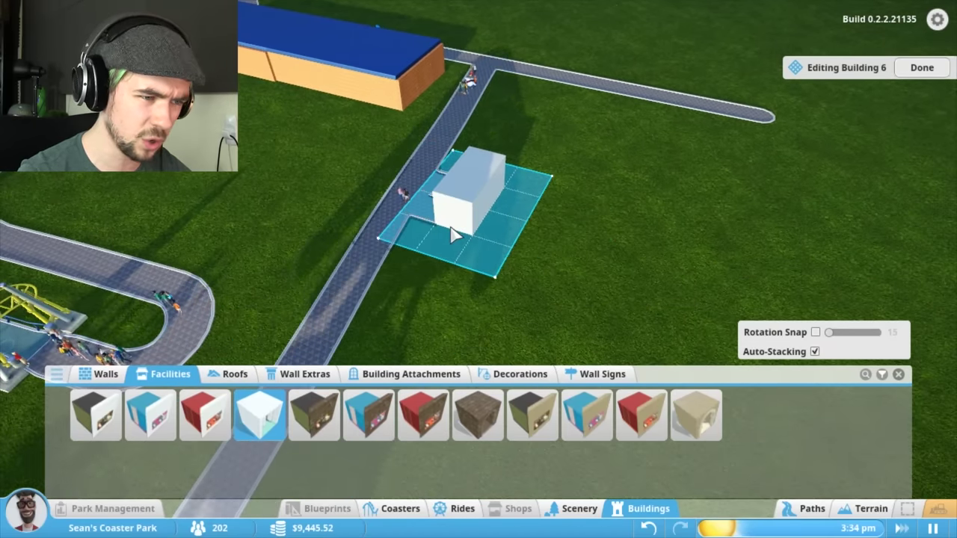
Run a plain white wall along the toilet blocks
left_click(105, 374)
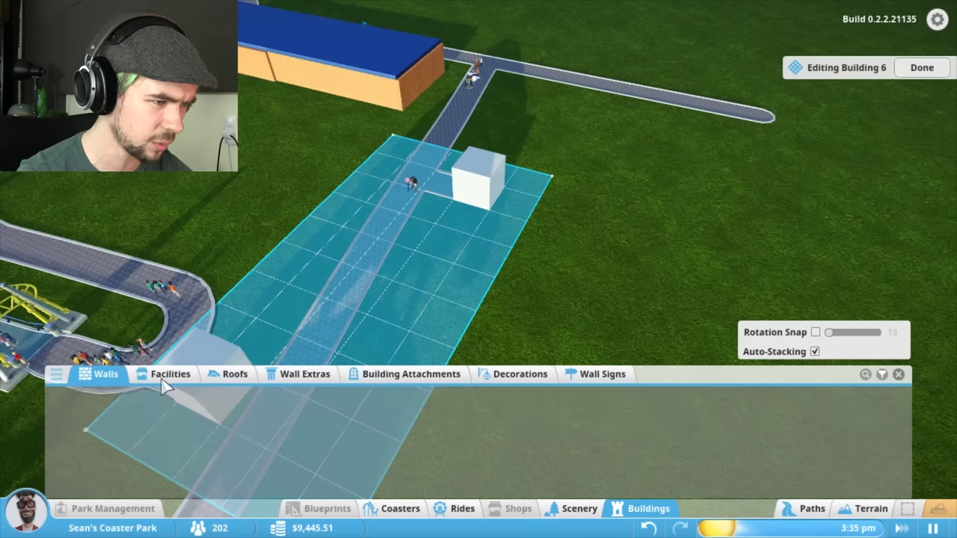
left_click(691, 471)
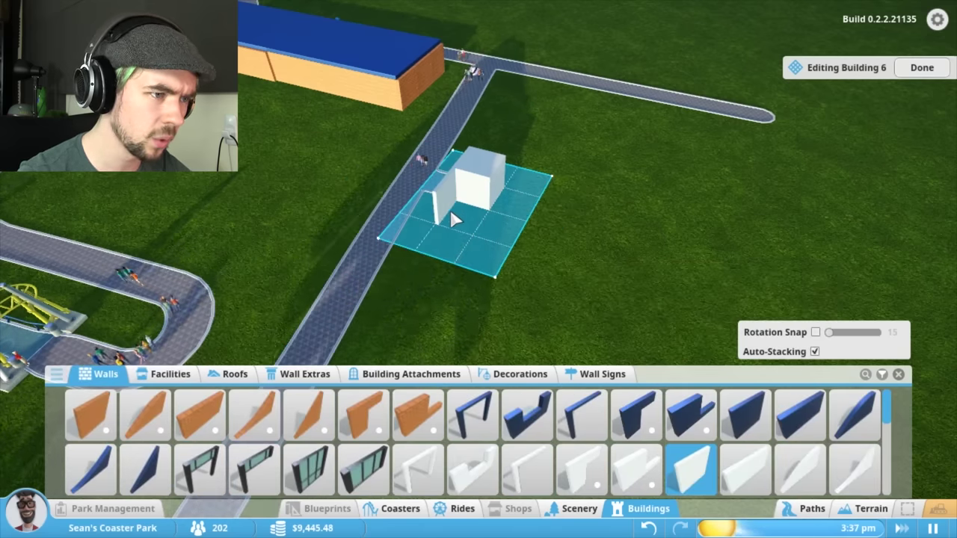
mouse_move(452, 217)
left_mouse_down()
mouse_move(435, 239)
mouse_move(486, 272)
mouse_move(517, 280)
left_mouse_up()
left_click(443, 246)
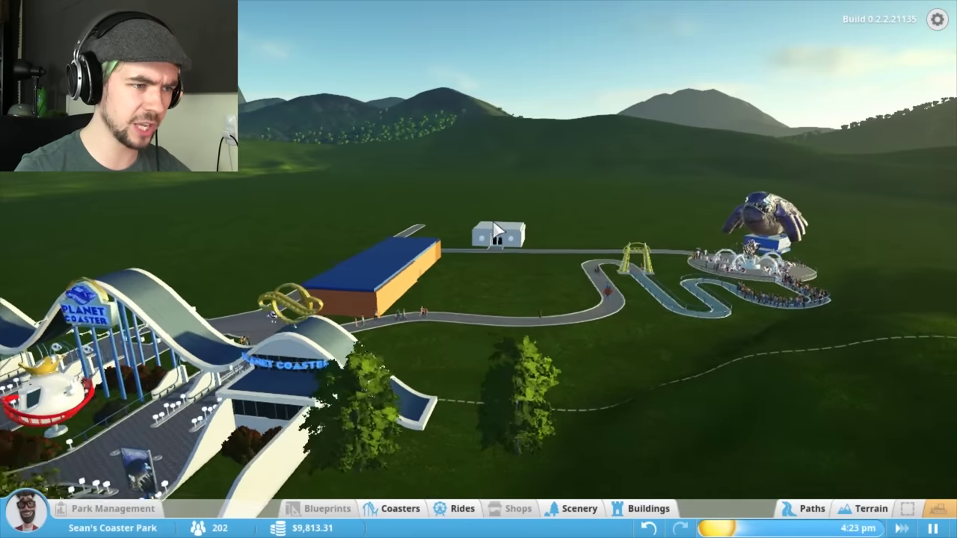
key("q")
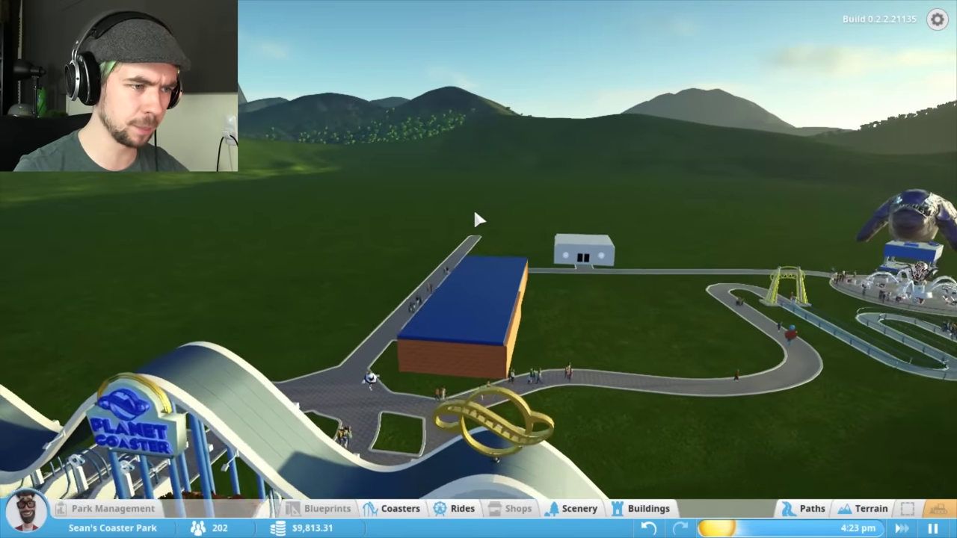
key("q")
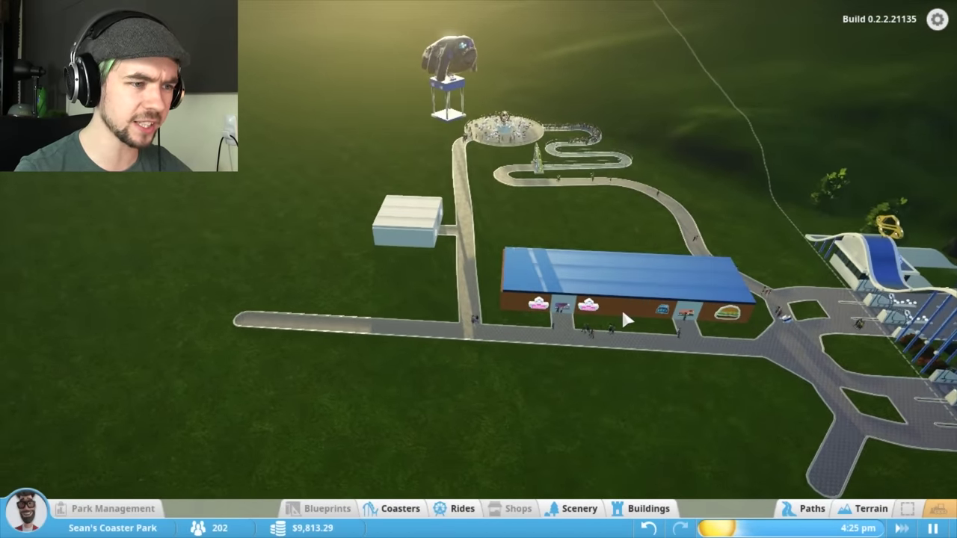
key("q")
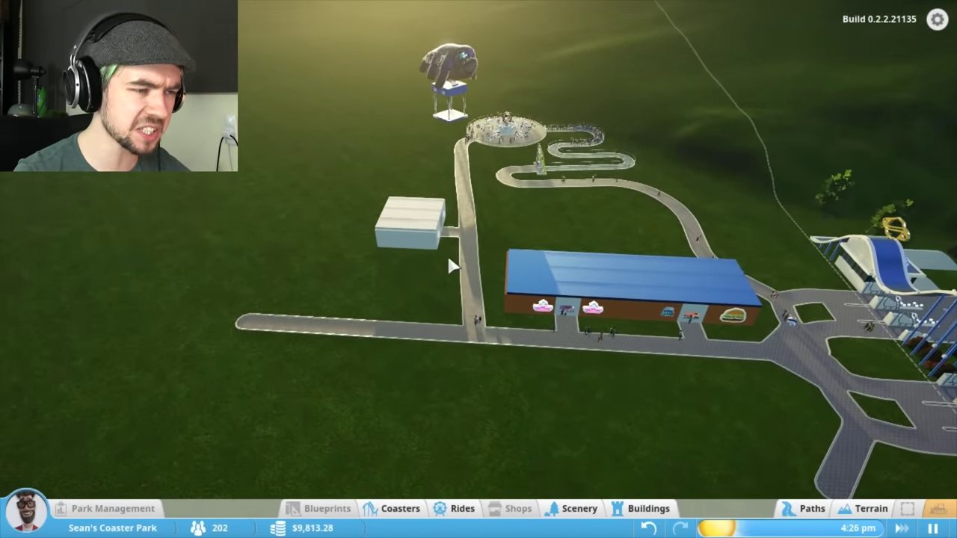
scroll(521, 241, "down", 2)
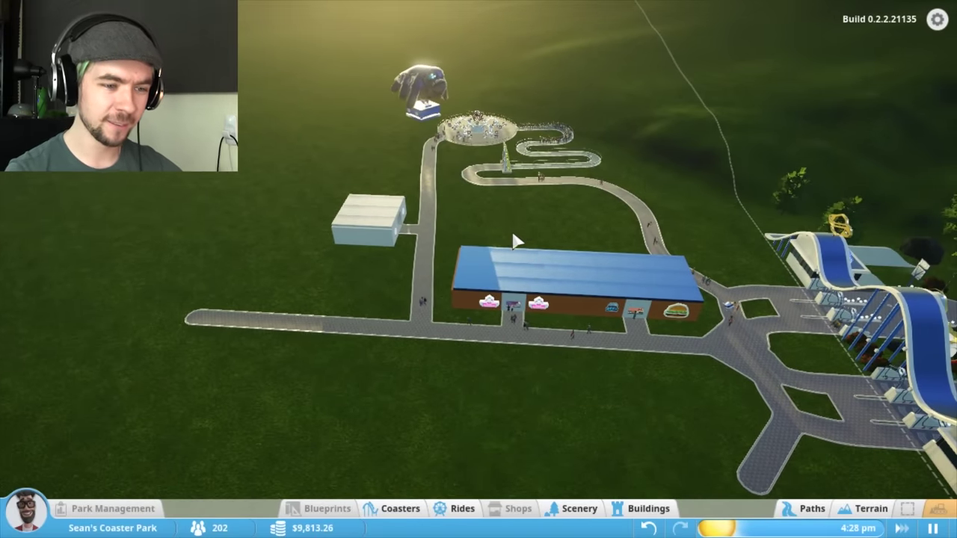
scroll(519, 233, "up", 1)
middle_click(493, 362)
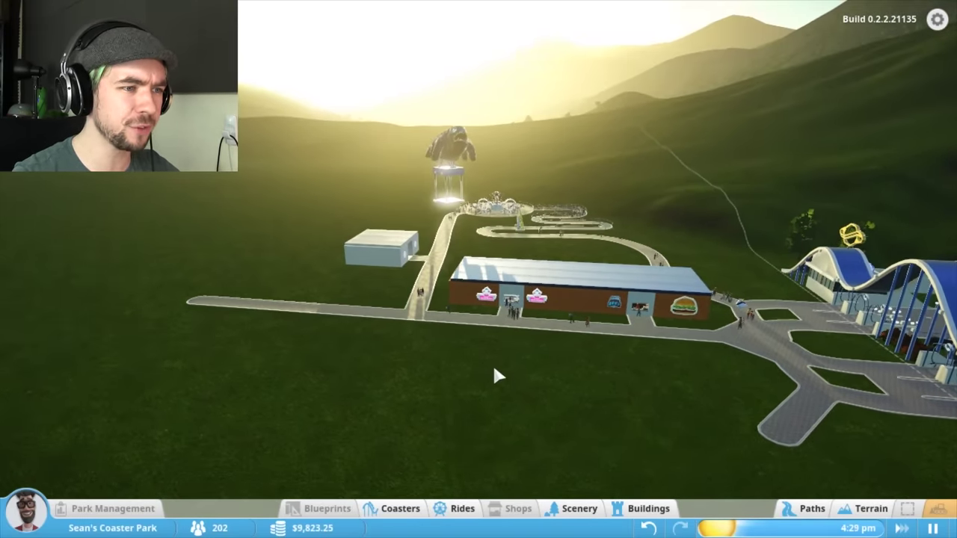
scroll(540, 348, "up", 3)
scroll(540, 348, "up", 3)
scroll(540, 349, "up", 3)
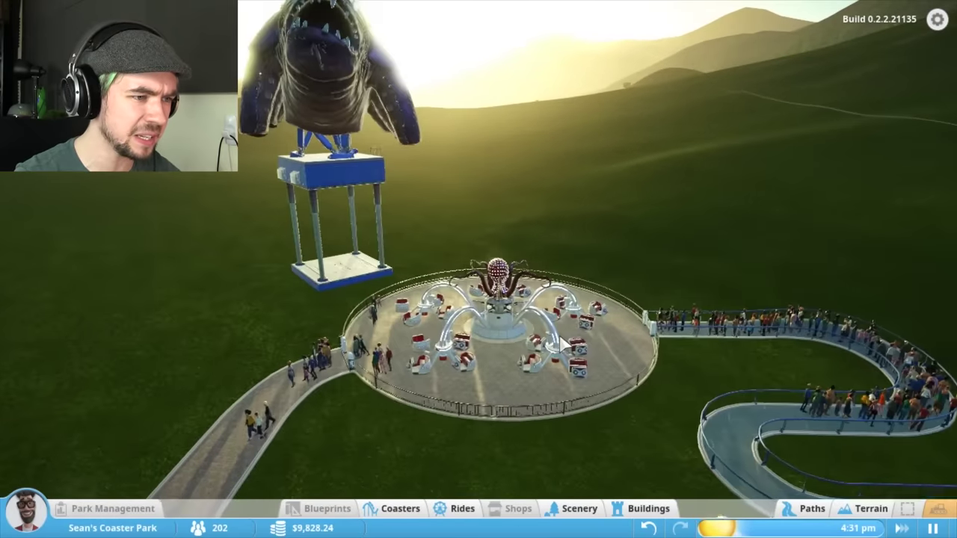
scroll(553, 336, "up", 2)
scroll(558, 331, "up", 3)
scroll(559, 333, "up", 3)
scroll(503, 322, "up", 3)
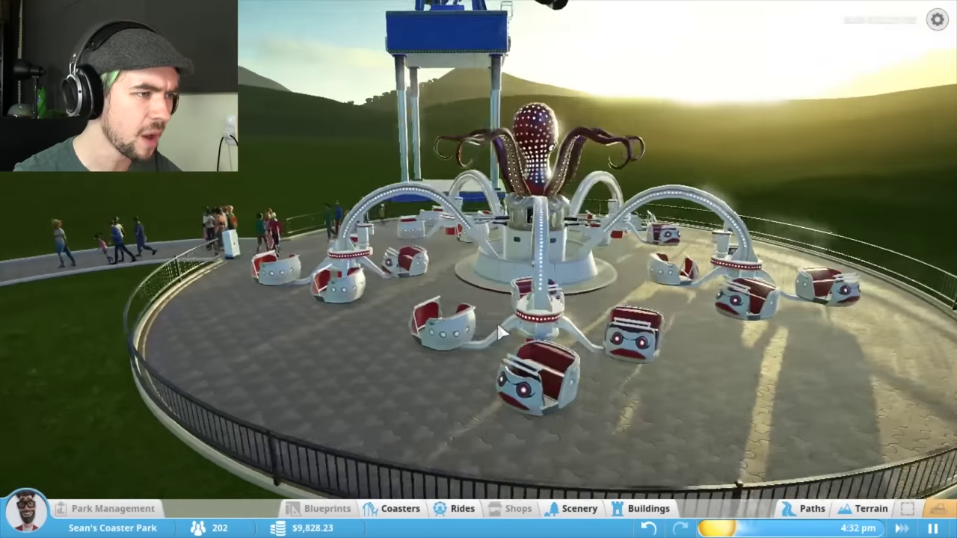
scroll(503, 322, "up", 2)
mouse_move(529, 345)
left_mouse_down()
mouse_move(376, 255)
mouse_move(371, 264)
mouse_move(663, 305)
mouse_move(815, 95)
left_mouse_up()
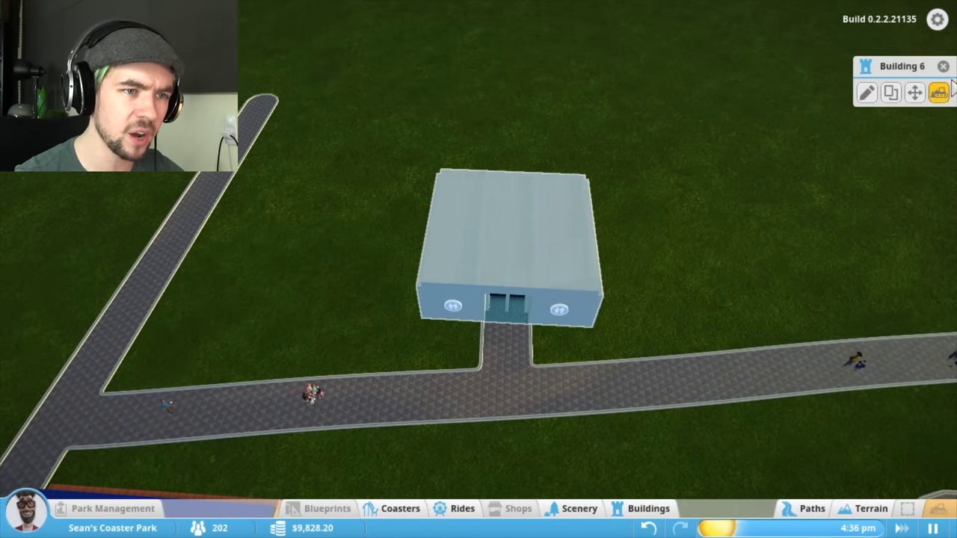
Move the restroom building to a slightly adjusted spot and confirm it
left_click(916, 93)
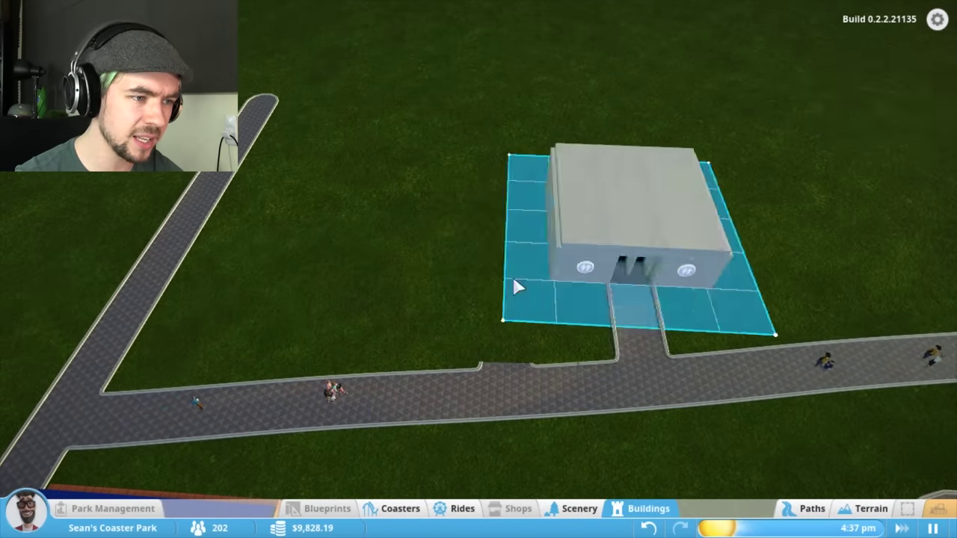
left_click_drag(506, 271, 514, 258)
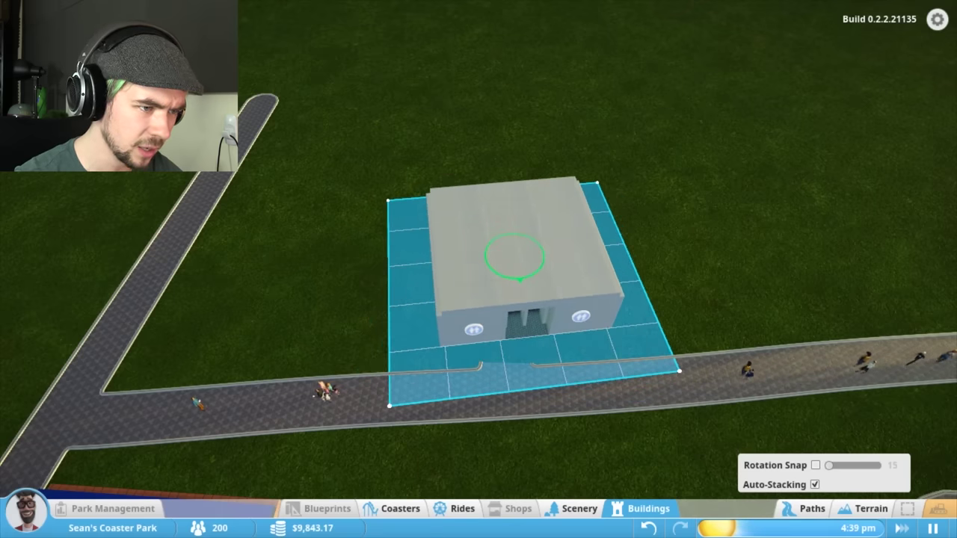
left_click_drag(514, 258, 485, 280)
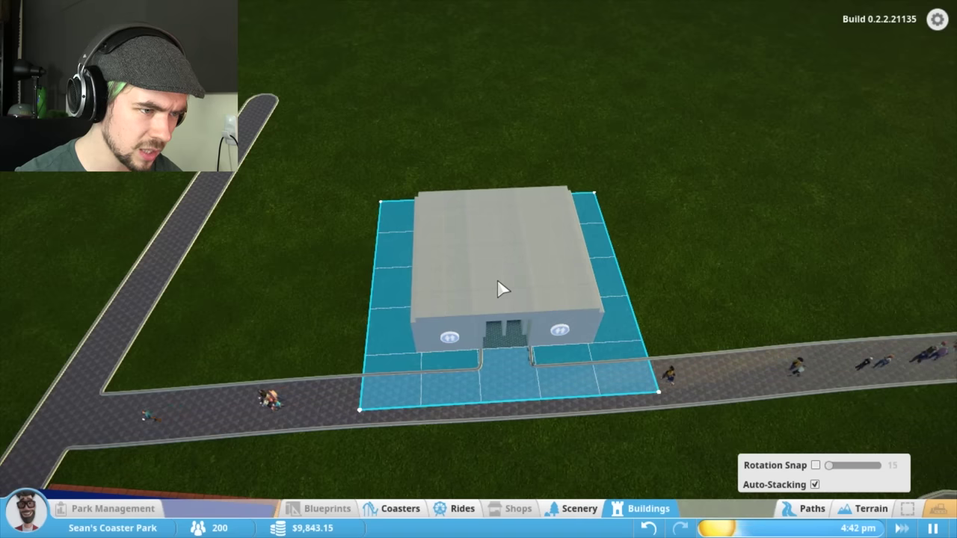
left_click(497, 278)
scroll(662, 204, "down", 2)
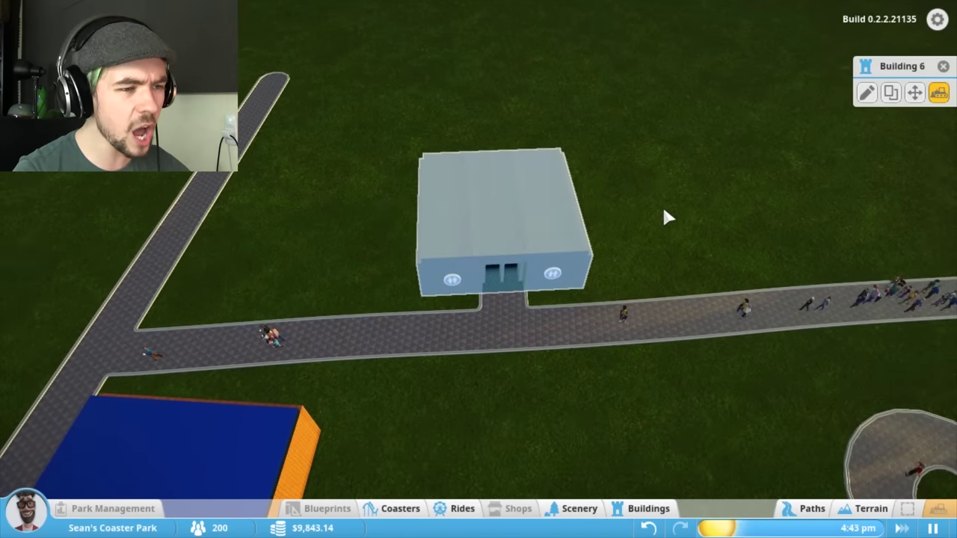
Lay a curving path branch from the plaza junction into the open grass
left_click_drag(662, 204, 411, 236)
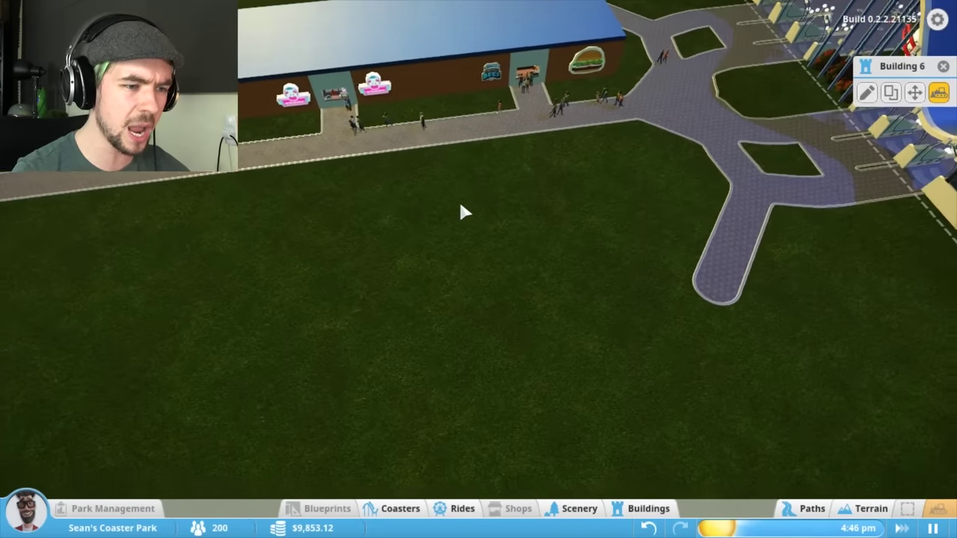
left_click_drag(459, 199, 418, 373)
left_click(805, 512)
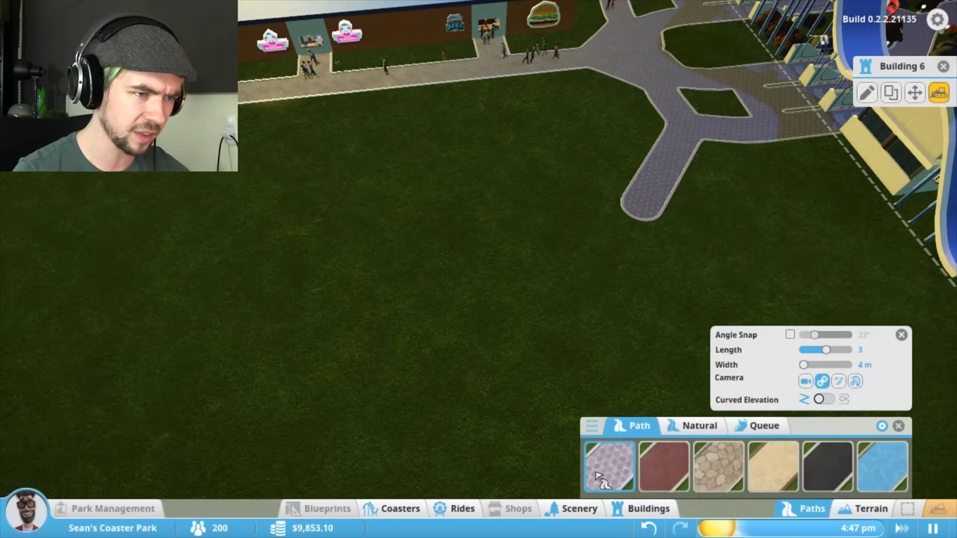
scroll(602, 196, "up", 2)
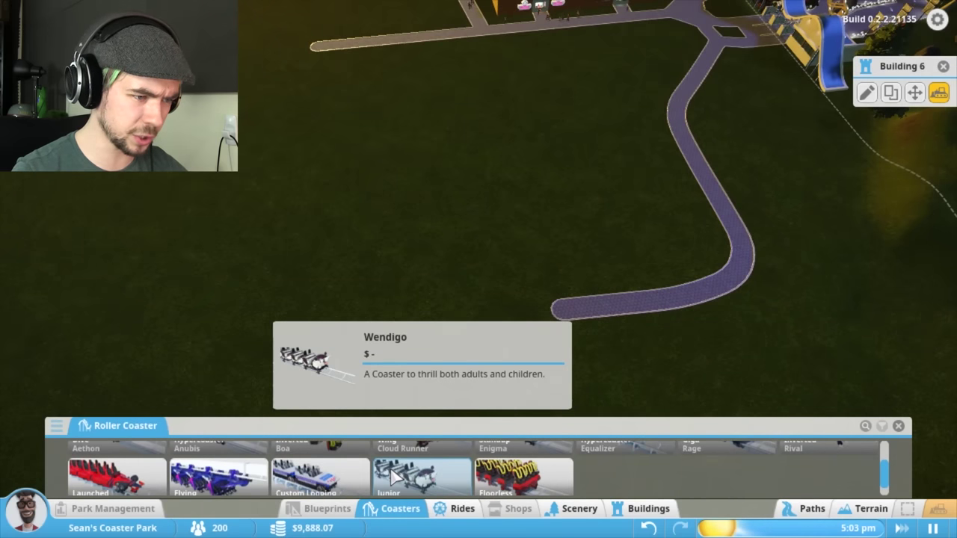
scroll(395, 475, "down", 1)
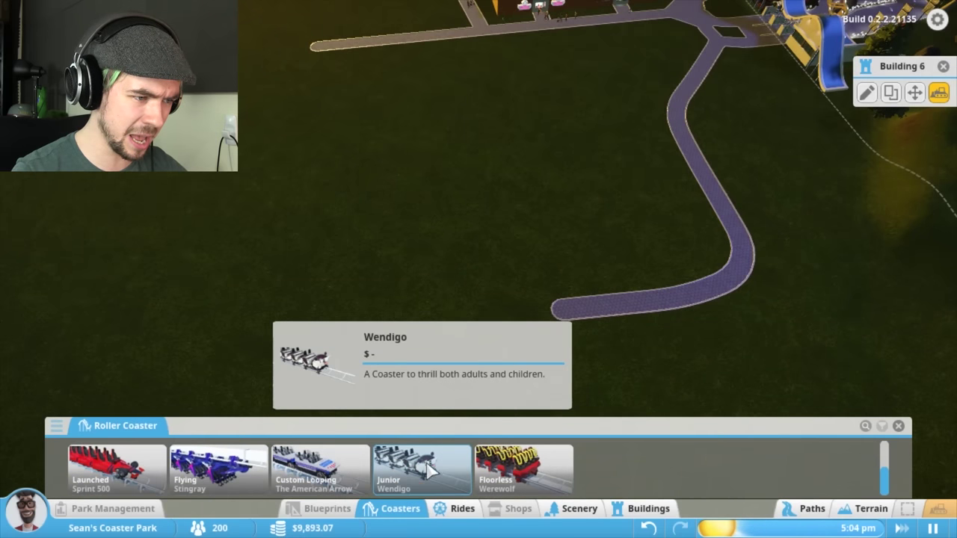
Pick the Flying Stingray coaster and place its station ghost, rotated twice, left of the path end
left_click(217, 469)
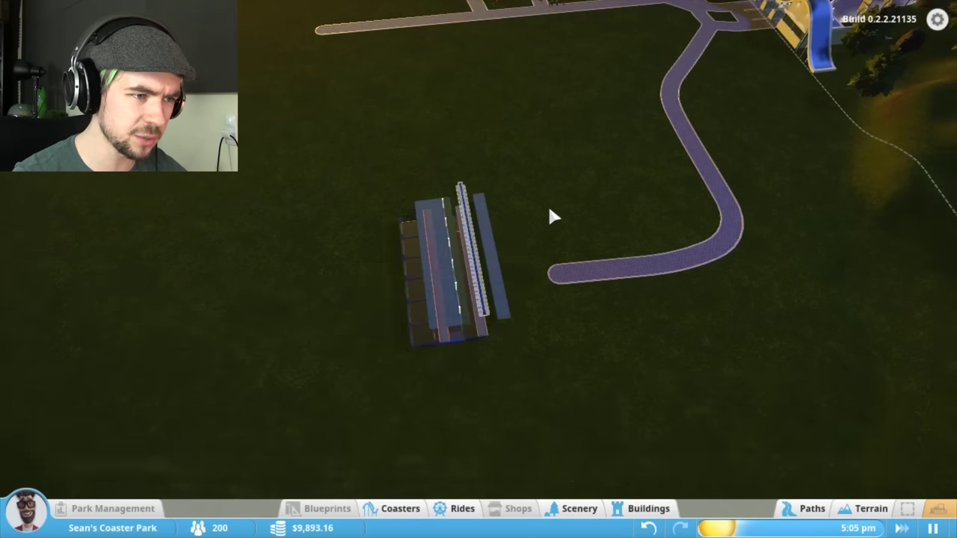
left_click(574, 218)
mouse_move(594, 198)
left_mouse_down()
mouse_move(682, 131)
mouse_move(602, 125)
left_mouse_up()
key("z")
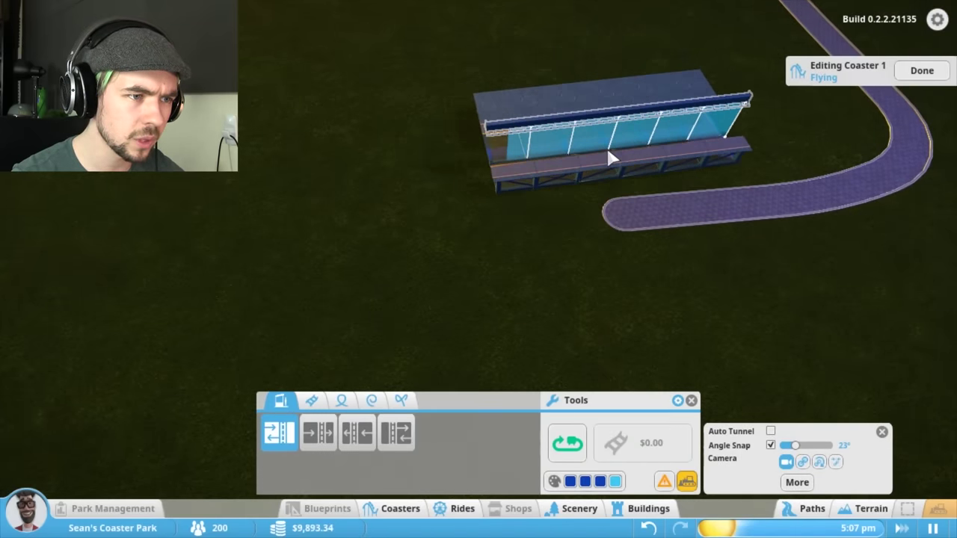
key("z")
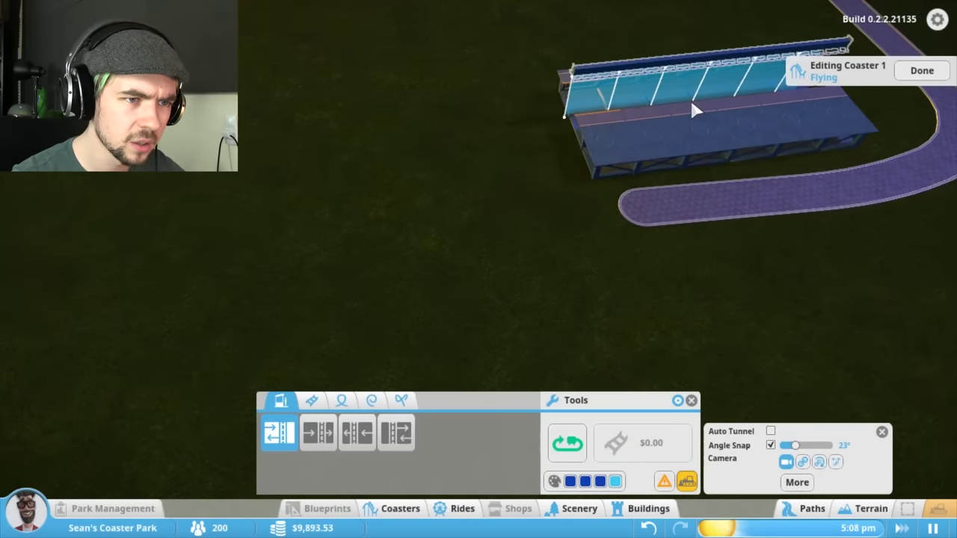
left_click_drag(604, 133, 387, 152)
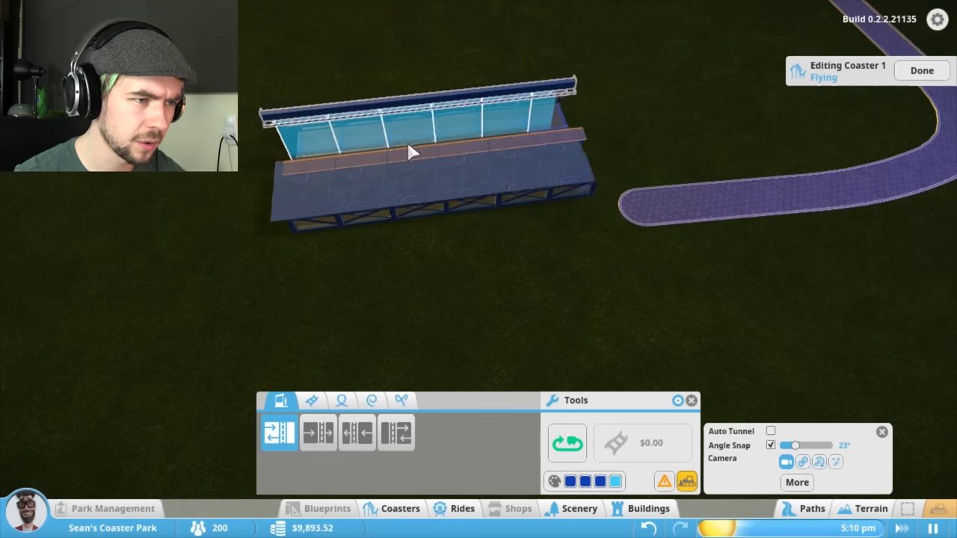
Build the Flying Stingray station where its ghost stands
left_click(388, 152)
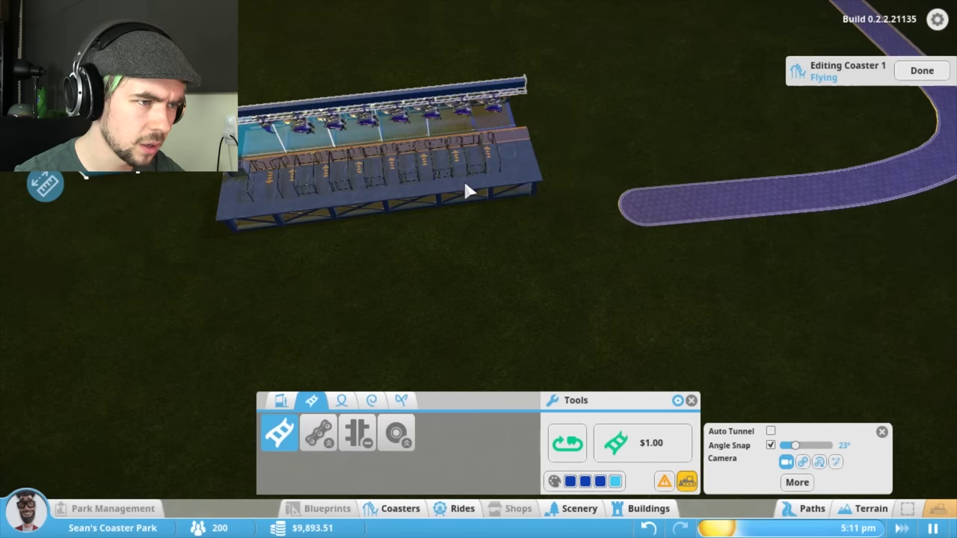
mouse_move(498, 164)
left_mouse_down()
mouse_move(369, 124)
mouse_move(479, 128)
left_mouse_up()
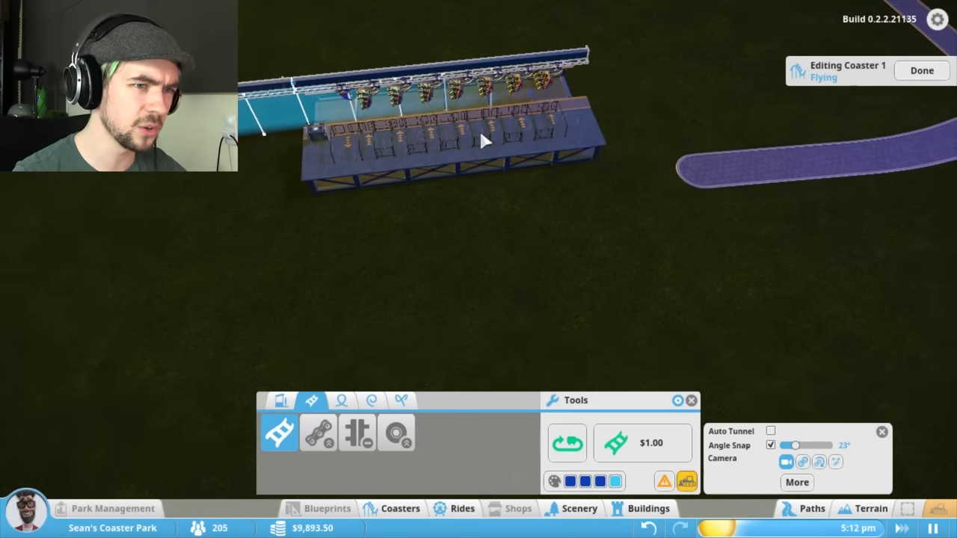
left_click_drag(499, 180, 365, 176)
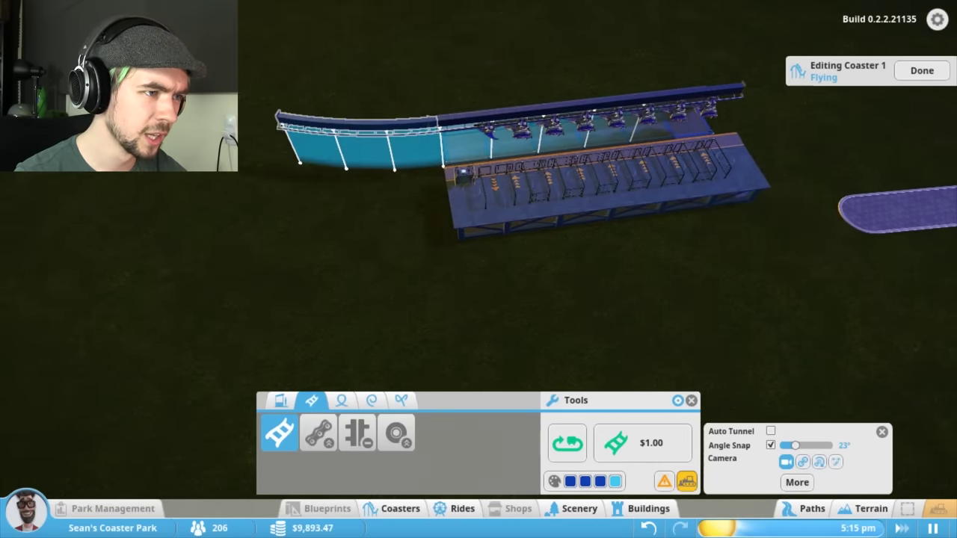
Add a flat, straight track piece at the station exit and select its end for reshaping
left_click(301, 231)
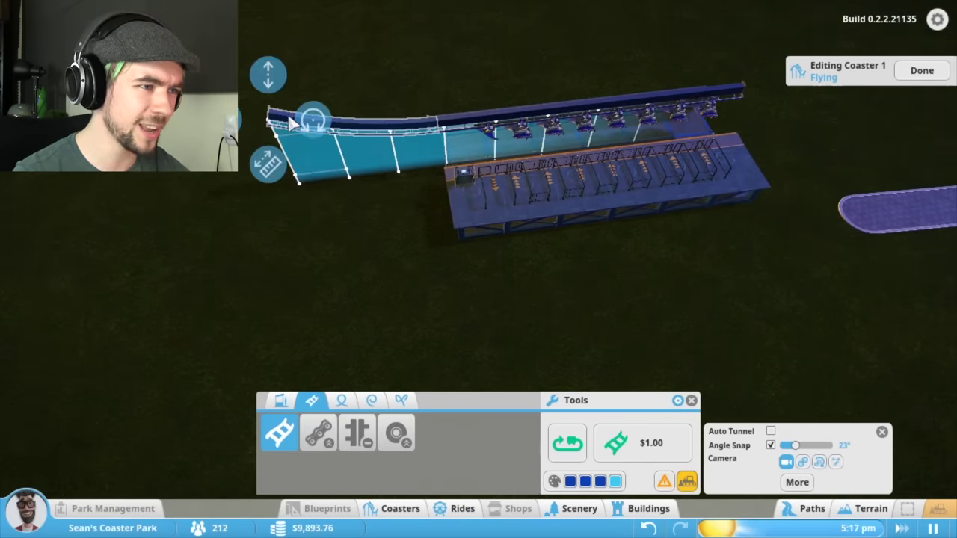
scroll(385, 141, "down", 3)
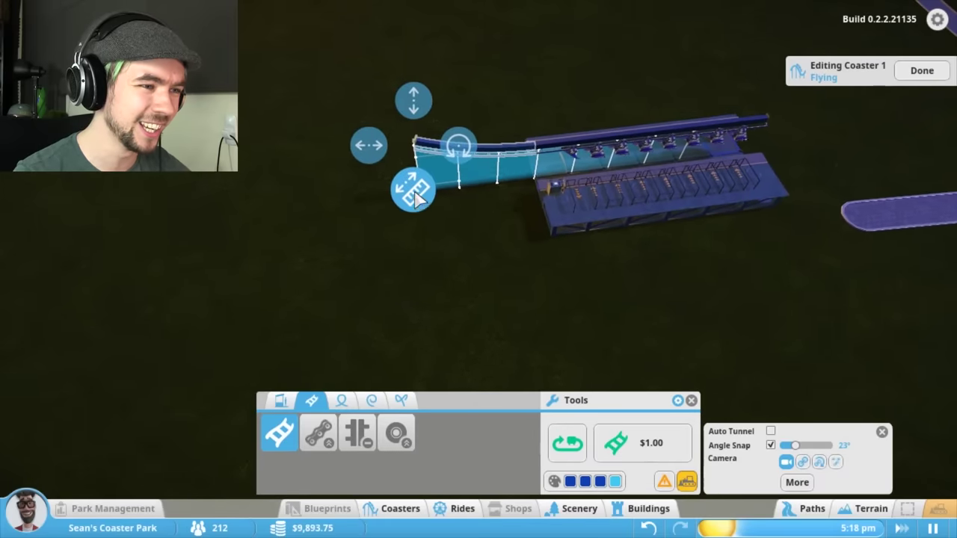
left_click_drag(417, 196, 403, 172)
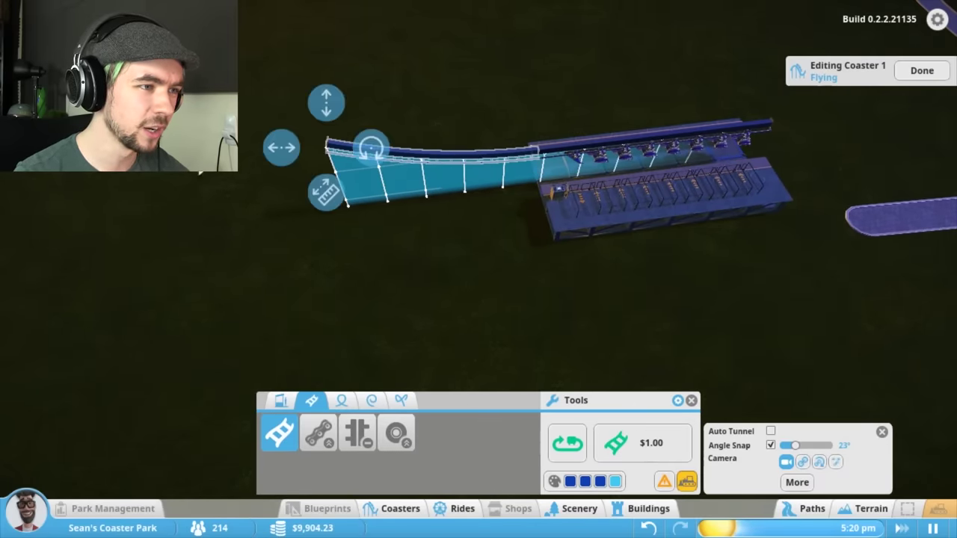
left_click_drag(326, 99, 371, 100)
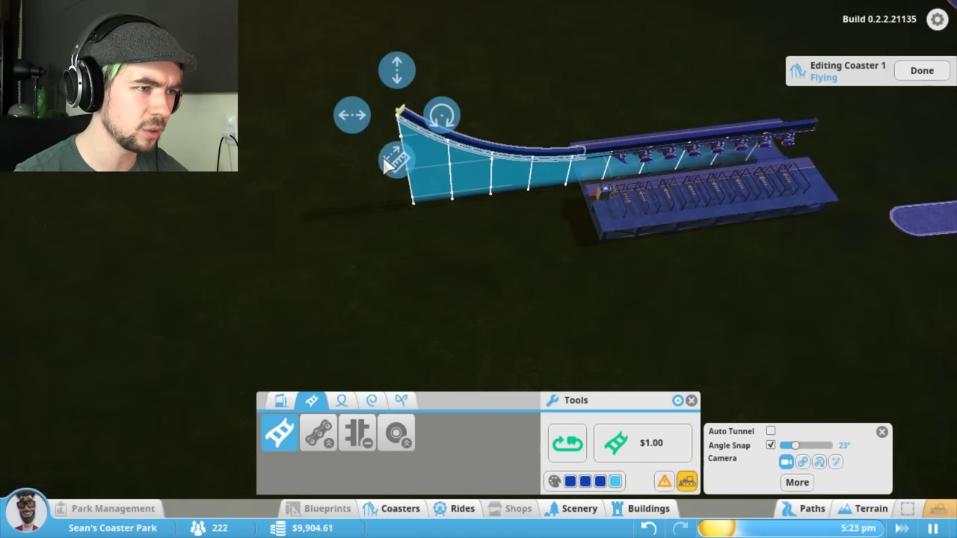
left_click(404, 112)
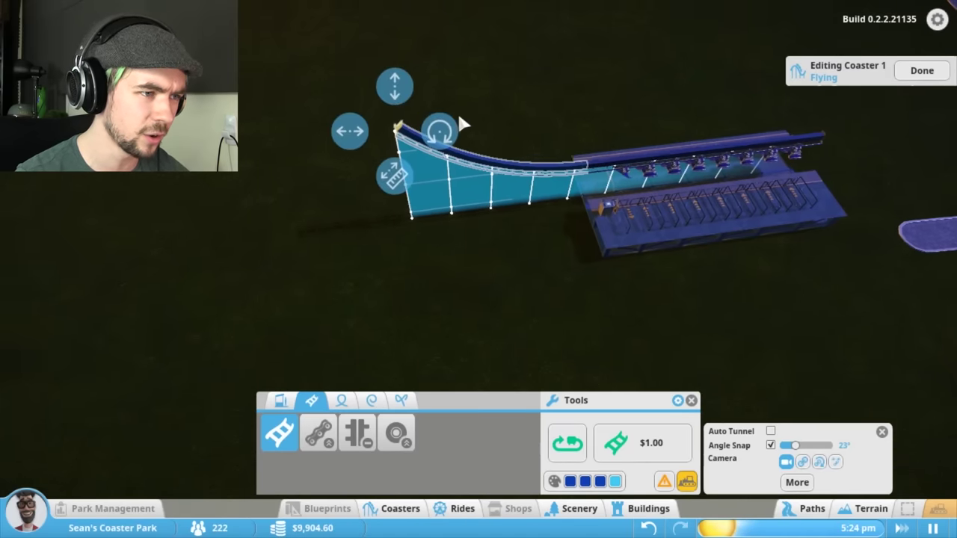
scroll(499, 184, "down", 4)
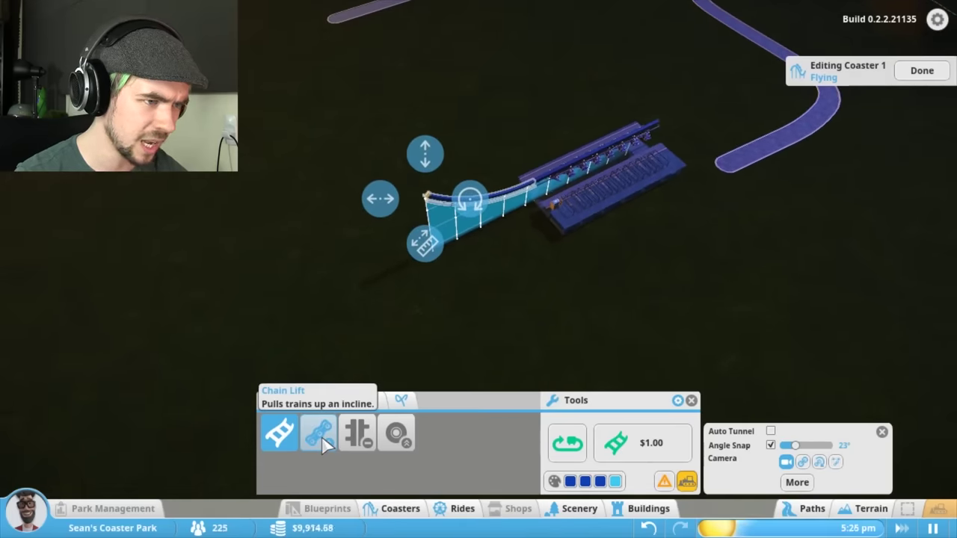
Raise the track end with Page Up into a tall, steep chain-lift climb
key("Page_Up")
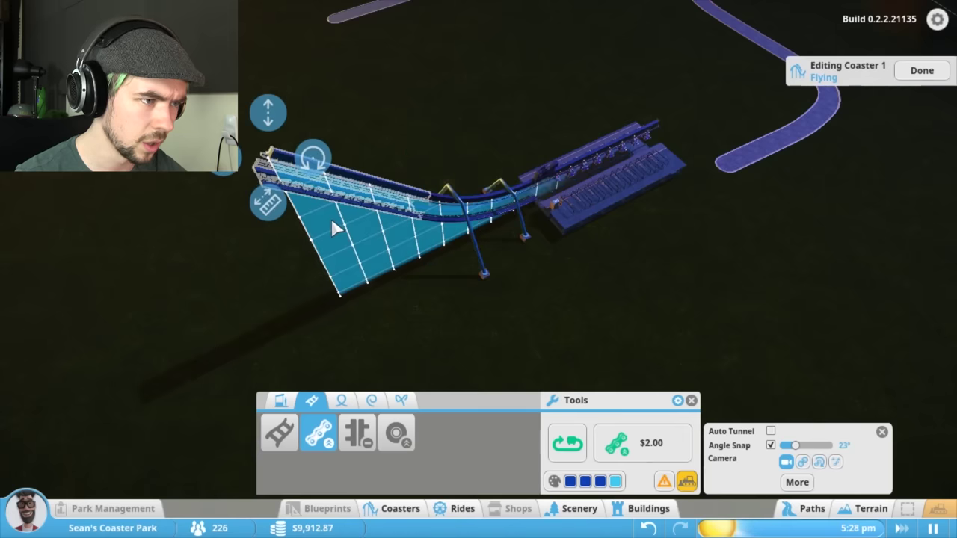
scroll(337, 217, "up", 5)
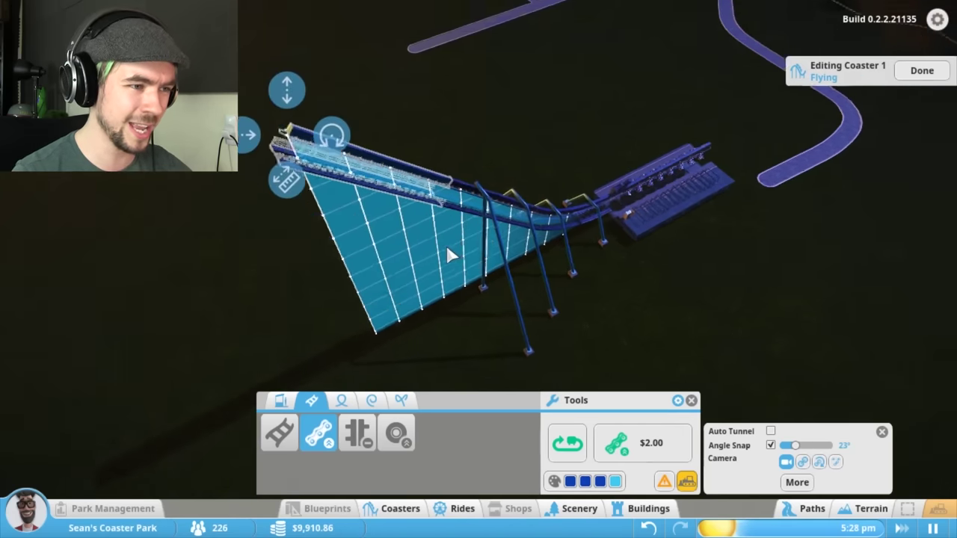
scroll(445, 254, "up", 3)
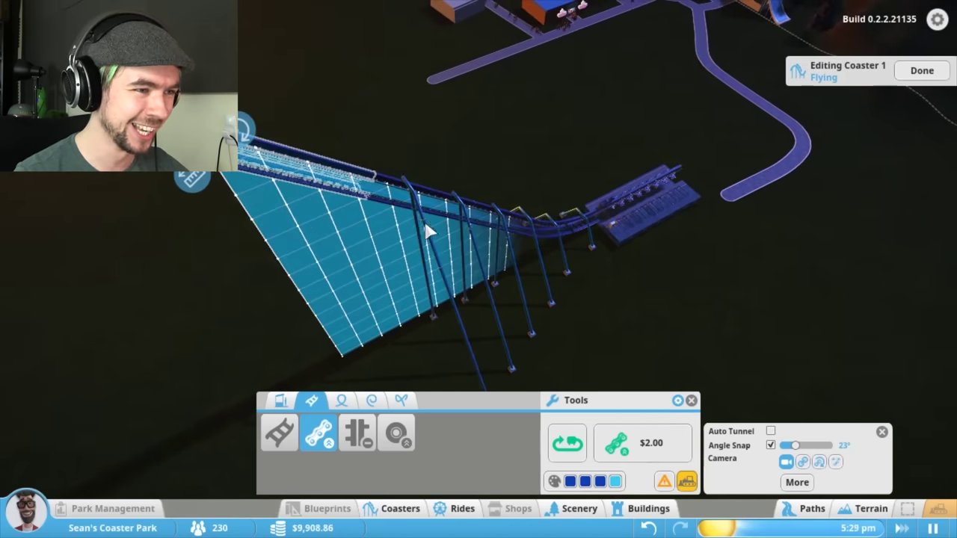
scroll(358, 203, "down", 5)
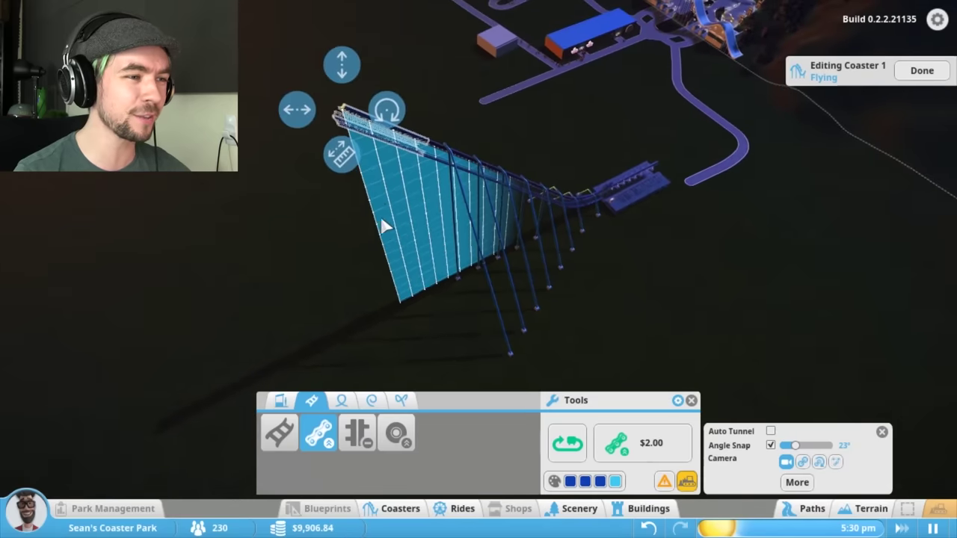
scroll(441, 209, "up", 4)
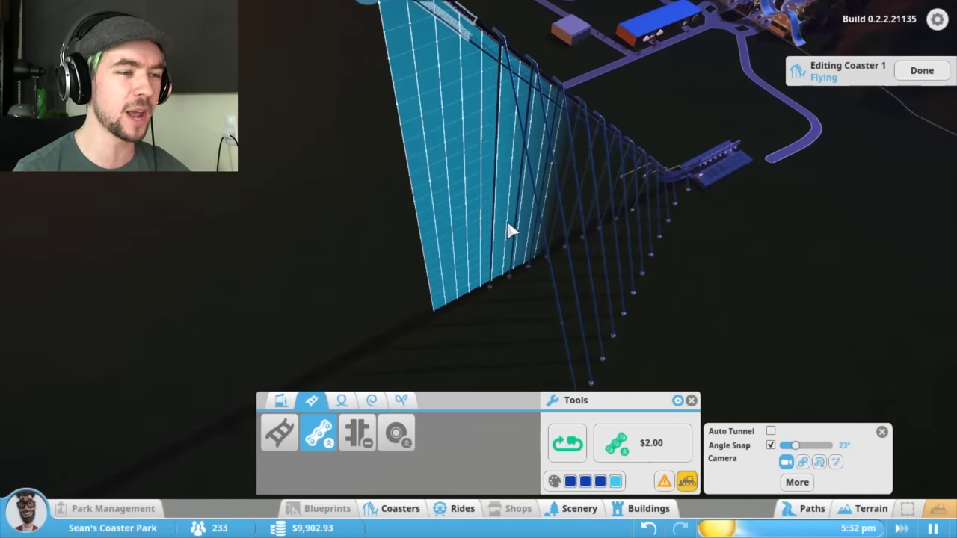
left_click_drag(511, 231, 350, 111)
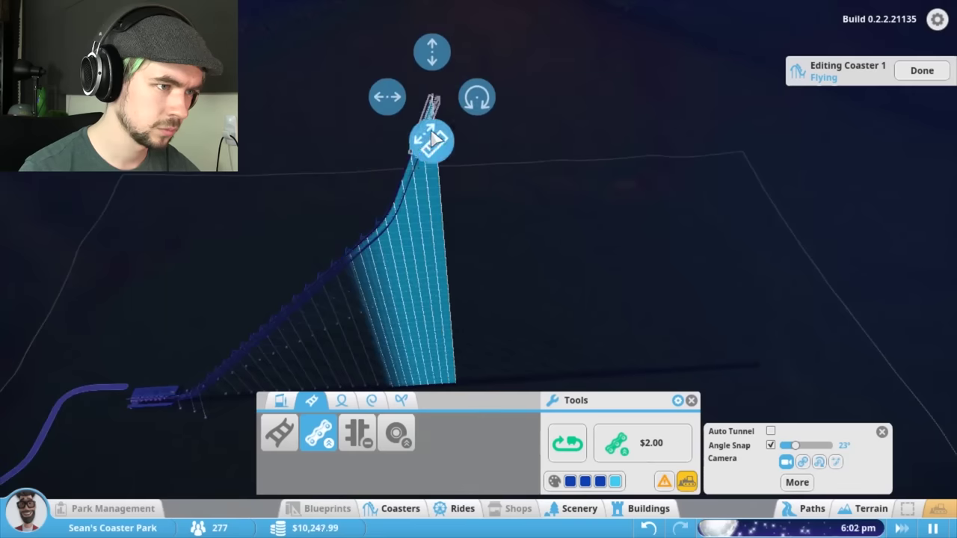
scroll(461, 138, "up", 3)
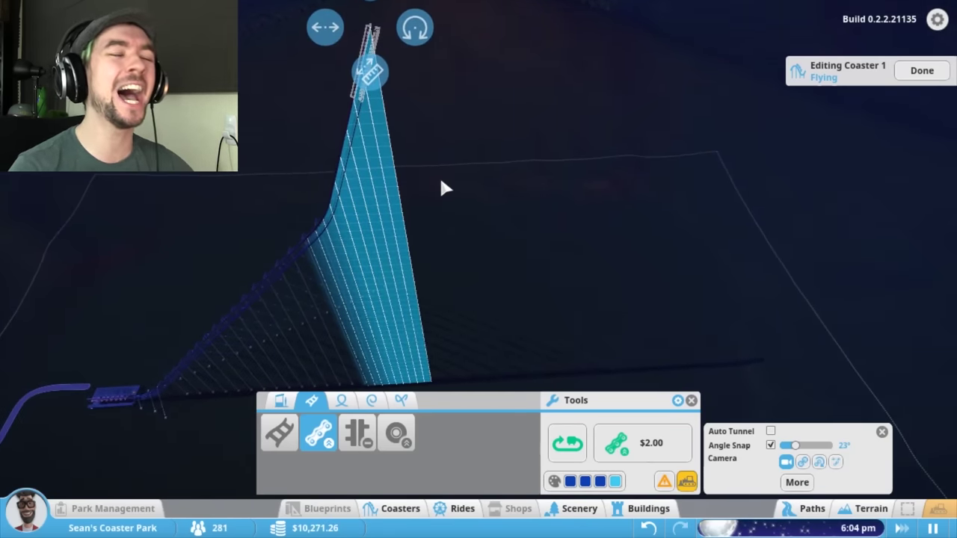
left_click_drag(413, 173, 449, 217)
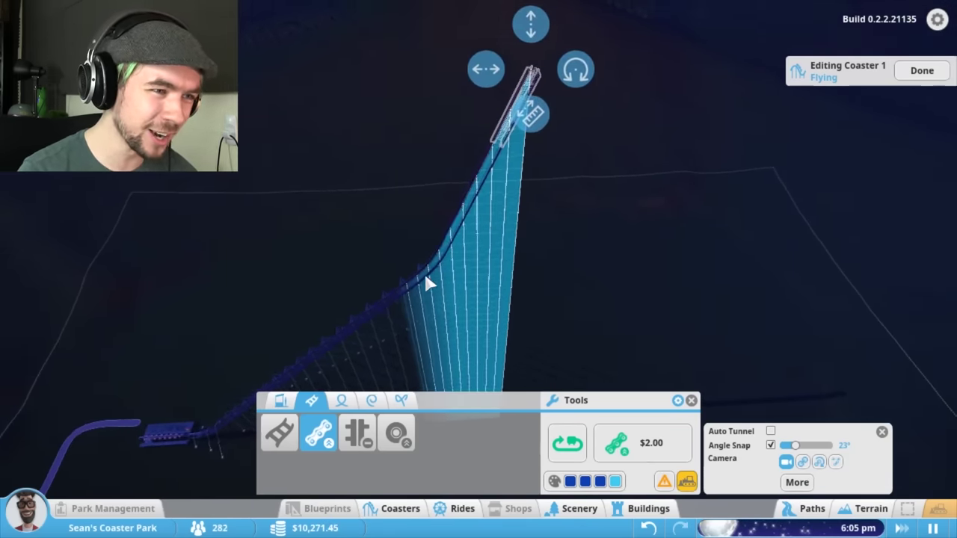
mouse_move(424, 270)
left_mouse_down()
mouse_move(576, 219)
mouse_move(403, 246)
left_mouse_up()
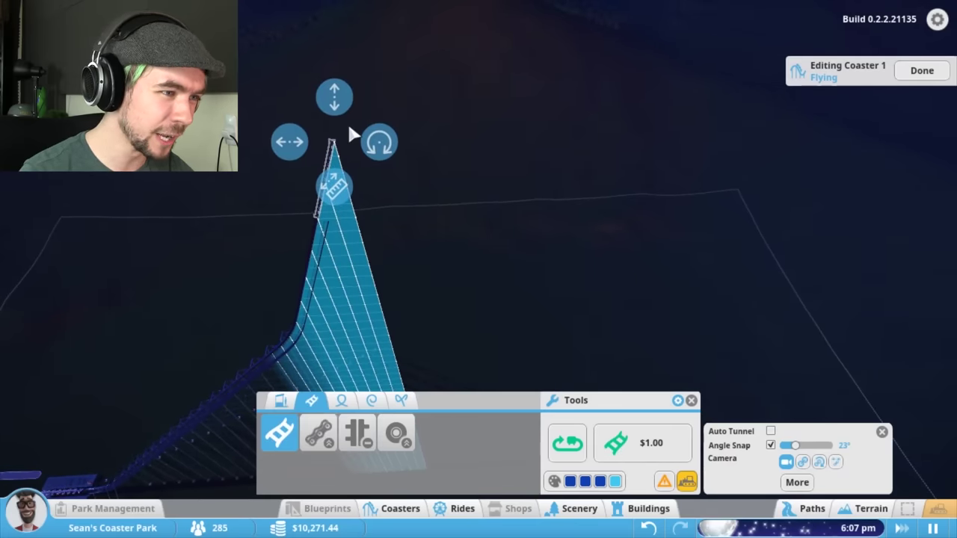
Trim three pieces off the top of the lift hill
left_click(342, 149)
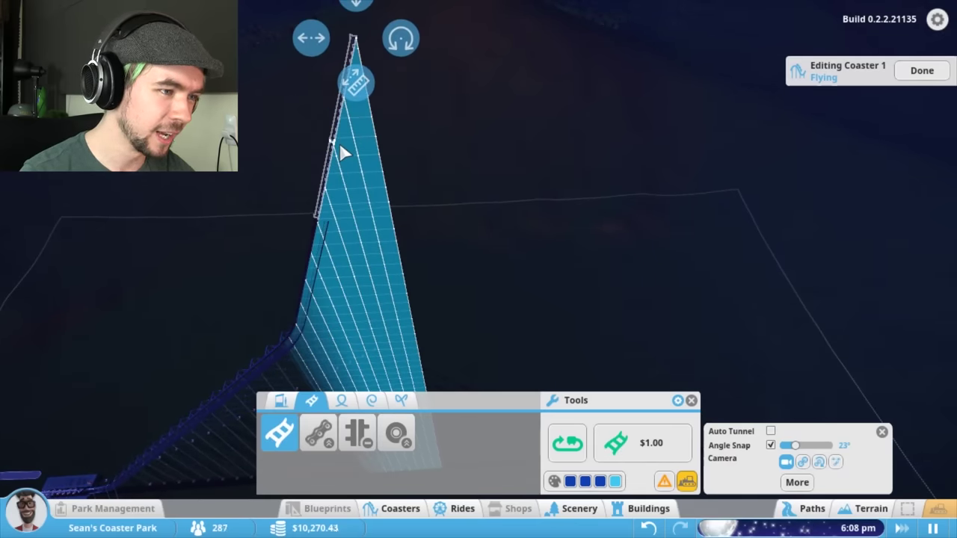
left_click(342, 149)
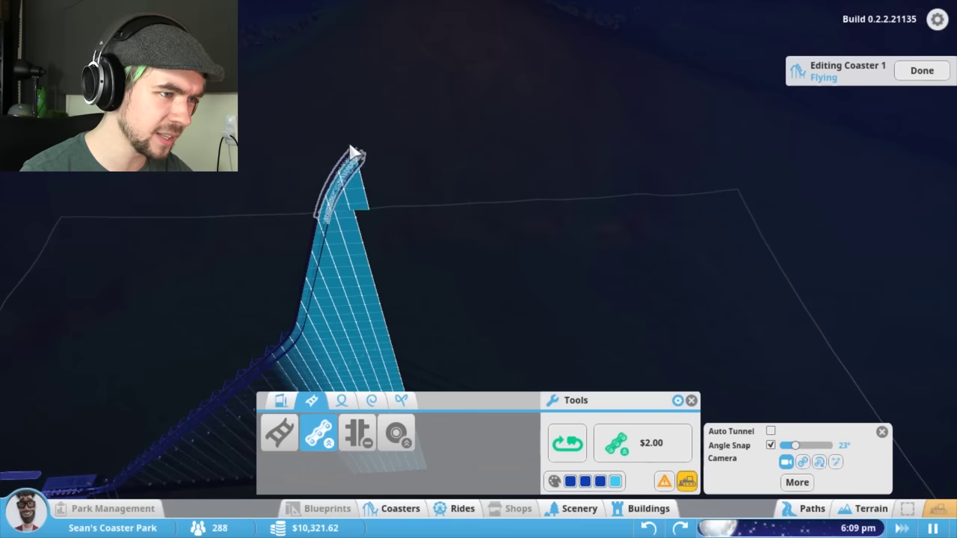
left_click(351, 161)
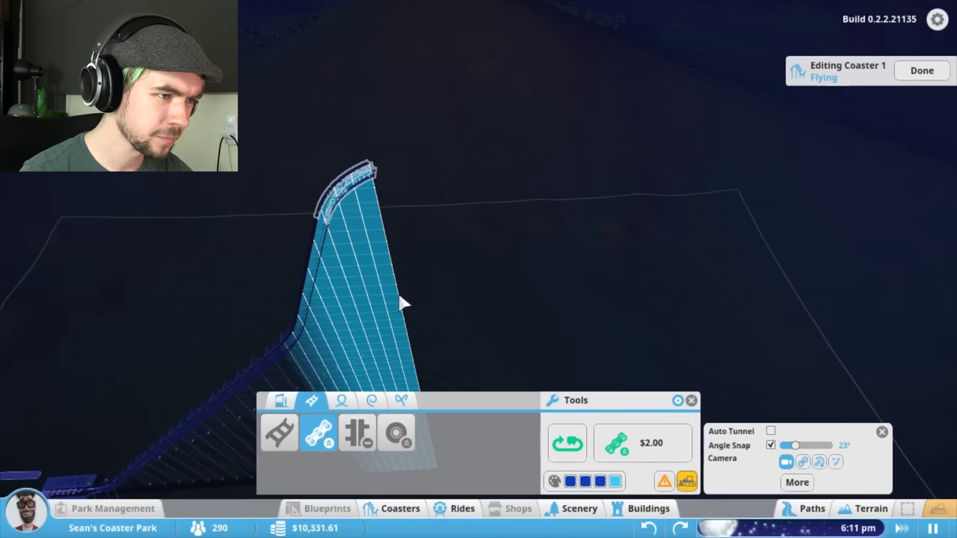
left_click(358, 191)
key("a")
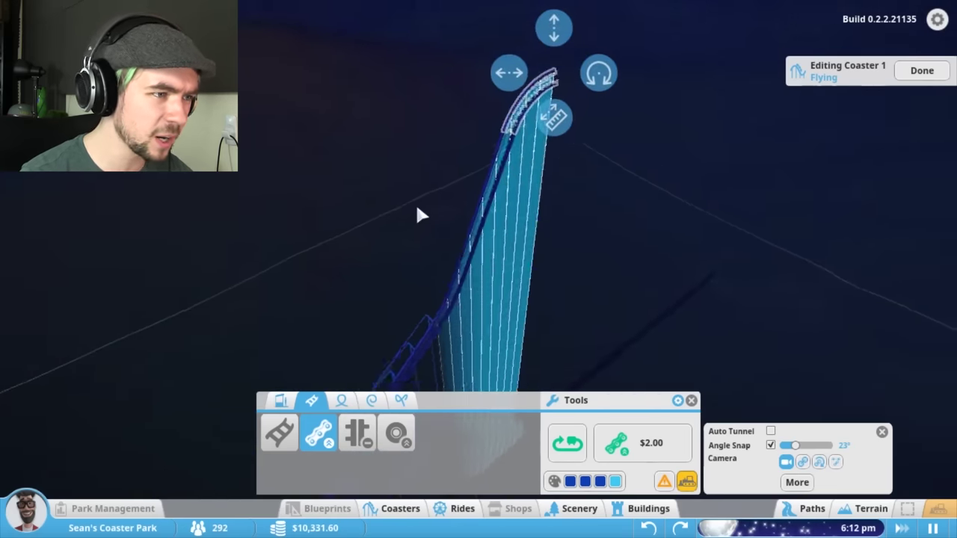
key("d")
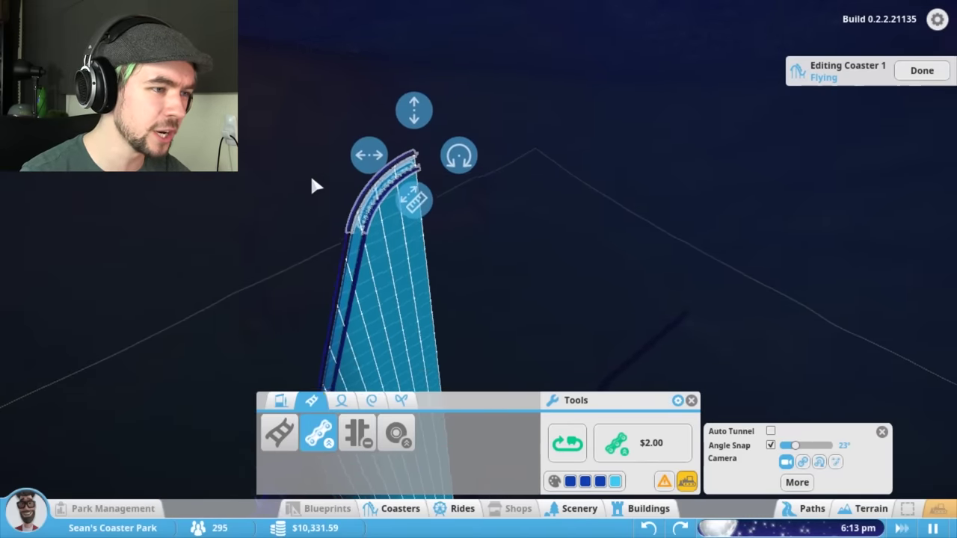
key("d")
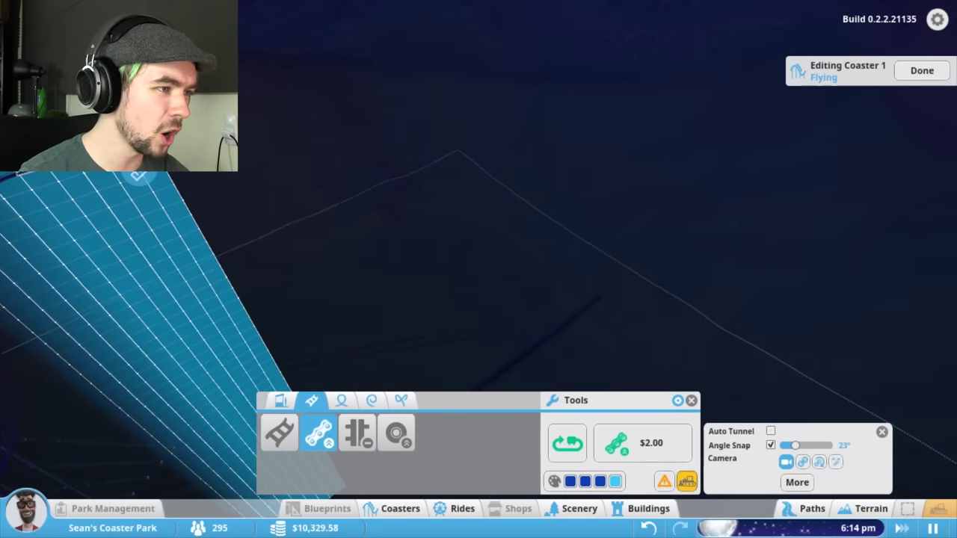
key("s")
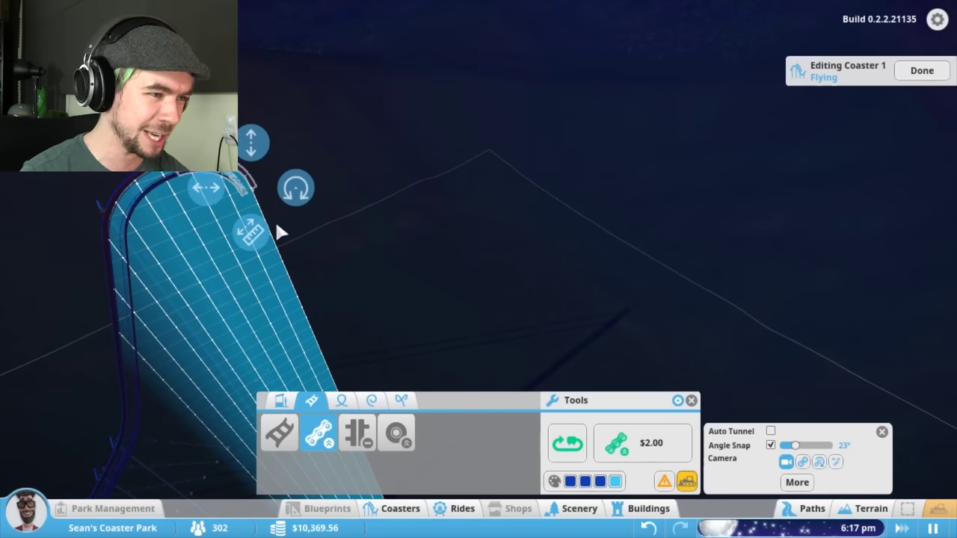
Bend the track end down into a long drop, raise it slightly, and build it
left_click_drag(283, 256, 265, 196)
left_click(267, 224)
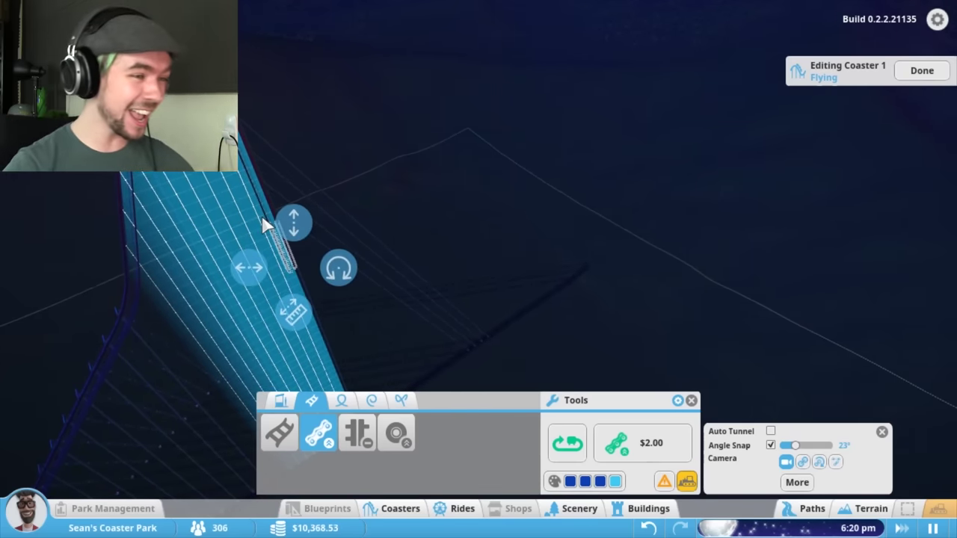
left_click_drag(296, 268, 247, 194)
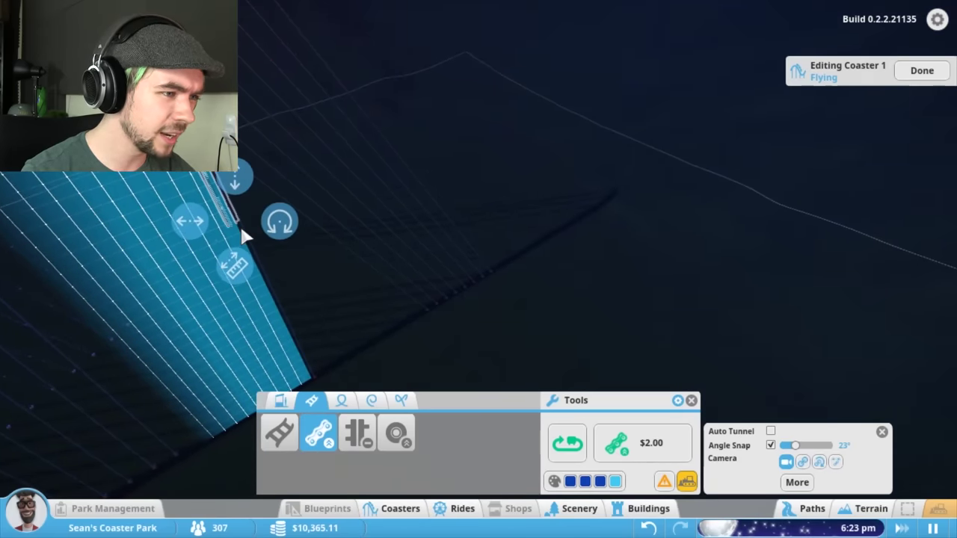
mouse_move(247, 236)
left_mouse_down()
mouse_move(258, 254)
mouse_move(166, 187)
mouse_move(177, 198)
left_mouse_up()
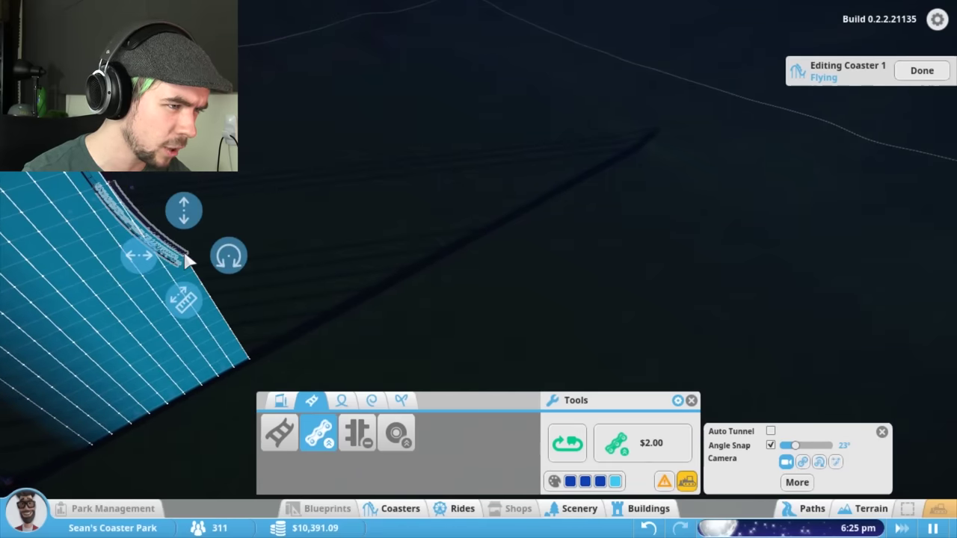
left_click_drag(187, 258, 213, 272)
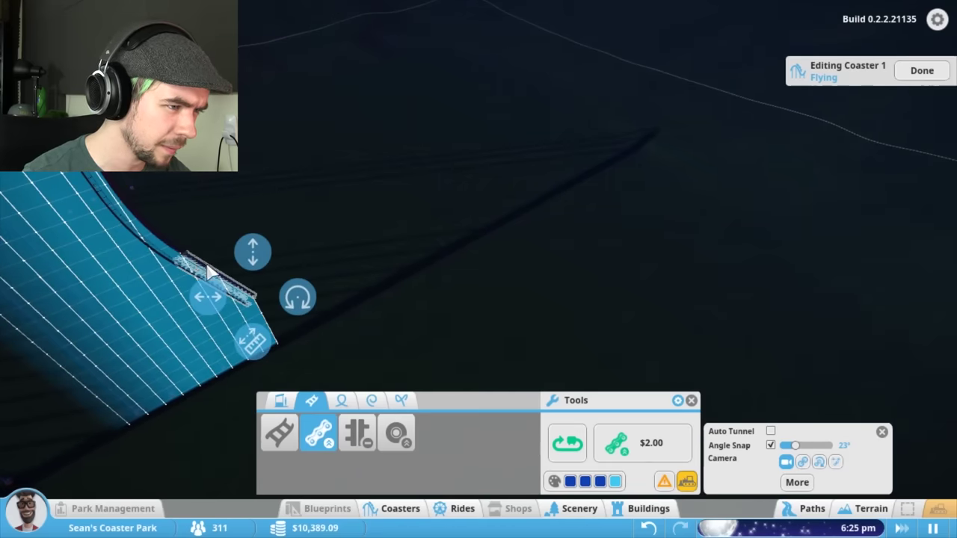
left_click(224, 280)
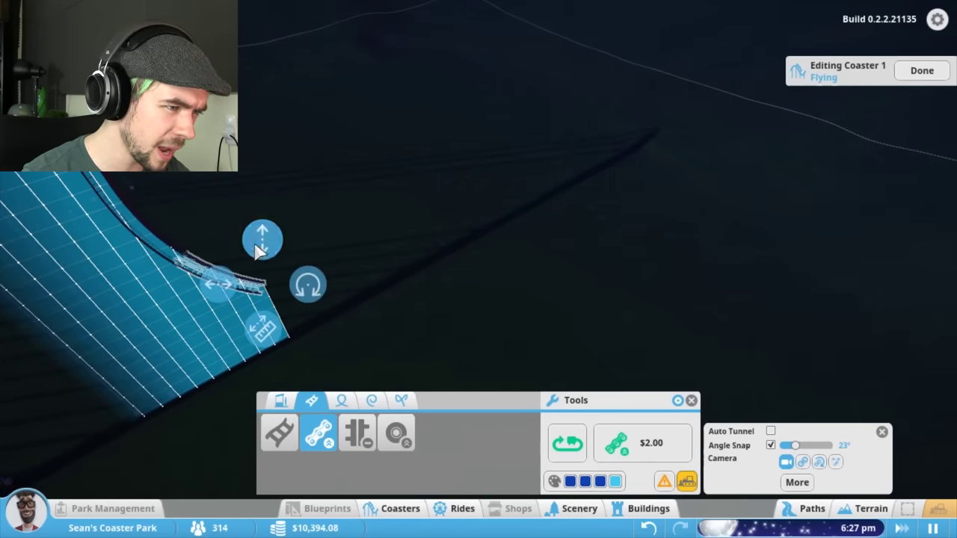
left_click_drag(262, 231, 246, 179)
scroll(263, 267, "down", 2)
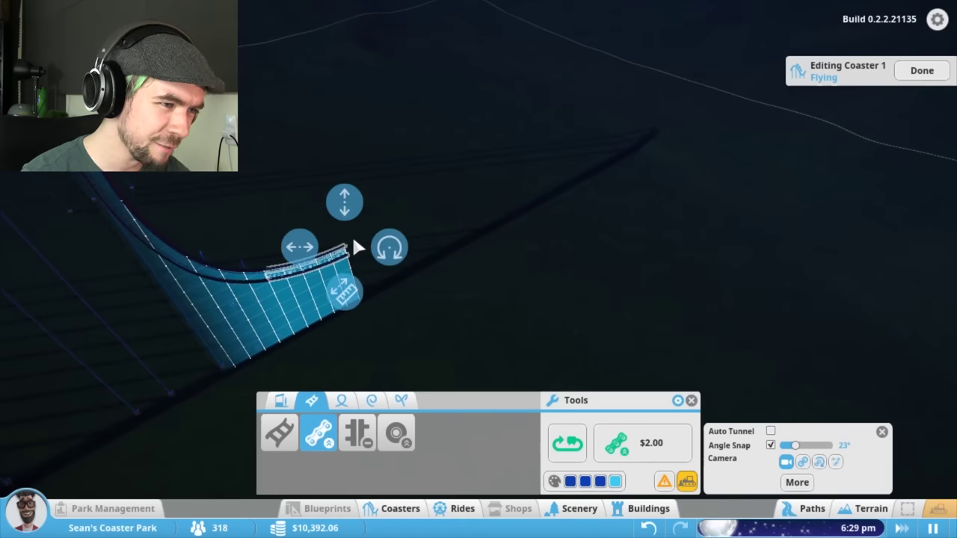
left_click_drag(344, 201, 353, 178)
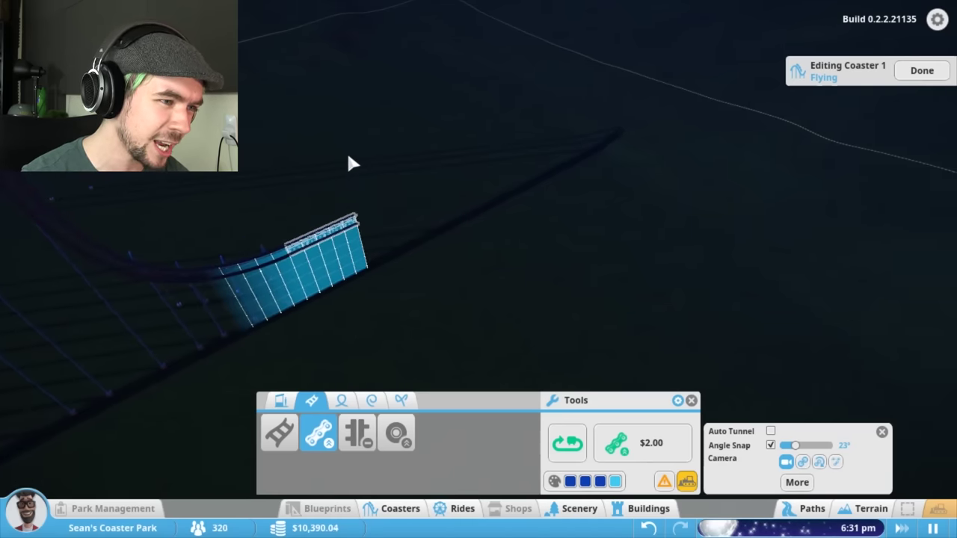
left_click(352, 224)
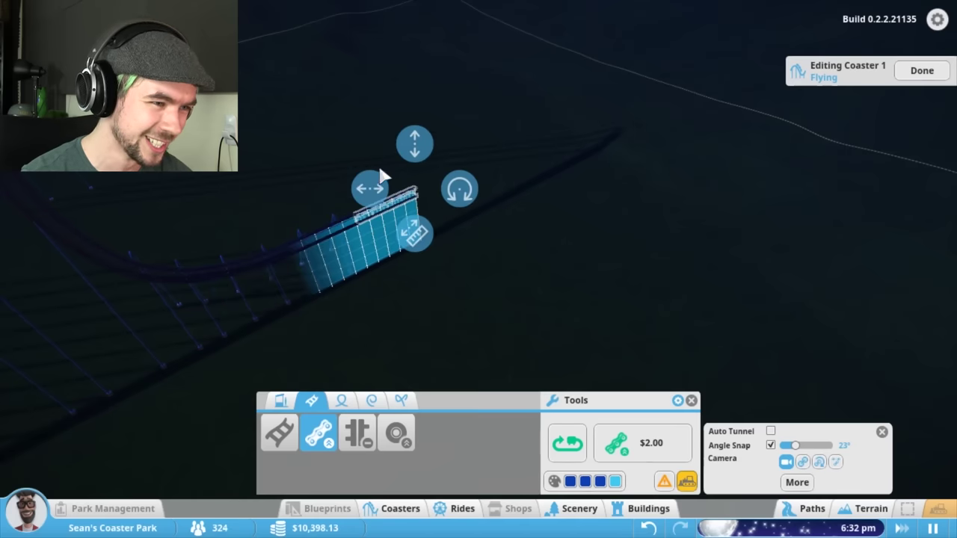
scroll(441, 197, "down", 3)
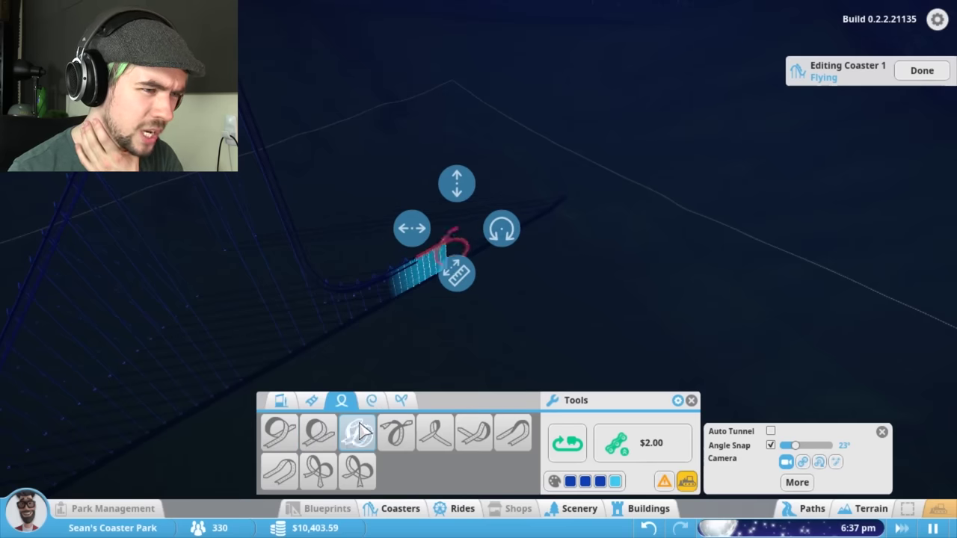
Add a vertical loop at the track end with a straight section after it
left_click(398, 438)
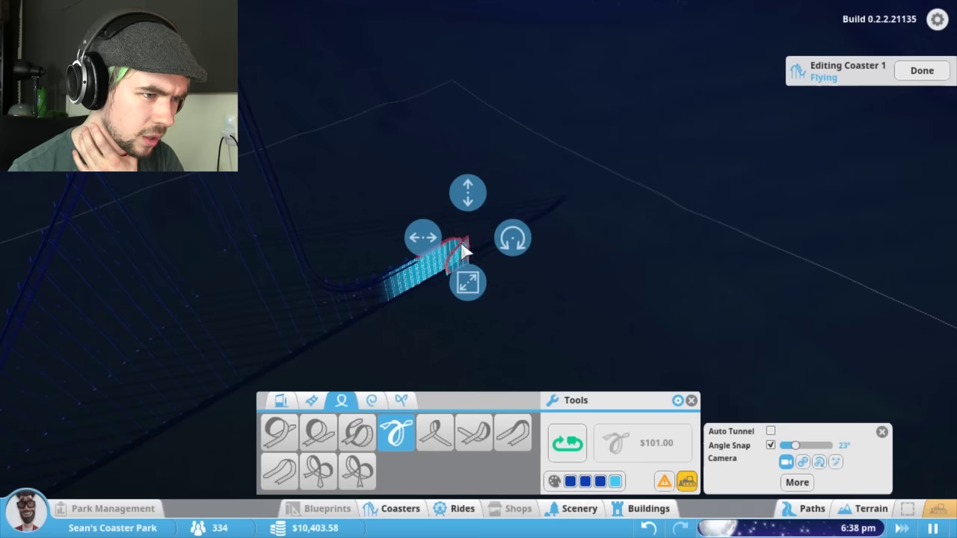
left_click(432, 437)
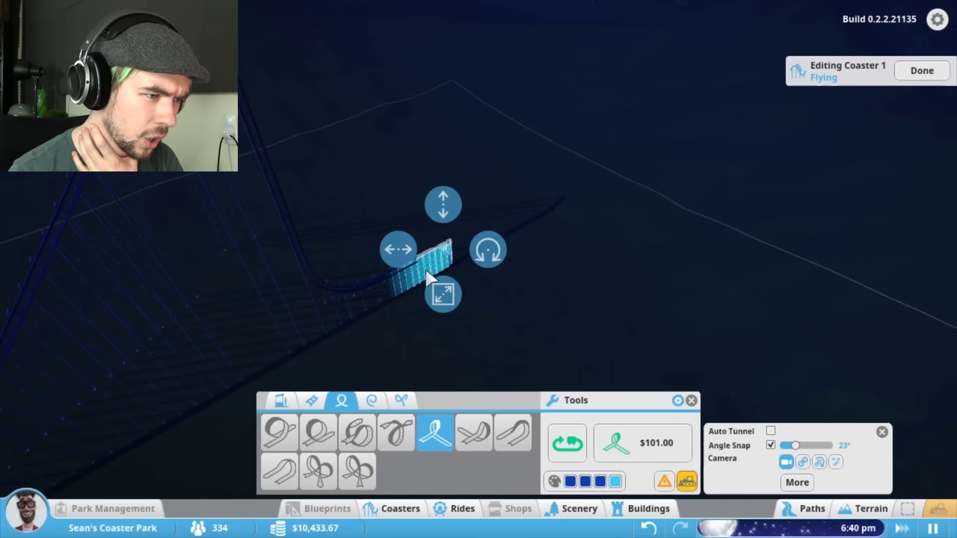
left_click(279, 433)
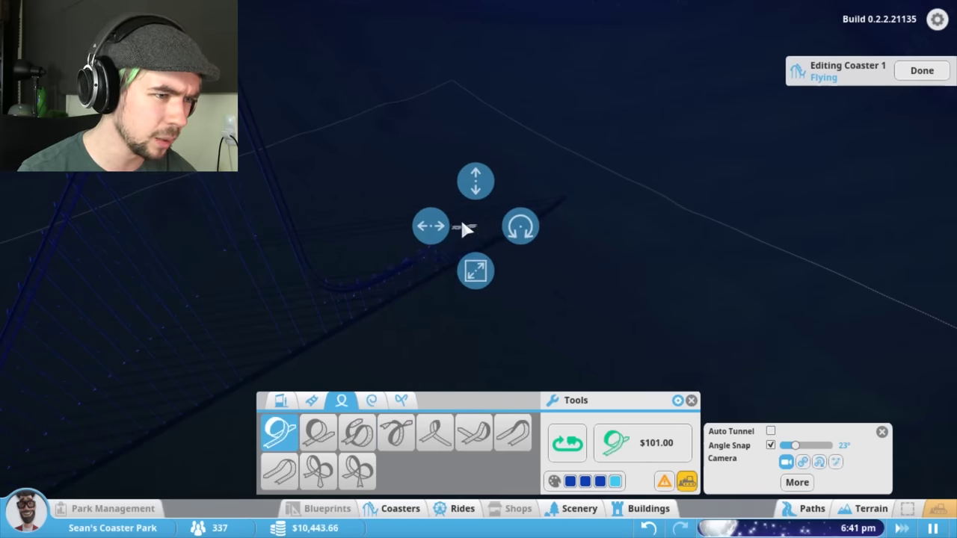
left_click(460, 217)
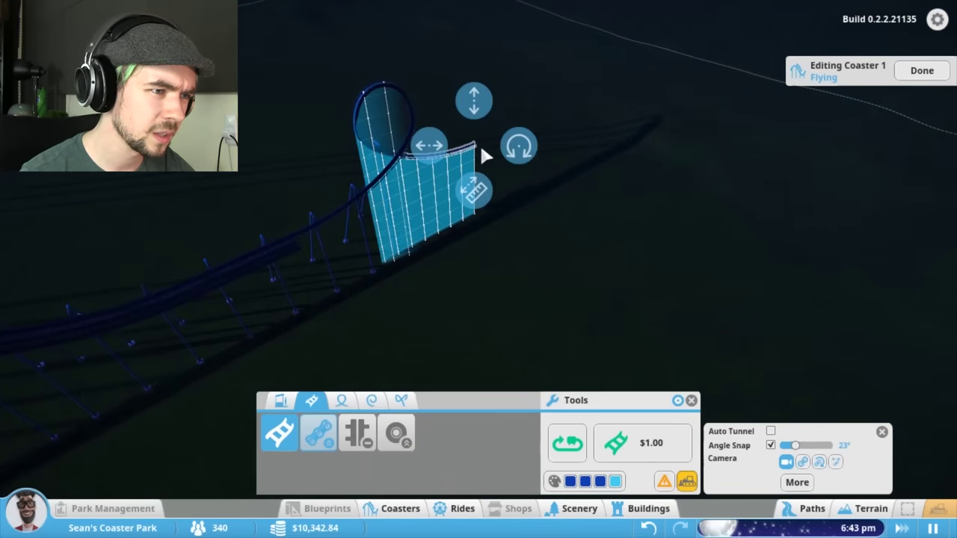
left_click_drag(479, 142, 524, 127)
left_click(535, 124)
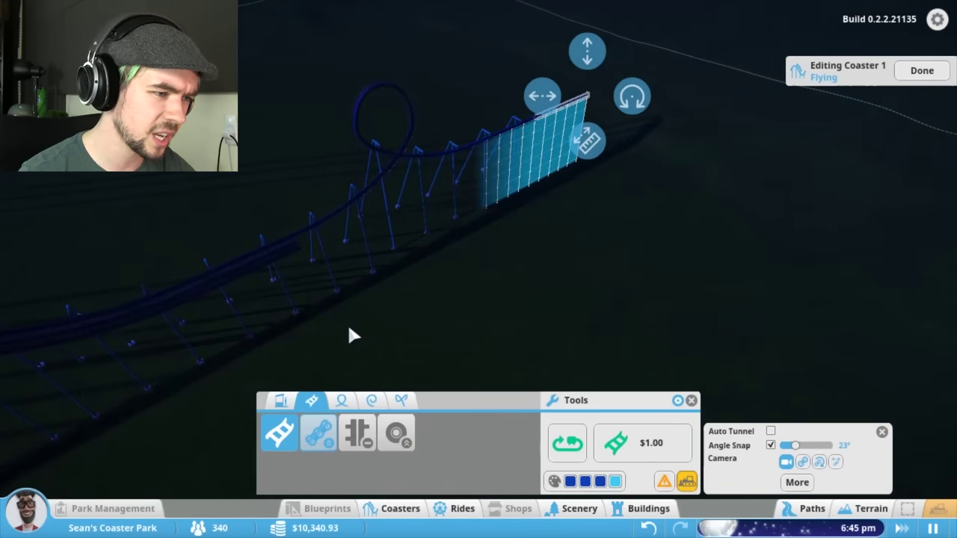
Add a second vertical loop followed by another straight track section
left_click(340, 401)
left_click(281, 432)
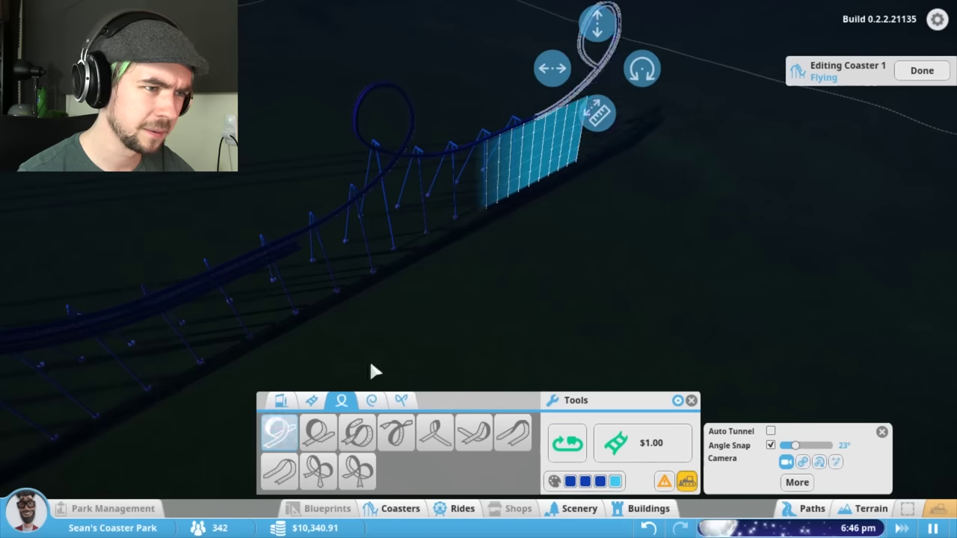
left_click(551, 127)
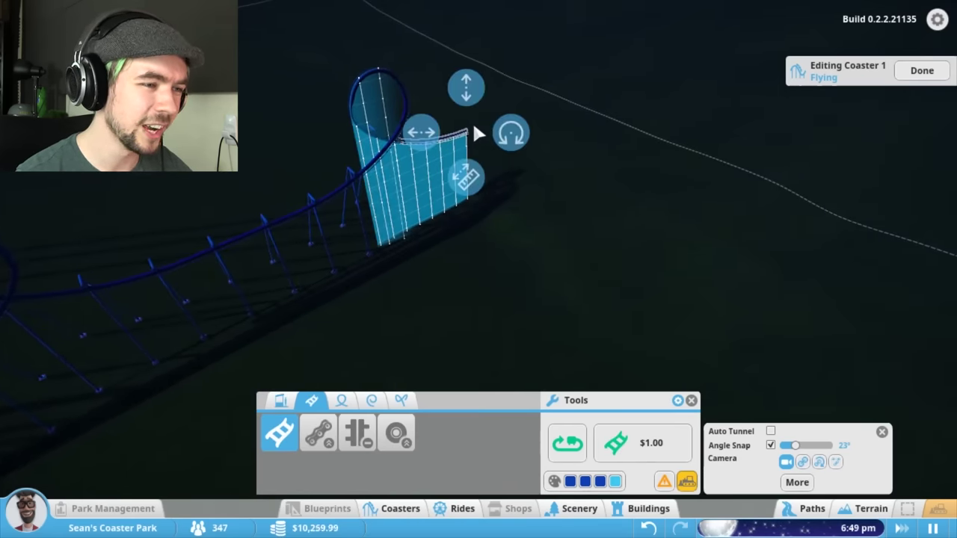
left_click(477, 133)
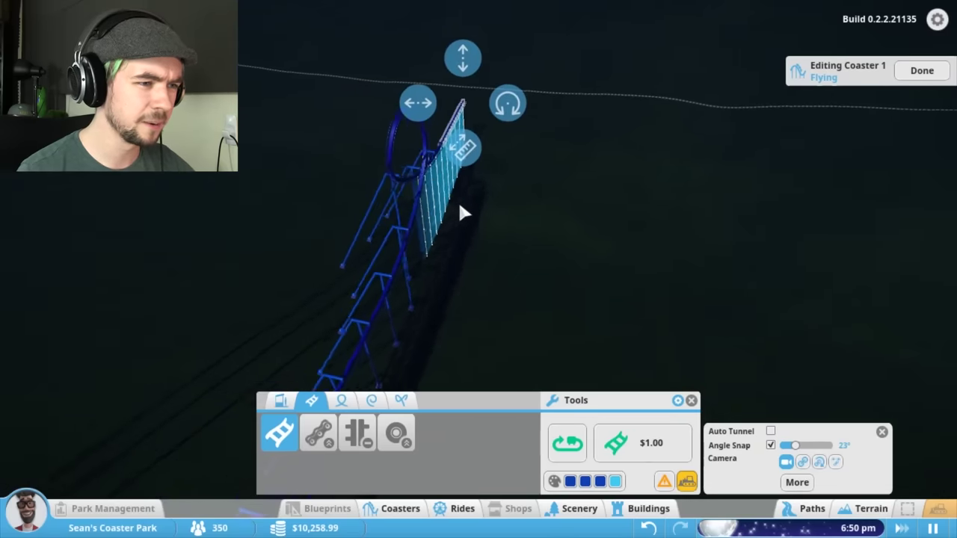
left_click_drag(458, 213, 496, 251)
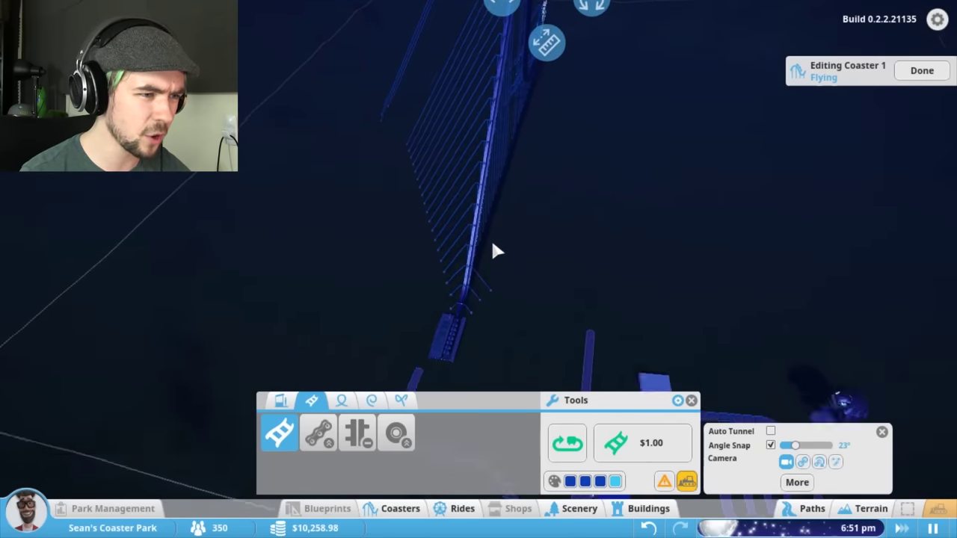
scroll(494, 246, "down", 3)
scroll(486, 230, "up", 3)
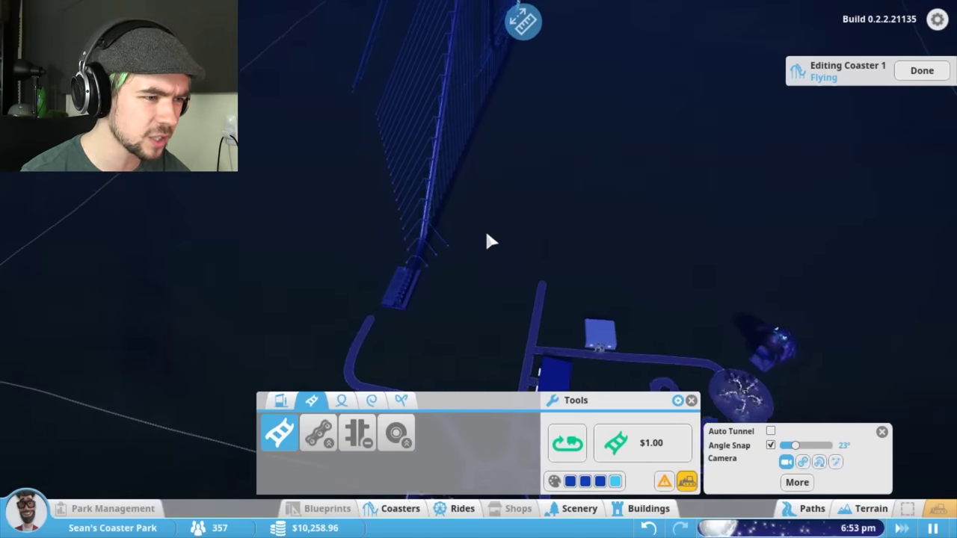
mouse_move(485, 239)
left_mouse_down()
mouse_move(499, 188)
mouse_move(383, 161)
left_mouse_up()
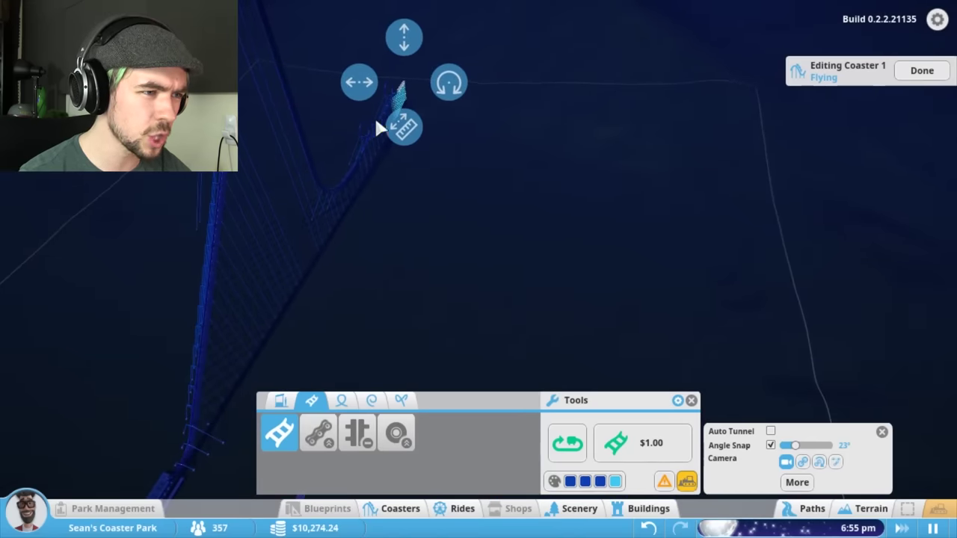
left_click_drag(445, 134, 411, 105)
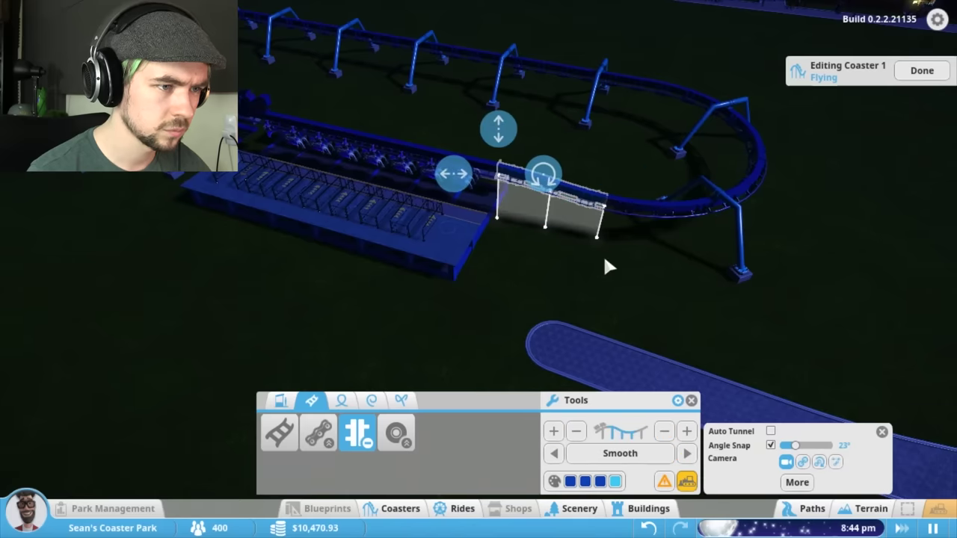
mouse_move(576, 259)
left_mouse_down()
mouse_move(527, 101)
mouse_move(601, 103)
mouse_move(615, 128)
mouse_move(522, 113)
mouse_move(550, 138)
mouse_move(514, 132)
mouse_move(527, 176)
mouse_move(549, 150)
left_mouse_up()
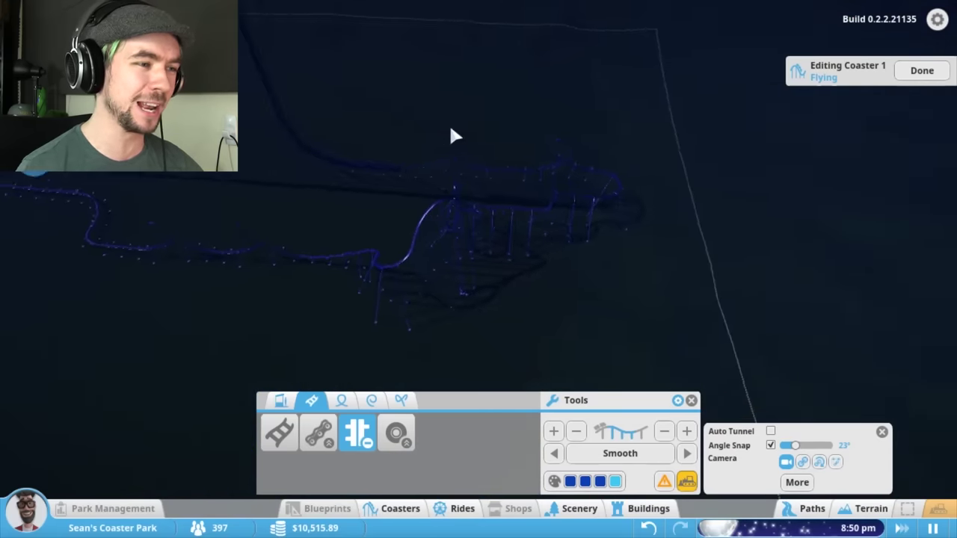
left_click_drag(466, 133, 520, 179)
scroll(508, 184, "up", 4)
scroll(507, 184, "up", 3)
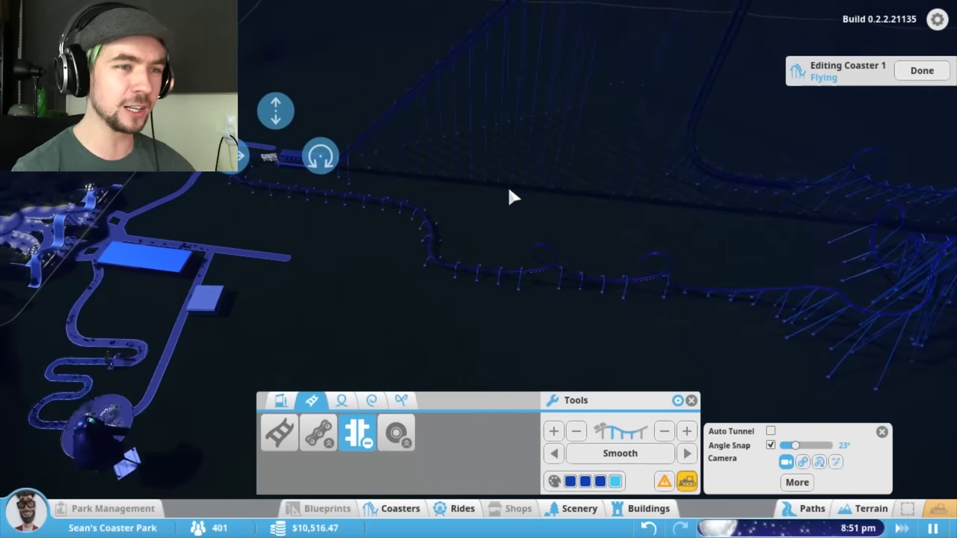
scroll(507, 184, "up", 3)
scroll(504, 188, "up", 3)
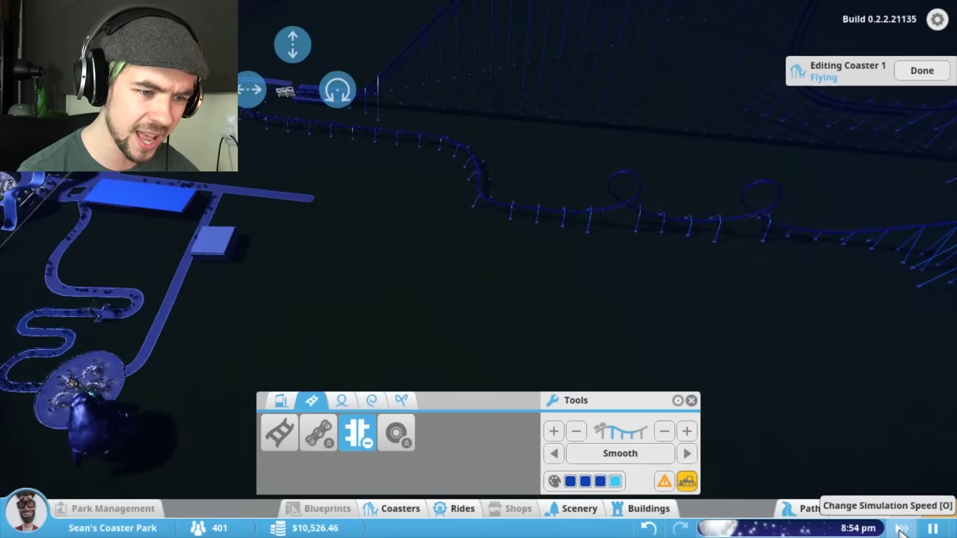
key("s")
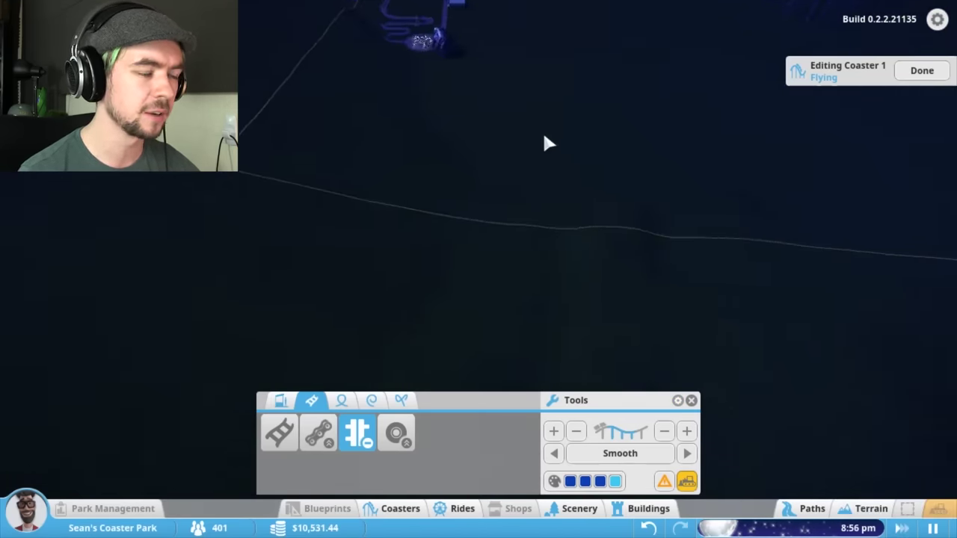
scroll(509, 100, "up", 3)
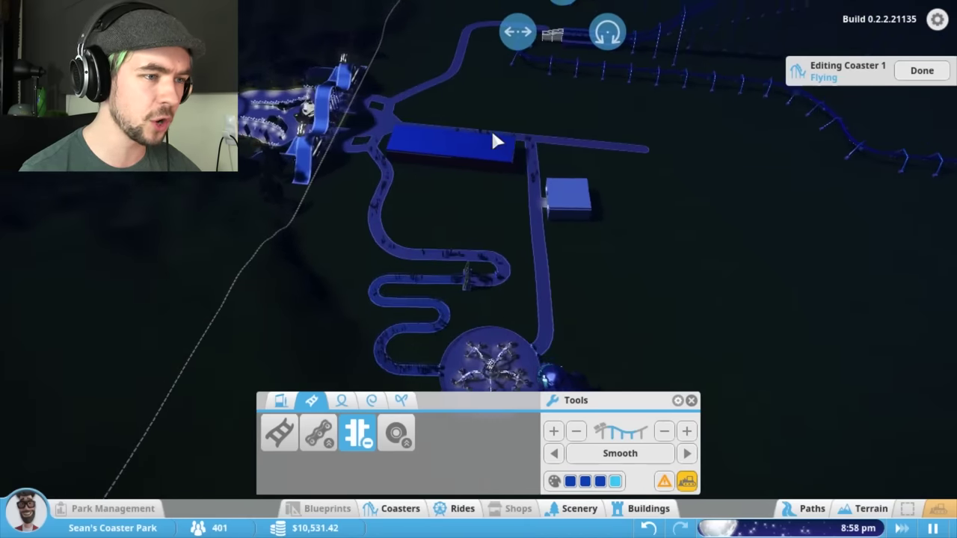
scroll(512, 138, "up", 3)
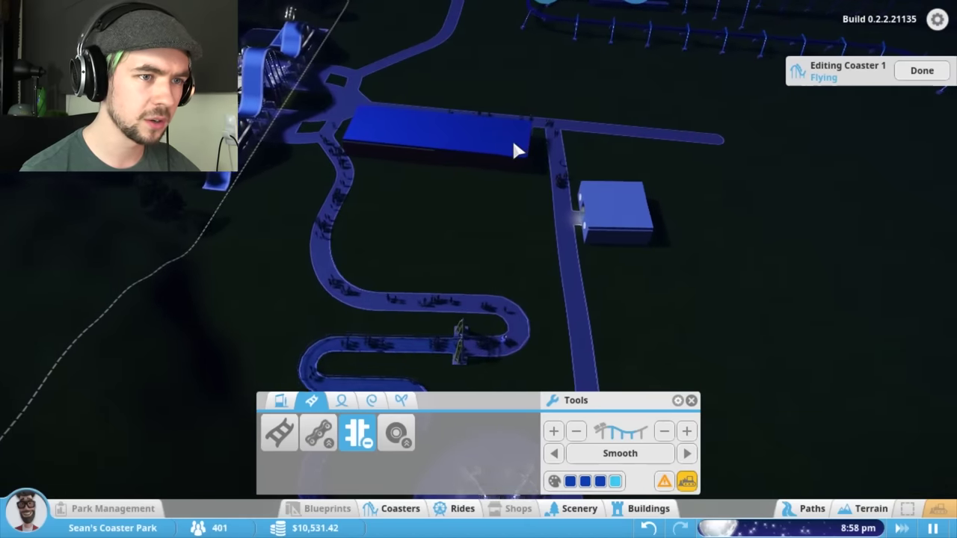
Save the park as 'jacaktron Land' from the Options menu and resume play
left_click(940, 23)
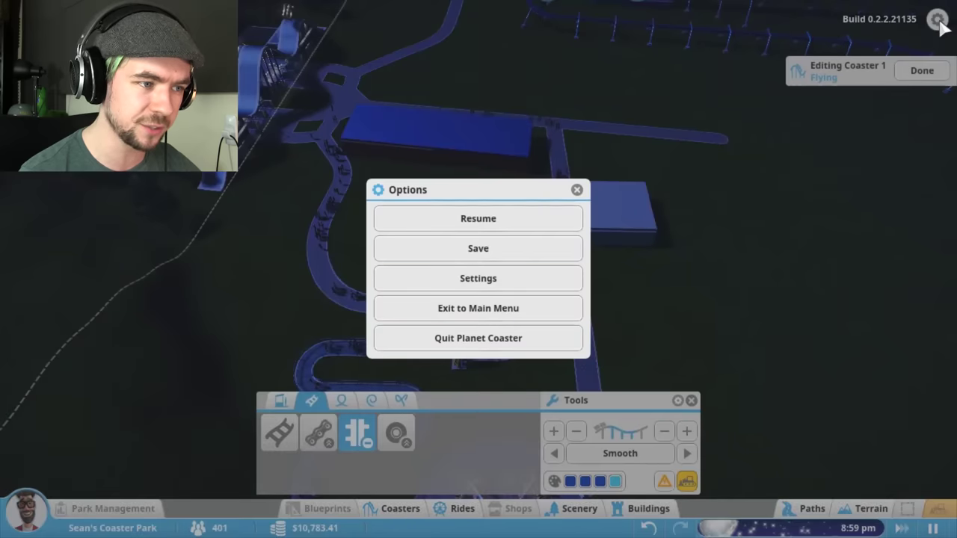
left_click(543, 246)
type("jaca")
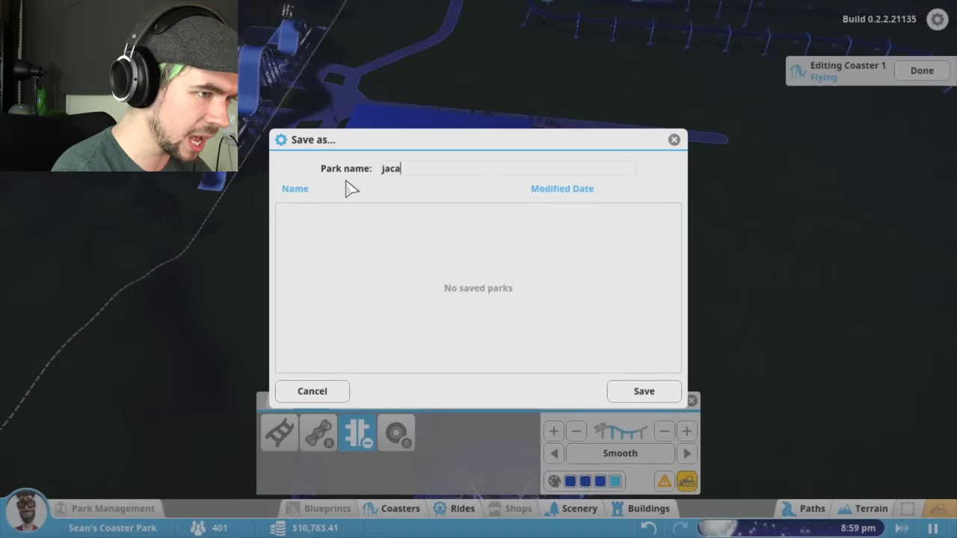
type("ktron Land")
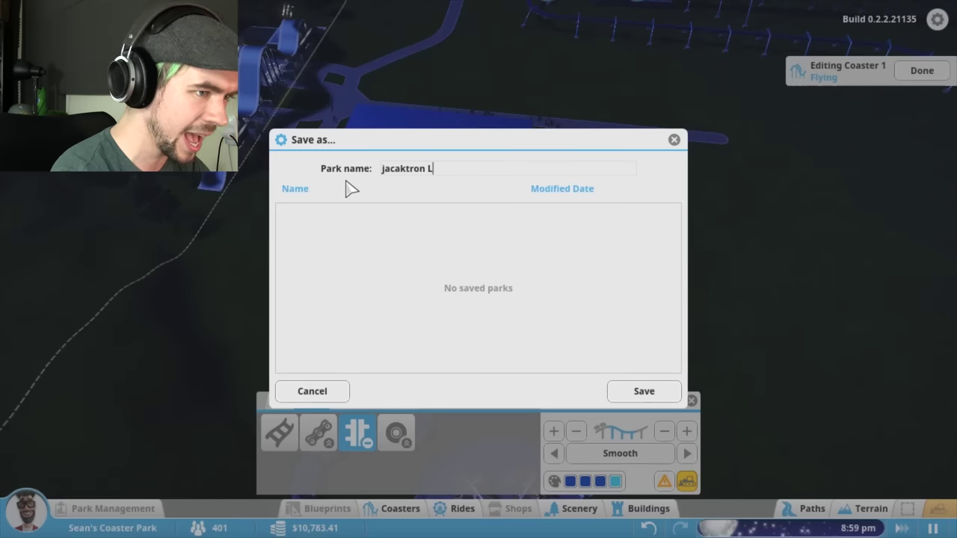
left_click(644, 391)
left_click(523, 227)
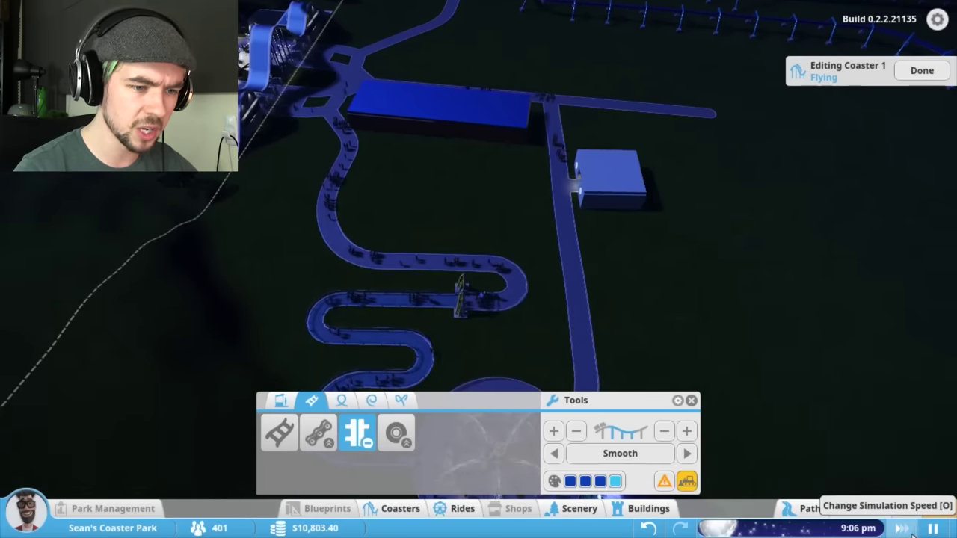
Speed up the simulation and move the cargo crate pile inside the queue's bend
left_click(902, 527)
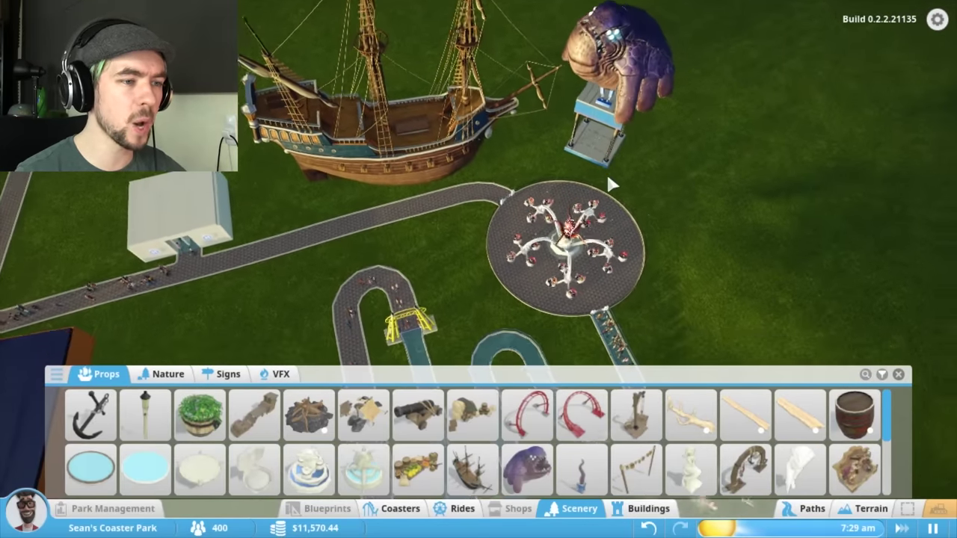
key("s")
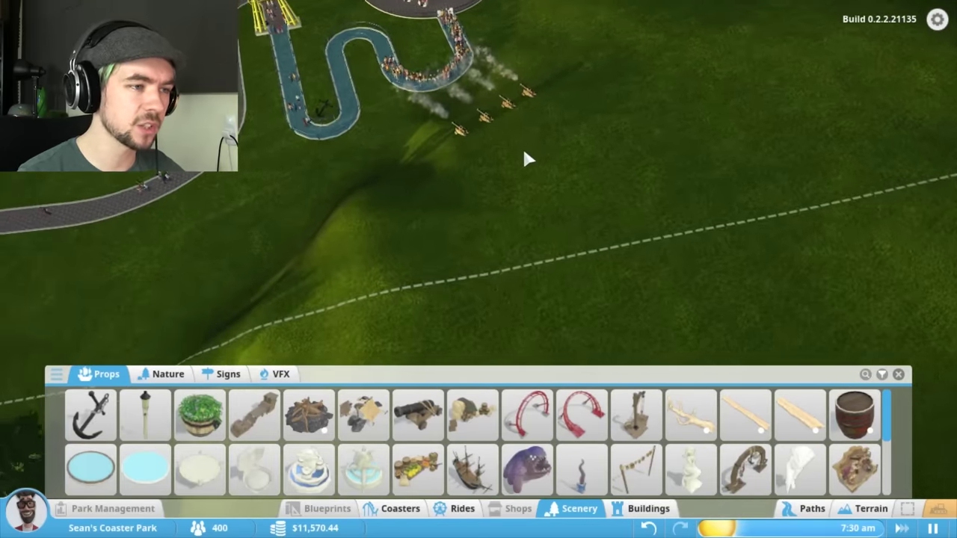
scroll(522, 146, "up", 3)
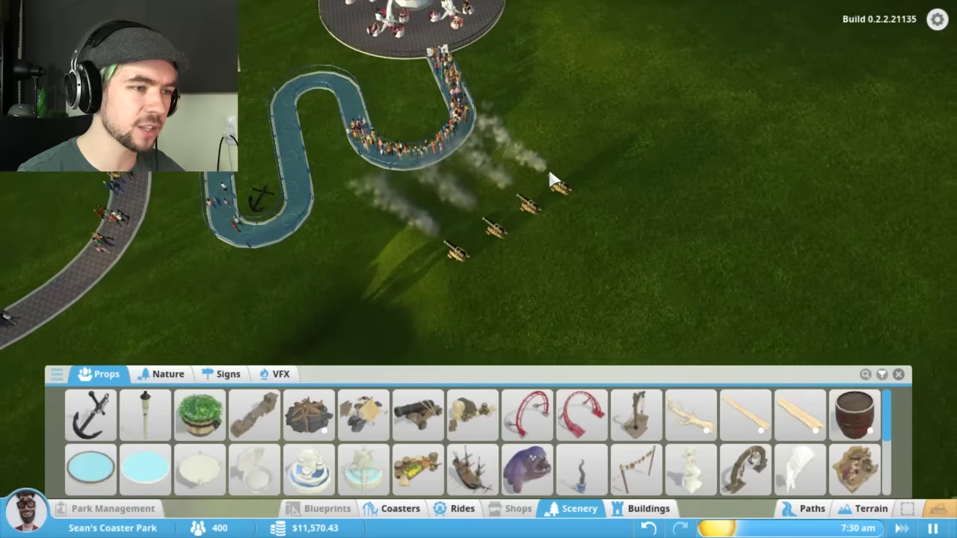
scroll(486, 164, "up", 3)
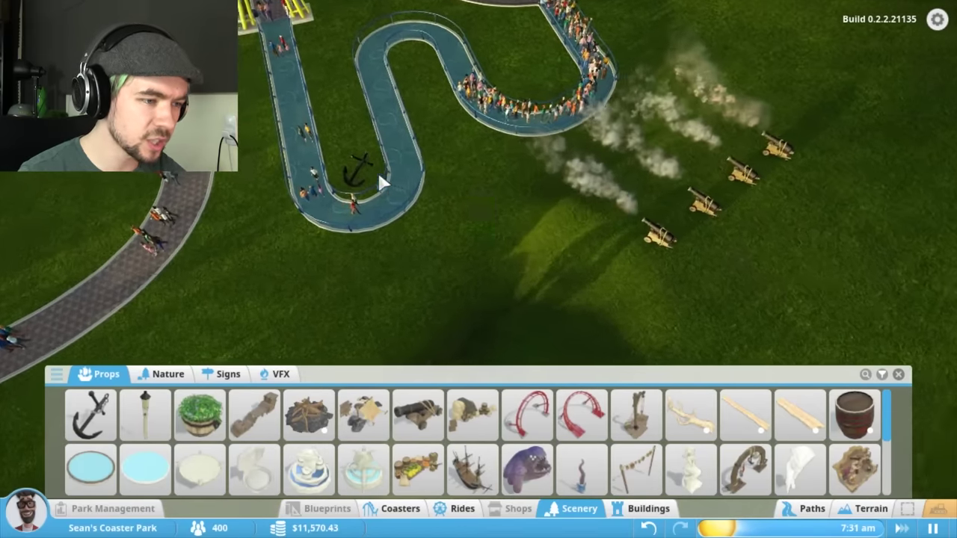
scroll(377, 170, "up", 3)
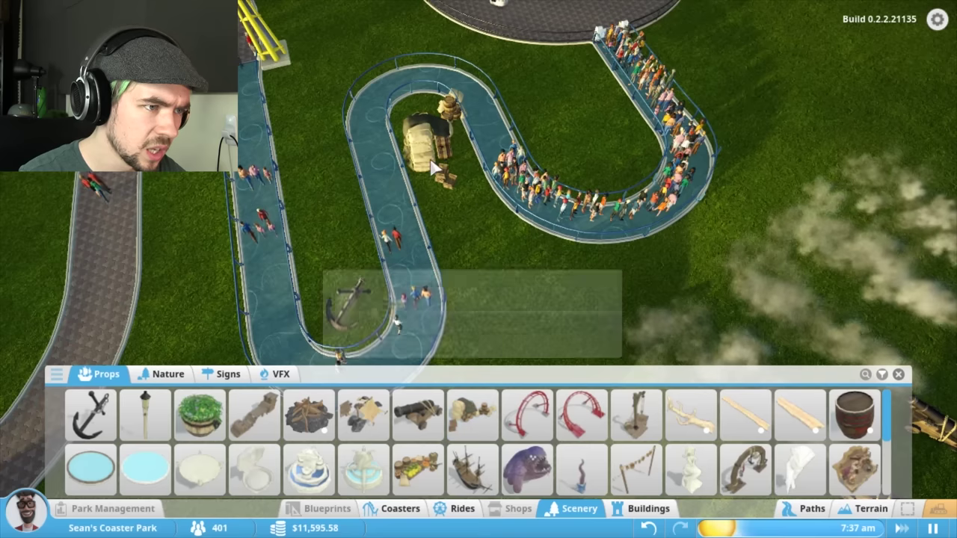
left_click(472, 414)
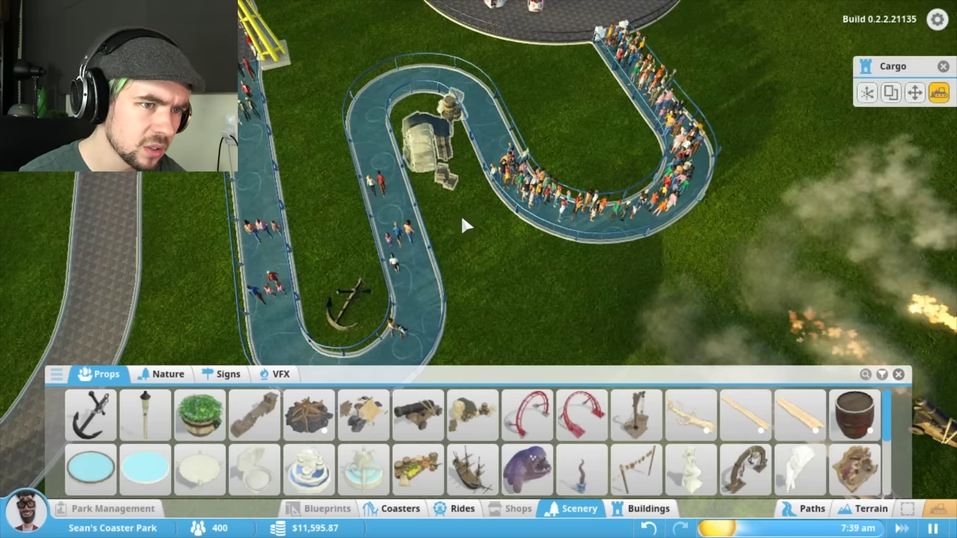
left_click(915, 93)
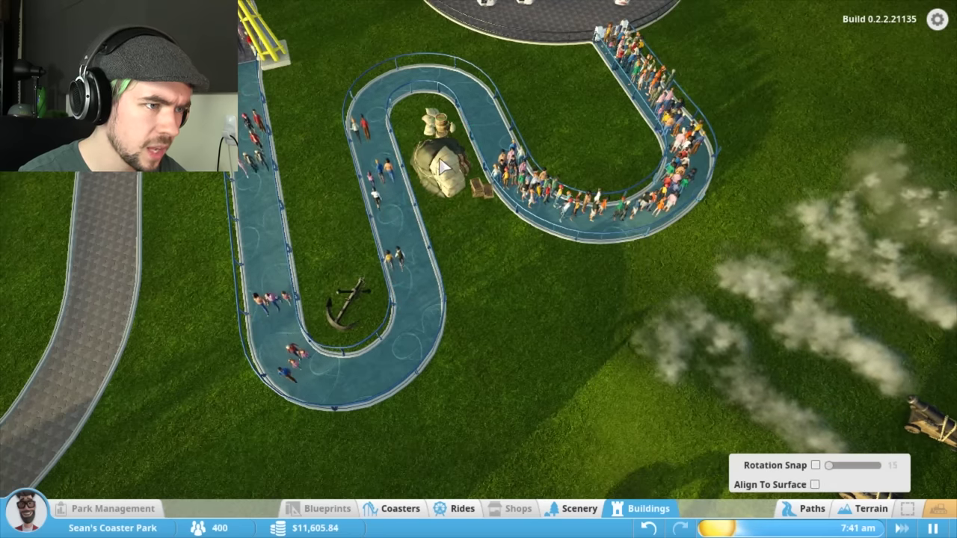
right_click(432, 147)
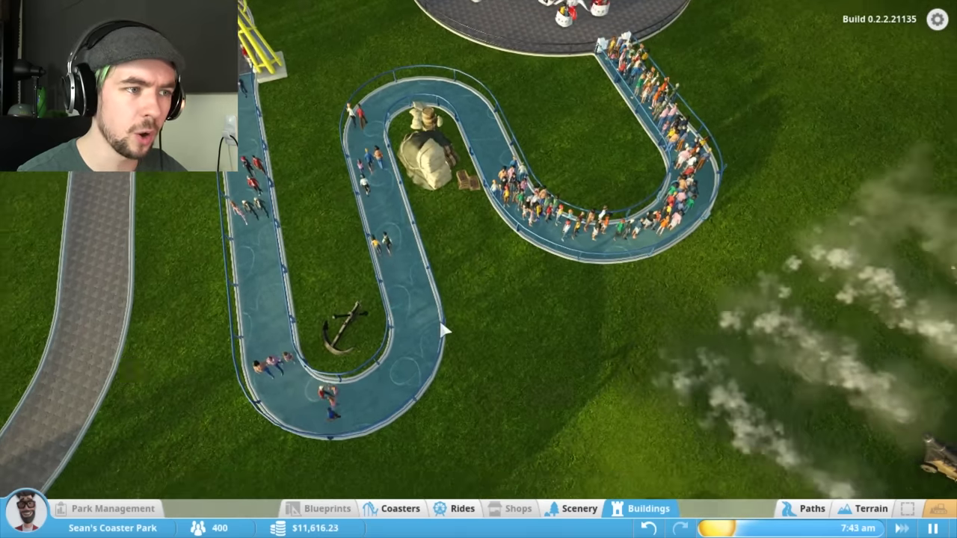
scroll(630, 300, "down", 3)
scroll(607, 305, "down", 3)
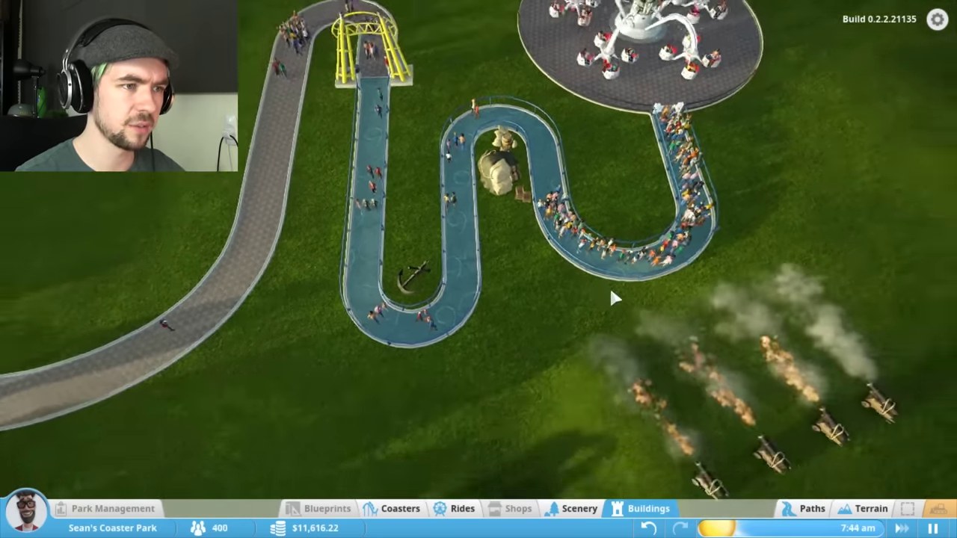
scroll(609, 285, "down", 2)
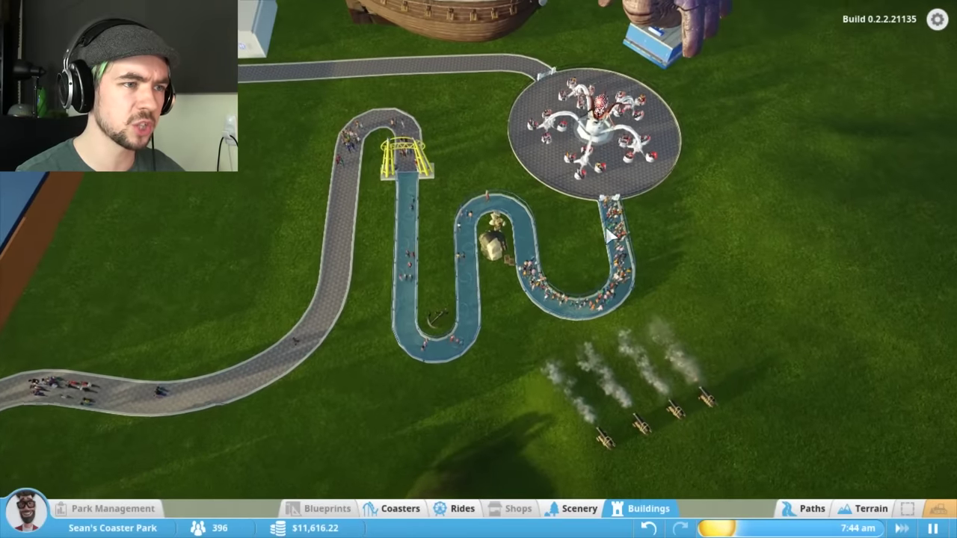
scroll(607, 235, "down", 3)
scroll(523, 224, "down", 2)
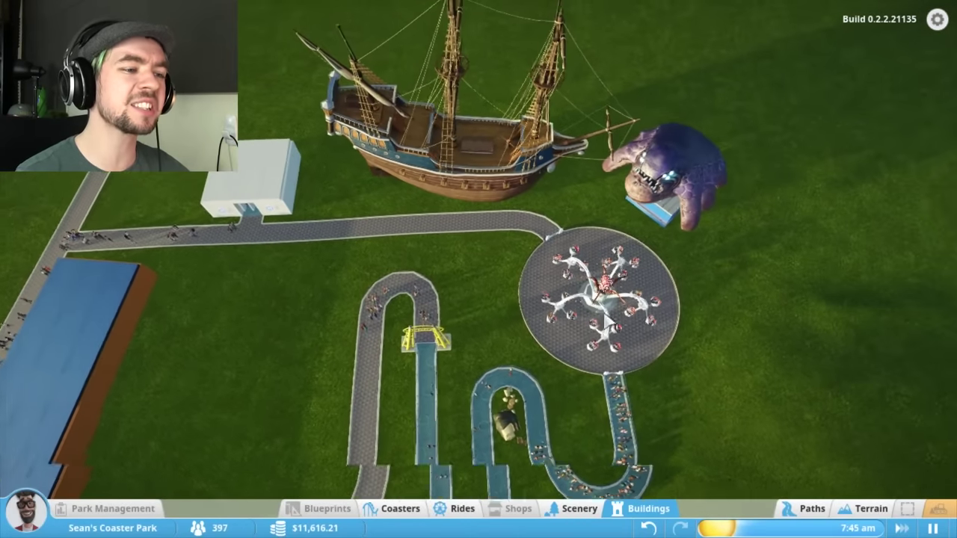
scroll(479, 210, "up", 2)
scroll(523, 213, "up", 2)
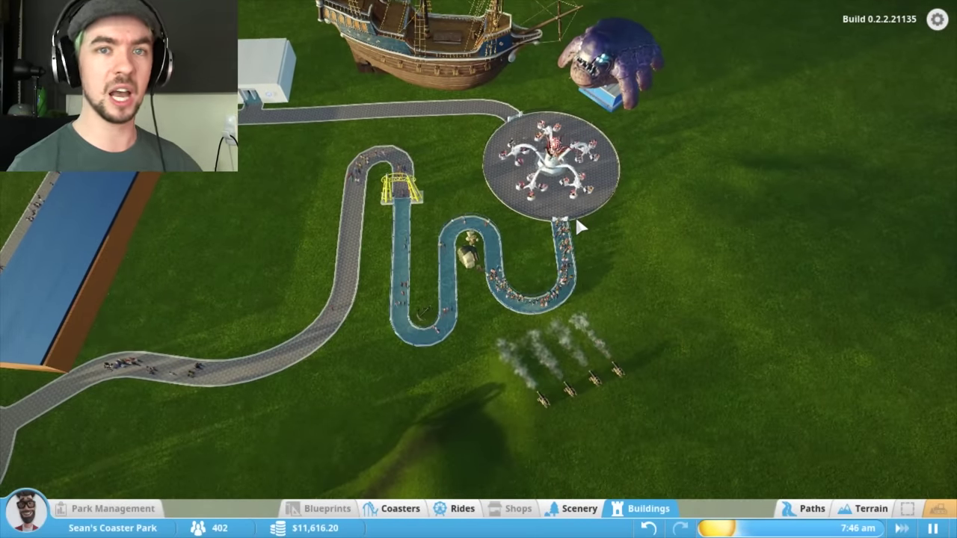
mouse_move(575, 214)
left_mouse_down()
mouse_move(461, 207)
mouse_move(817, 110)
left_mouse_up()
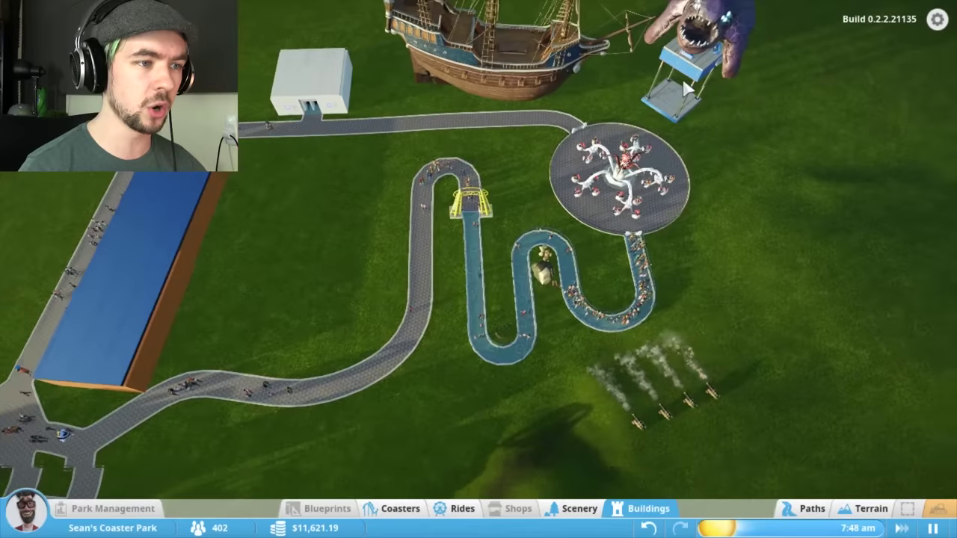
scroll(747, 112, "up", 3)
left_click_drag(748, 113, 698, 110)
scroll(699, 111, "down", 3)
mouse_move(733, 161)
left_mouse_down()
mouse_move(540, 265)
mouse_move(345, 196)
left_mouse_up()
scroll(370, 166, "up", 2)
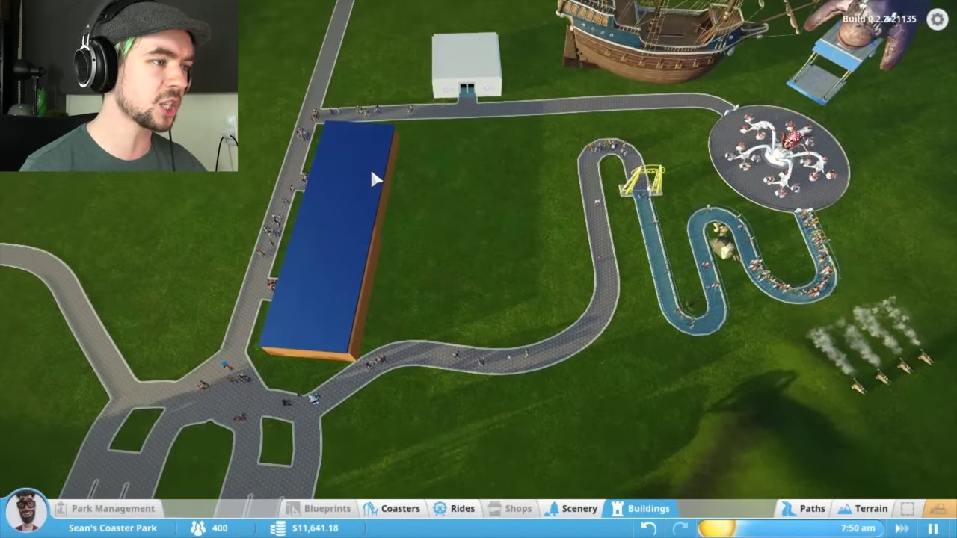
mouse_move(370, 166)
left_mouse_down()
mouse_move(361, 142)
mouse_move(369, 73)
mouse_move(421, 265)
mouse_move(443, 280)
mouse_move(460, 316)
left_mouse_up()
scroll(420, 265, "up", 3)
scroll(442, 280, "up", 3)
scroll(460, 315, "up", 3)
left_click_drag(522, 353, 483, 339)
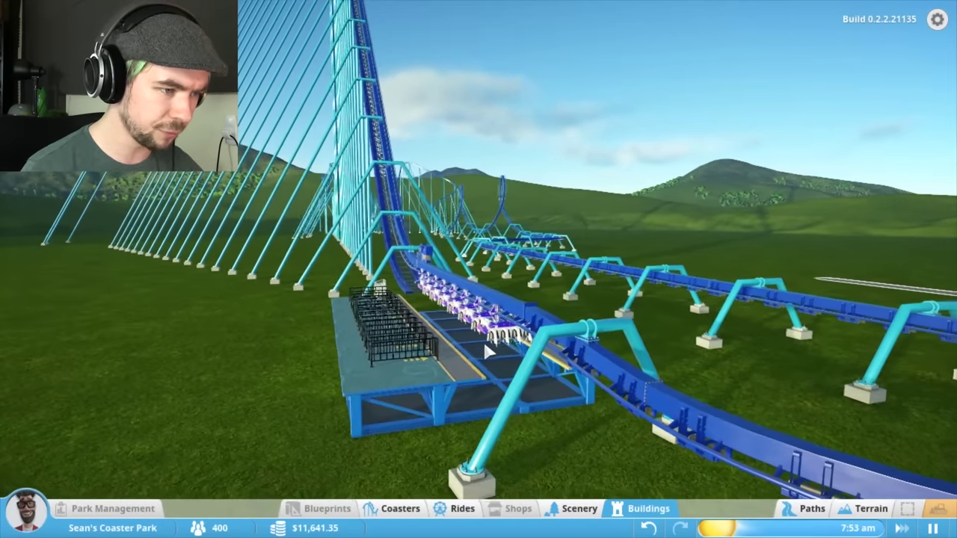
scroll(483, 339, "down", 2)
left_click_drag(492, 377, 416, 258)
scroll(482, 357, "up", 3)
scroll(413, 254, "down", 3)
scroll(415, 258, "down", 3)
scroll(415, 257, "down", 3)
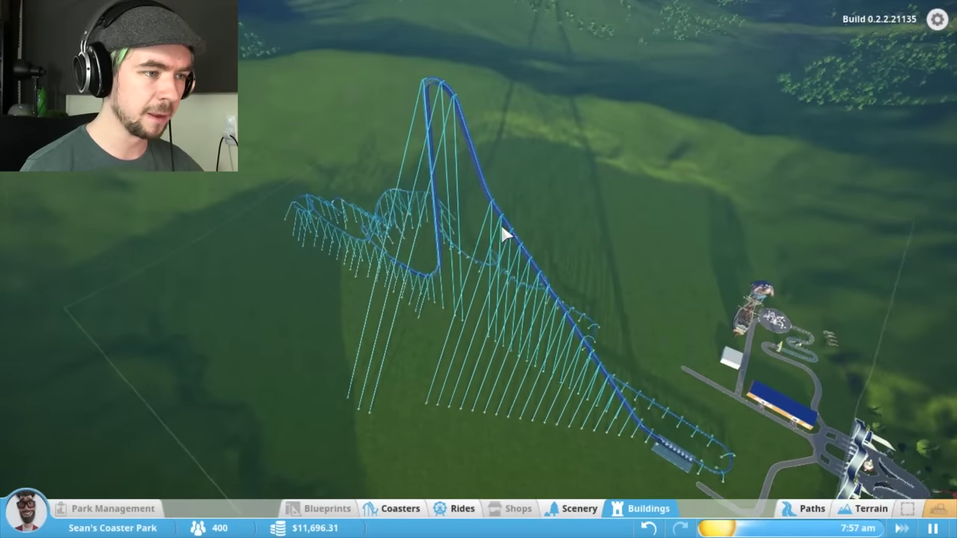
mouse_move(508, 224)
left_mouse_down()
mouse_move(555, 189)
mouse_move(684, 134)
mouse_move(582, 158)
mouse_move(610, 225)
mouse_move(605, 187)
mouse_move(573, 171)
mouse_move(584, 172)
left_mouse_up()
scroll(585, 172, "up", 3)
scroll(534, 237, "up", 3)
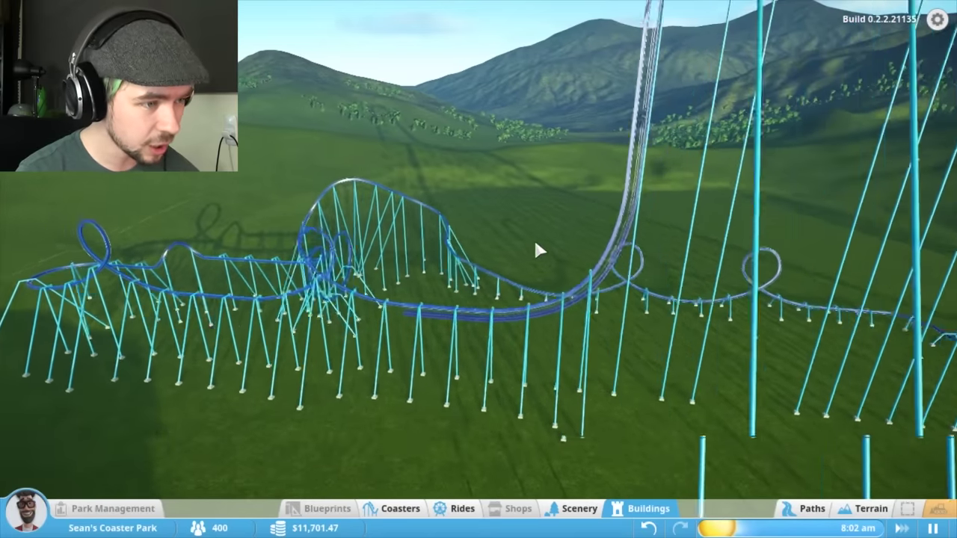
scroll(546, 247, "up", 3)
scroll(556, 256, "up", 3)
scroll(576, 284, "down", 3)
scroll(448, 254, "down", 3)
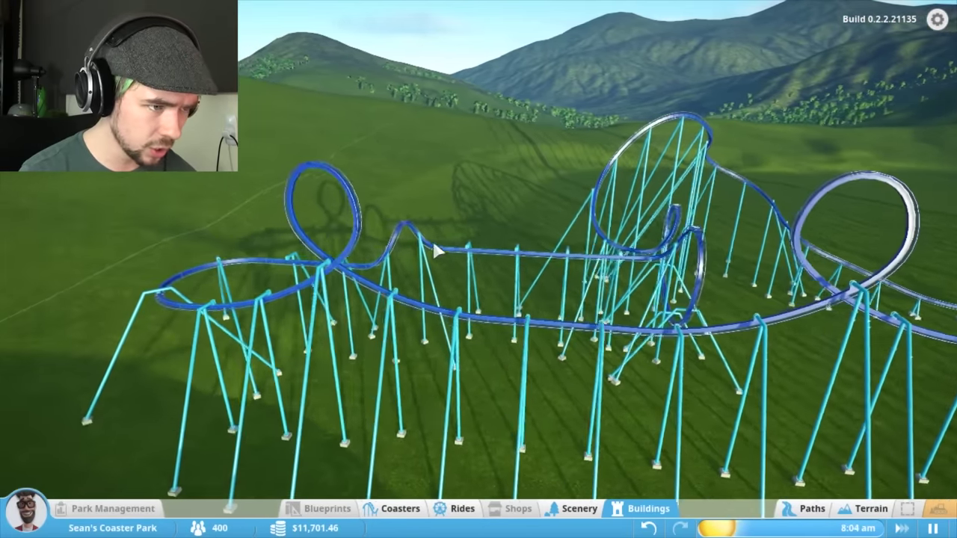
mouse_move(449, 254)
left_mouse_down()
mouse_move(471, 244)
mouse_move(673, 237)
mouse_move(615, 247)
left_mouse_up()
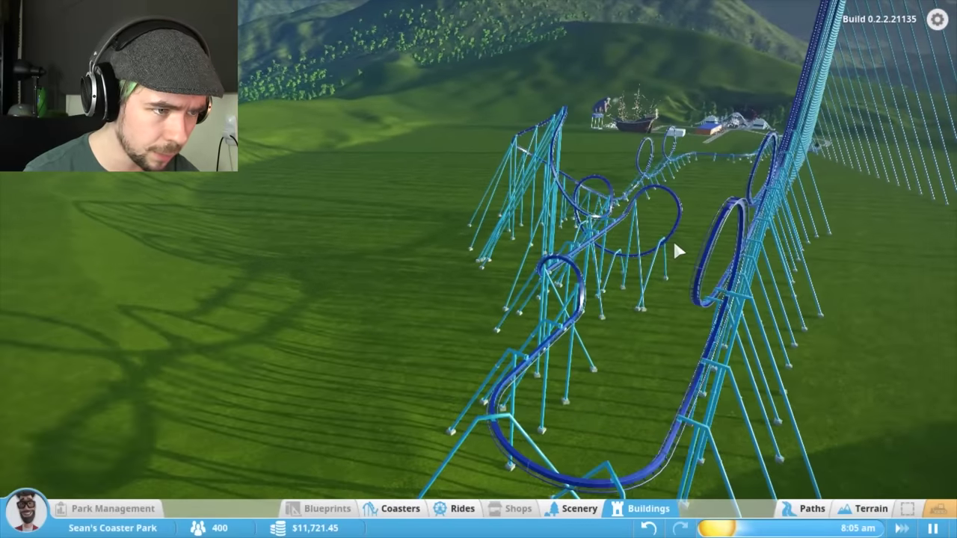
scroll(672, 238, "up", 3)
scroll(635, 291, "up", 3)
mouse_move(635, 292)
left_mouse_down()
mouse_move(662, 296)
mouse_move(568, 247)
left_mouse_up()
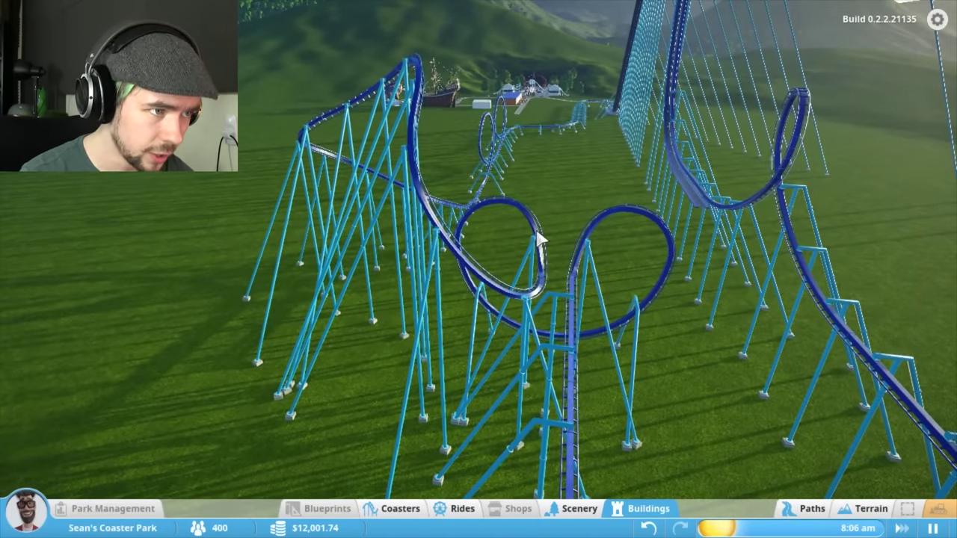
left_click_drag(486, 149, 523, 195)
mouse_move(392, 188)
left_mouse_down()
mouse_move(415, 292)
mouse_move(525, 277)
mouse_move(473, 314)
mouse_move(481, 269)
mouse_move(546, 309)
mouse_move(409, 382)
mouse_move(568, 279)
mouse_move(627, 268)
mouse_move(672, 292)
mouse_move(936, 319)
mouse_move(791, 328)
mouse_move(684, 284)
mouse_move(637, 316)
mouse_move(572, 490)
left_mouse_up()
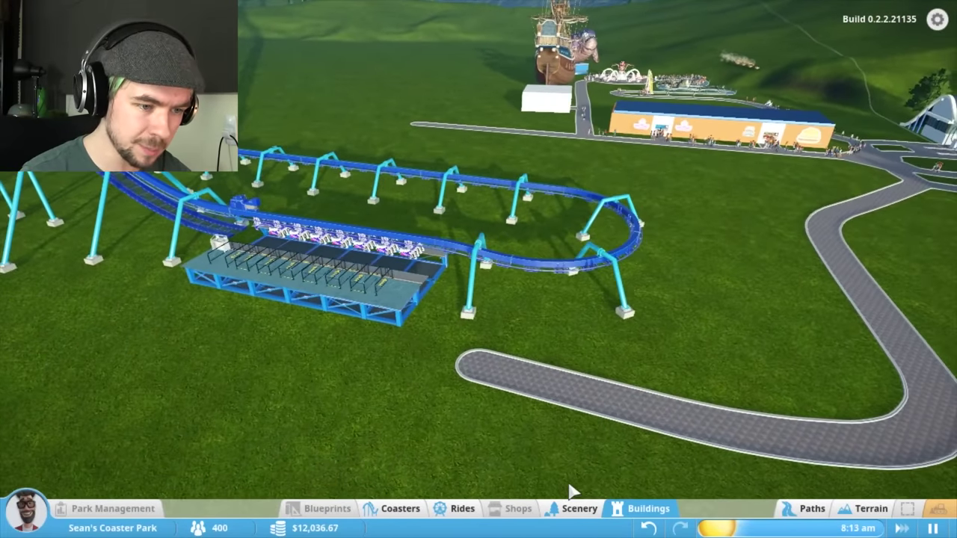
Pan back to the coaster station, close the Path panel, and open Coaster 1's overview
left_click(803, 508)
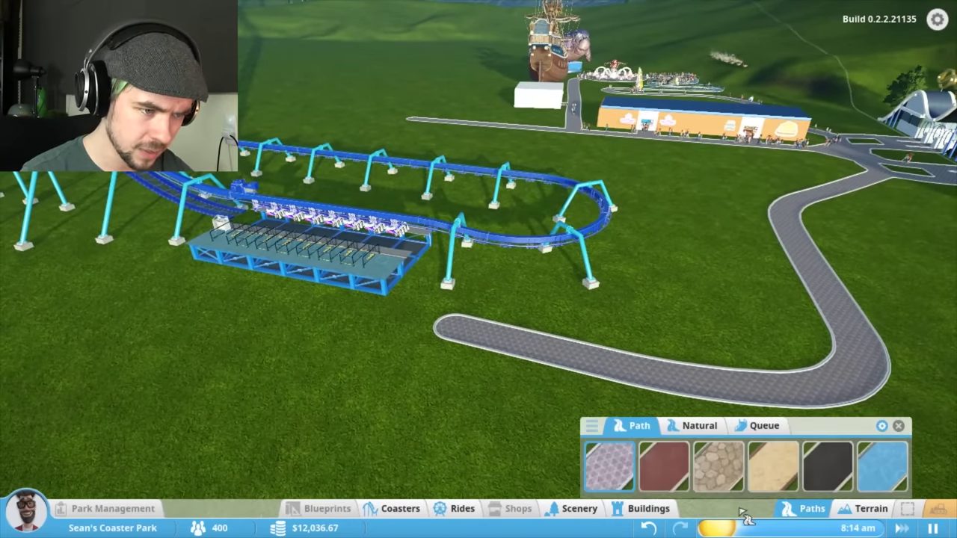
left_click_drag(516, 355, 470, 285)
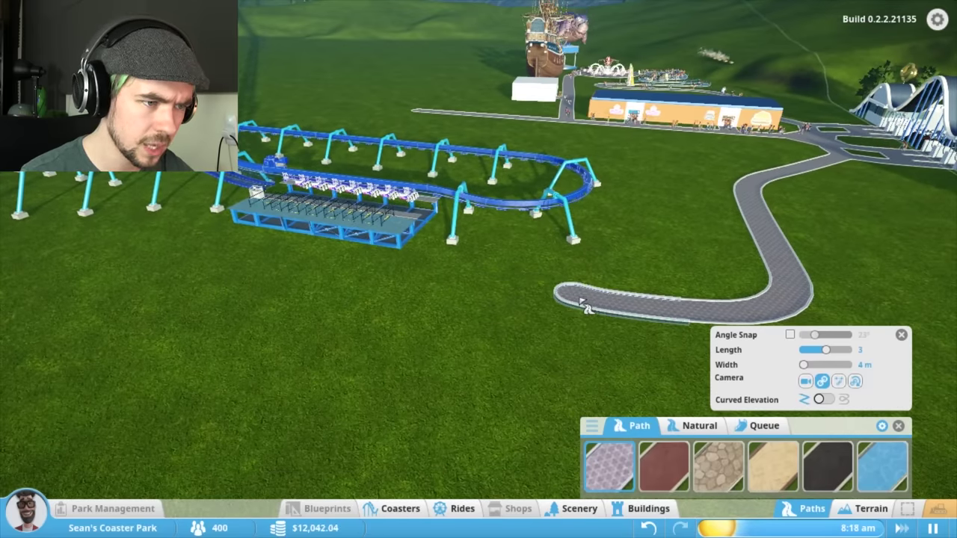
key("d")
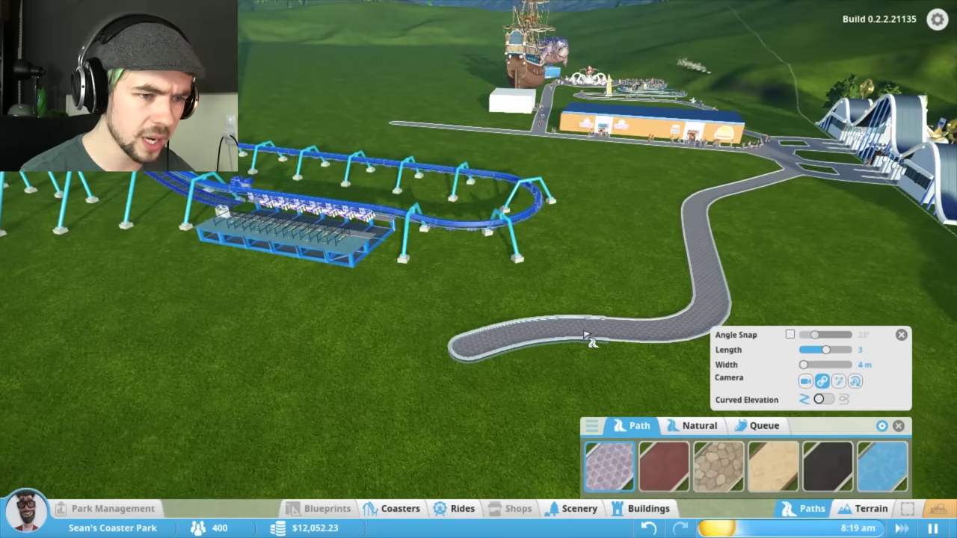
left_click_drag(908, 342, 433, 245)
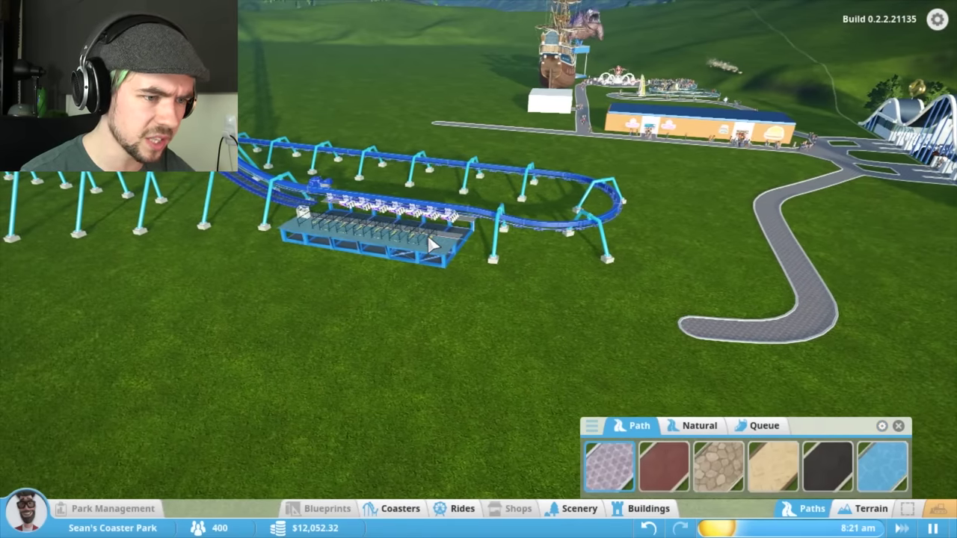
left_click(898, 426)
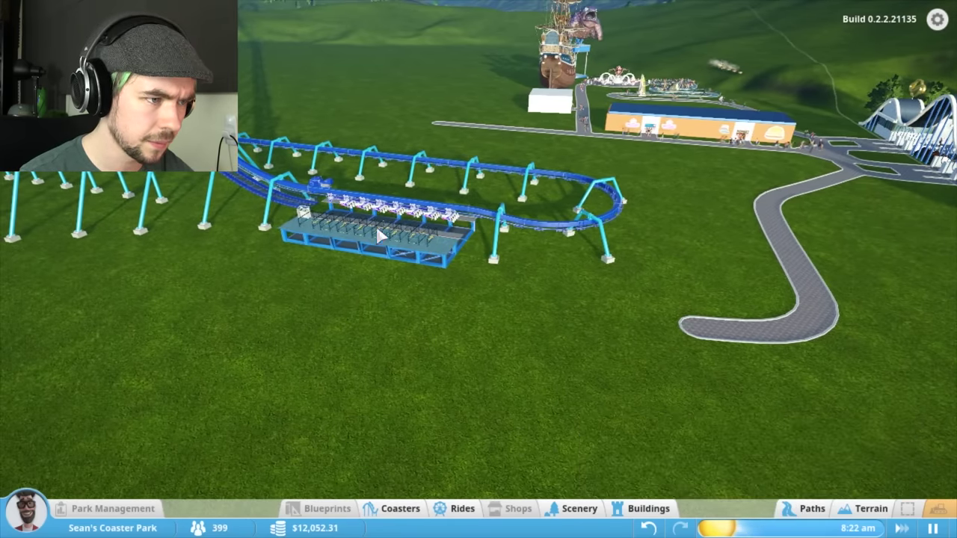
left_click(392, 236)
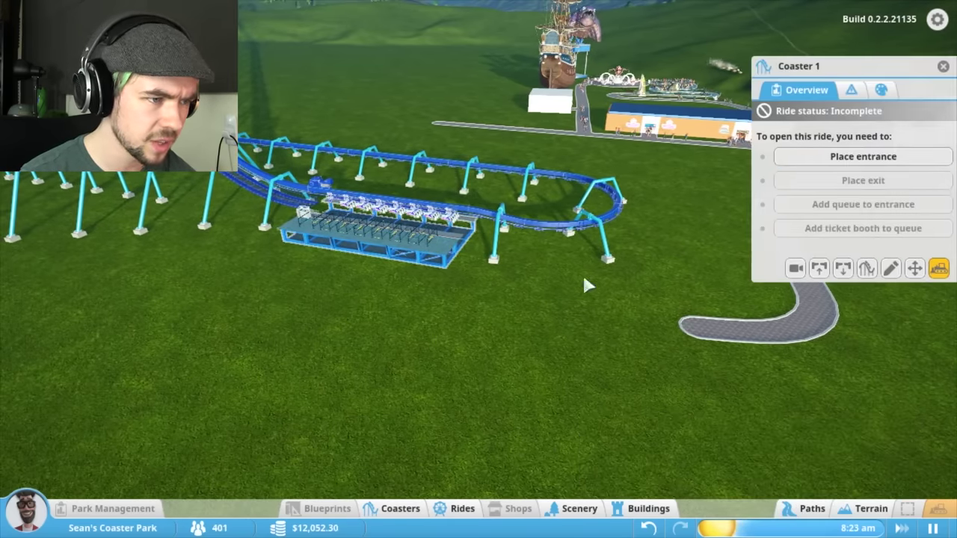
scroll(612, 314, "up", 6)
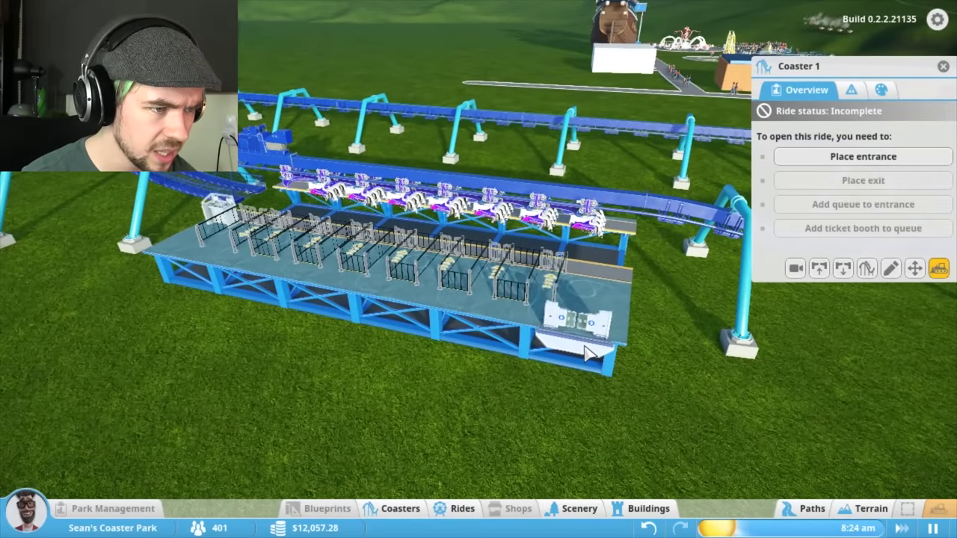
Place Coaster 1's exit platform at the station front and survey the station and path
left_click_drag(336, 254, 284, 265)
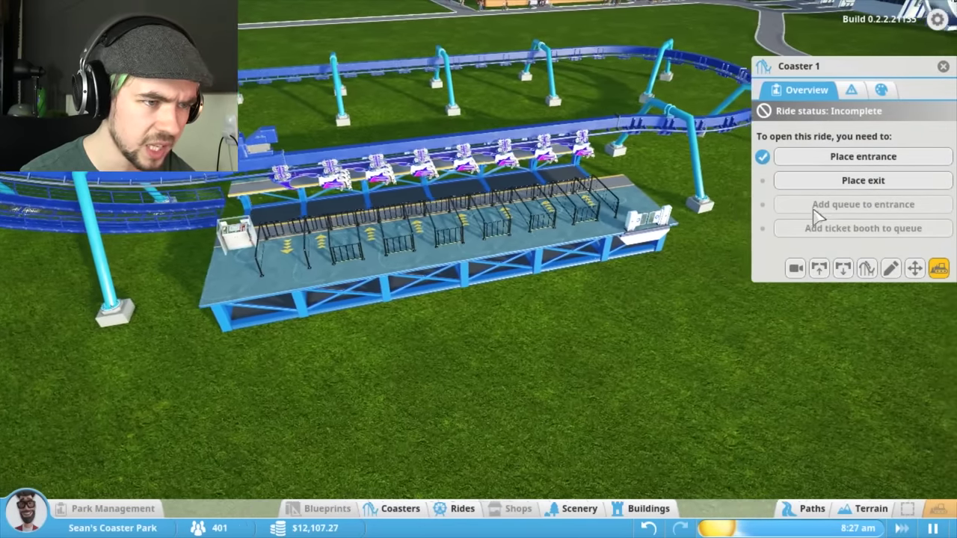
left_click(862, 180)
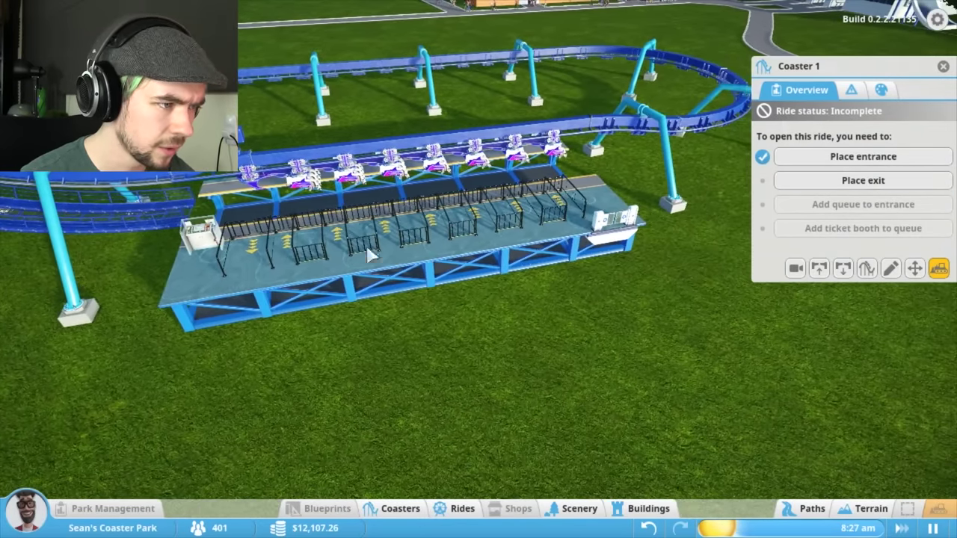
left_click(254, 299)
scroll(451, 248, "down", 8)
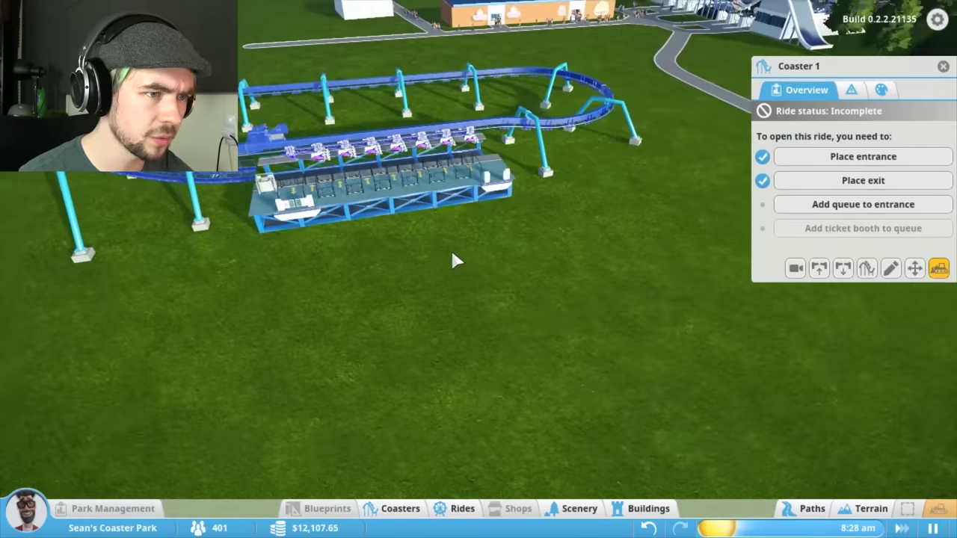
left_click_drag(451, 248, 458, 261)
key("q")
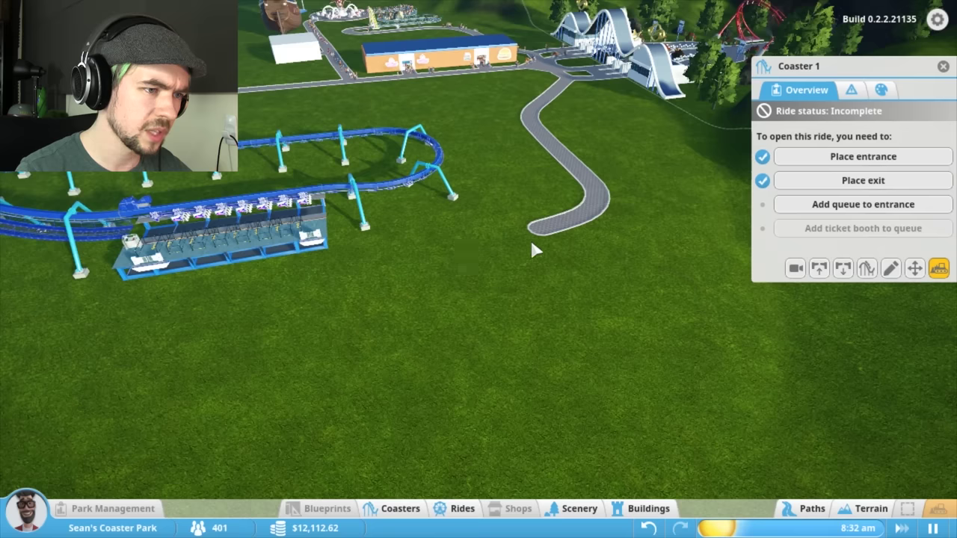
scroll(288, 252, "down", 3)
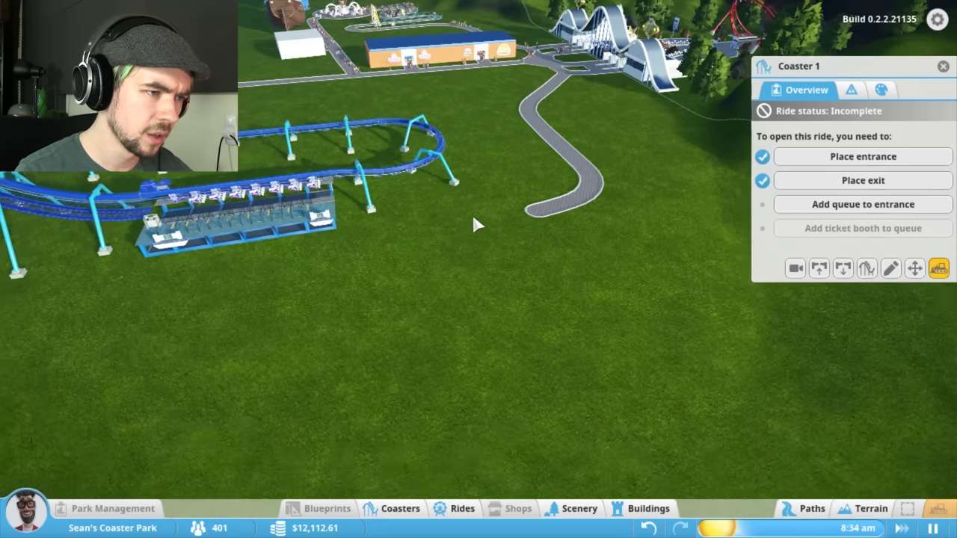
left_click_drag(471, 211, 505, 201)
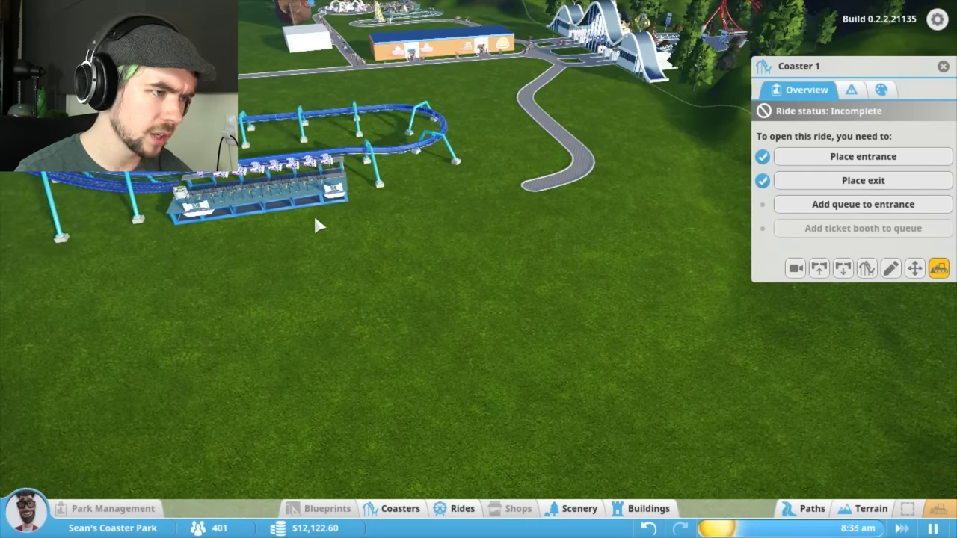
mouse_move(277, 343)
left_mouse_down()
mouse_move(551, 85)
mouse_move(582, 234)
left_mouse_up()
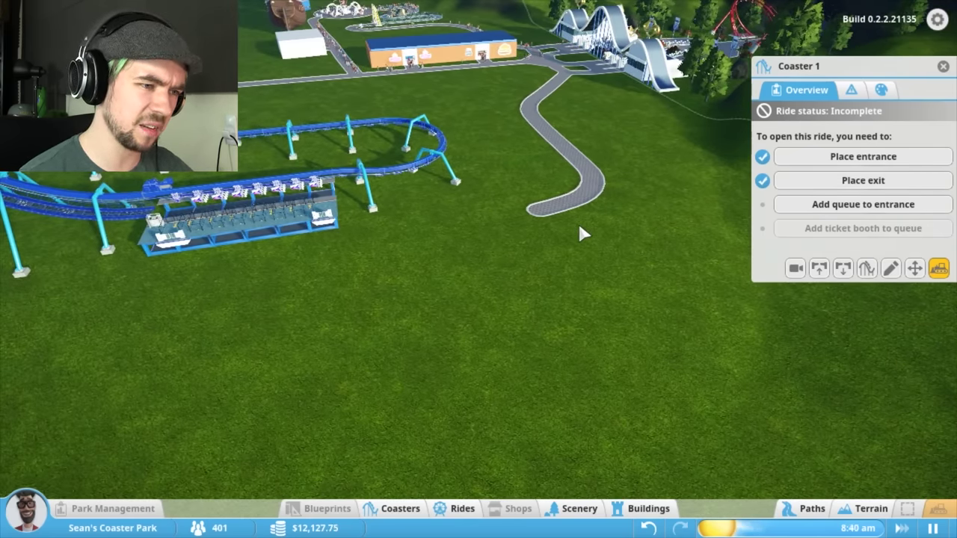
left_click_drag(578, 221, 556, 221)
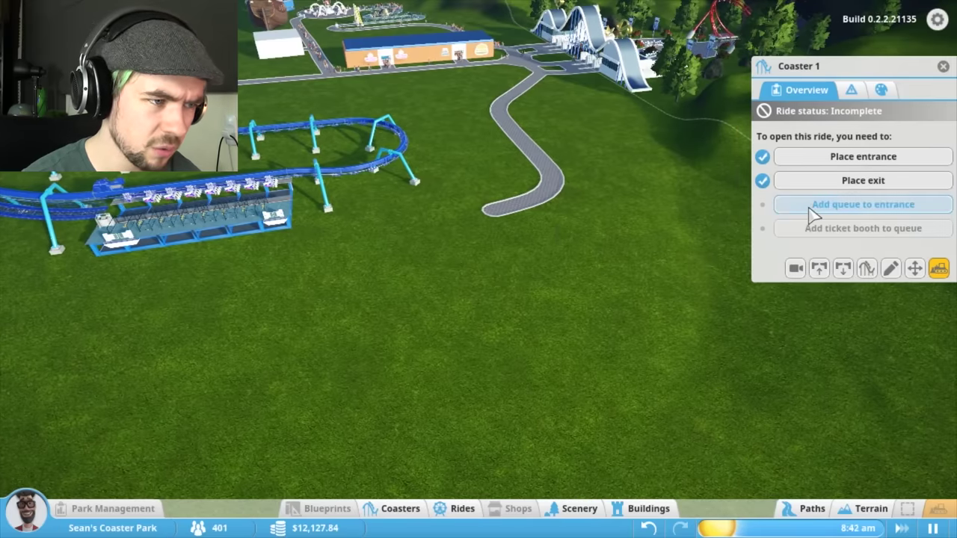
Open the path options and pan the view across the park to the winding queue
left_click(813, 209)
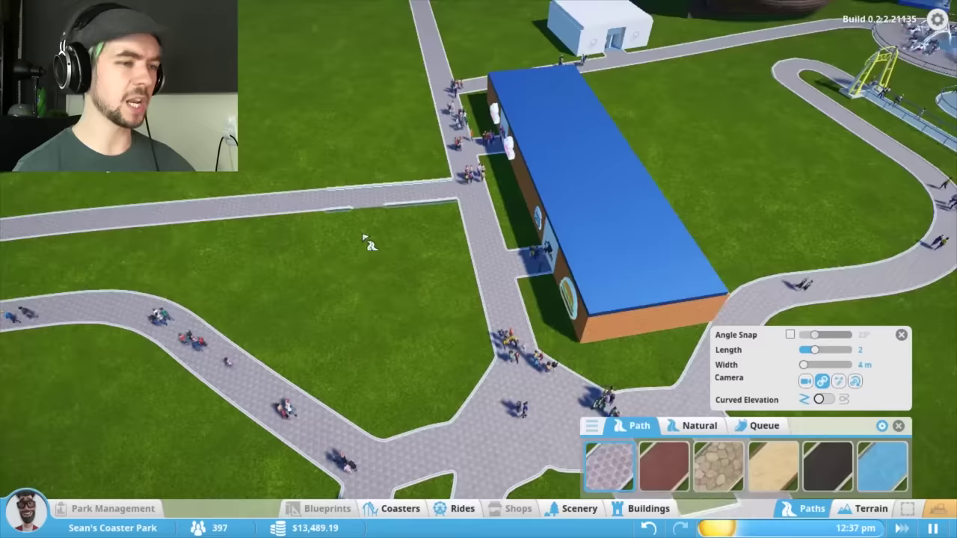
left_click_drag(366, 240, 236, 193)
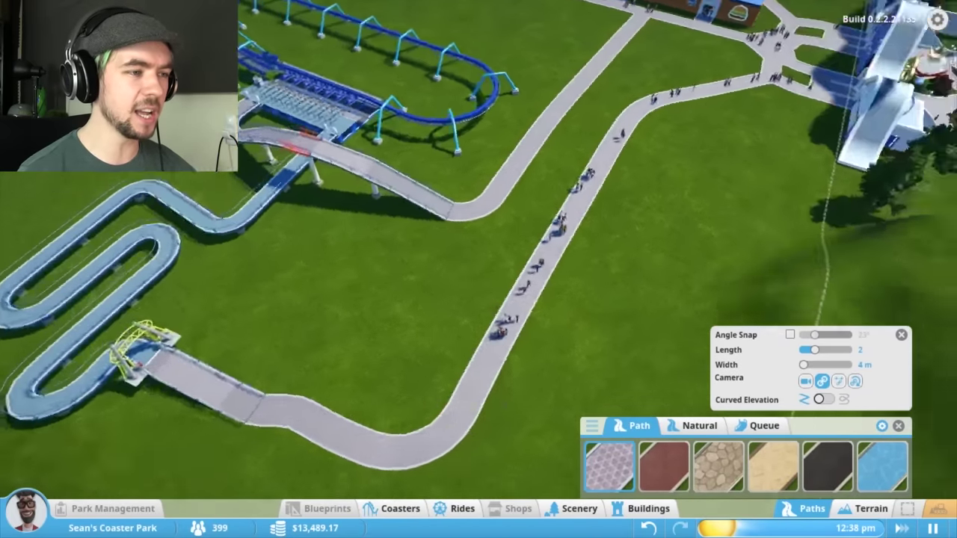
mouse_move(341, 228)
left_mouse_down()
mouse_move(417, 172)
mouse_move(618, 253)
left_mouse_up()
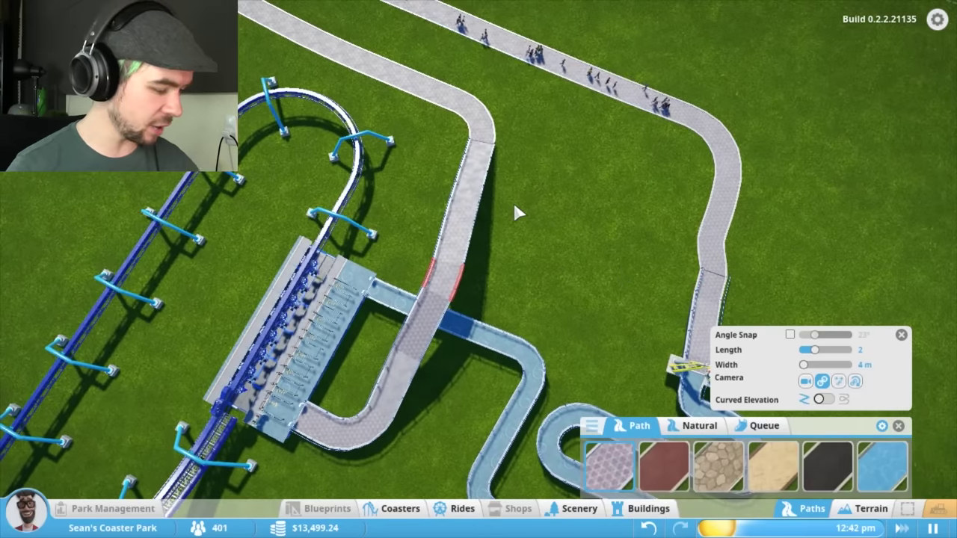
mouse_move(509, 229)
left_mouse_down()
mouse_move(604, 269)
mouse_move(908, 338)
left_mouse_up()
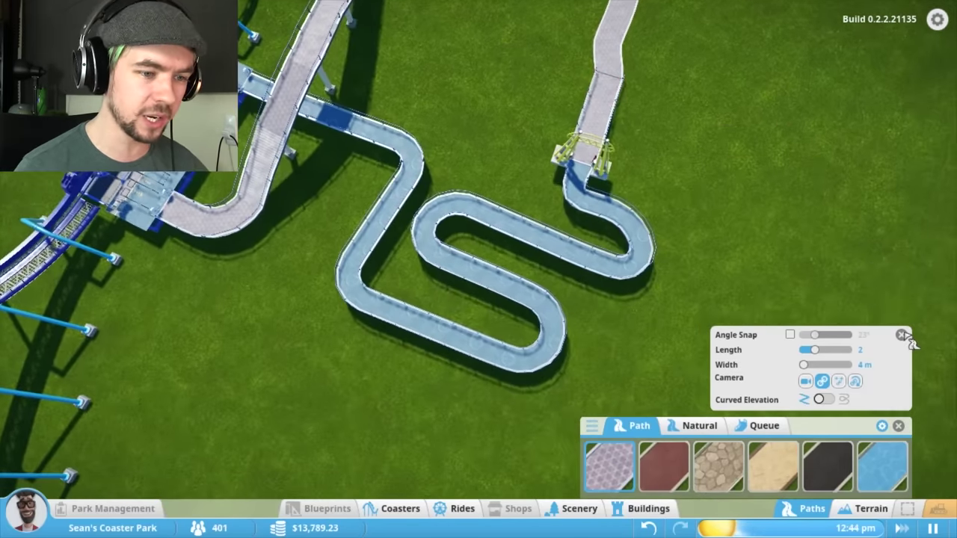
Close the path settings and orbit out for wide views of the queue and ramp
left_click(902, 335)
scroll(715, 267, "down", 5)
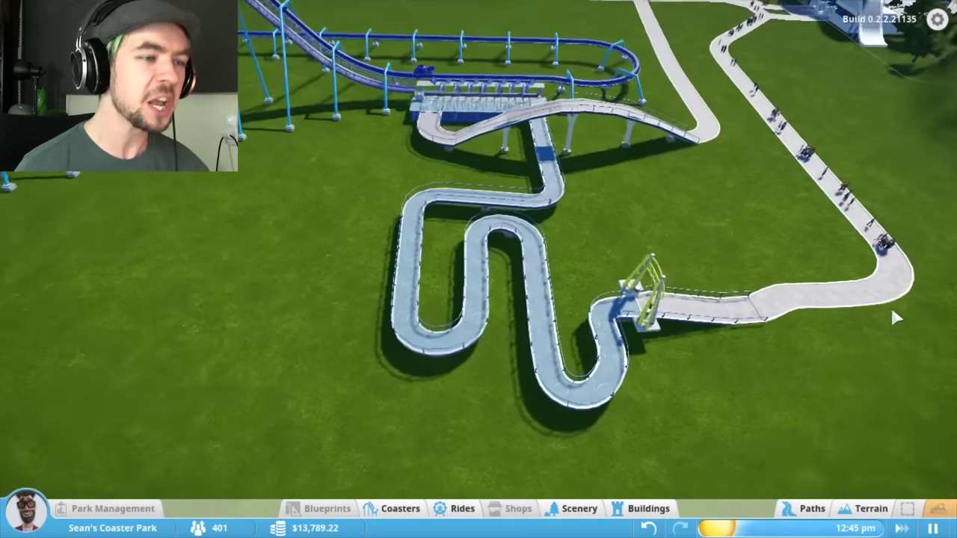
left_click_drag(890, 304, 716, 268)
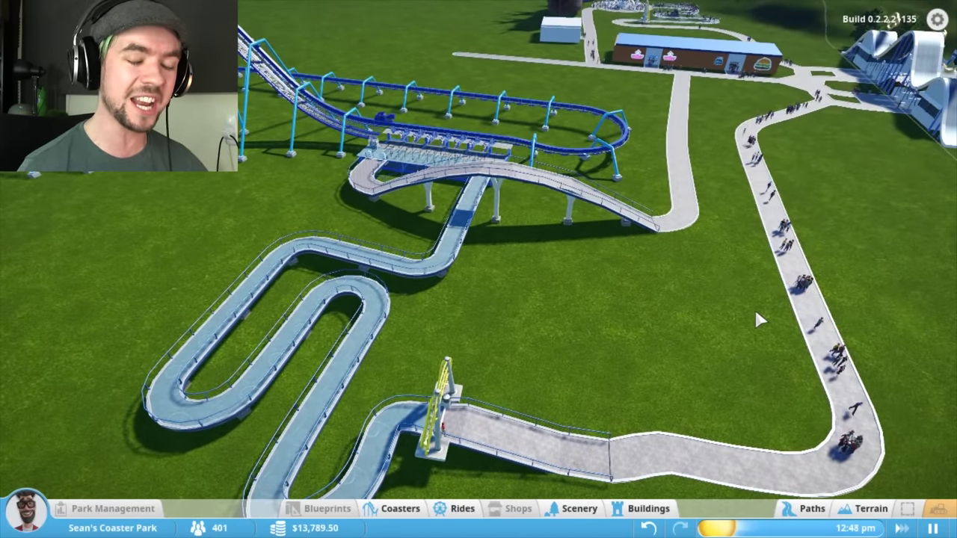
mouse_move(754, 306)
left_mouse_down()
mouse_move(728, 319)
mouse_move(626, 196)
mouse_move(577, 162)
mouse_move(852, 186)
left_mouse_up()
scroll(728, 320, "up", 8)
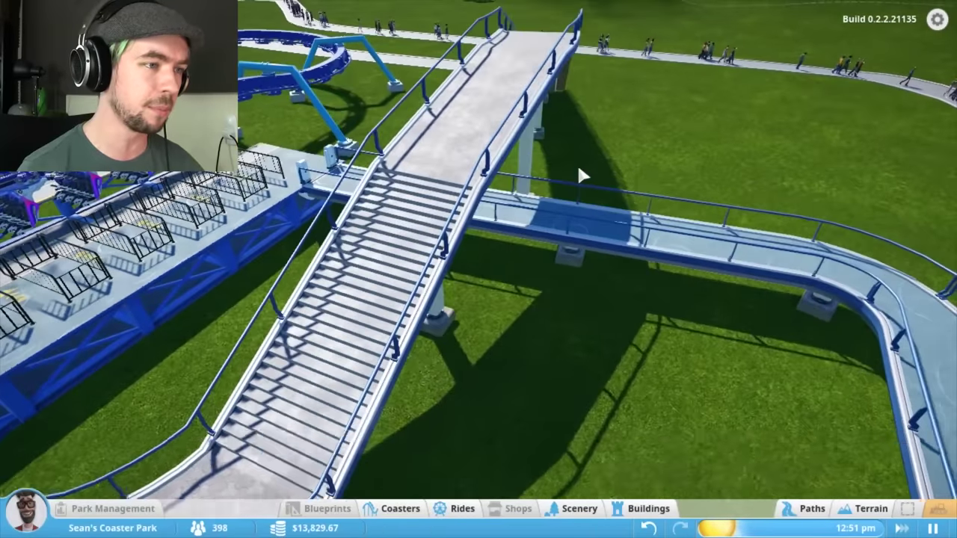
scroll(577, 162, "up", 5)
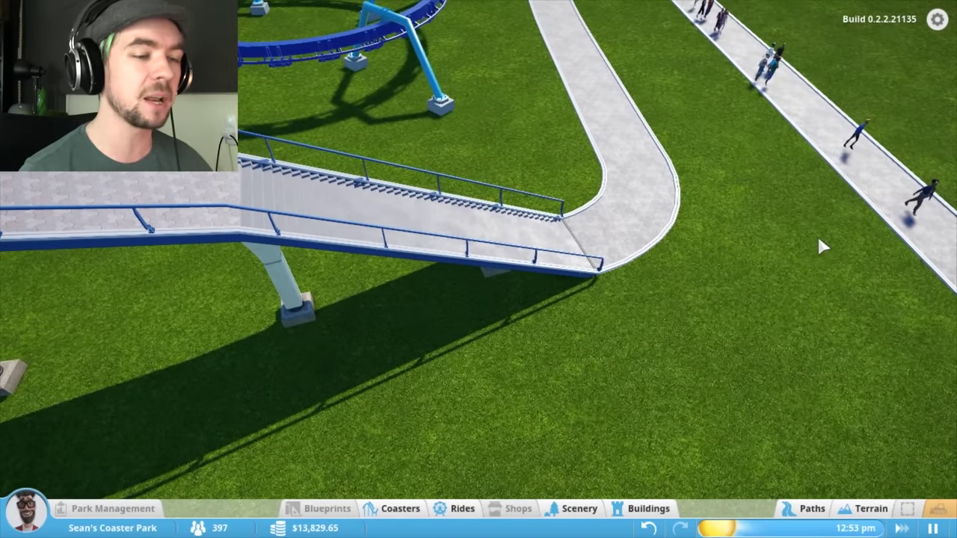
scroll(738, 276, "down", 5)
mouse_move(927, 269)
left_mouse_down()
mouse_move(738, 276)
mouse_move(353, 263)
left_mouse_up()
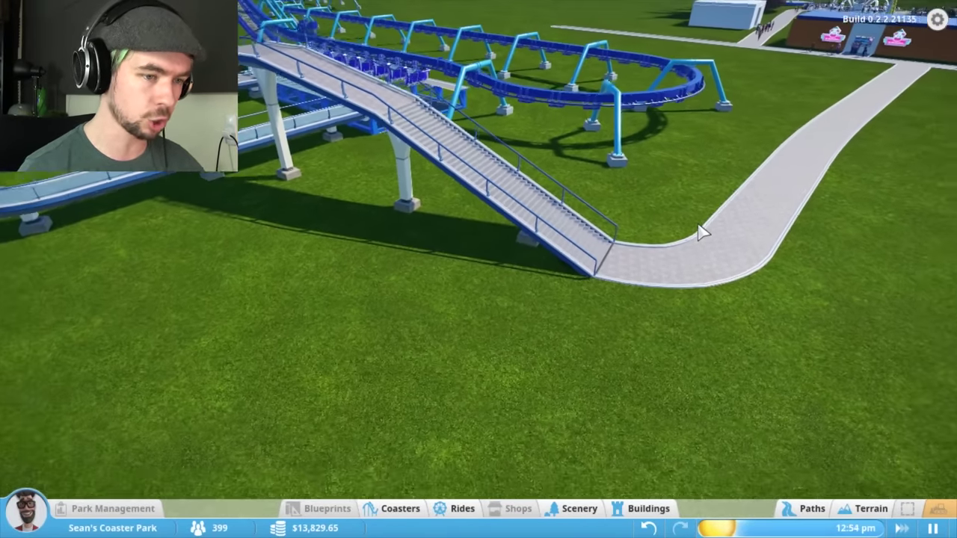
scroll(386, 260, "down", 4)
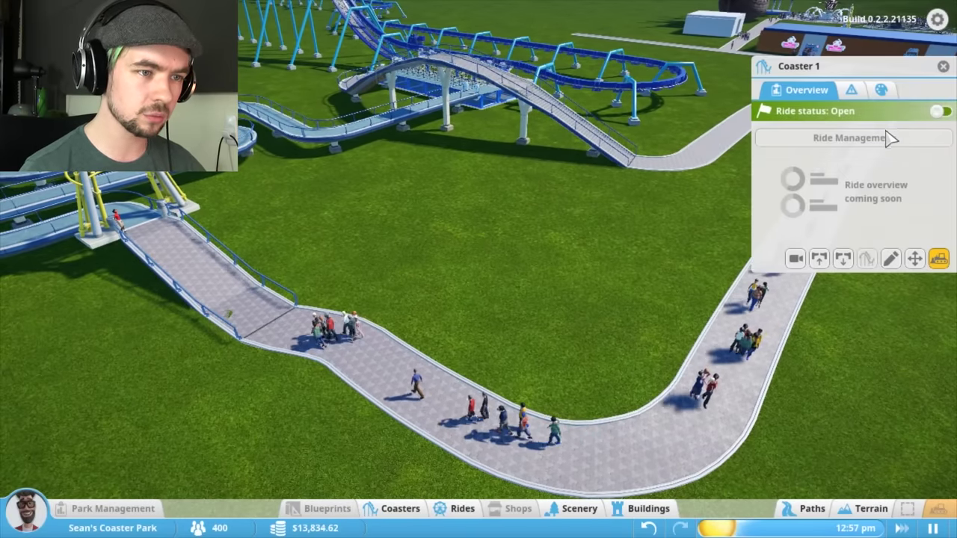
left_click(943, 69)
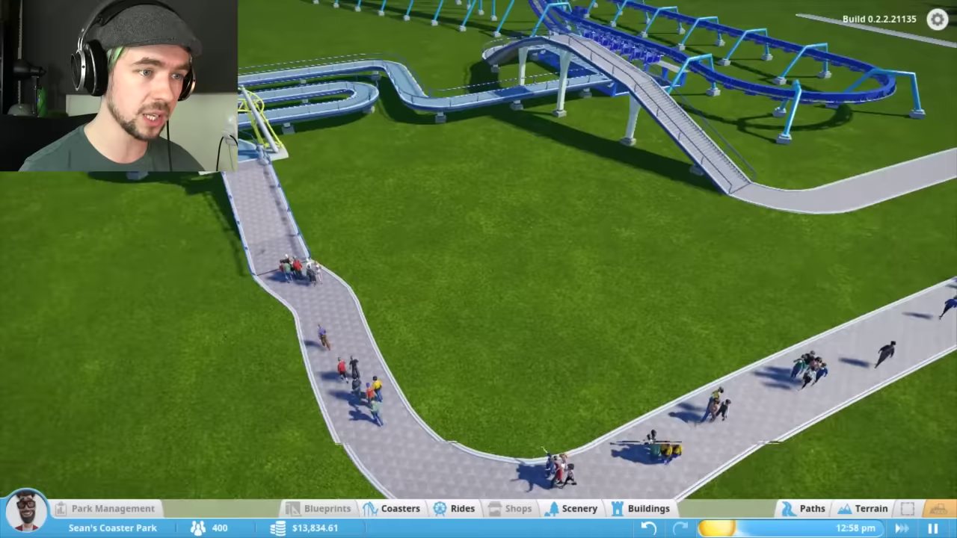
left_click_drag(696, 170, 841, 464)
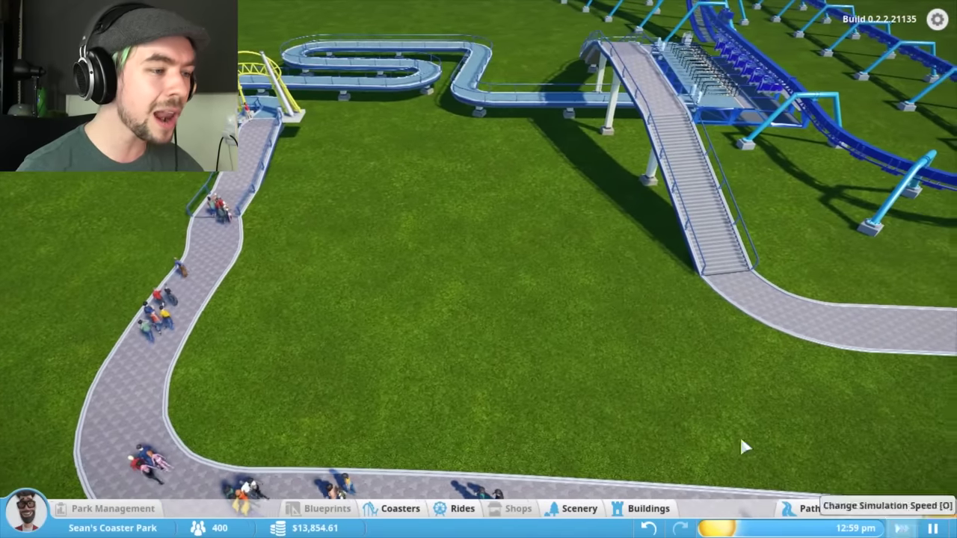
scroll(480, 235, "up", 4)
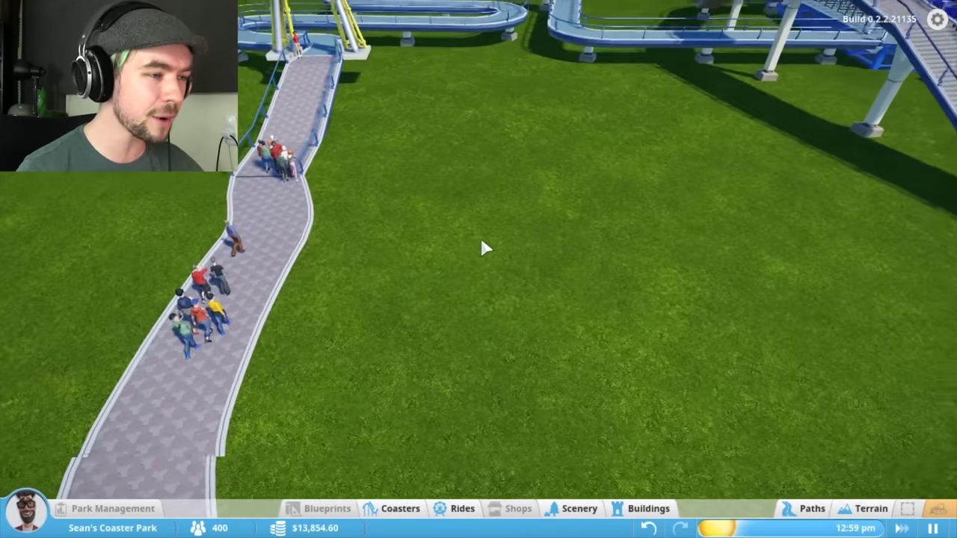
scroll(480, 193, "up", 4)
scroll(486, 149, "up", 3)
mouse_move(495, 110)
left_mouse_down()
mouse_move(571, 120)
mouse_move(245, 25)
left_mouse_up()
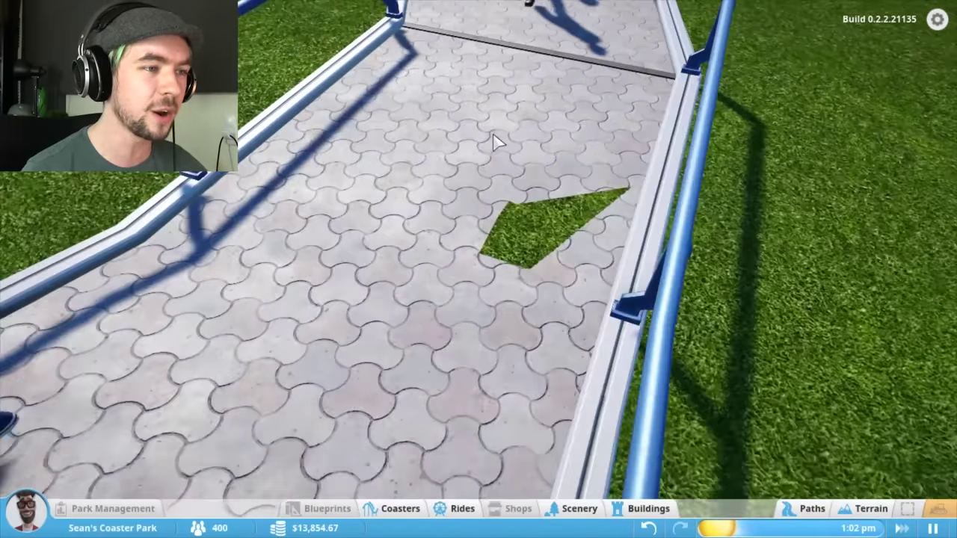
left_click_drag(493, 142, 639, 190)
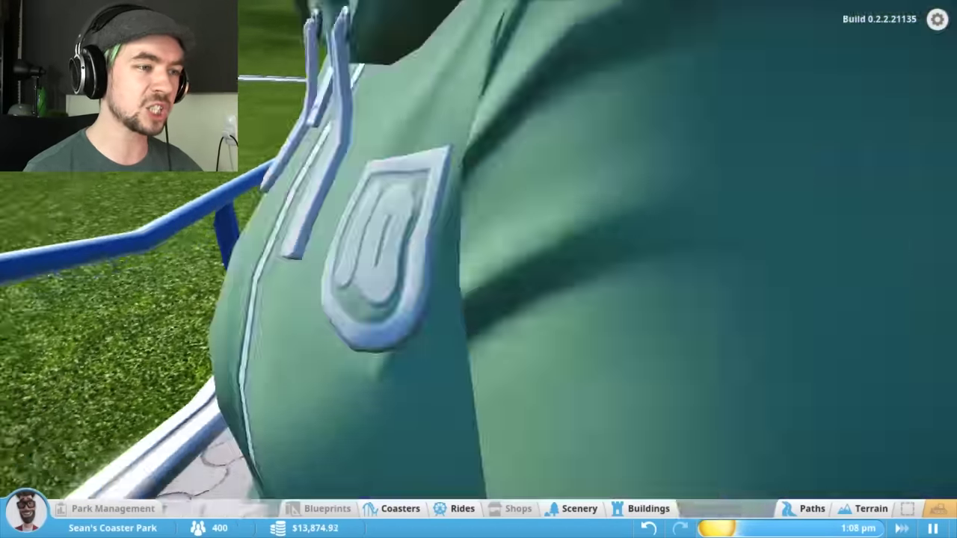
key("e")
scroll(861, 114, "down", 5)
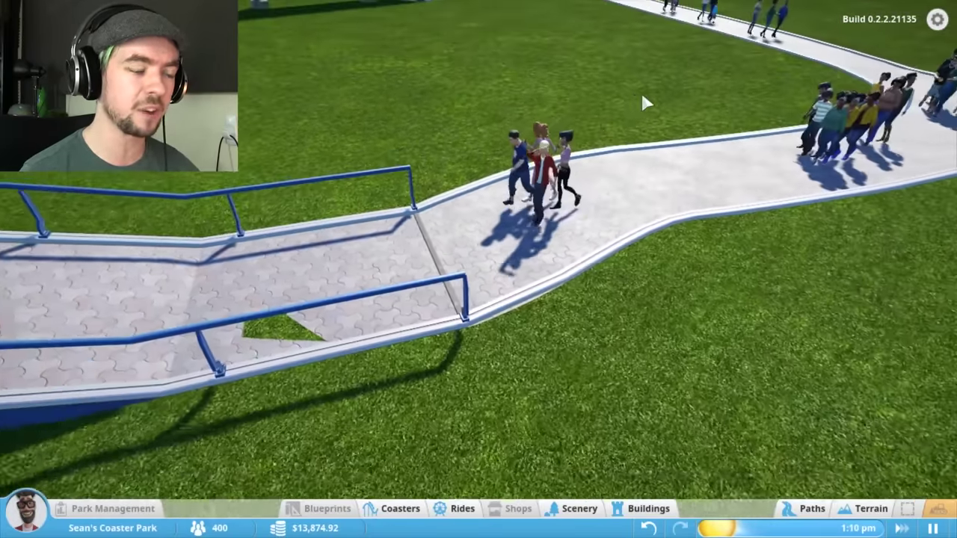
left_click_drag(640, 90, 489, 119)
scroll(493, 119, "down", 6)
mouse_move(689, 127)
left_mouse_down()
mouse_move(667, 155)
mouse_move(479, 146)
left_mouse_up()
scroll(668, 156, "up", 4)
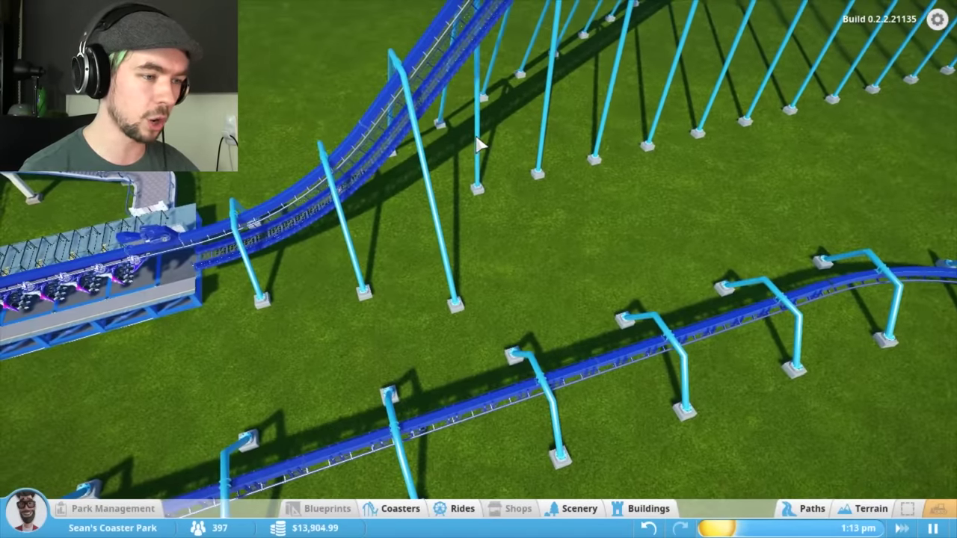
scroll(478, 146, "down", 5)
scroll(508, 261, "down", 4)
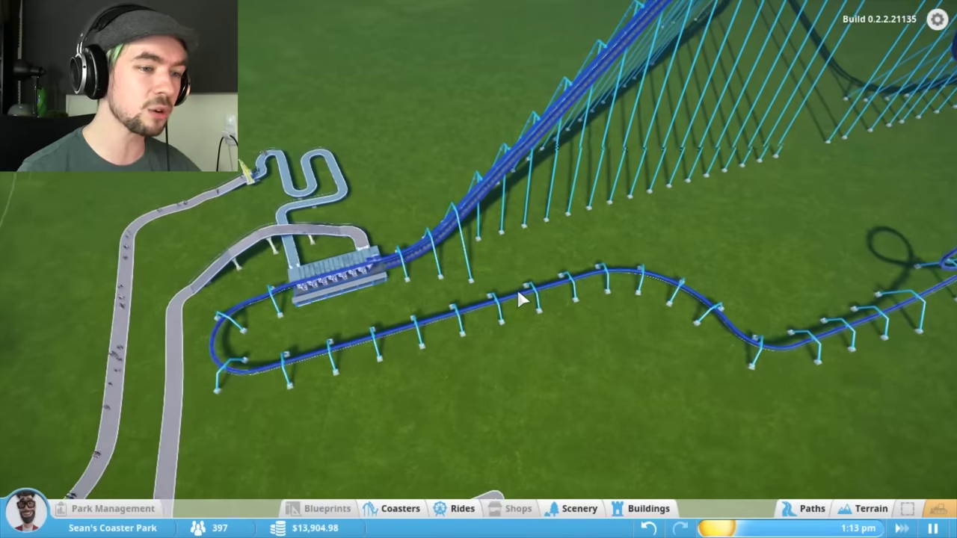
scroll(636, 207, "up", 4)
left_click_drag(614, 201, 544, 239)
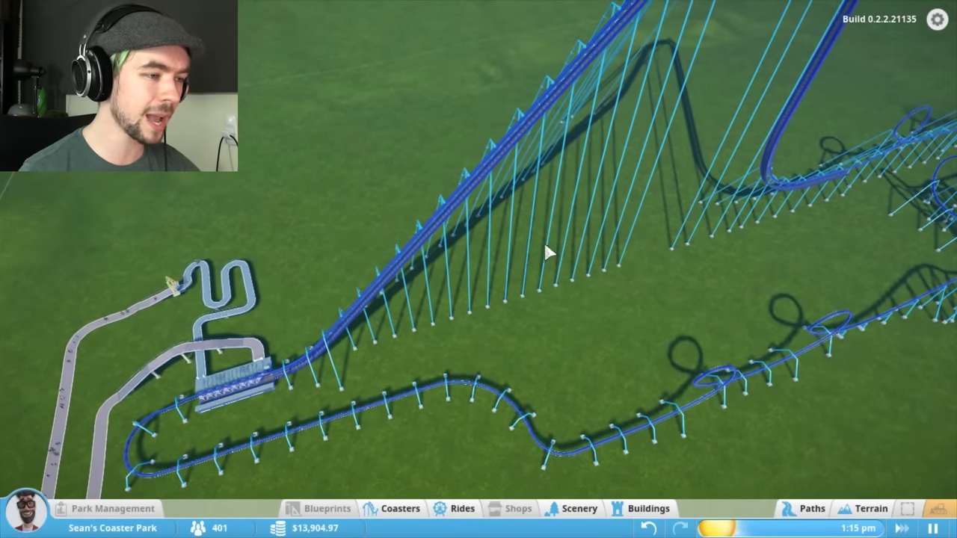
scroll(449, 254, "up", 3)
left_click_drag(428, 256, 478, 254)
scroll(478, 254, "up", 3)
scroll(478, 254, "up", 3)
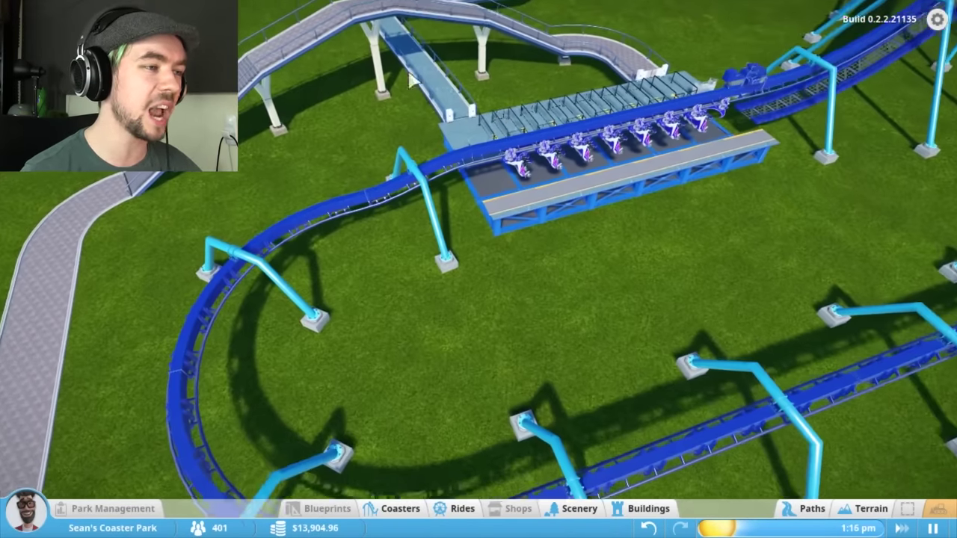
scroll(478, 254, "up", 3)
mouse_move(374, 224)
left_mouse_down()
mouse_move(597, 224)
mouse_move(523, 224)
left_mouse_up()
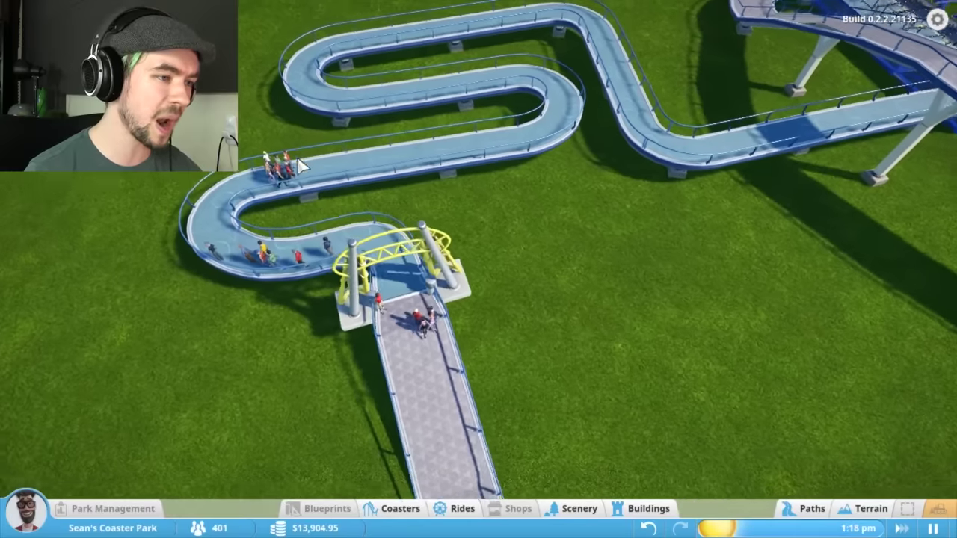
scroll(410, 200, "up", 1)
scroll(462, 225, "up", 3)
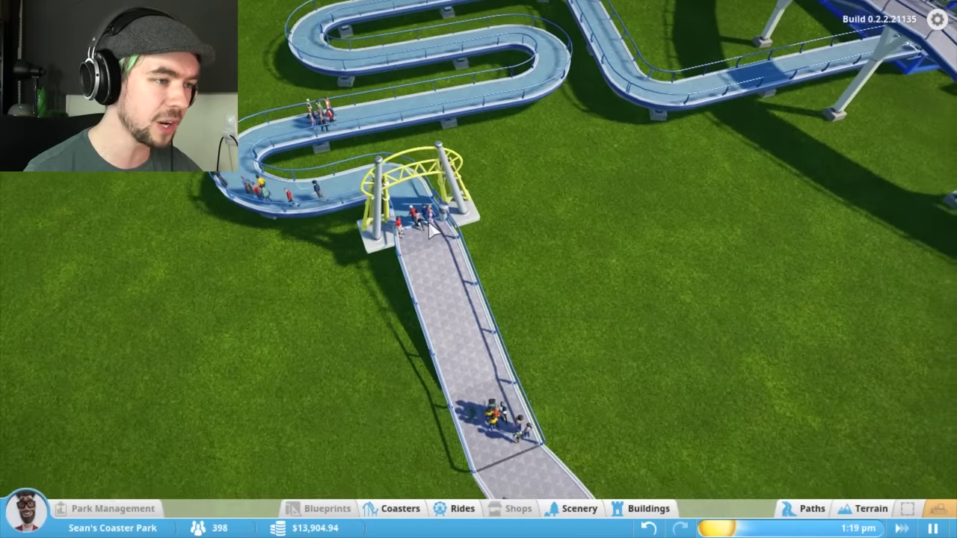
scroll(462, 226, "up", 3)
scroll(523, 187, "up", 2)
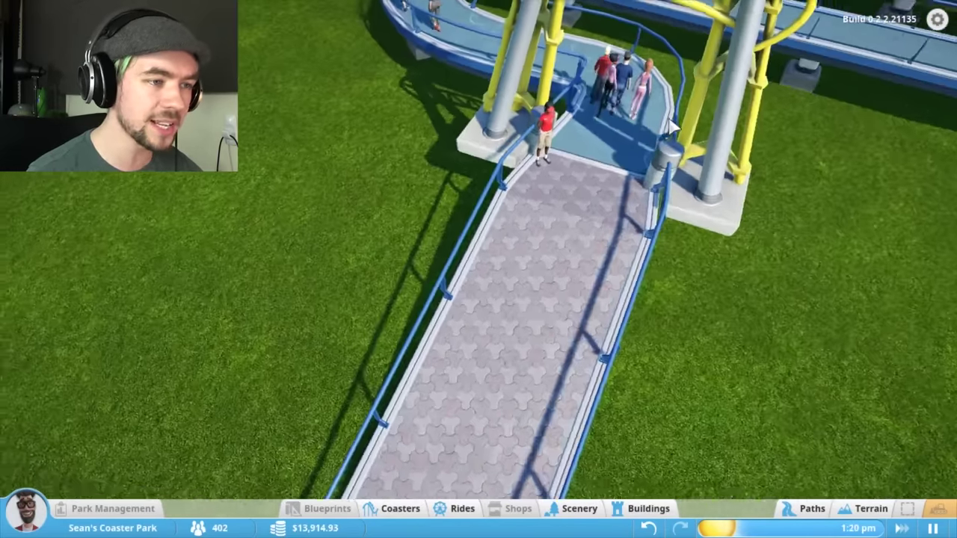
scroll(671, 127, "up", 3)
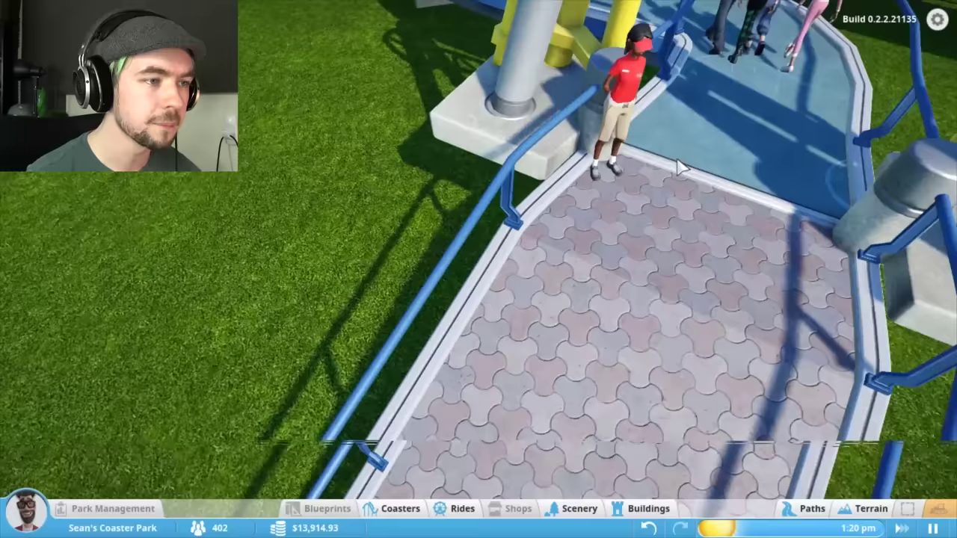
scroll(632, 49, "up", 3)
scroll(632, 48, "up", 2)
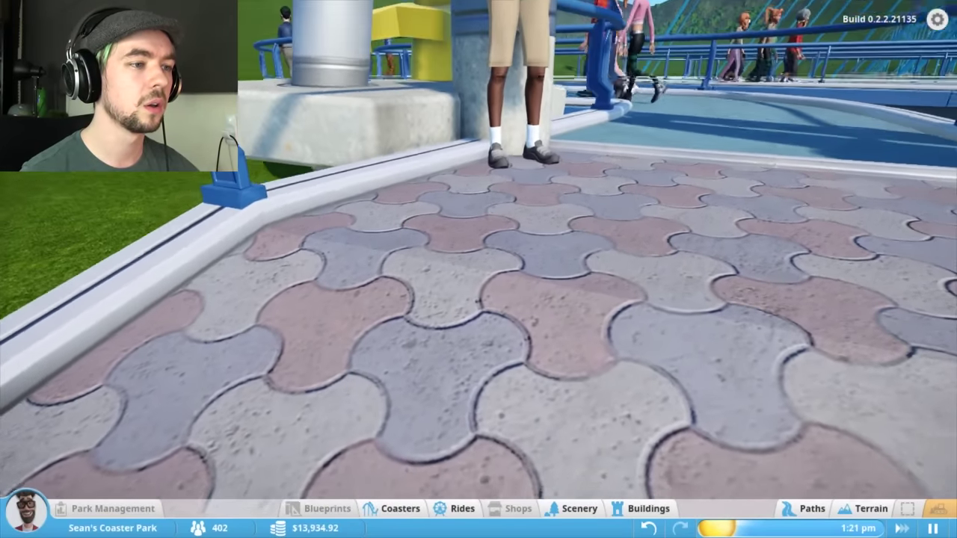
left_click_drag(672, 187, 583, 228)
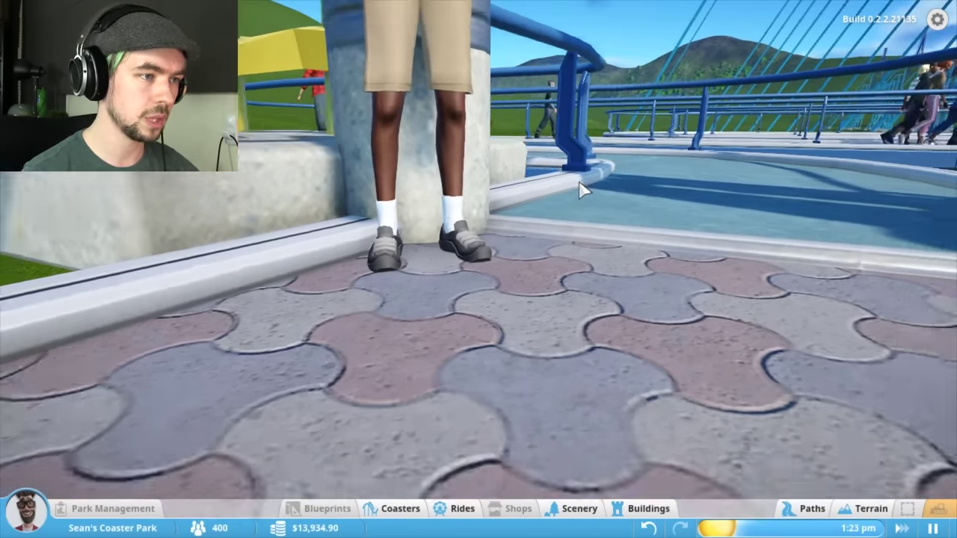
scroll(581, 183, "down", 3)
scroll(568, 179, "down", 3)
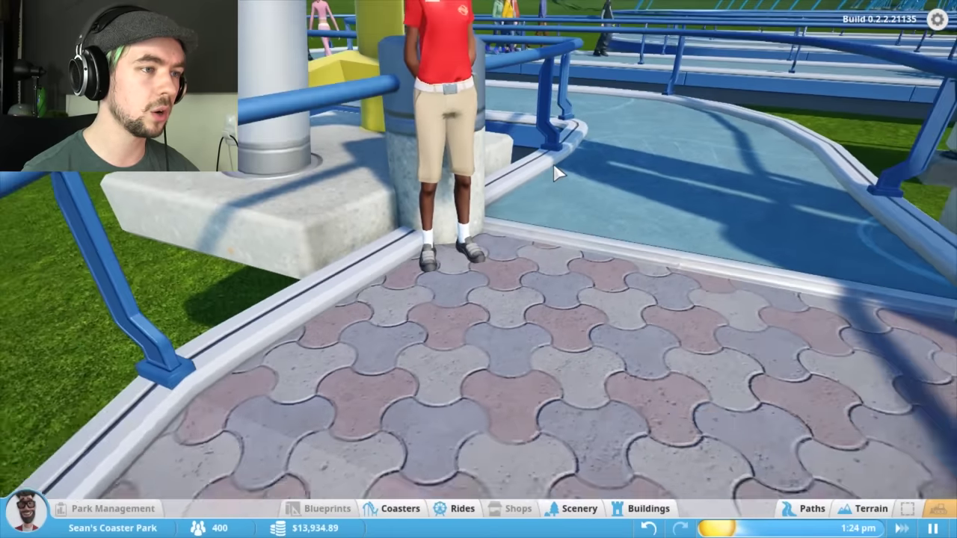
scroll(557, 174, "down", 3)
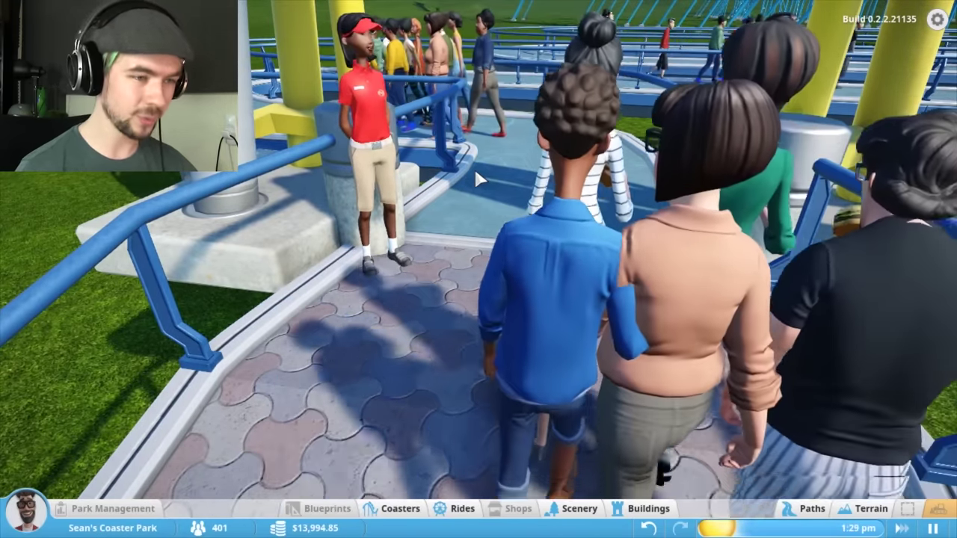
key("e")
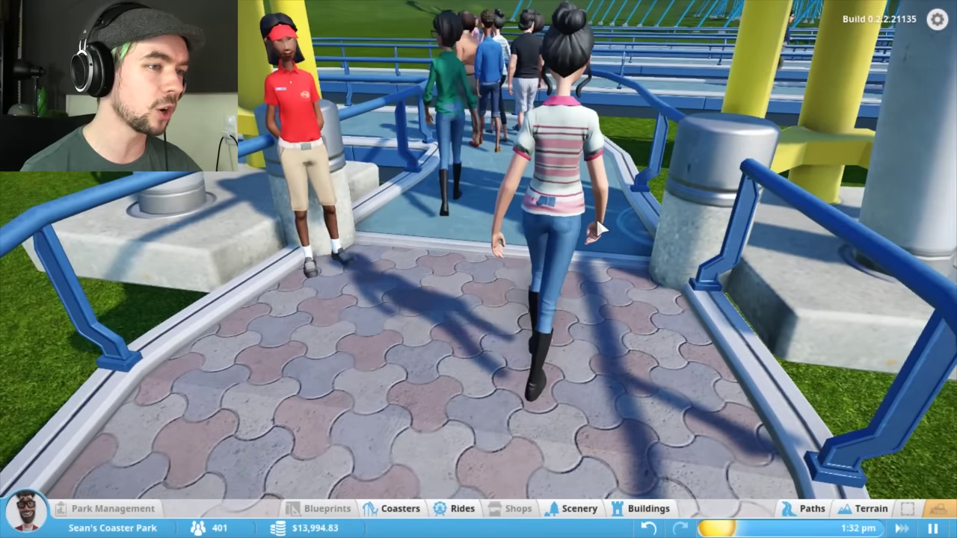
key("e")
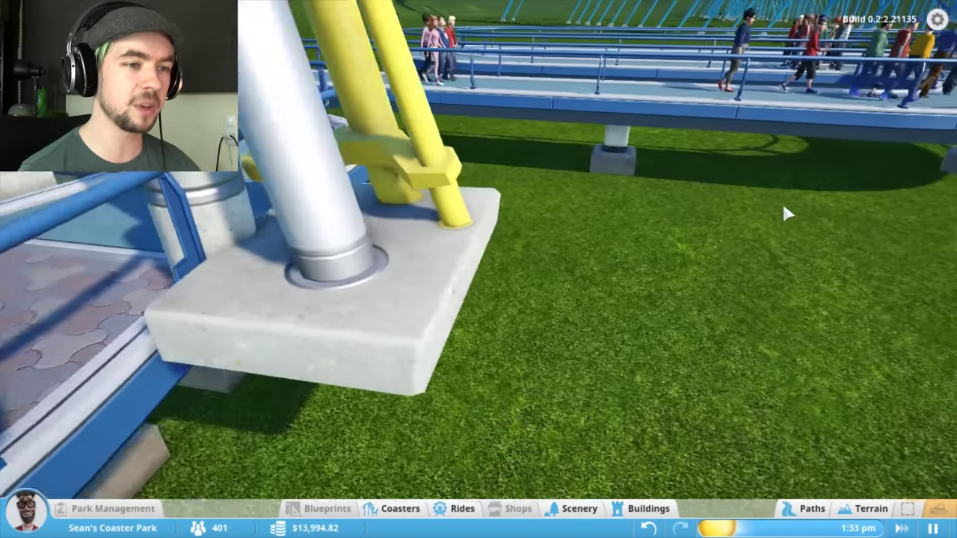
scroll(797, 208, "down", 5)
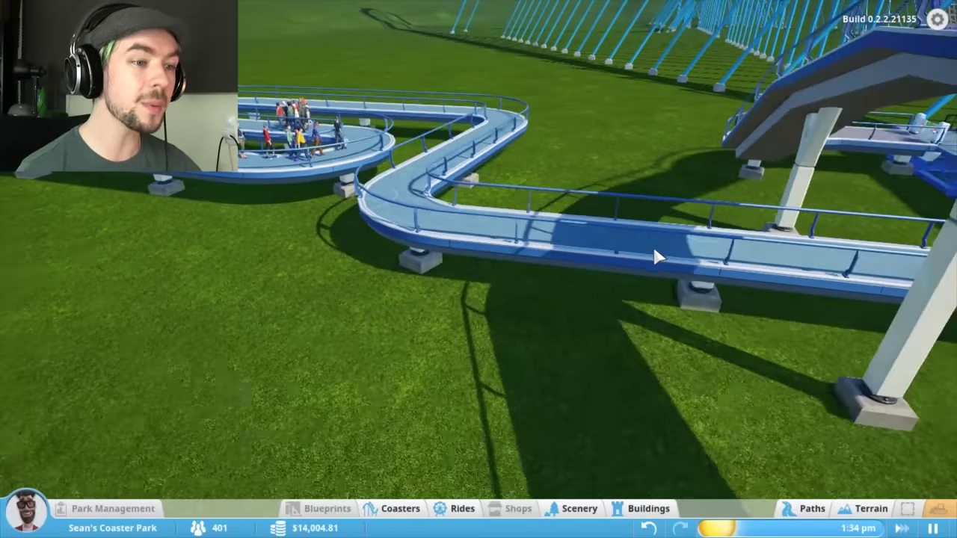
key("w")
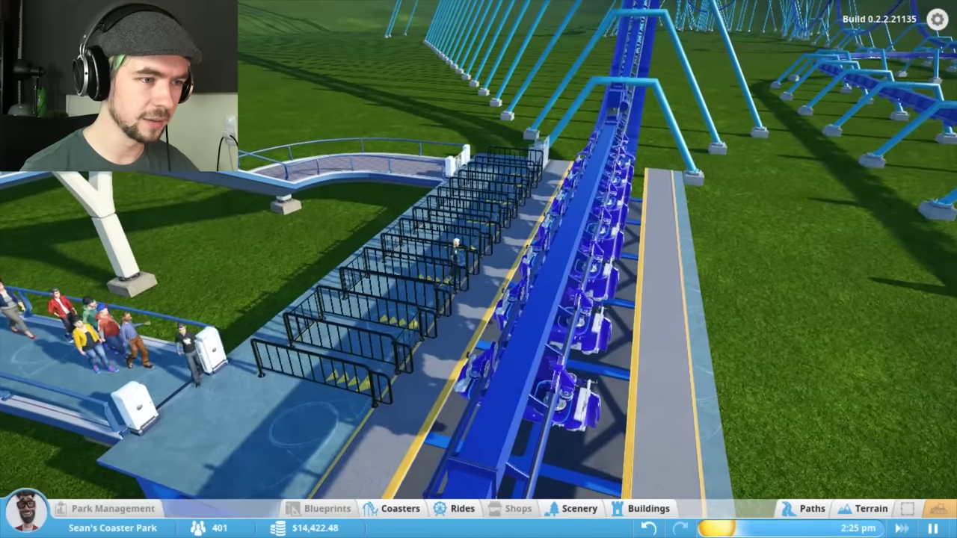
Orbit around the Coaster 1 station, speed up the simulation, and drop to ground level
key("q")
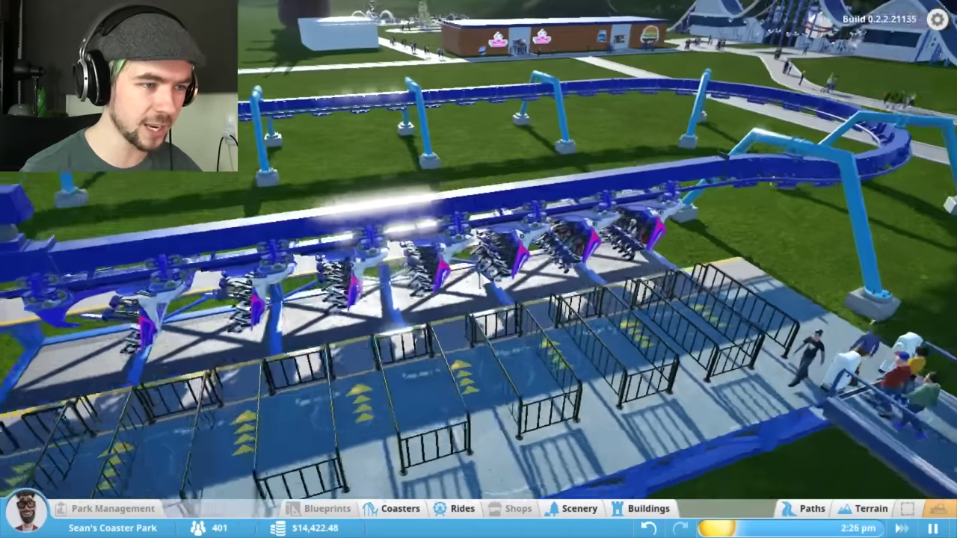
scroll(651, 258, "up", 4)
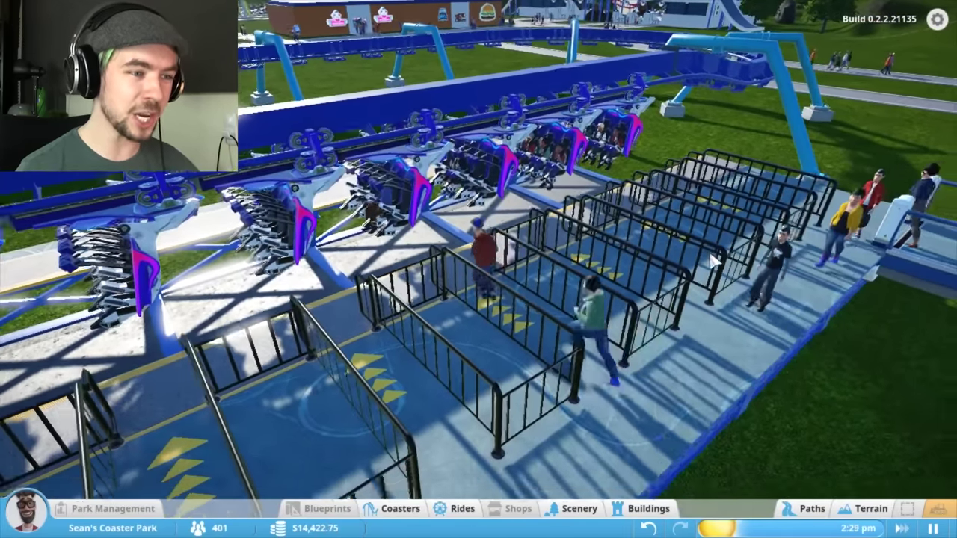
key("d")
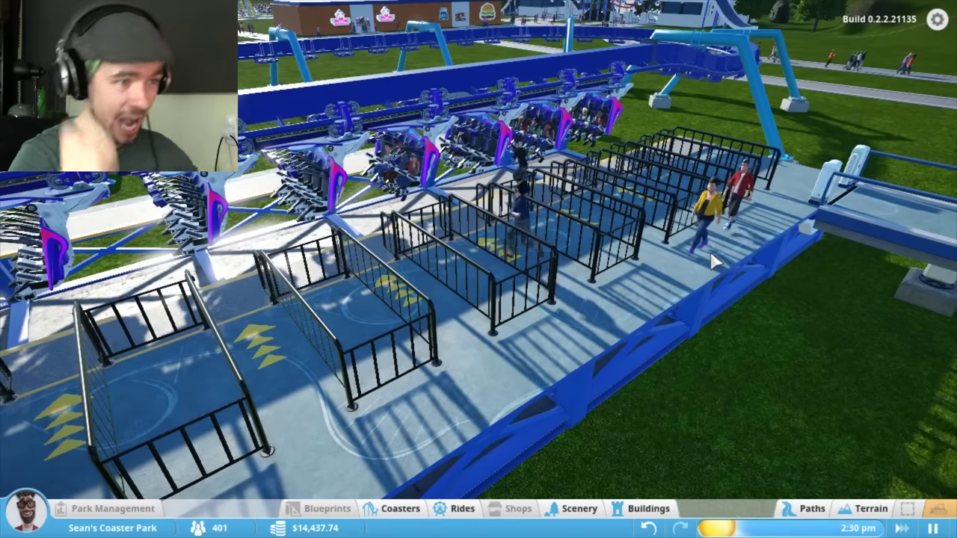
key("q")
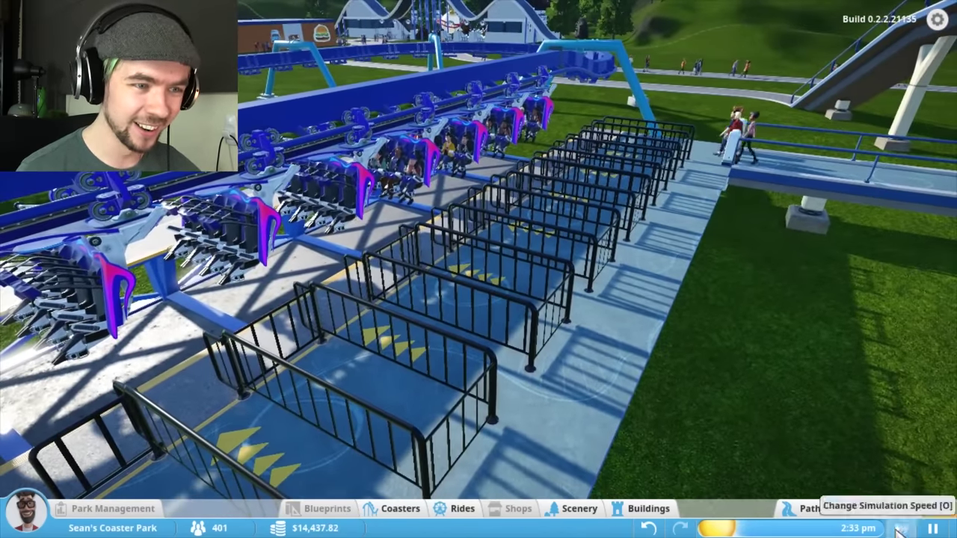
left_click(901, 528)
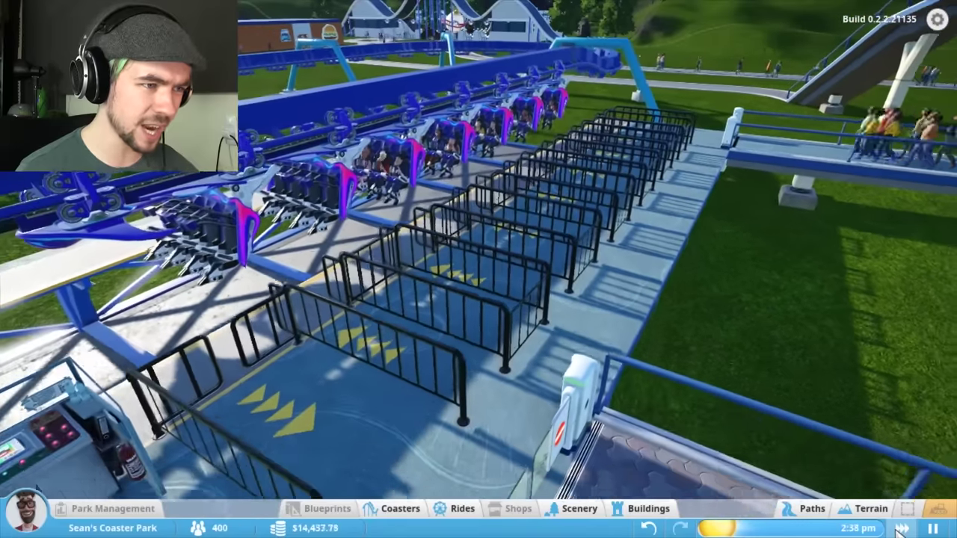
scroll(900, 529, "down", 2)
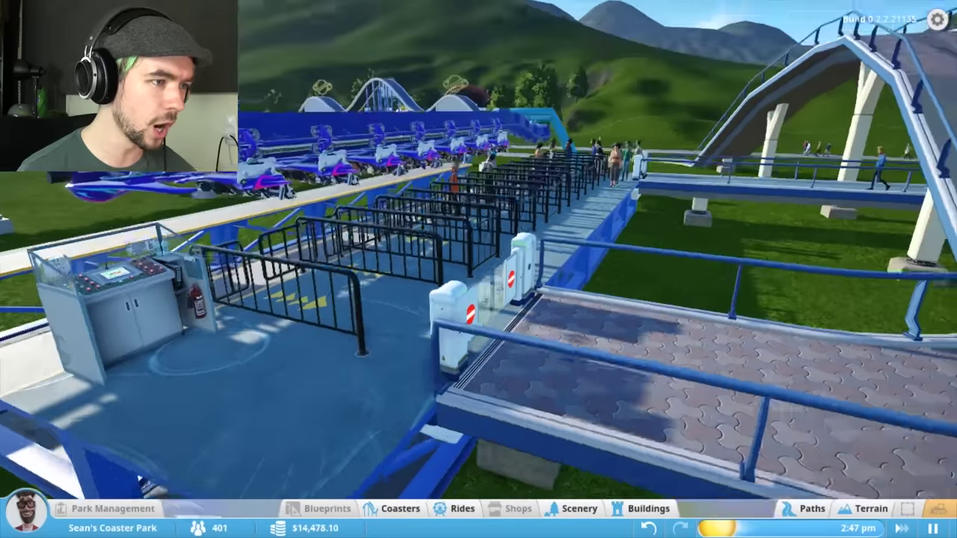
mouse_move(590, 321)
left_mouse_down()
mouse_move(590, 225)
mouse_move(477, 254)
mouse_move(583, 272)
mouse_move(514, 178)
mouse_move(541, 122)
mouse_move(822, 291)
left_mouse_up()
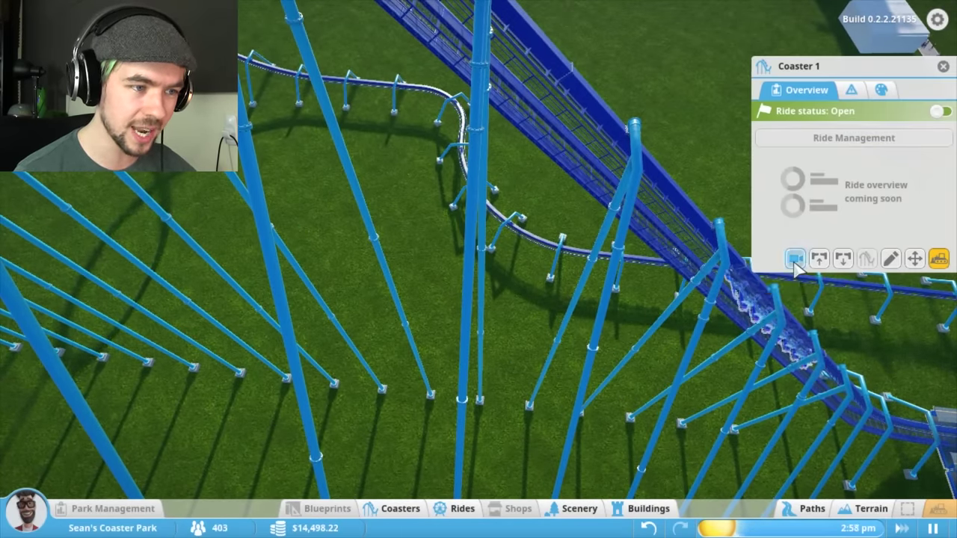
Start the Coaster 1 ride camera and cycle through Cinematic, Seat and Guest Facing views
left_click(795, 259)
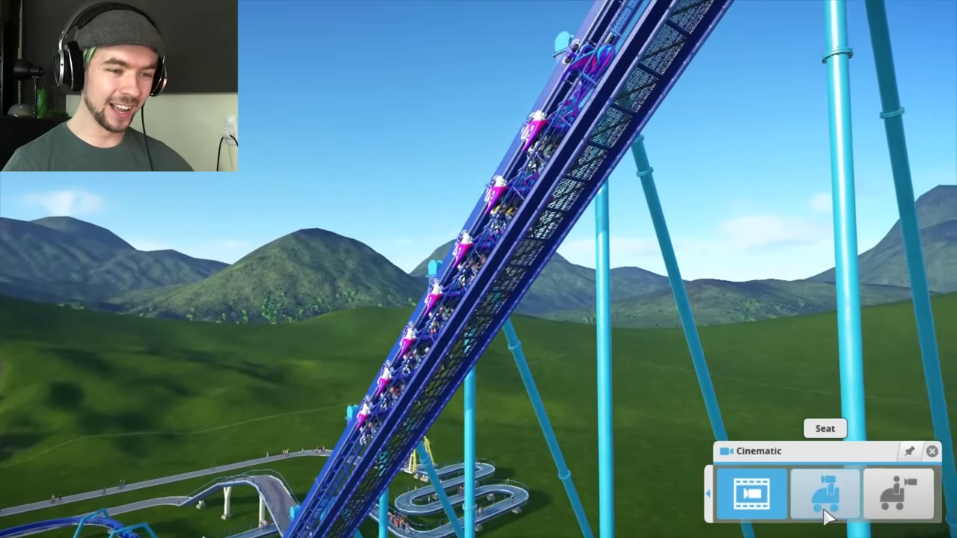
left_click(826, 501)
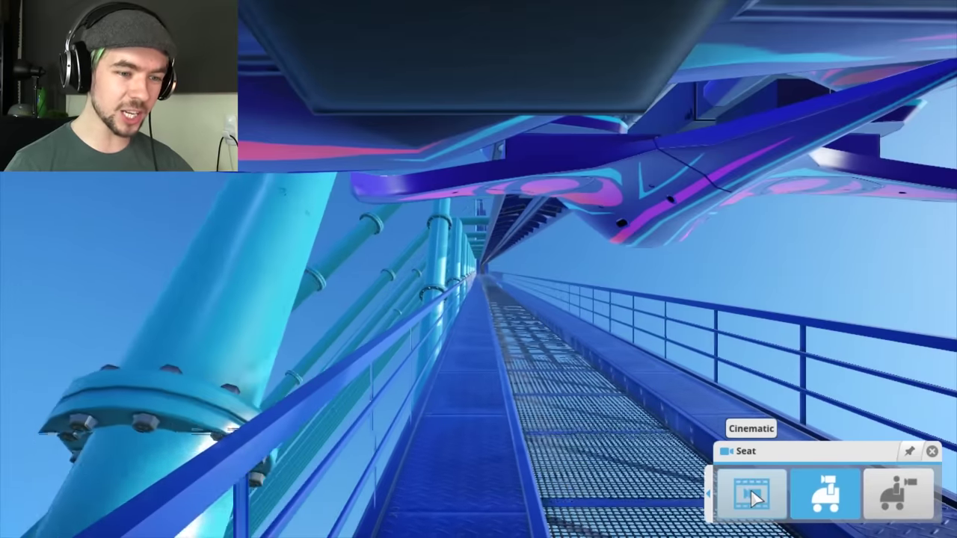
left_click(753, 495)
left_click(897, 493)
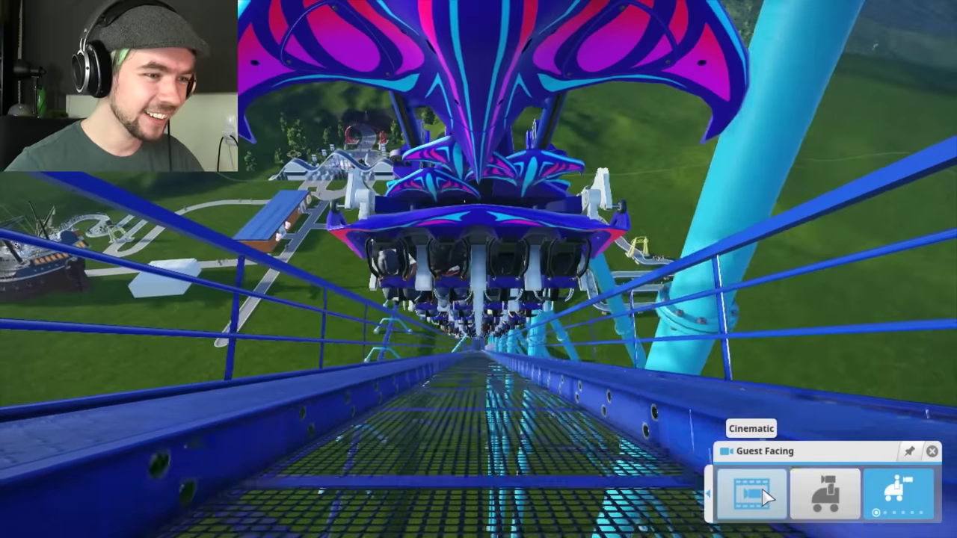
left_click(755, 491)
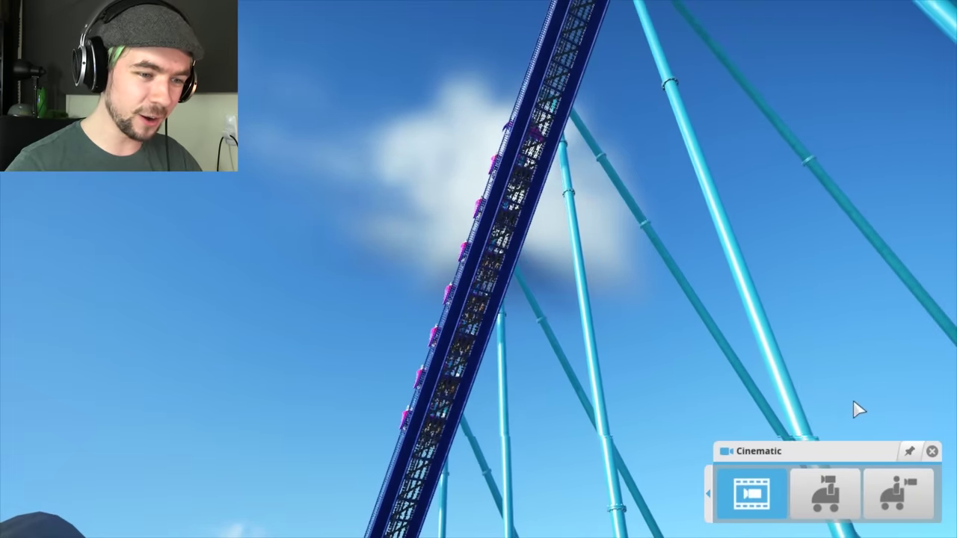
left_click(826, 492)
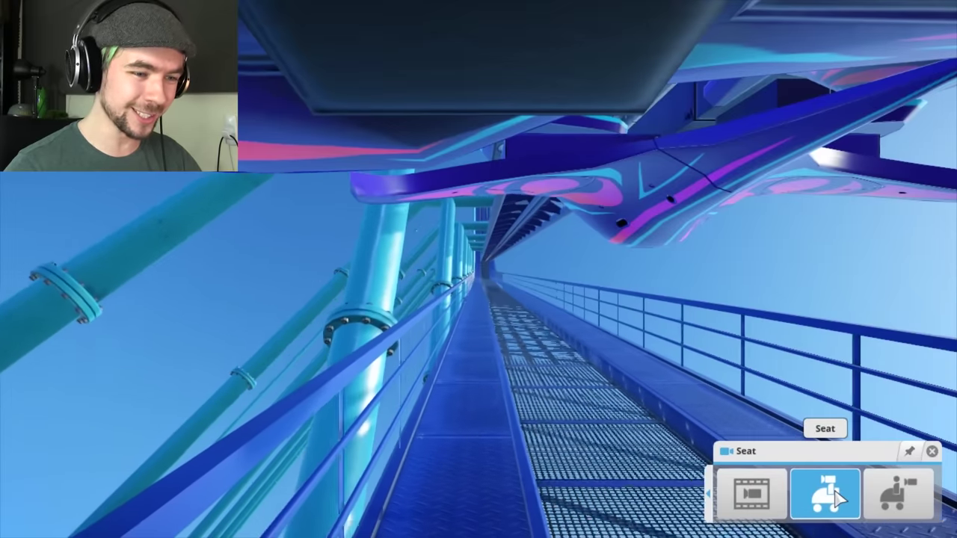
left_click(753, 494)
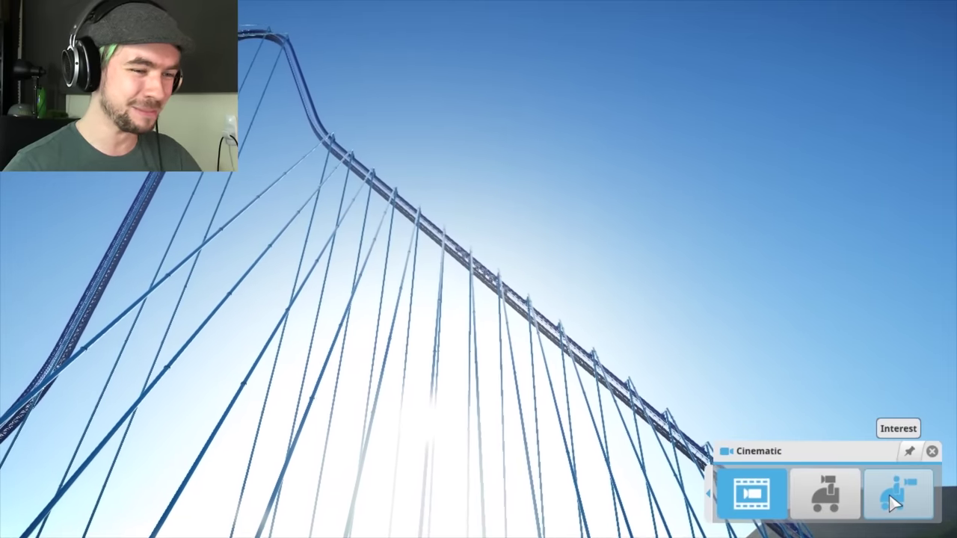
left_click(897, 499)
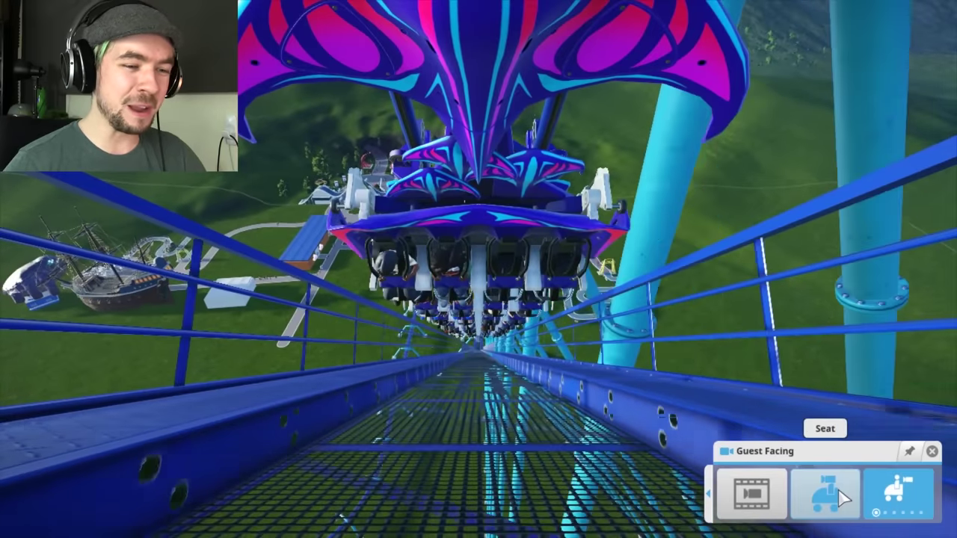
left_click(826, 494)
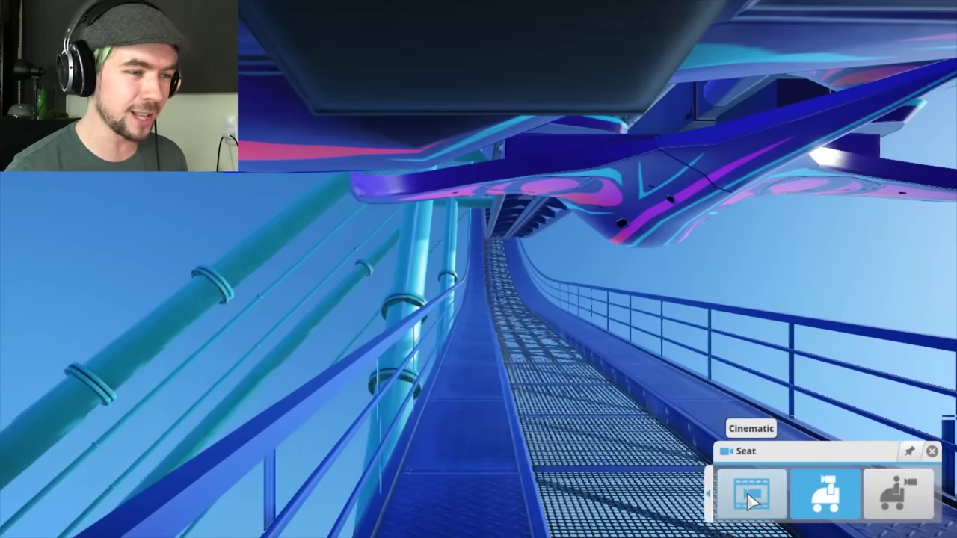
left_click(751, 494)
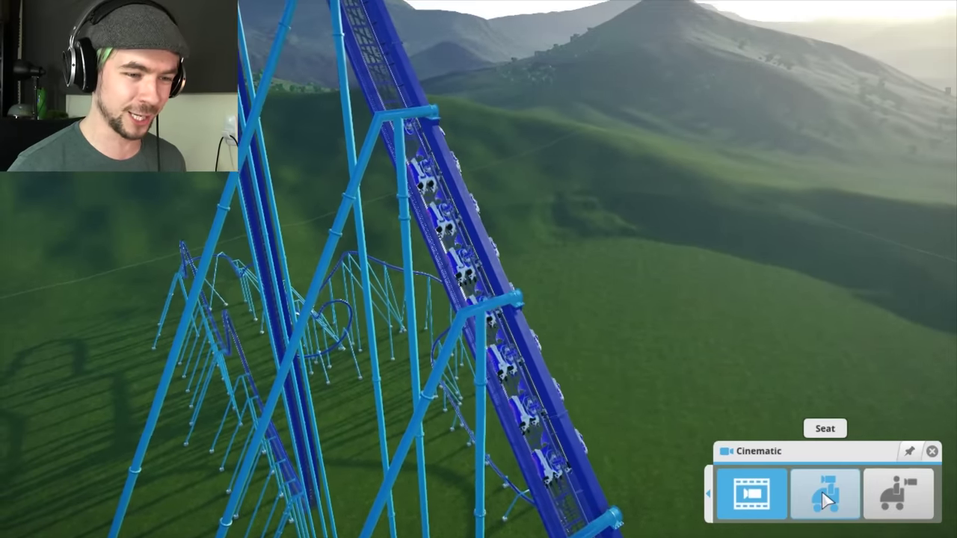
left_click(897, 494)
Keep alternating Seat, Guest Facing and Cinematic views, then leave the ride camera
left_click(827, 493)
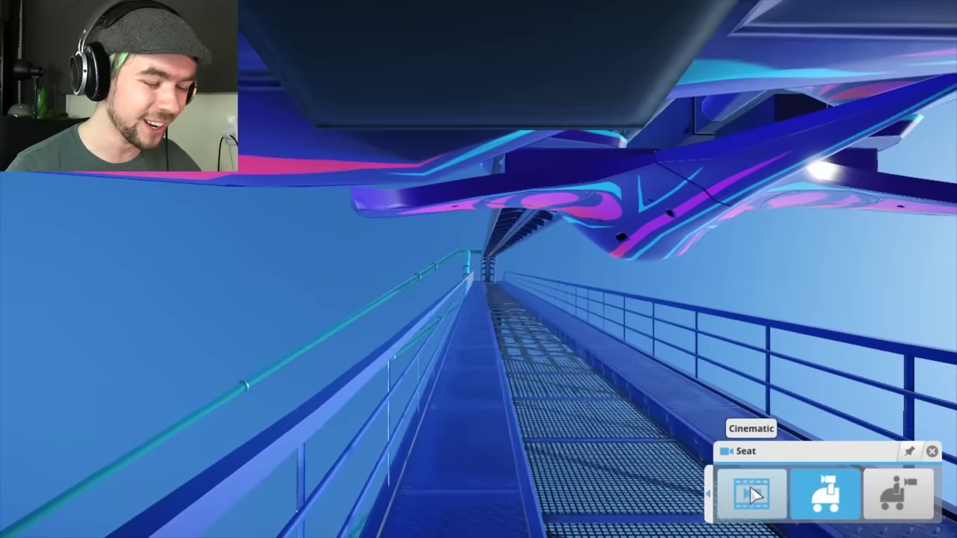
mouse_move(751, 493)
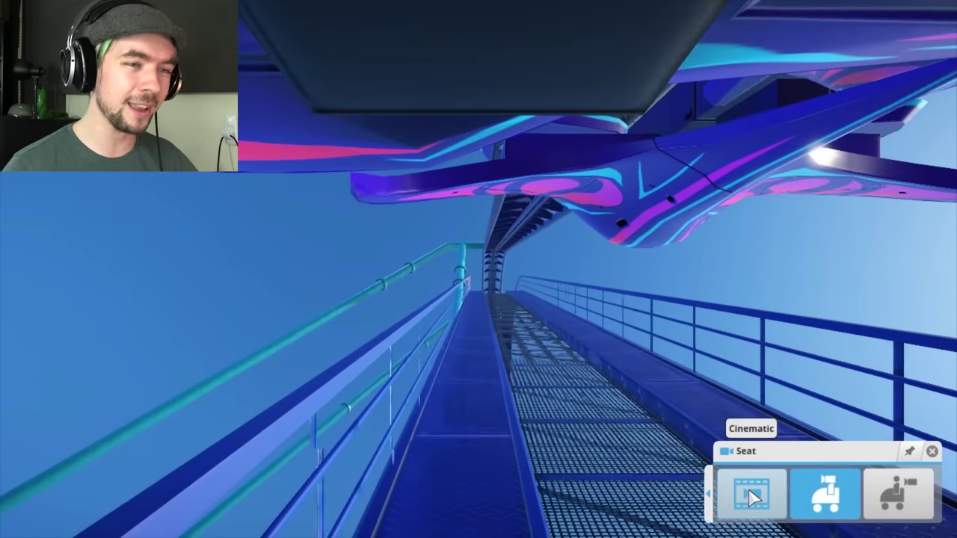
left_click(752, 495)
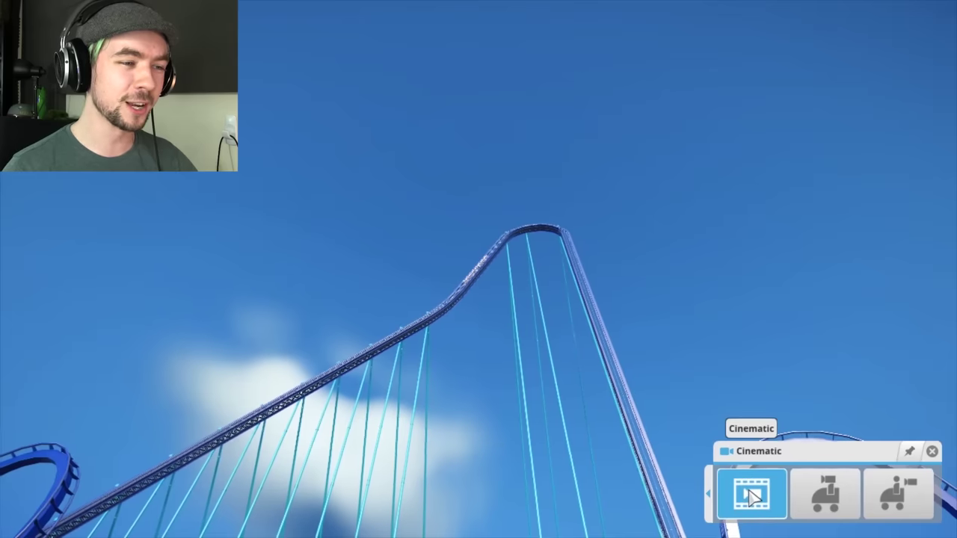
left_click(825, 493)
left_click(889, 495)
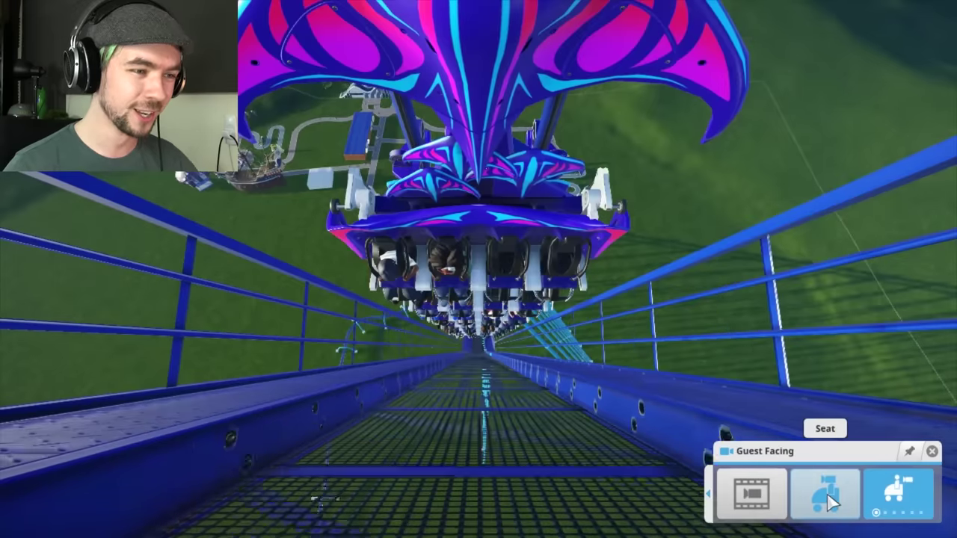
left_click(744, 497)
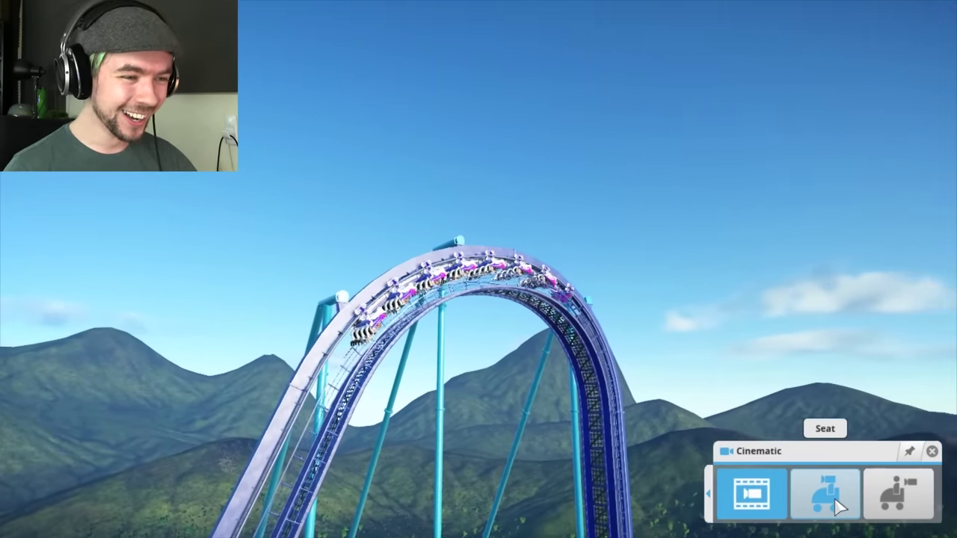
left_click(837, 505)
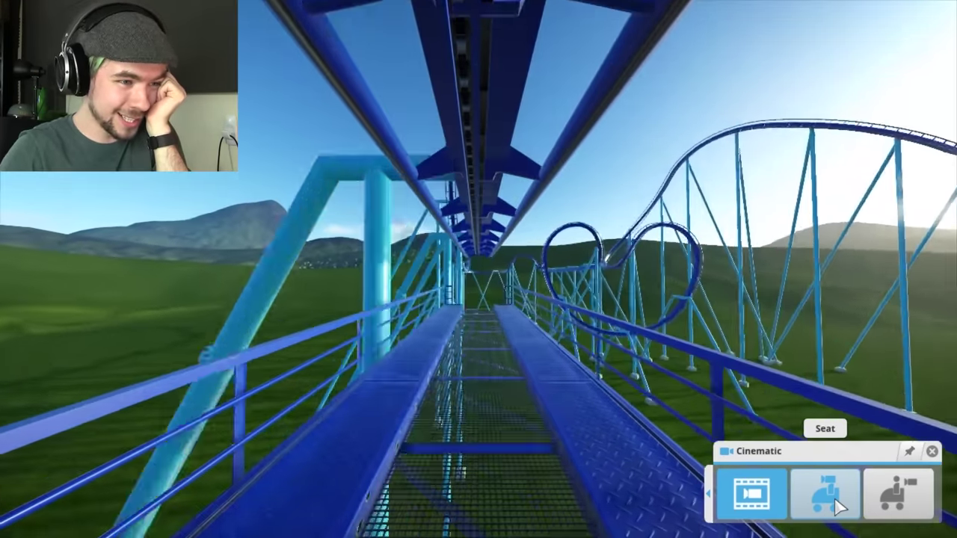
left_click(838, 506)
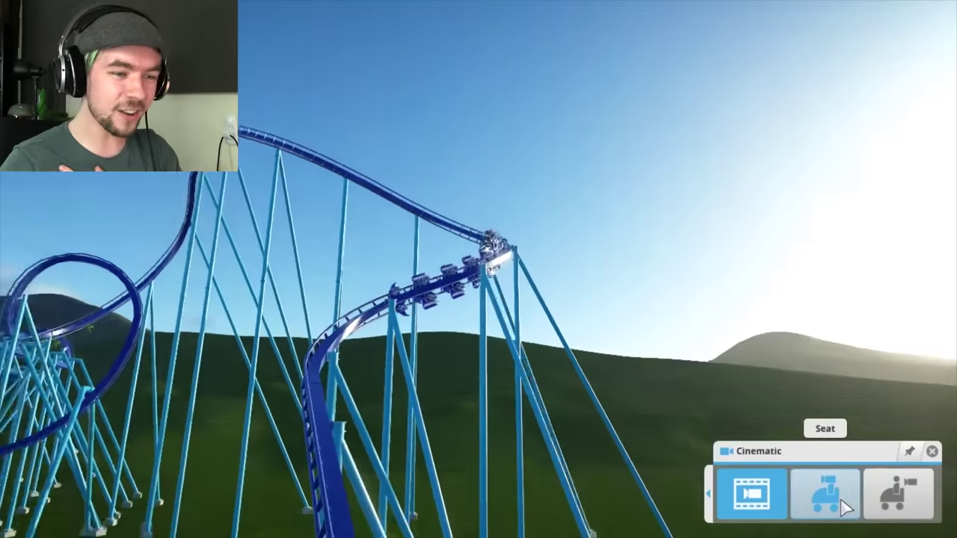
left_click(845, 506)
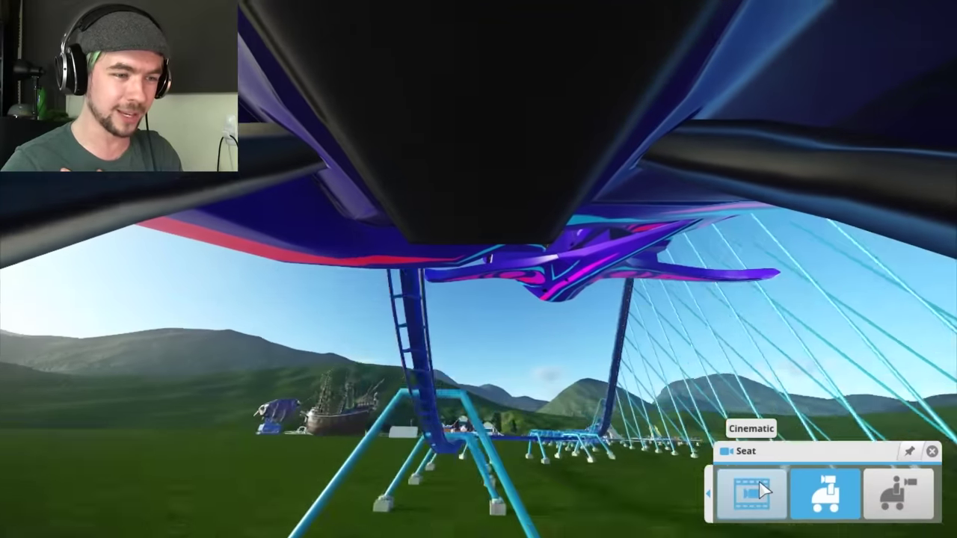
left_click(751, 493)
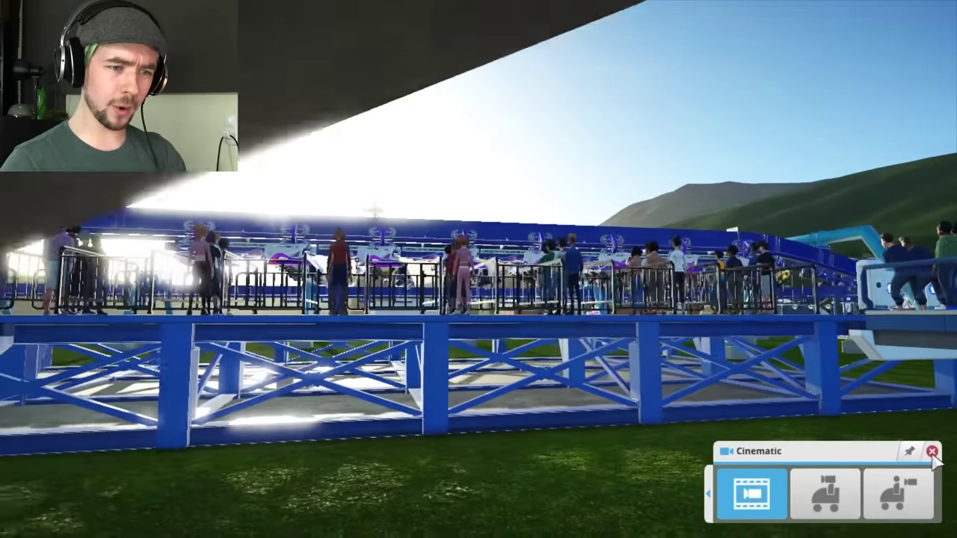
left_click(932, 451)
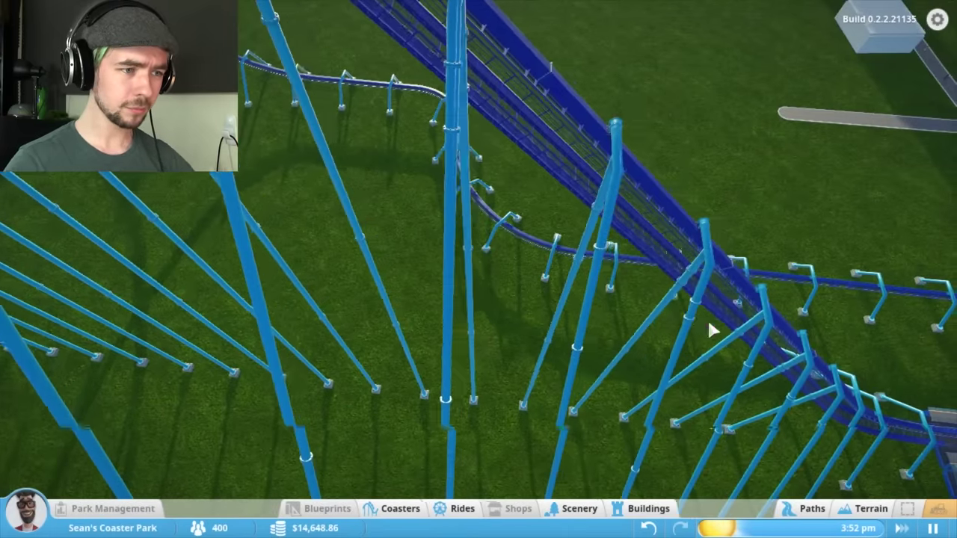
scroll(822, 344, "up", 6)
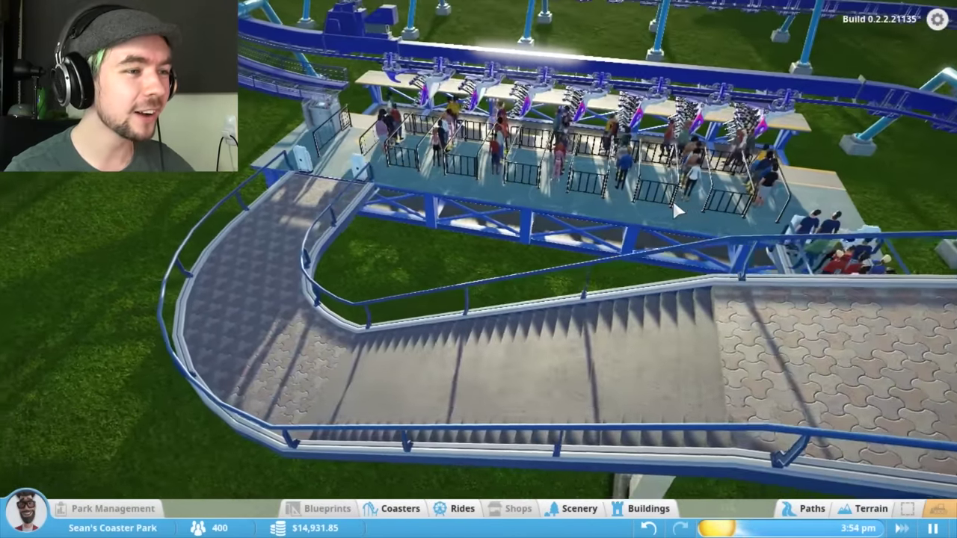
scroll(672, 197, "up", 8)
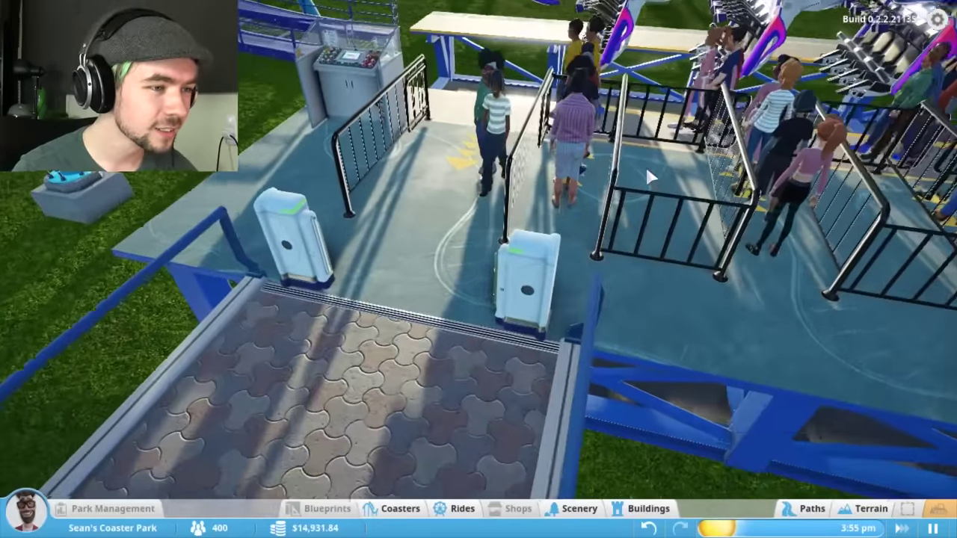
scroll(645, 163, "up", 6)
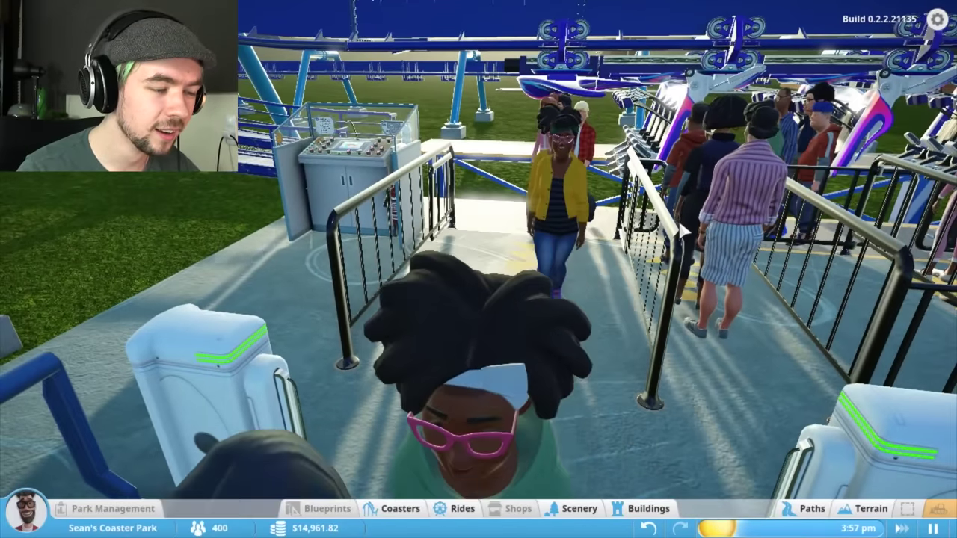
scroll(678, 223, "down", 5)
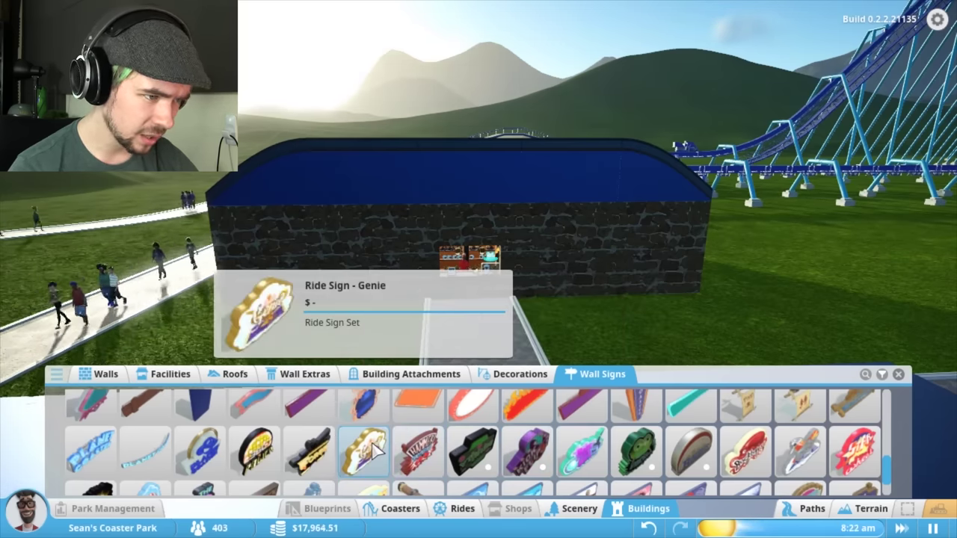
scroll(415, 452, "up", 1)
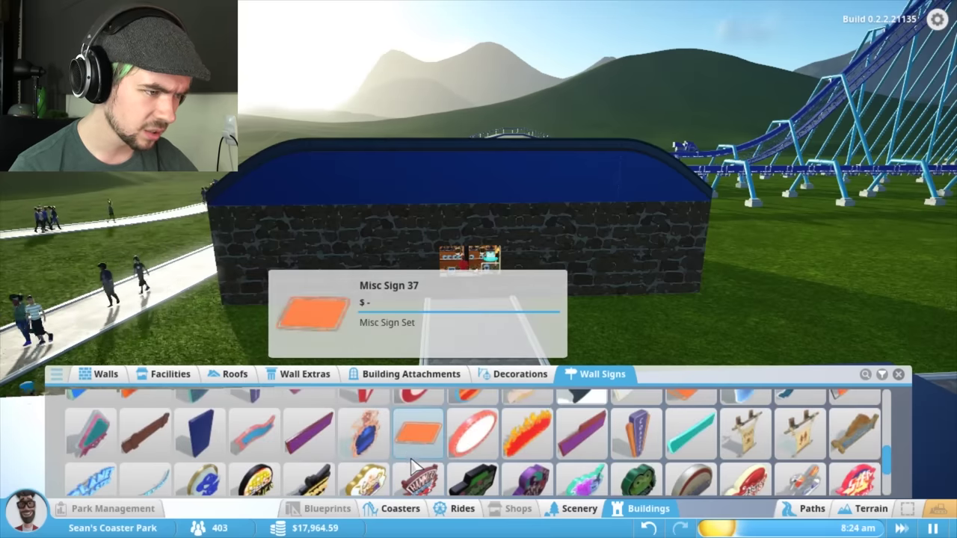
scroll(415, 459, "up", 1)
scroll(422, 457, "up", 1)
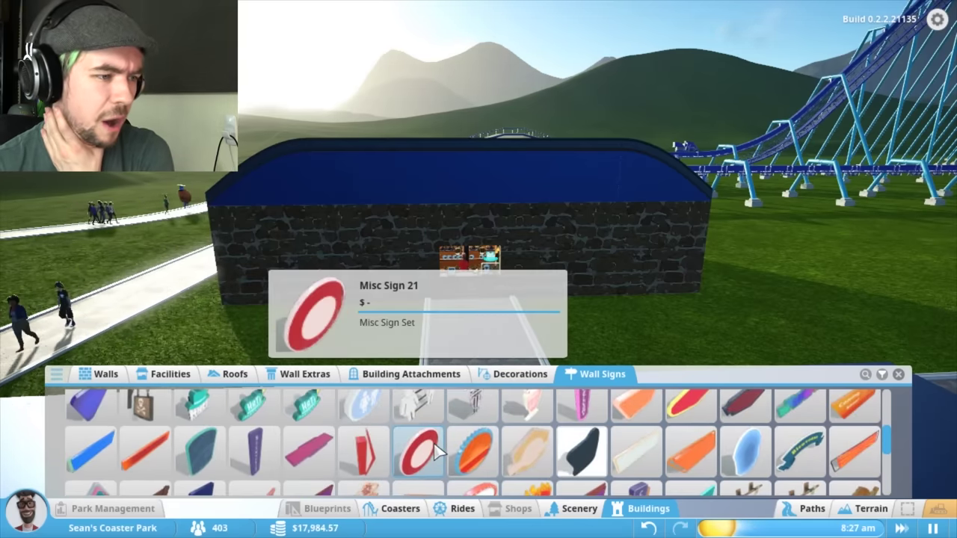
Place a Hat's Fantastic sign and a Cutout 1 - Falling Star on the shop wall
left_click(258, 405)
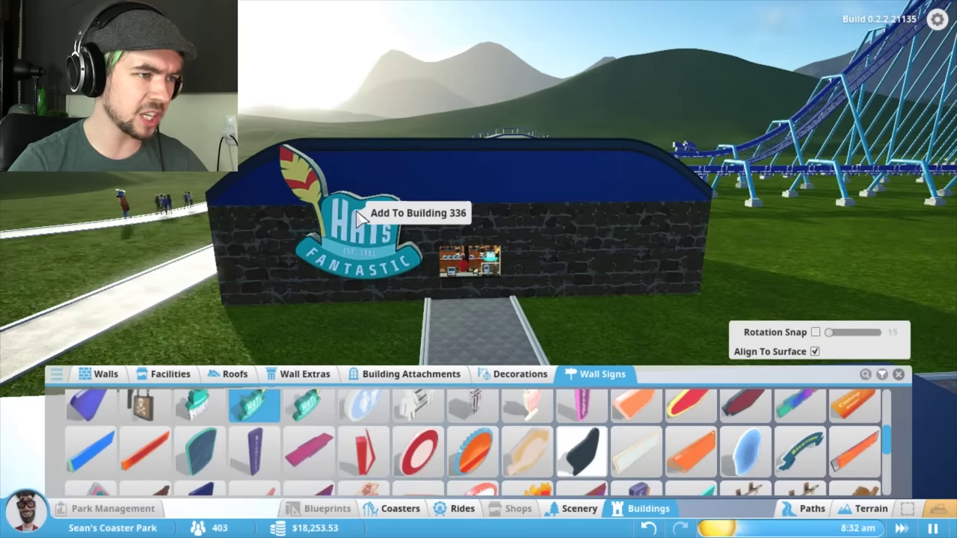
left_click(362, 218)
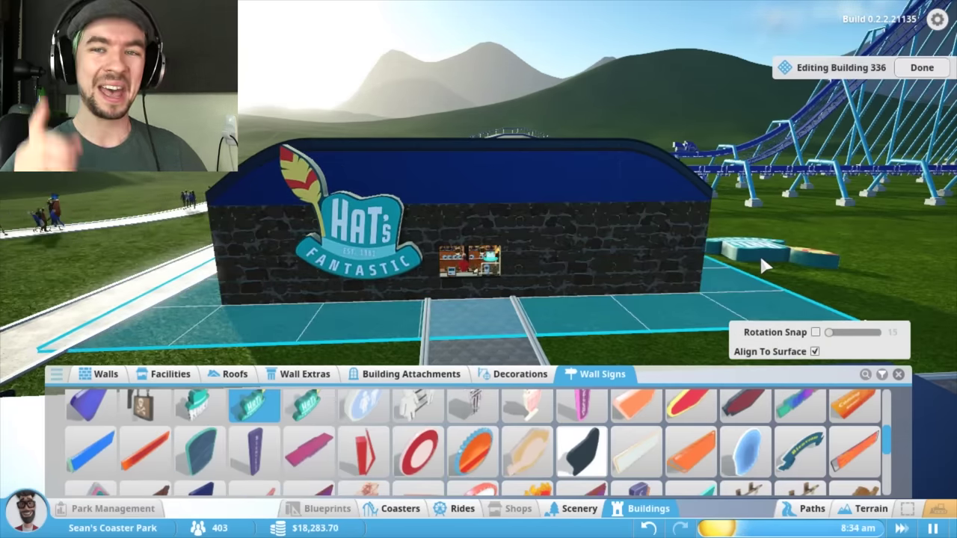
scroll(523, 441, "up", 1)
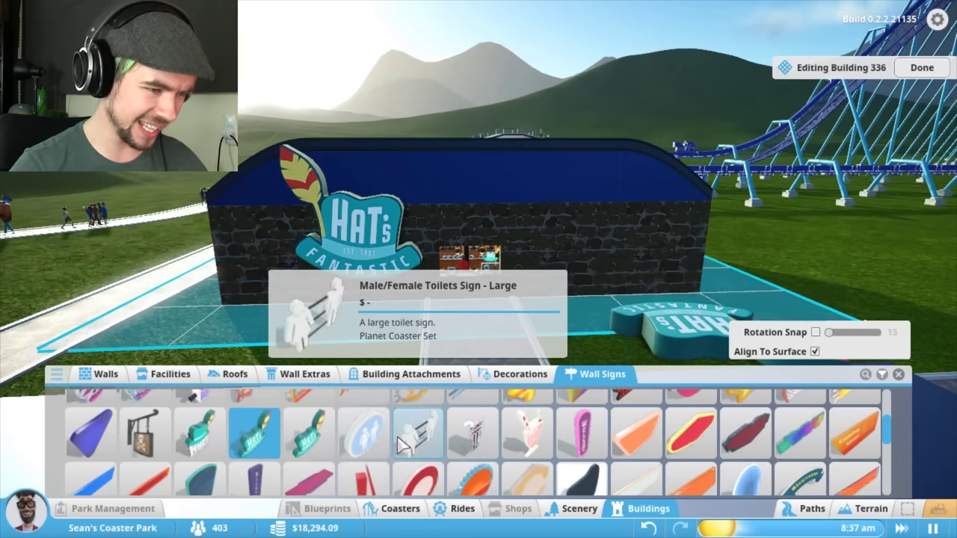
left_click(144, 433)
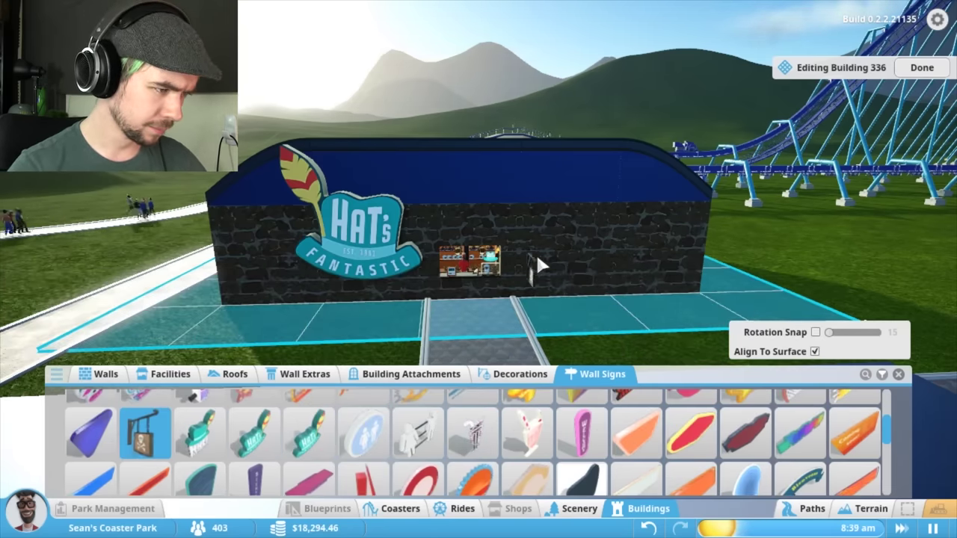
scroll(747, 433, "up", 1)
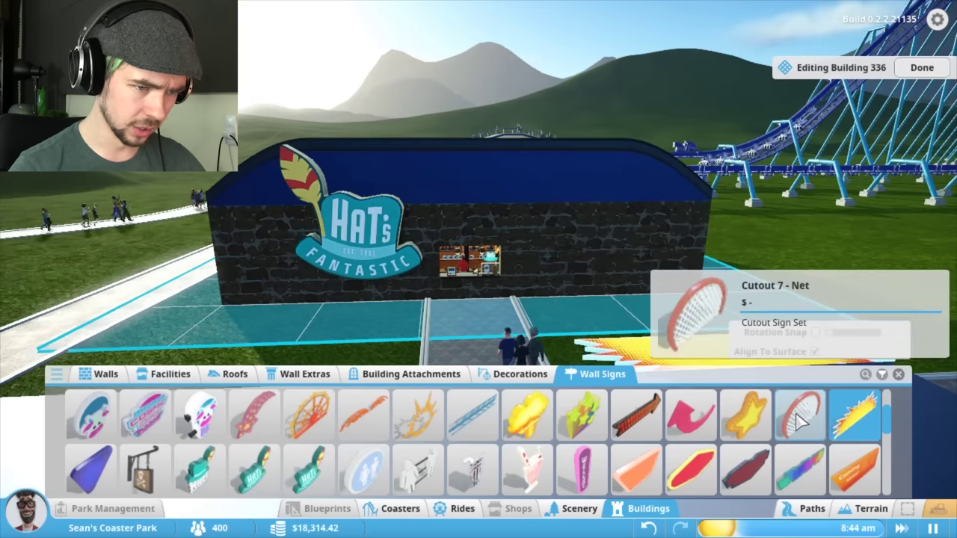
scroll(634, 443, "down", 1)
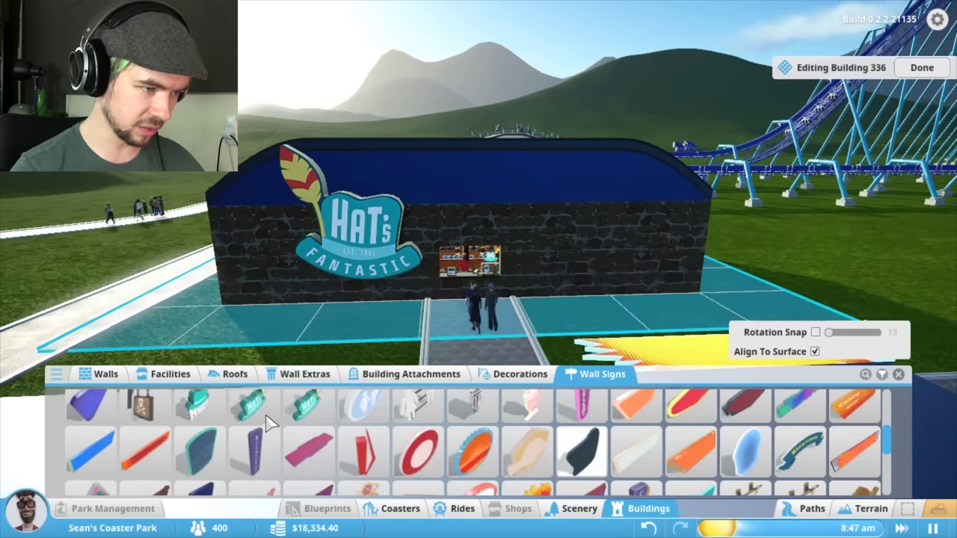
left_click(258, 404)
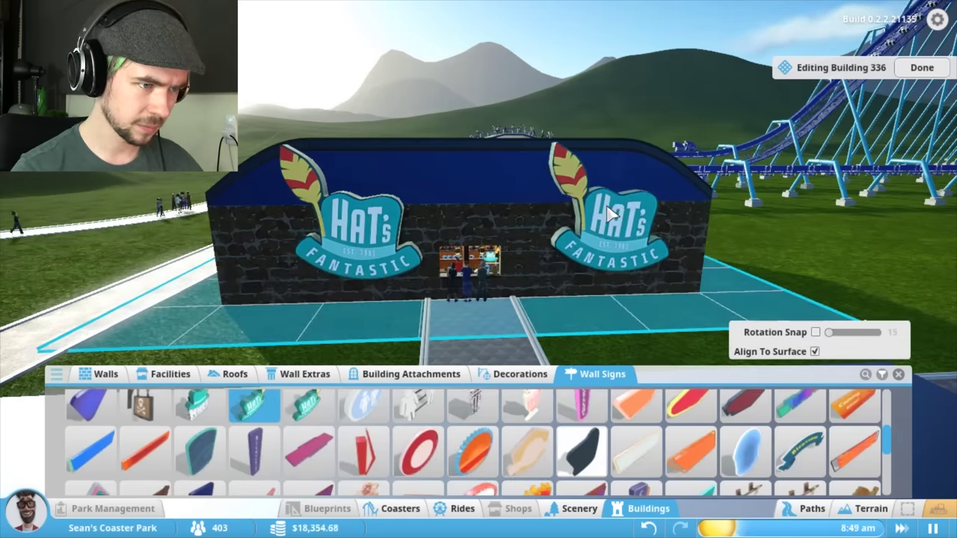
scroll(418, 419, "up", 1)
scroll(419, 419, "up", 1)
scroll(388, 418, "up", 2)
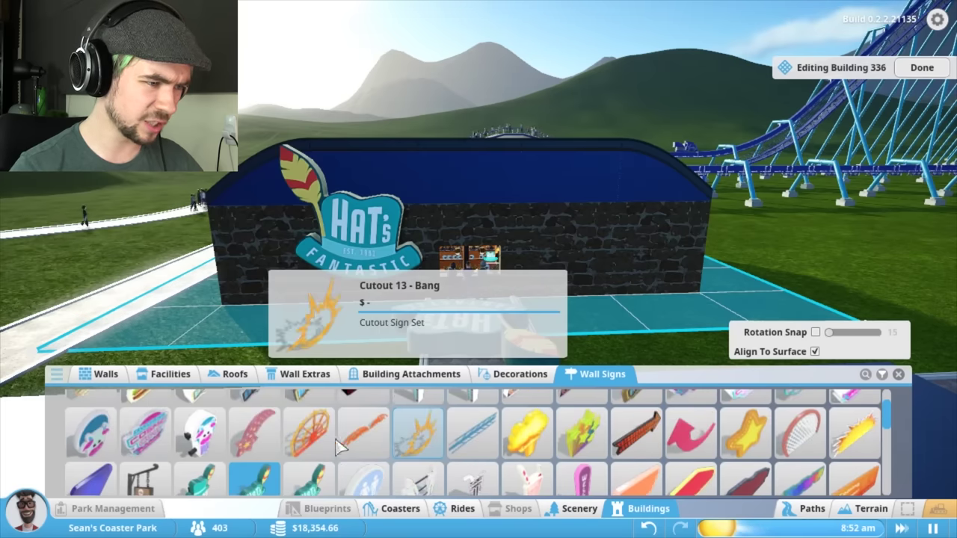
left_click(254, 432)
left_click(601, 215)
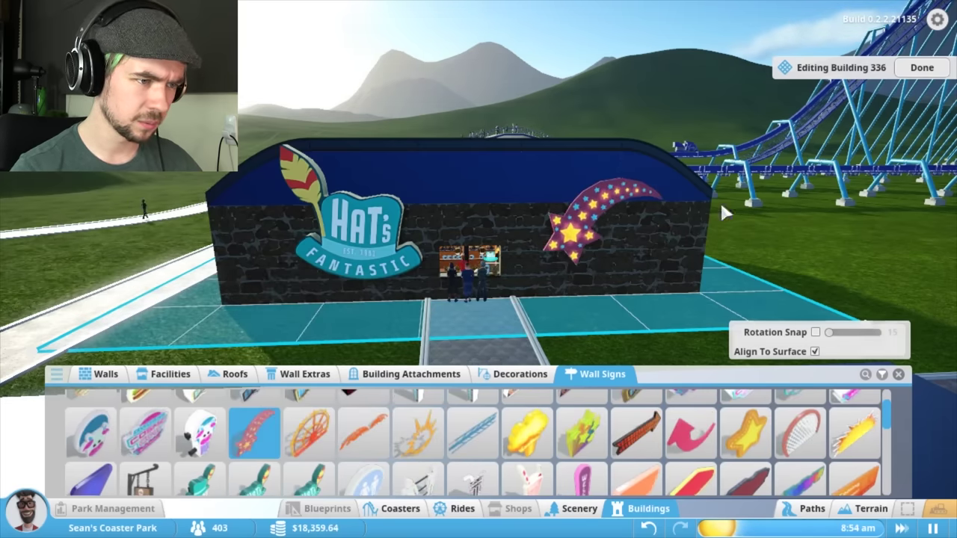
left_click(899, 373)
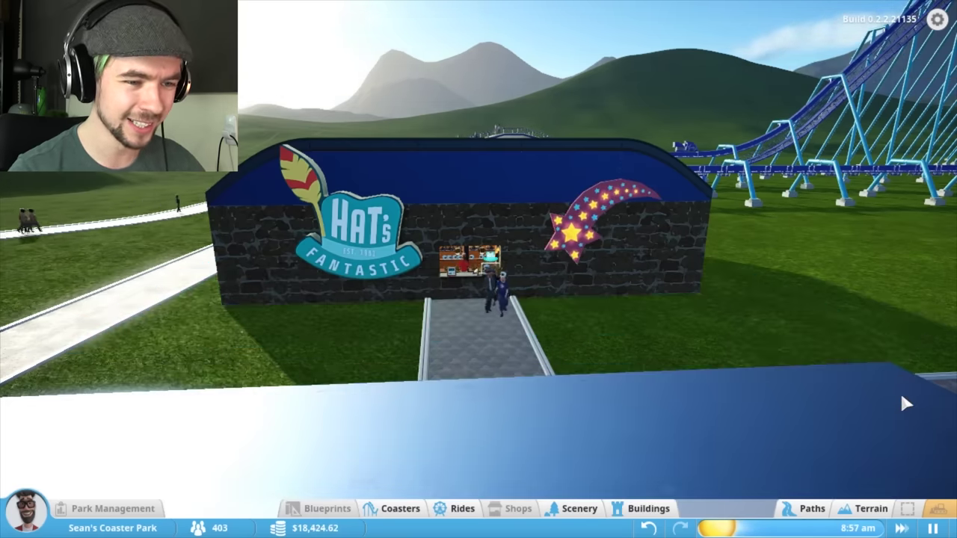
scroll(687, 283, "down", 5)
scroll(478, 269, "down", 4)
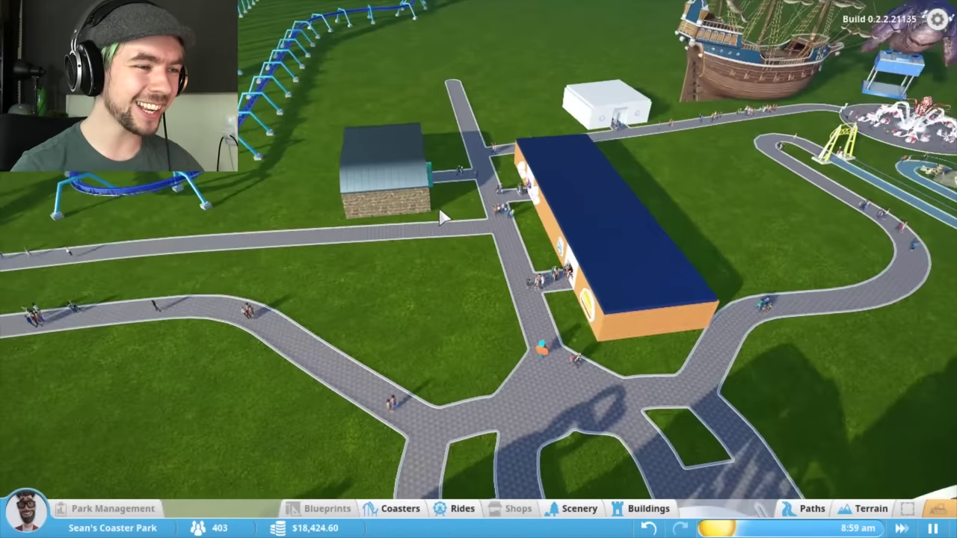
Sweep the camera over the paths, mascot, station and lift hill, ending high overhead
mouse_move(478, 269)
left_mouse_down()
mouse_move(526, 273)
mouse_move(525, 264)
left_mouse_up()
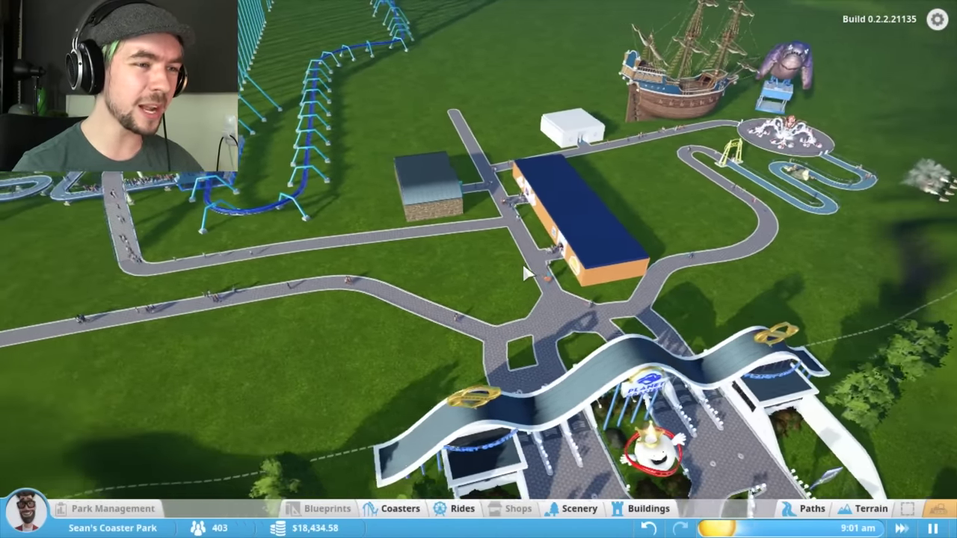
scroll(525, 273, "down", 5)
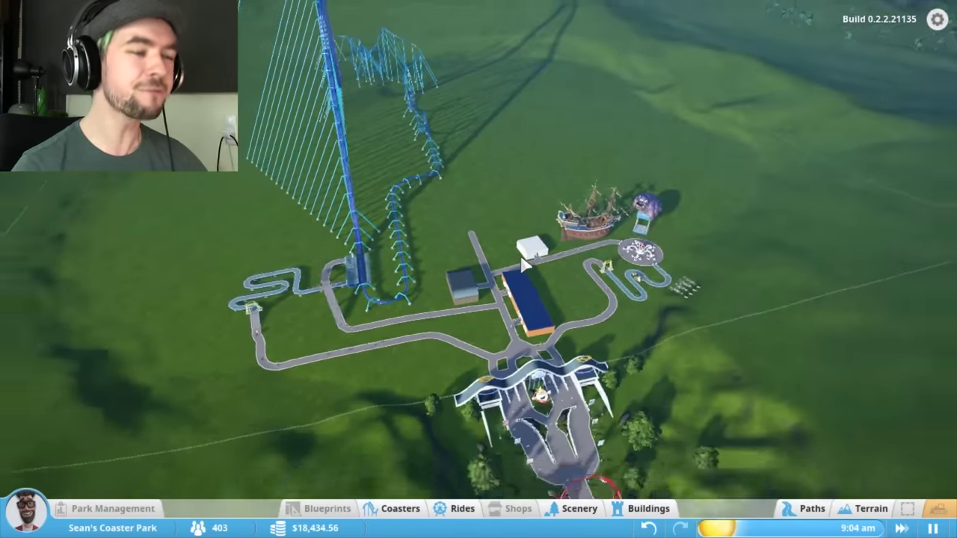
scroll(525, 264, "down", 2)
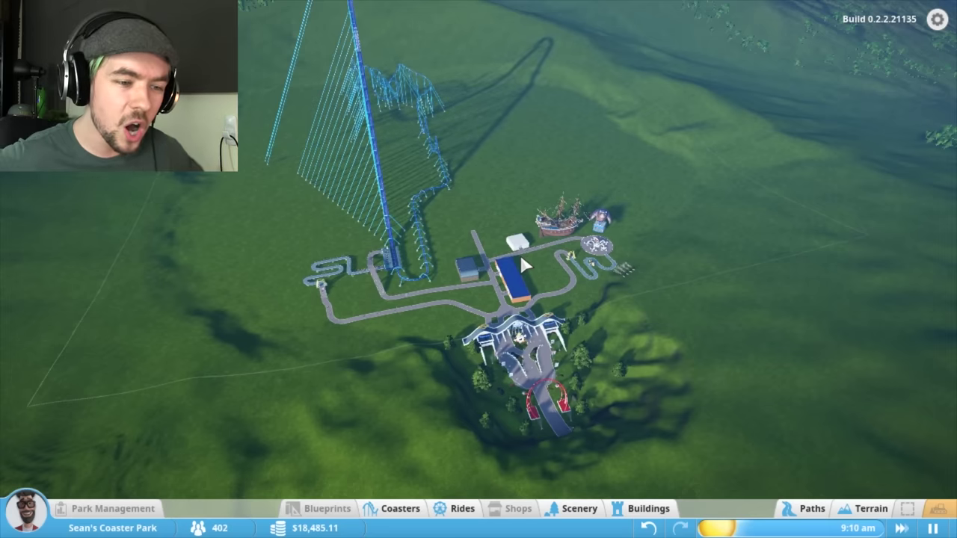
scroll(521, 252, "up", 2)
scroll(529, 263, "up", 6)
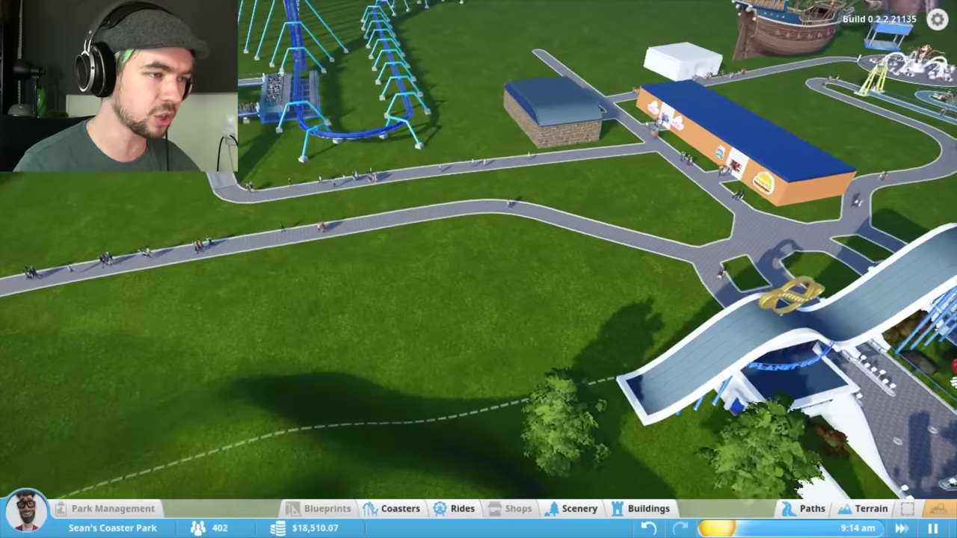
left_click_drag(523, 283, 361, 293)
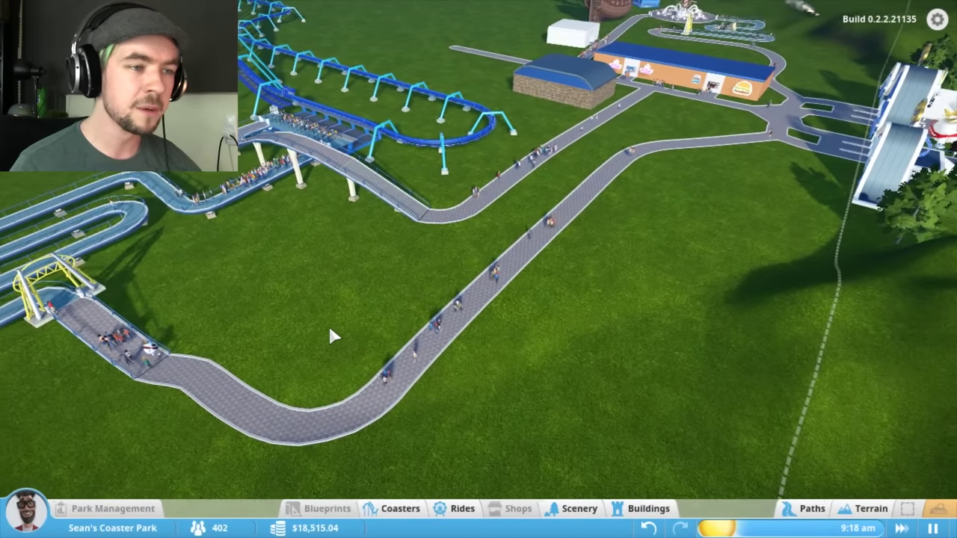
scroll(328, 322, "up", 6)
scroll(344, 308, "up", 4)
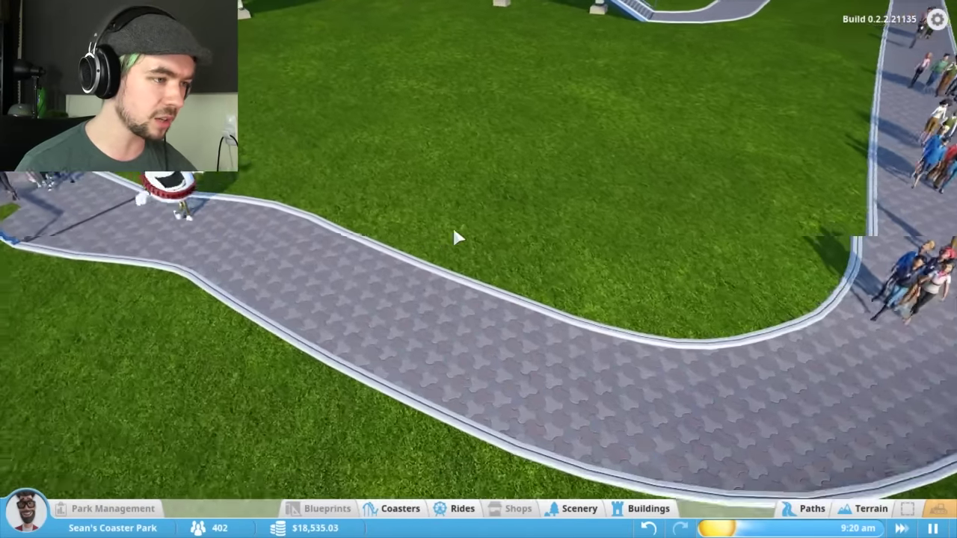
left_click_drag(452, 224, 432, 214)
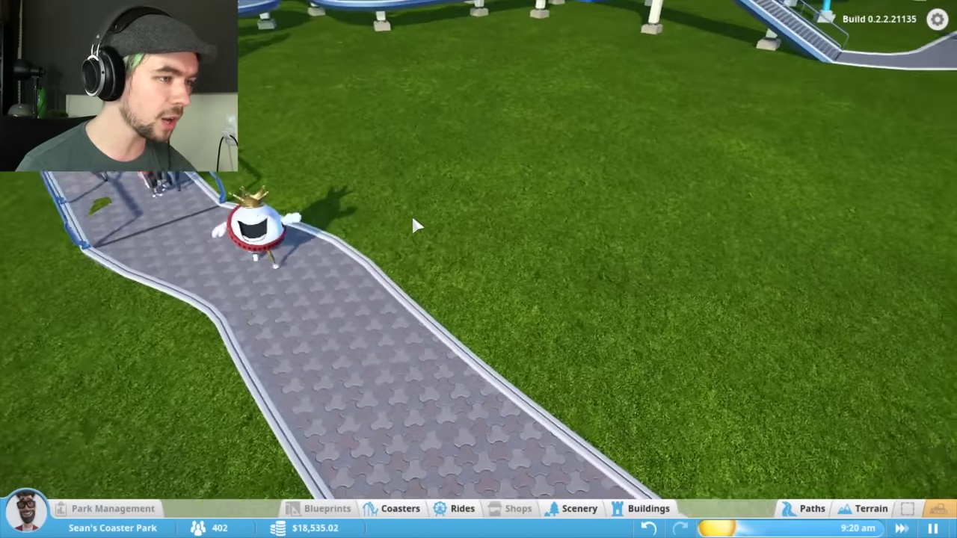
scroll(443, 205, "up", 6)
scroll(432, 191, "down", 5)
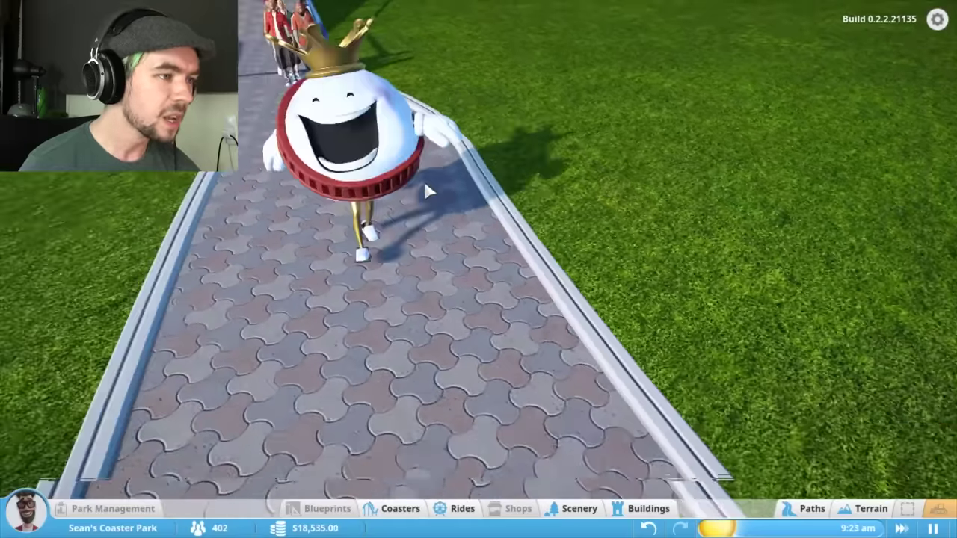
mouse_move(431, 183)
left_mouse_down()
mouse_move(536, 282)
mouse_move(778, 345)
left_mouse_up()
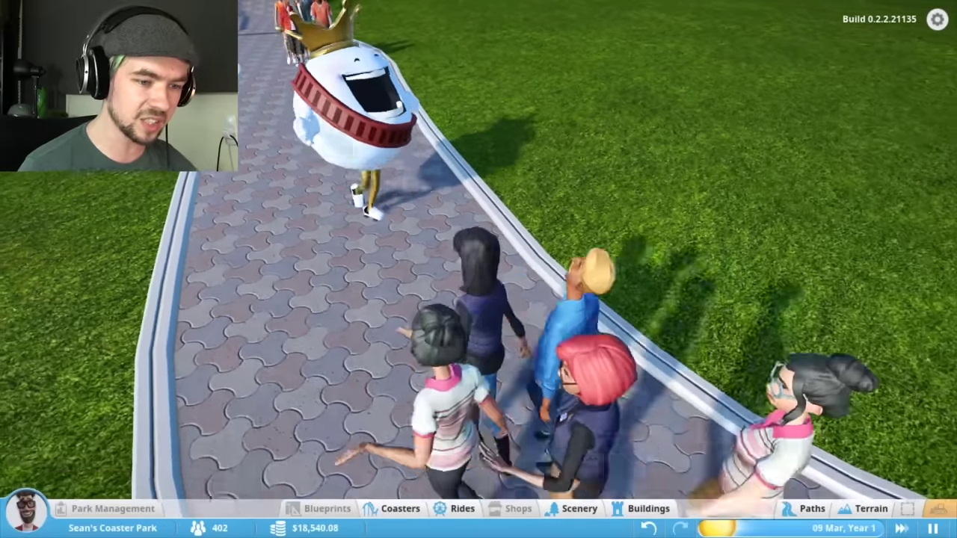
scroll(623, 250, "down", 6)
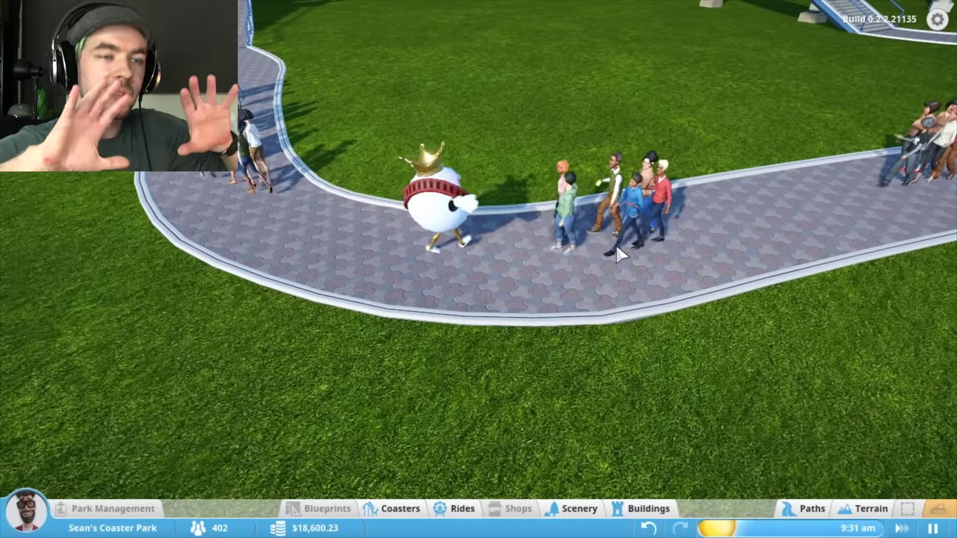
scroll(626, 249, "down", 6)
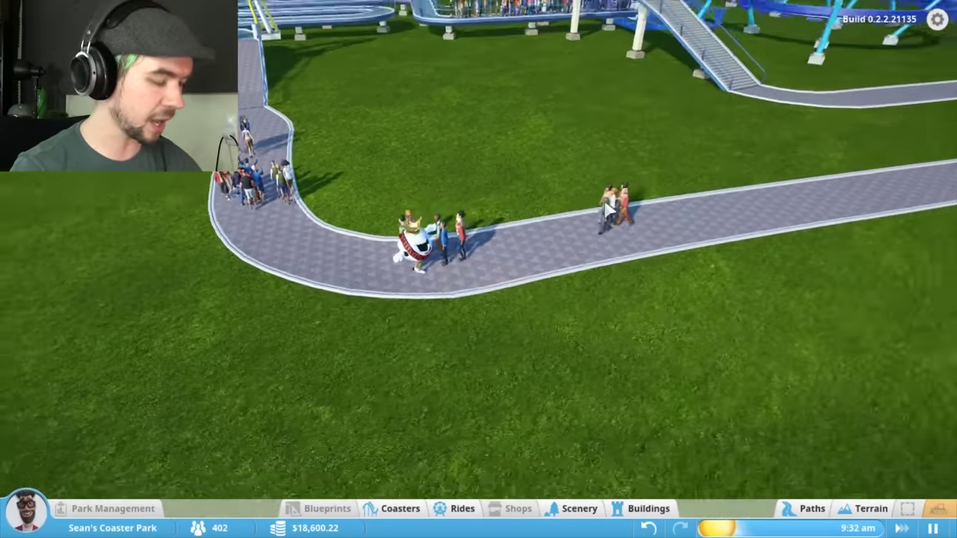
scroll(626, 249, "down", 4)
left_click_drag(596, 224, 644, 193)
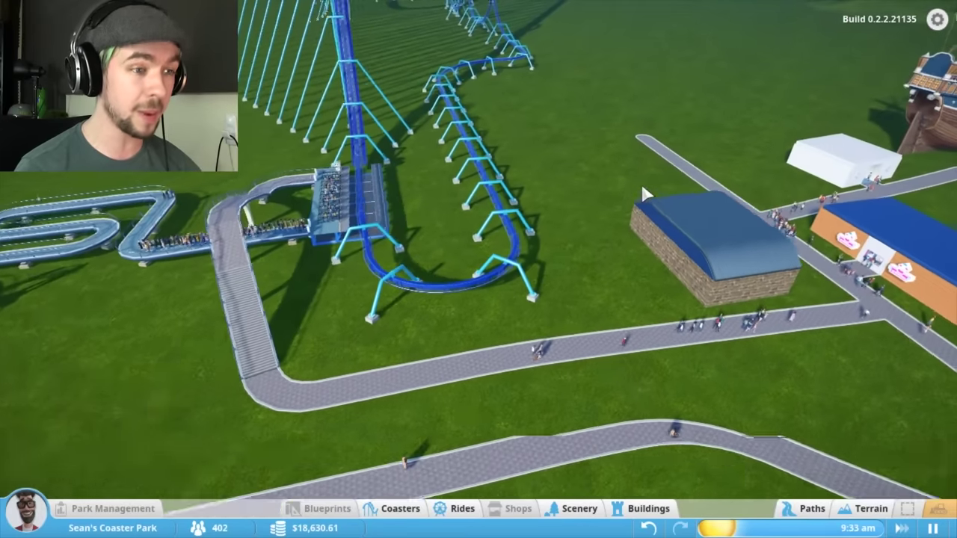
scroll(493, 182, "down", 4)
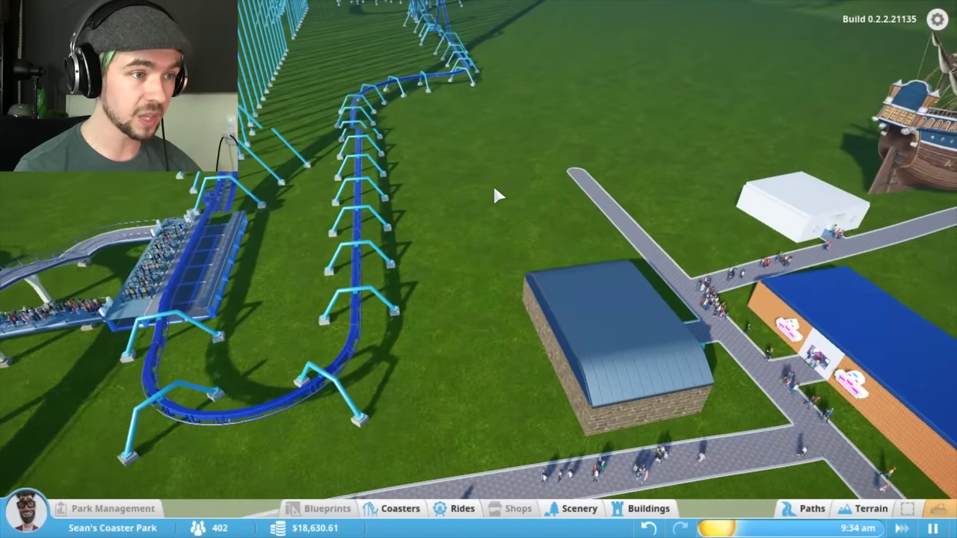
scroll(370, 192, "down", 5)
scroll(360, 191, "down", 4)
mouse_move(360, 191)
left_mouse_down()
mouse_move(391, 157)
mouse_move(451, 164)
mouse_move(550, 257)
left_mouse_up()
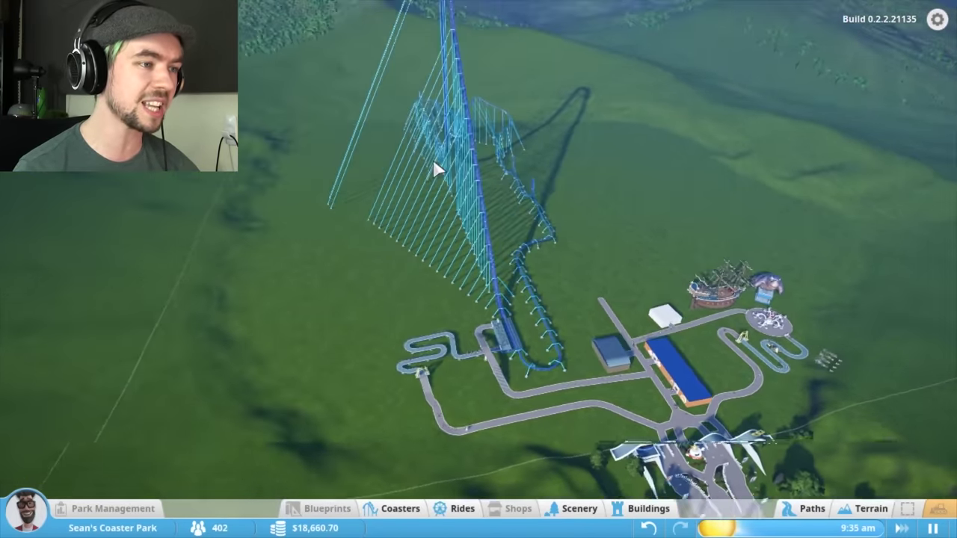
scroll(523, 225, "down", 3)
scroll(550, 258, "up", 6)
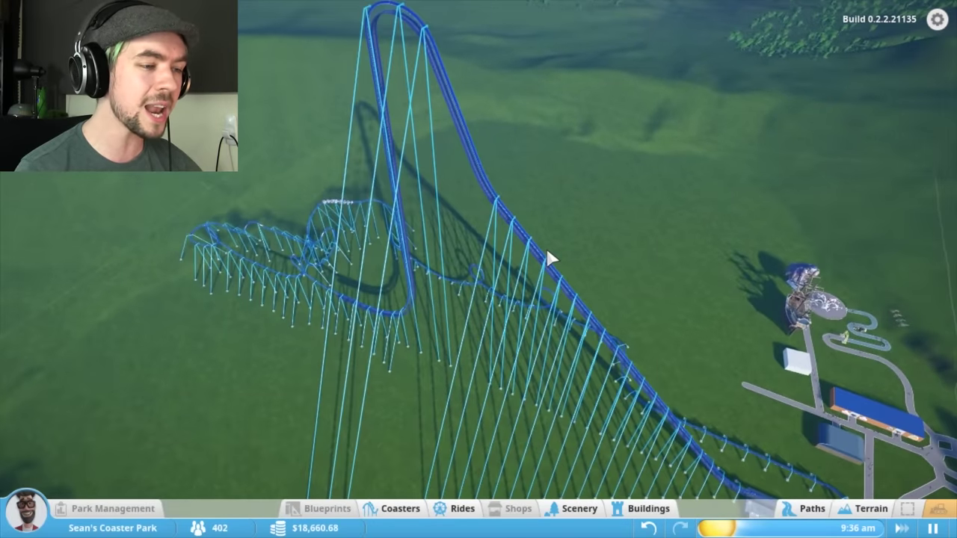
scroll(527, 293, "up", 2)
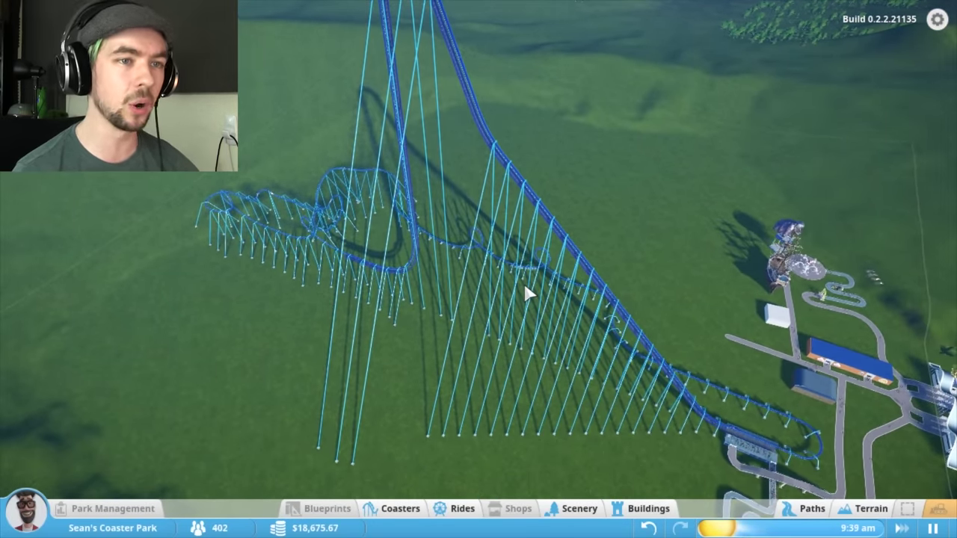
left_click_drag(527, 294, 523, 292)
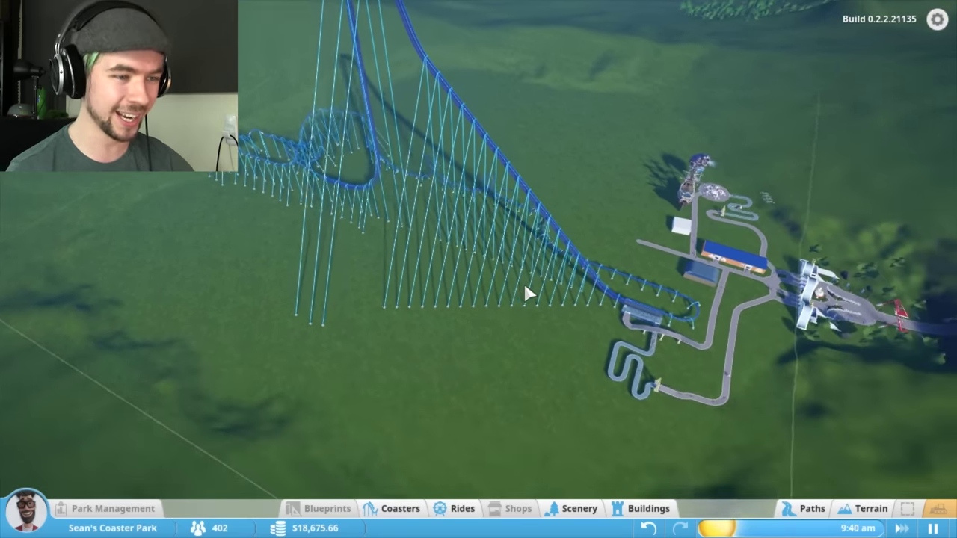
scroll(571, 273, "up", 5)
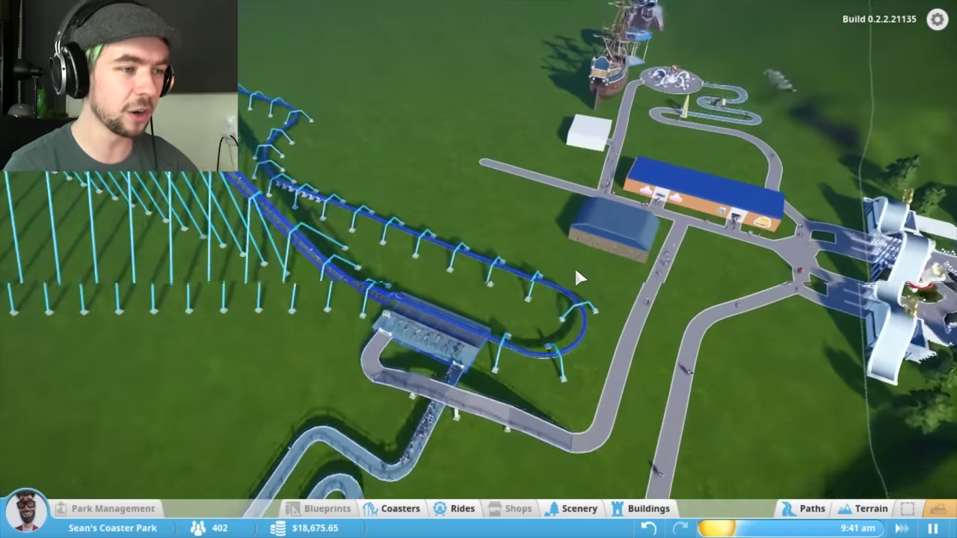
mouse_move(574, 264)
left_mouse_down()
mouse_move(513, 234)
mouse_move(599, 295)
mouse_move(602, 308)
left_mouse_up()
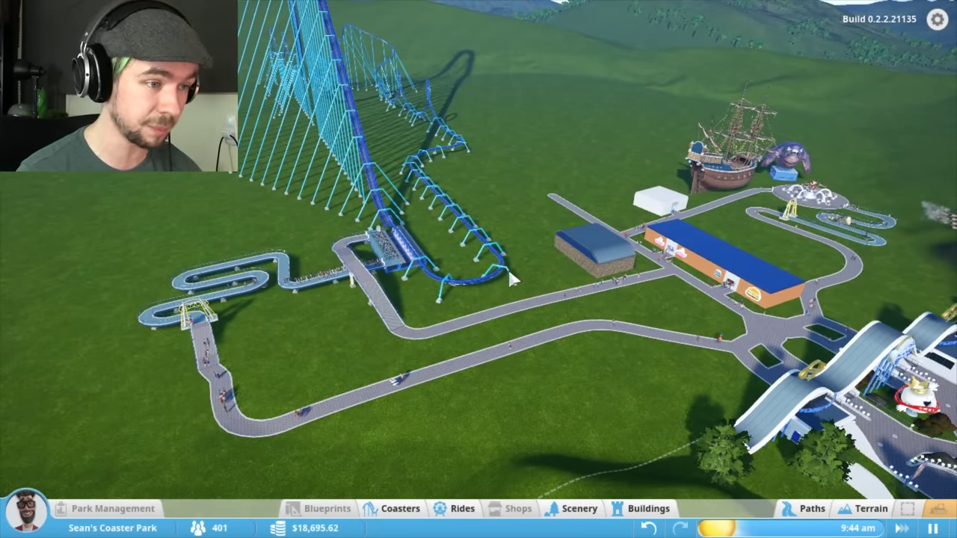
scroll(507, 267, "down", 5)
mouse_move(508, 267)
left_mouse_down()
mouse_move(689, 317)
mouse_move(656, 317)
left_mouse_up()
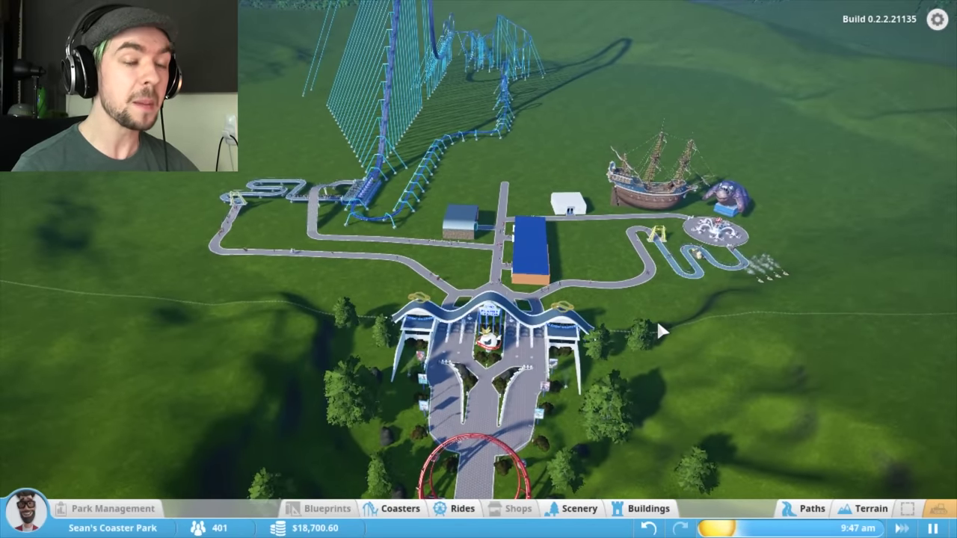
scroll(656, 318, "up", 2)
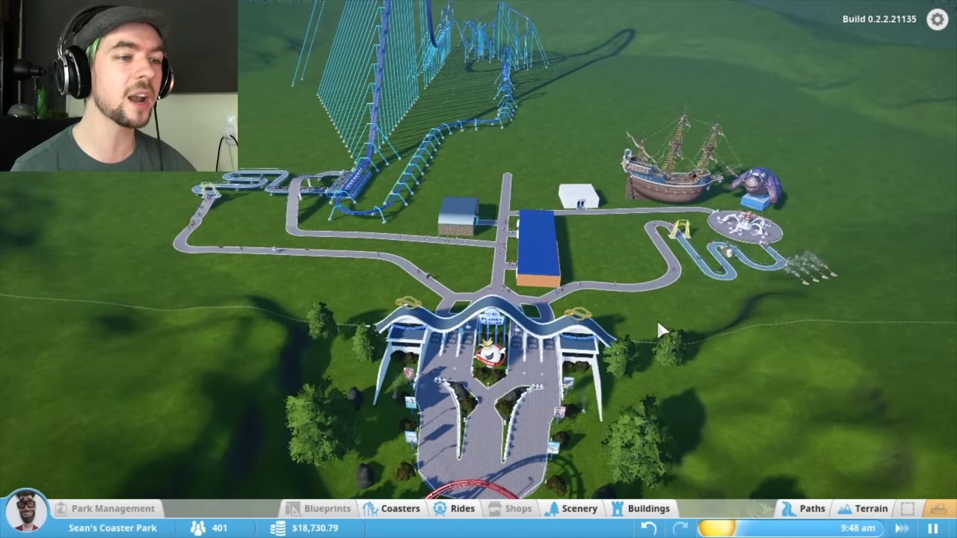